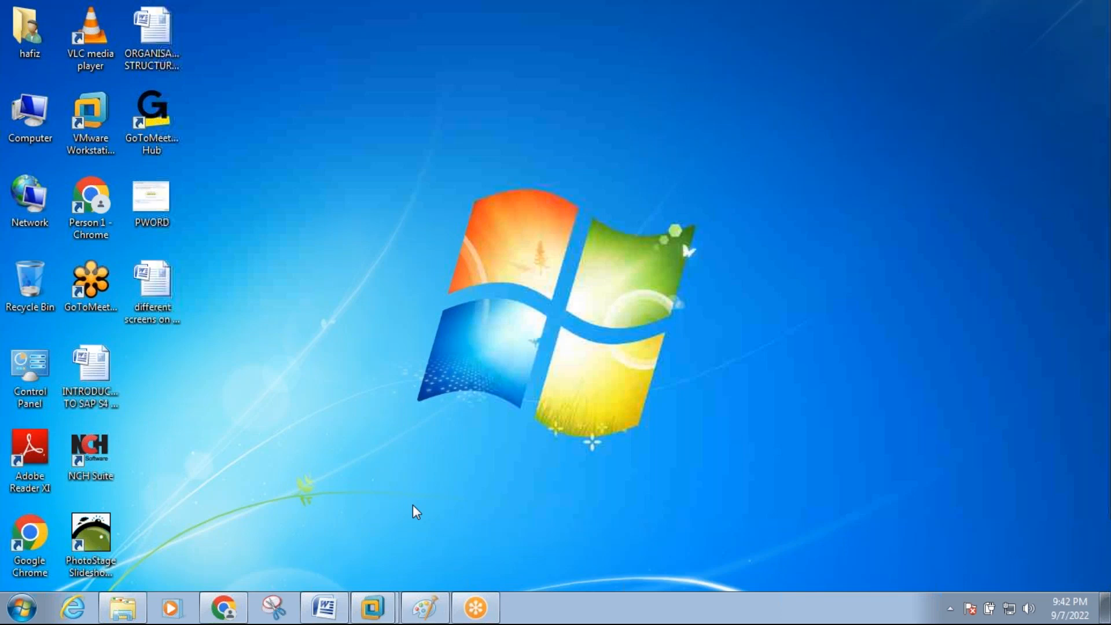
Switch to the Windows Server 2003 virtual machine and run SAP transaction AC03 to display service masters.
mouse_move(372, 613)
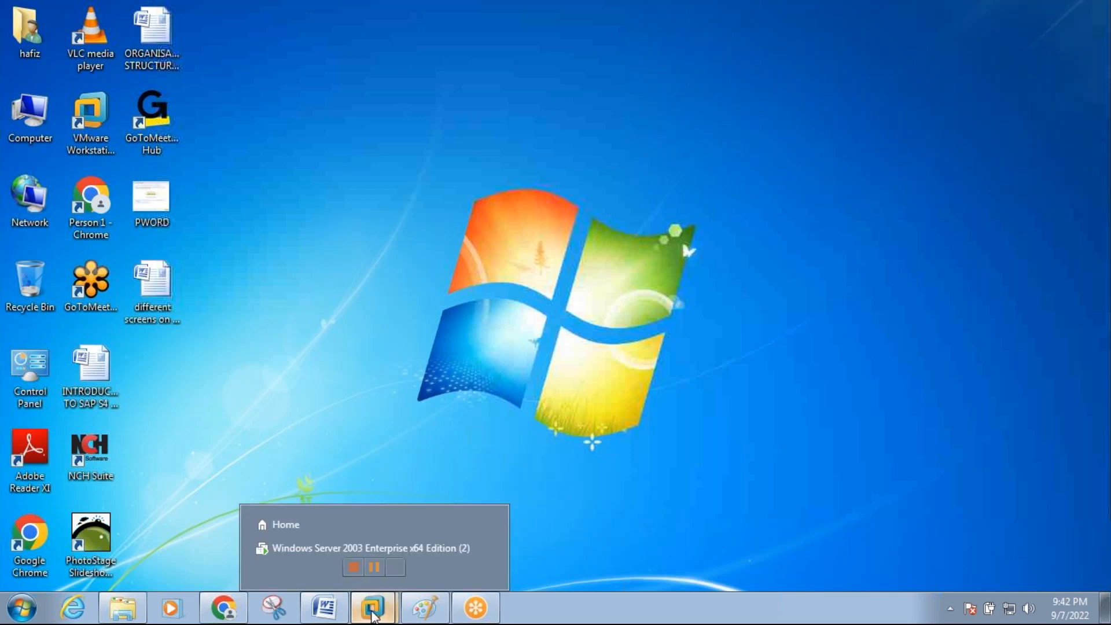
click(345, 542)
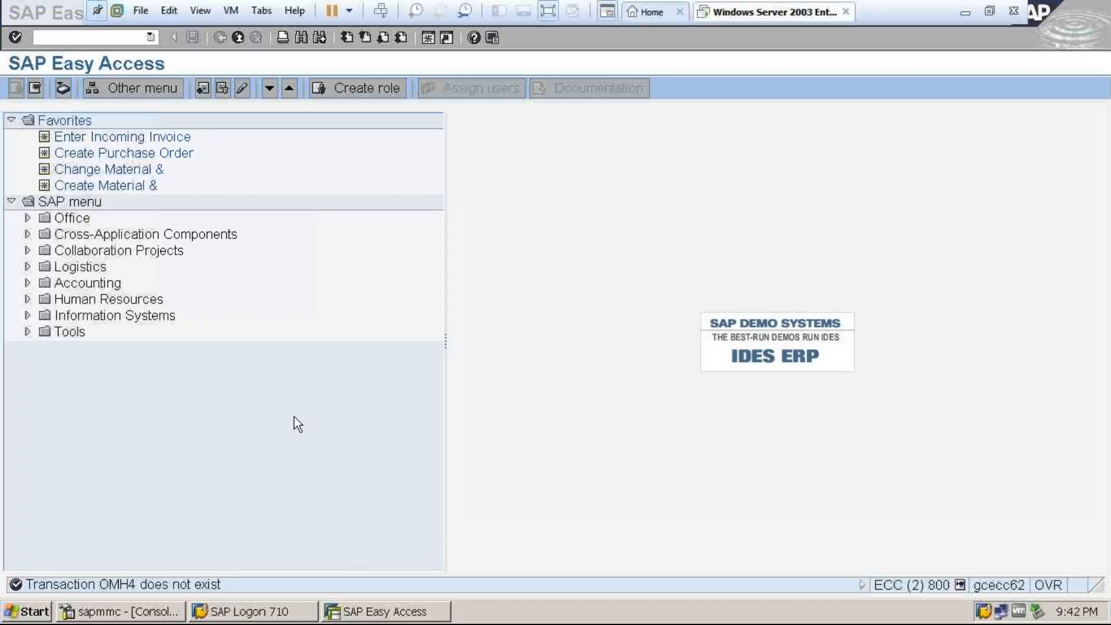
click(123, 39)
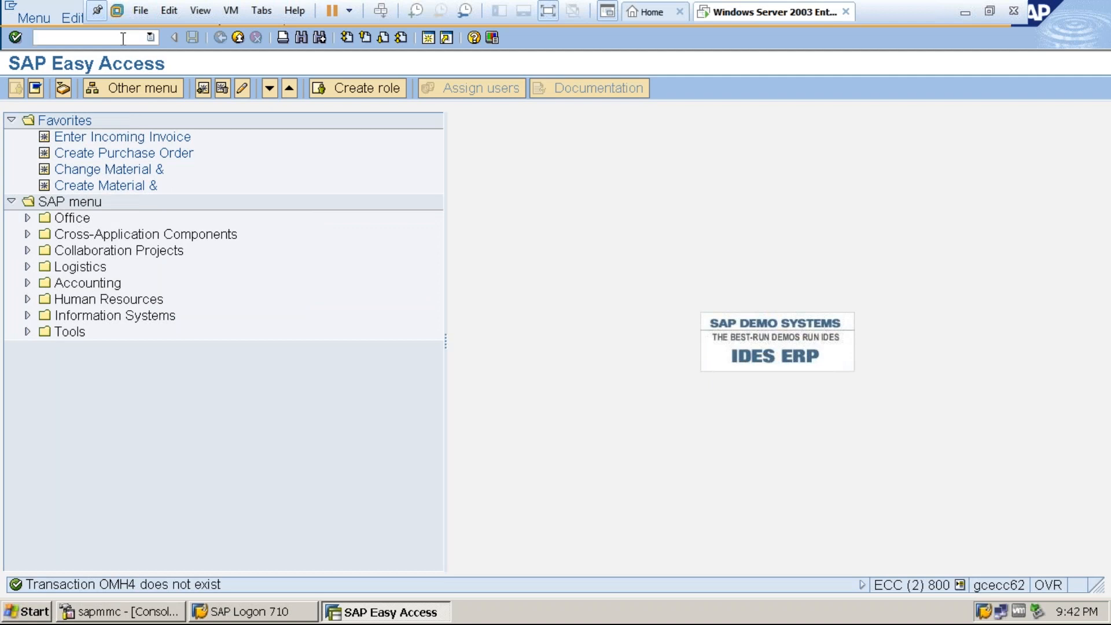
text(AC03)
key(Return)
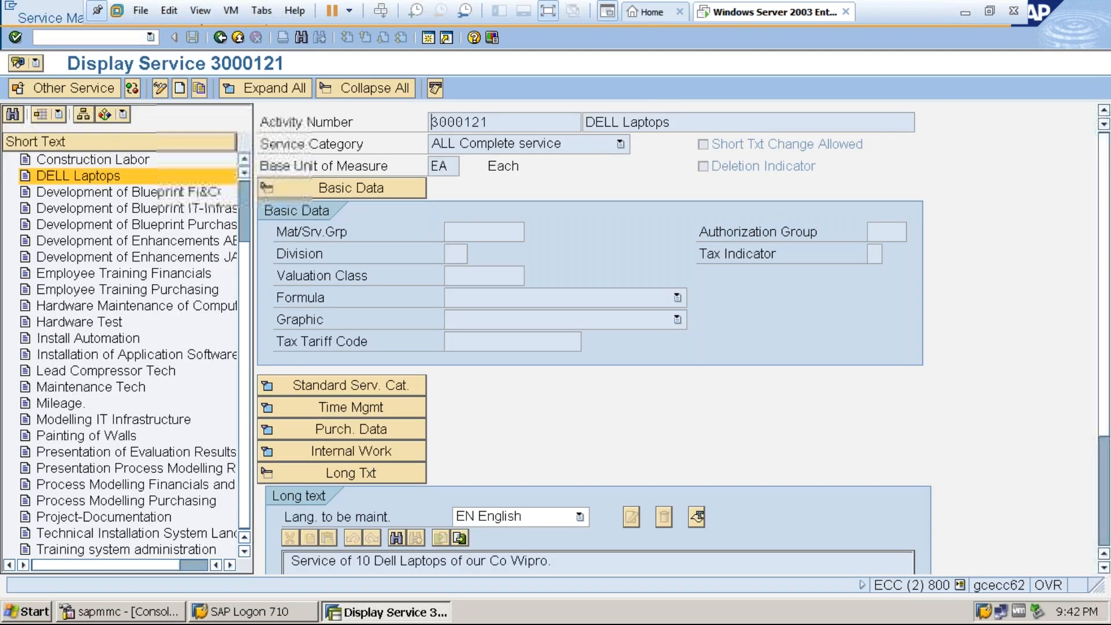
Start a new service master record and enter "Hardware Maintenance" as its short text.
click(180, 89)
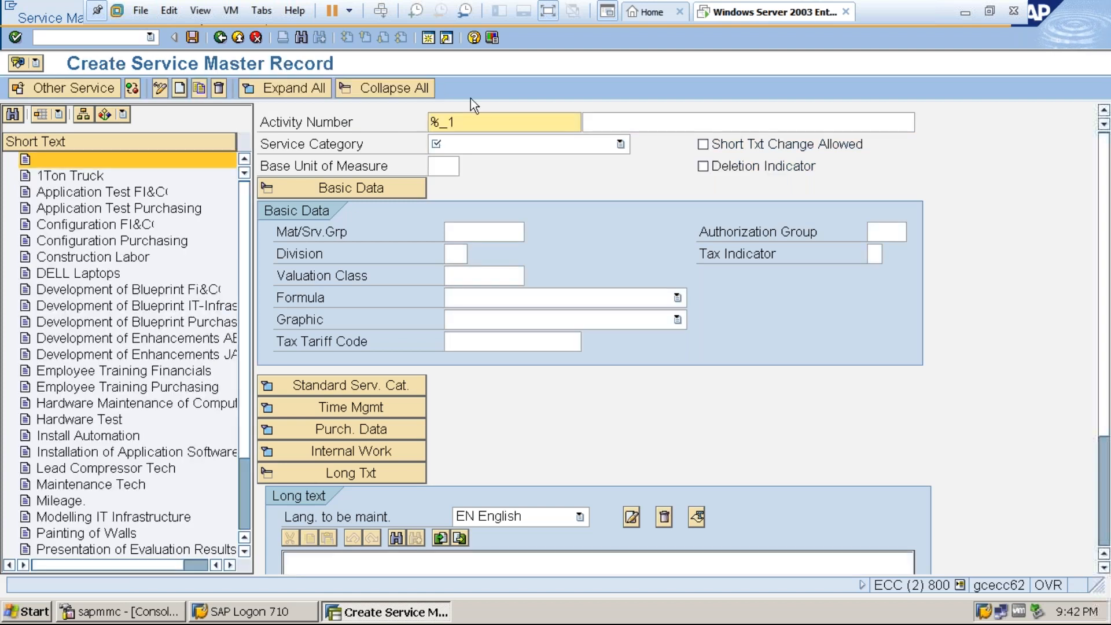
click(602, 122)
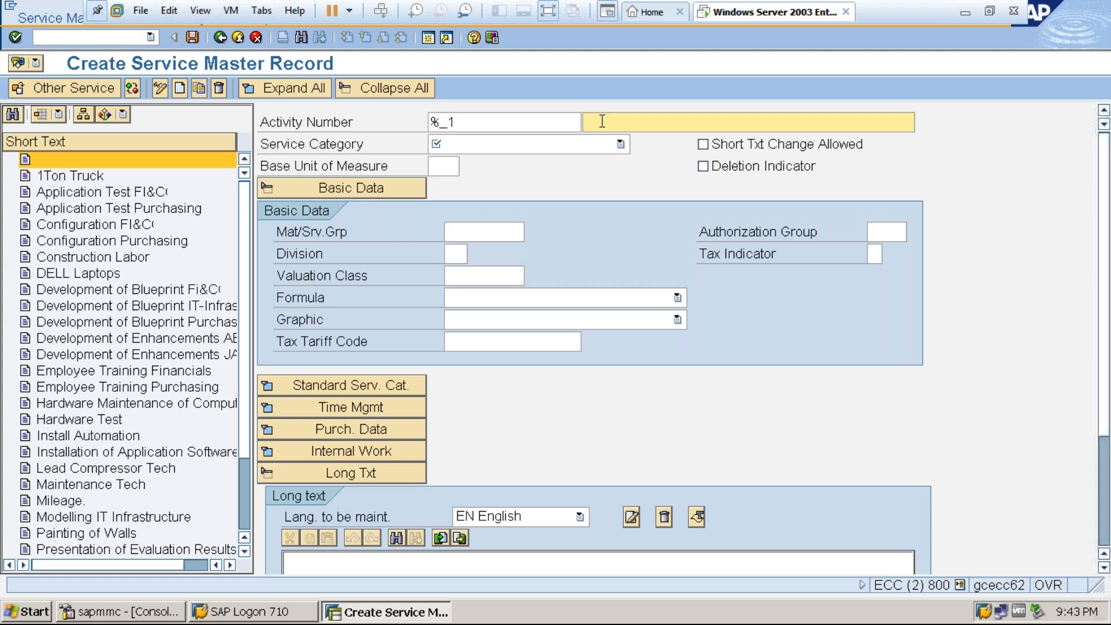
text(Hardware Maintenance)
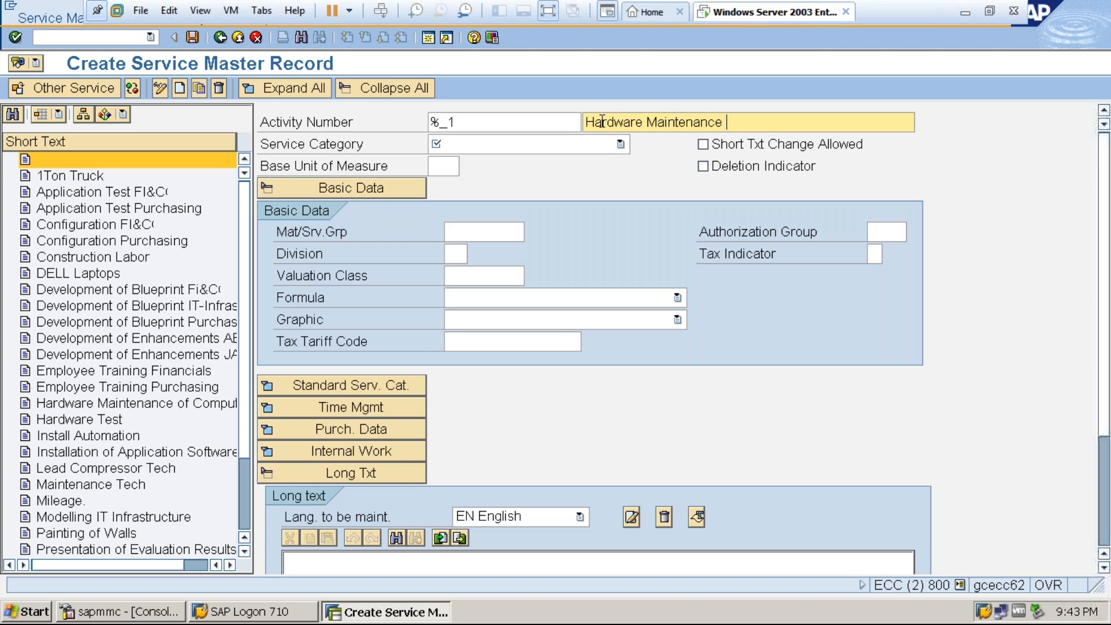
Assign the ALL Complete service category and base unit of measure EA to the Hardware Maintenance record.
click(568, 143)
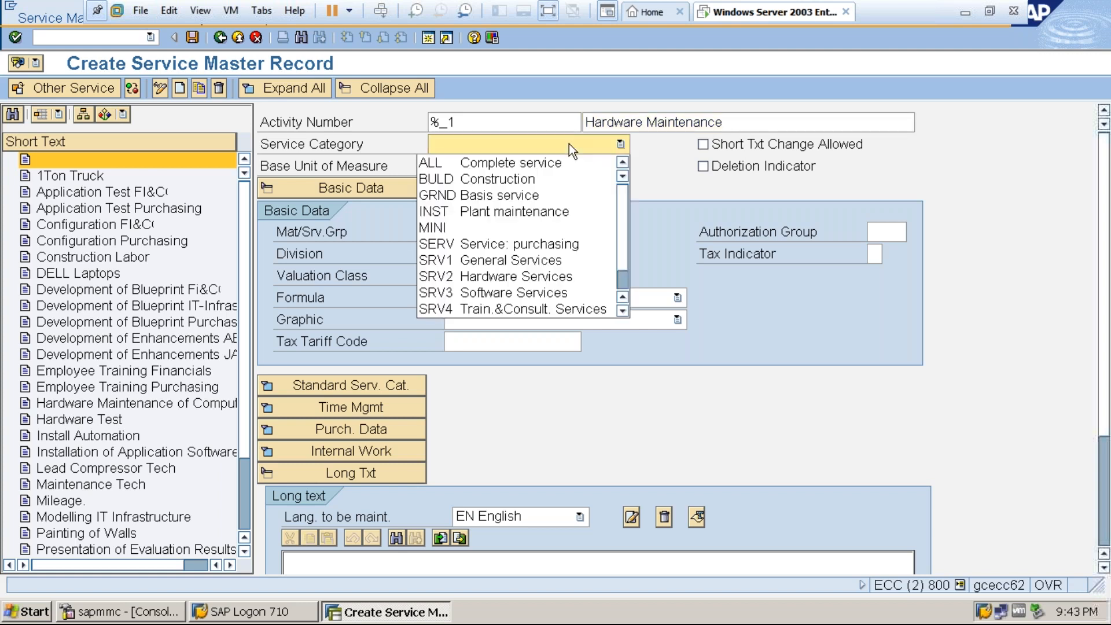
click(554, 161)
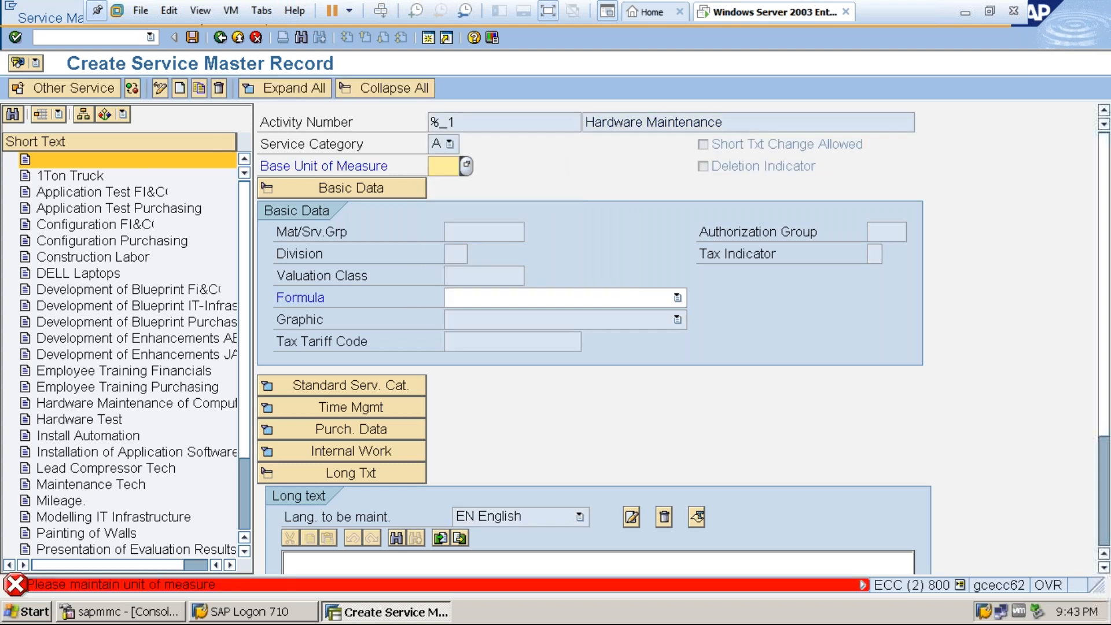
text(ea)
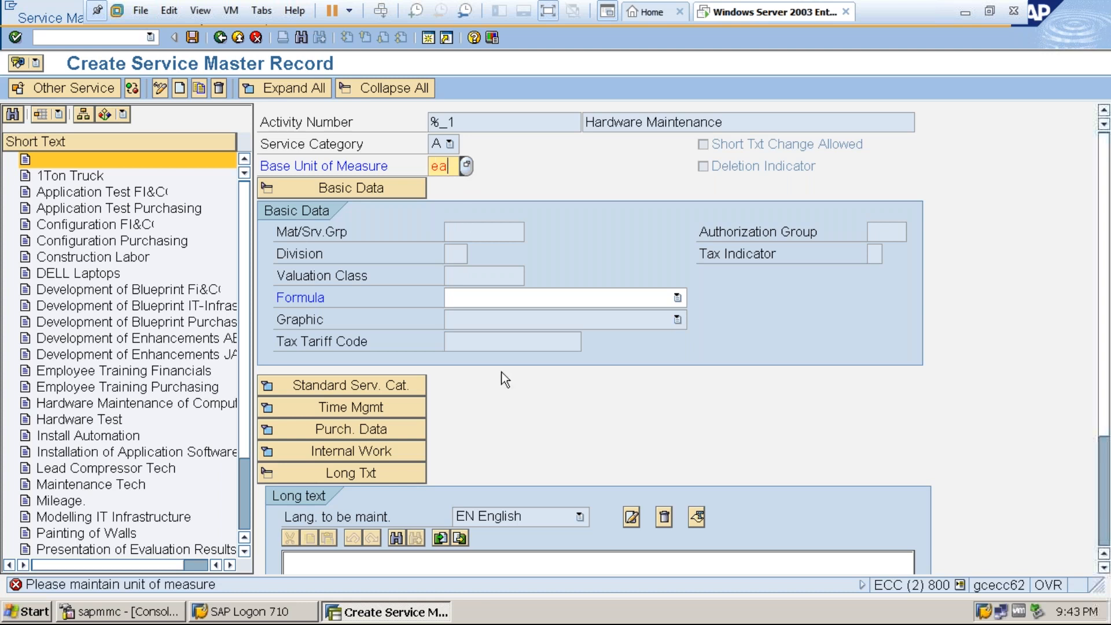
Enter the long text "Maintenance of Hardware services" and save the service master record.
click(1103, 569)
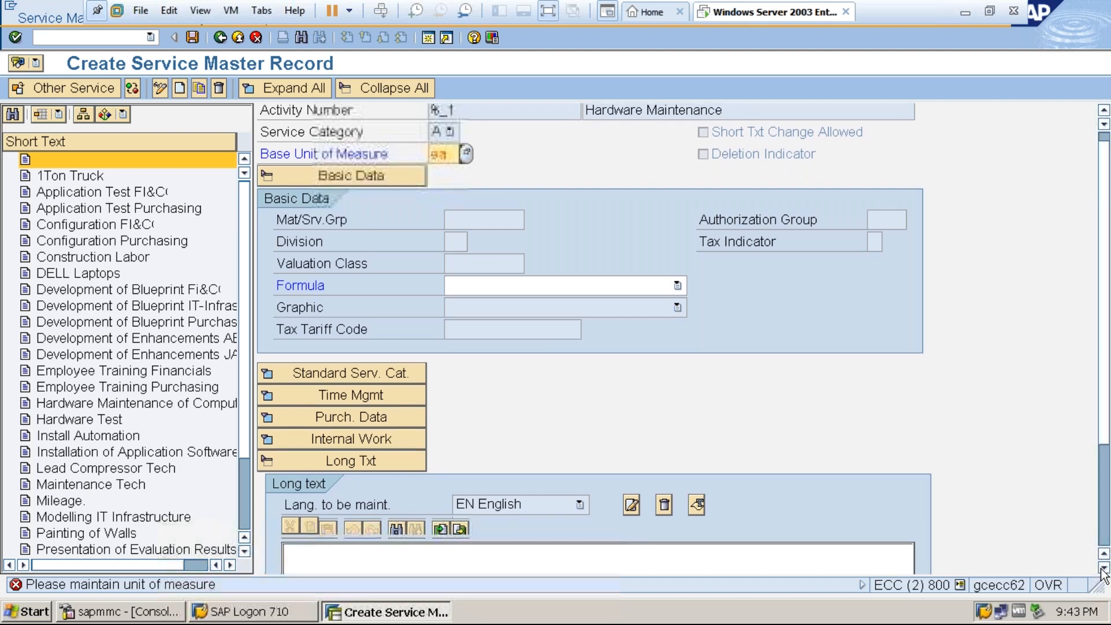
drag(1103, 569, 1103, 570)
click(554, 466)
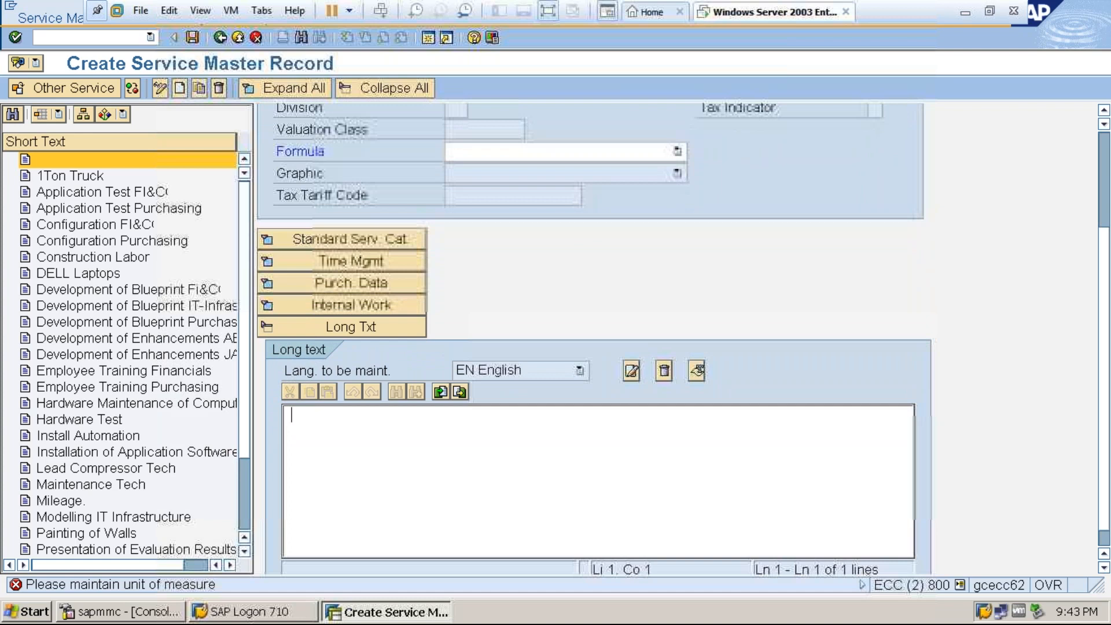
text(Maintenance of Har)
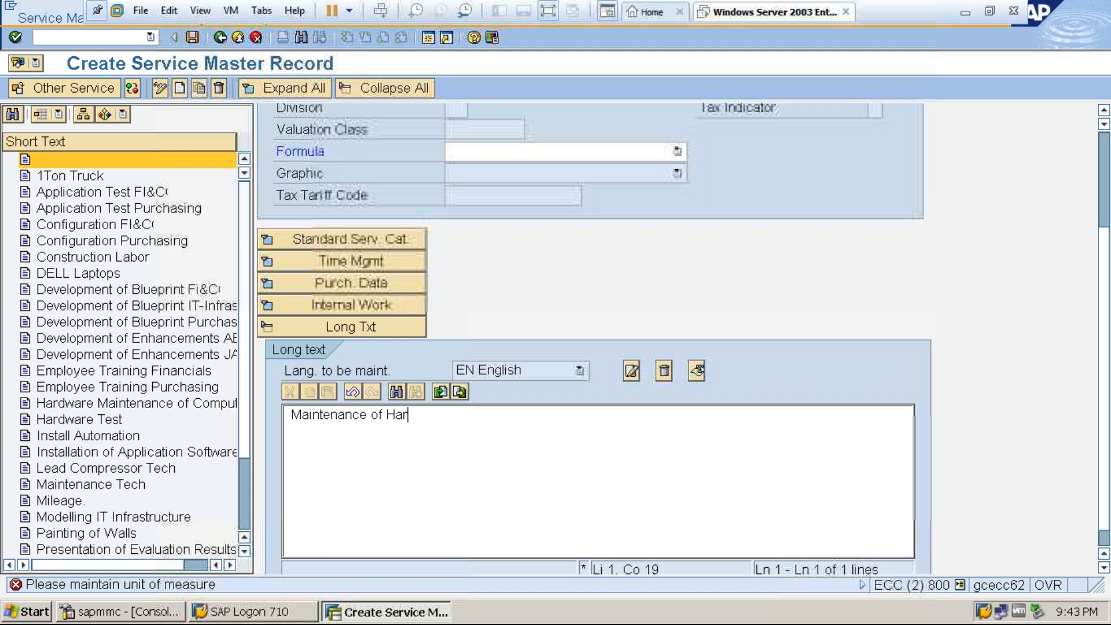
text(dware services)
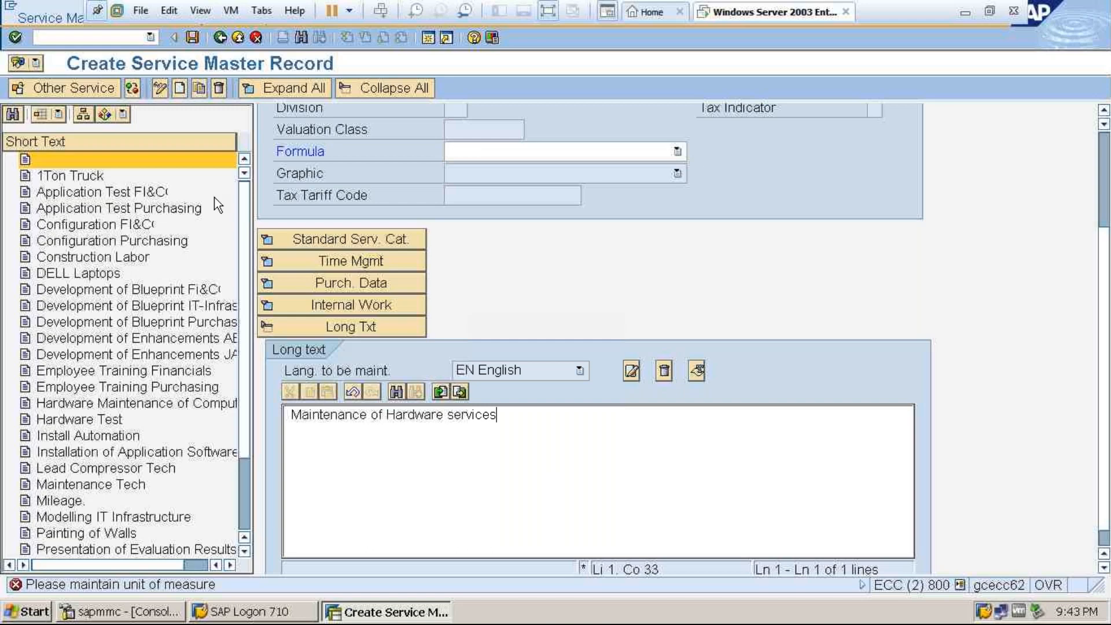
click(193, 37)
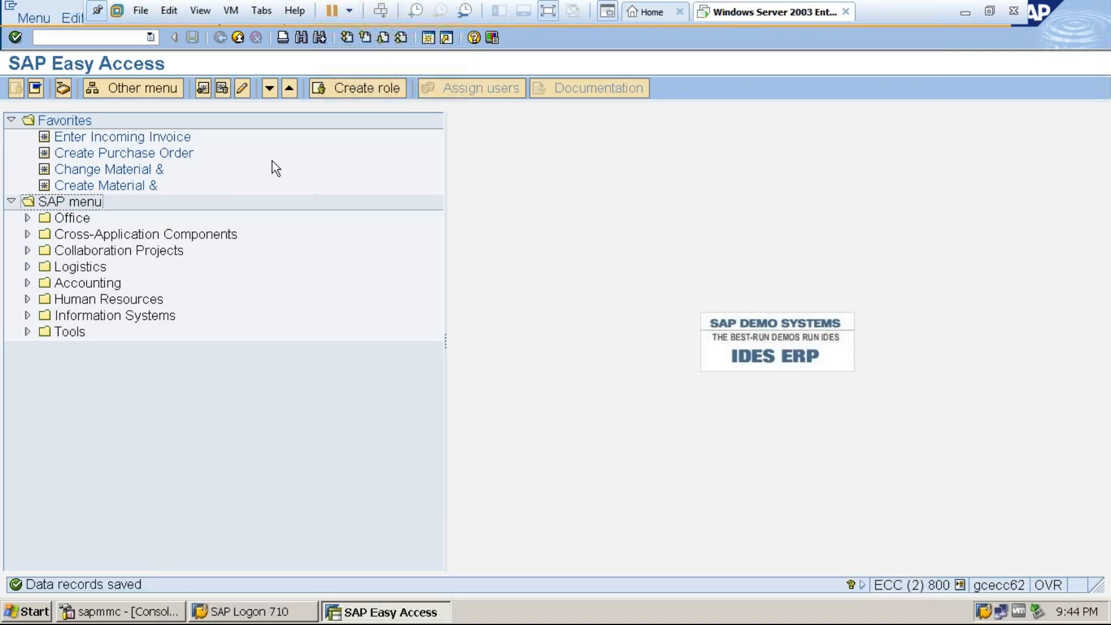
Reopen the service master display and view the Hardware Maintenance of Computers service and the rest of the service list.
click(117, 36)
text(sicf)
key(Return)
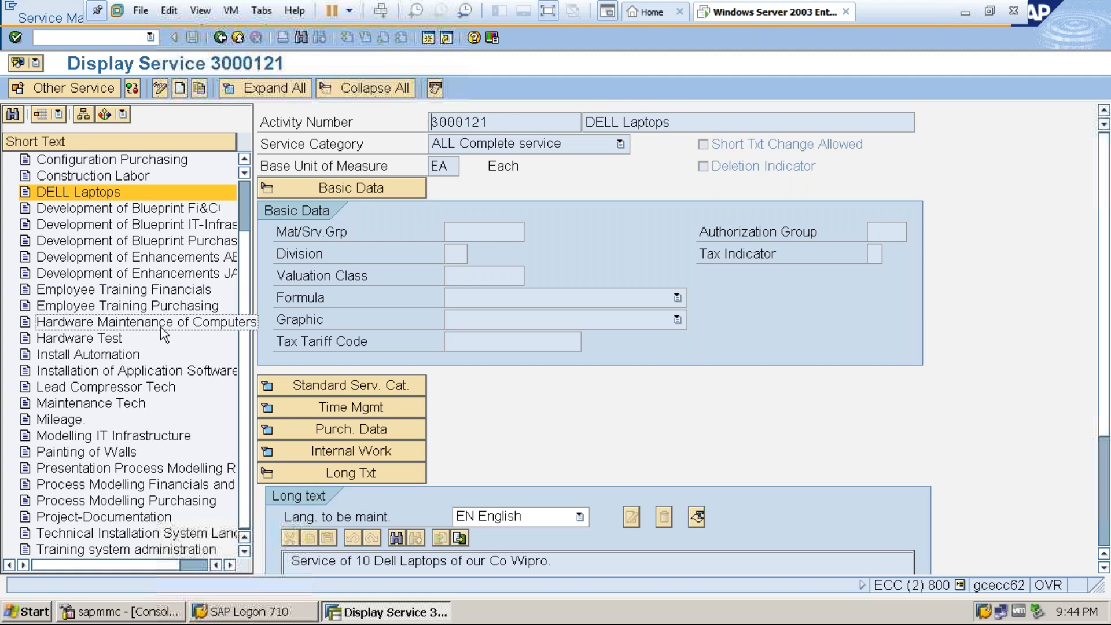
double_click(126, 325)
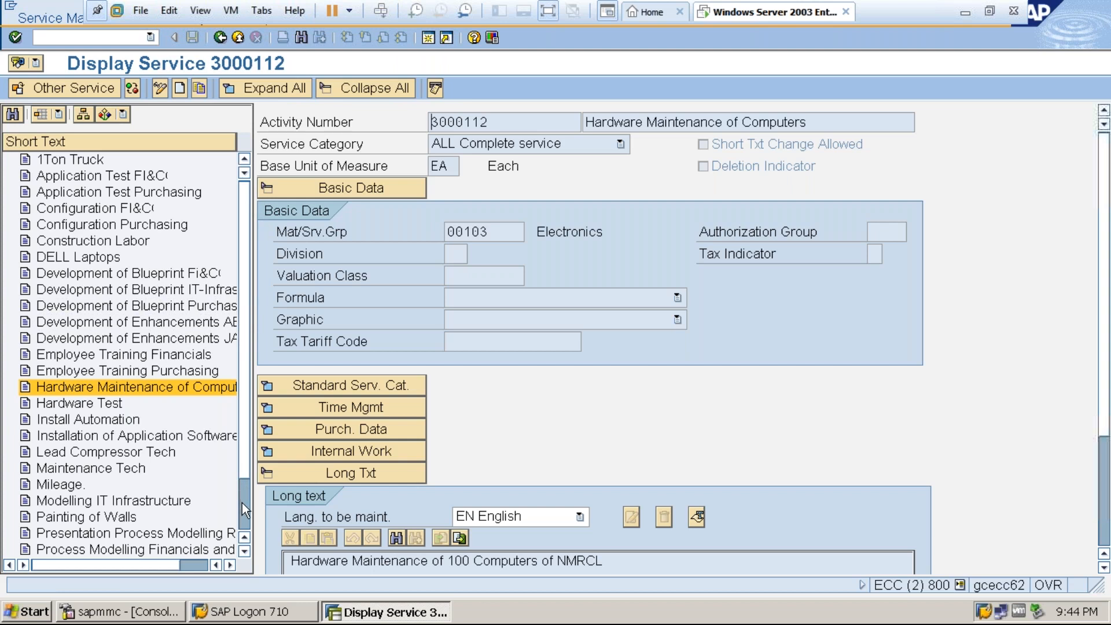
scroll(242, 502, down, 2)
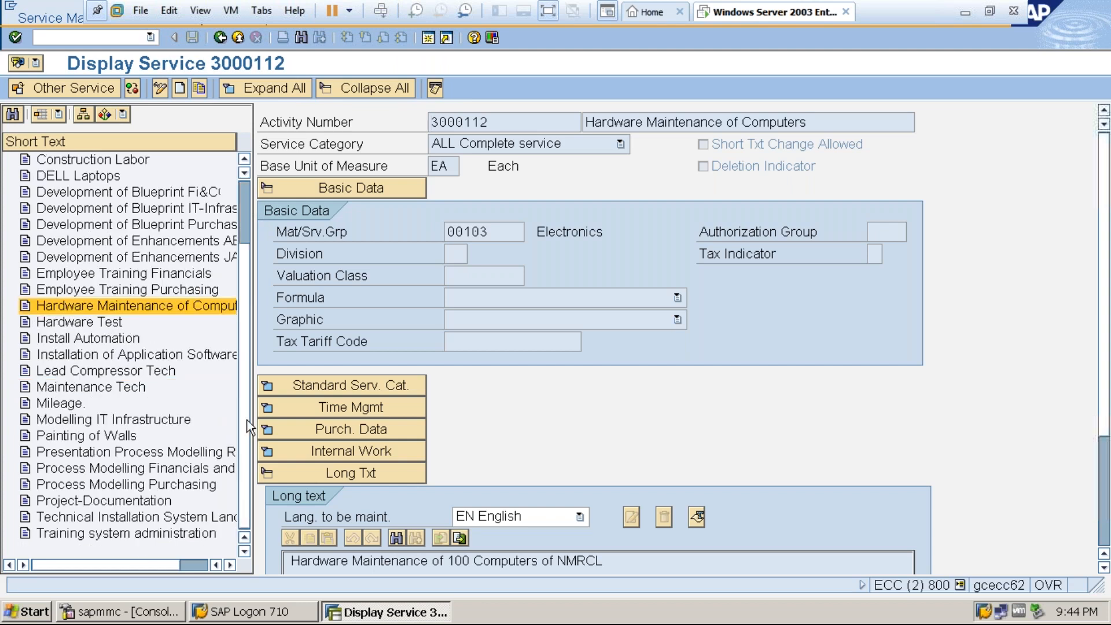
scroll(245, 210, up, 2)
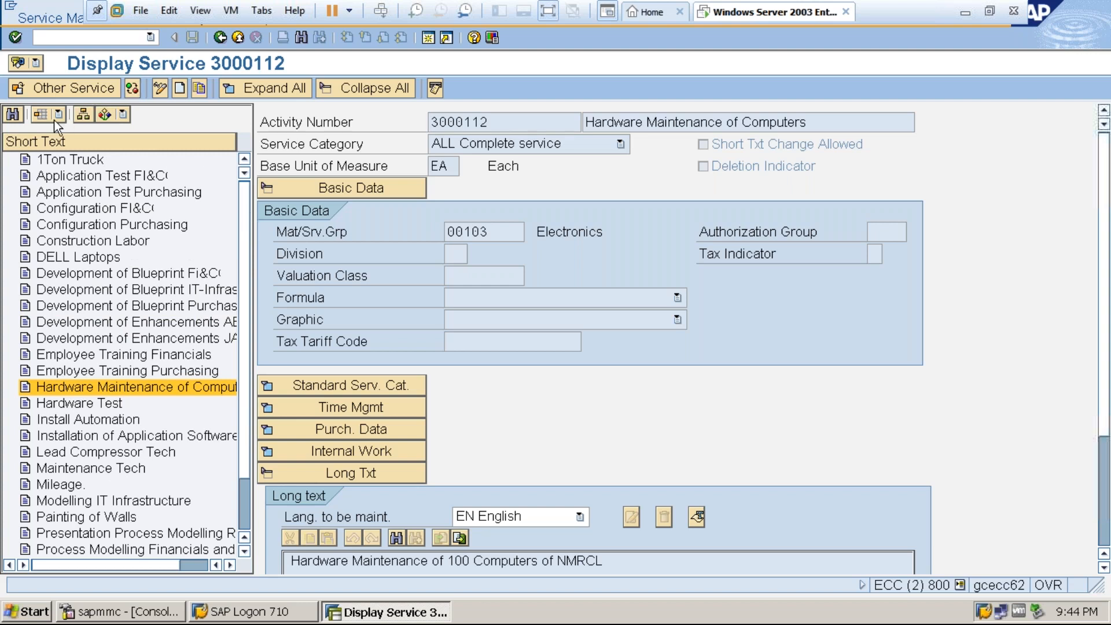
Search the service list for "hardware maintenance", repeating the search for further matches.
click(12, 114)
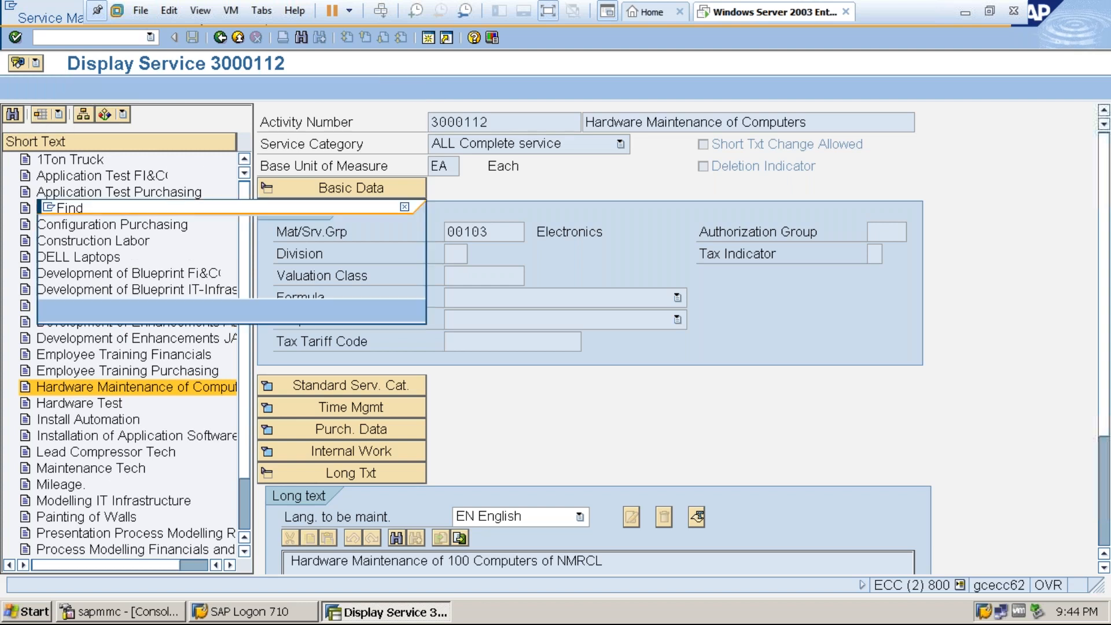
text(hardware )
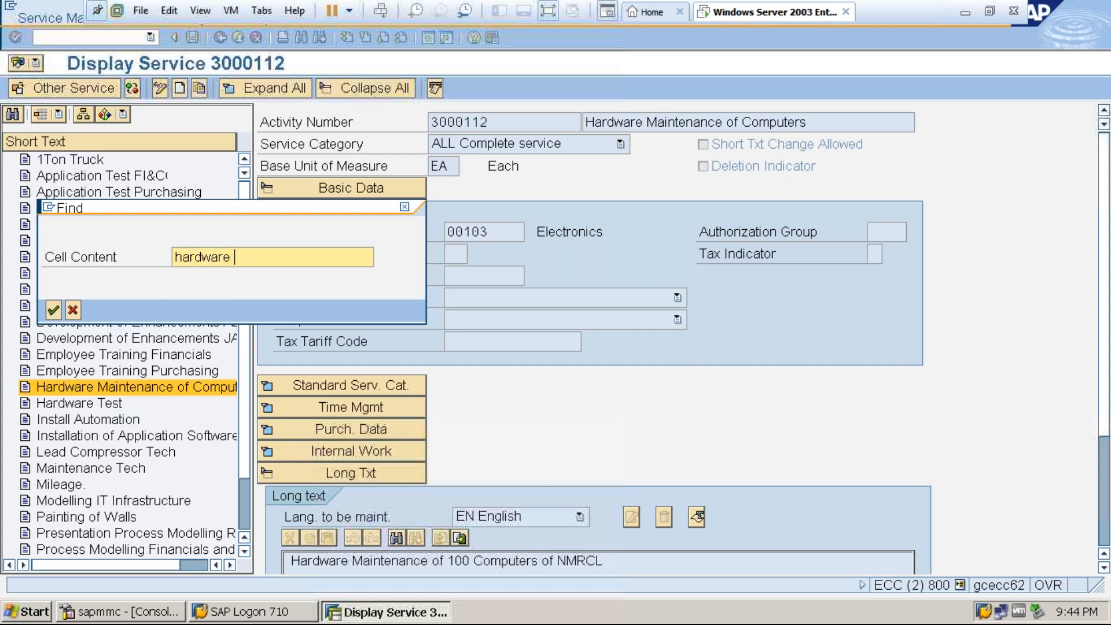
text(maintenance)
key(Return)
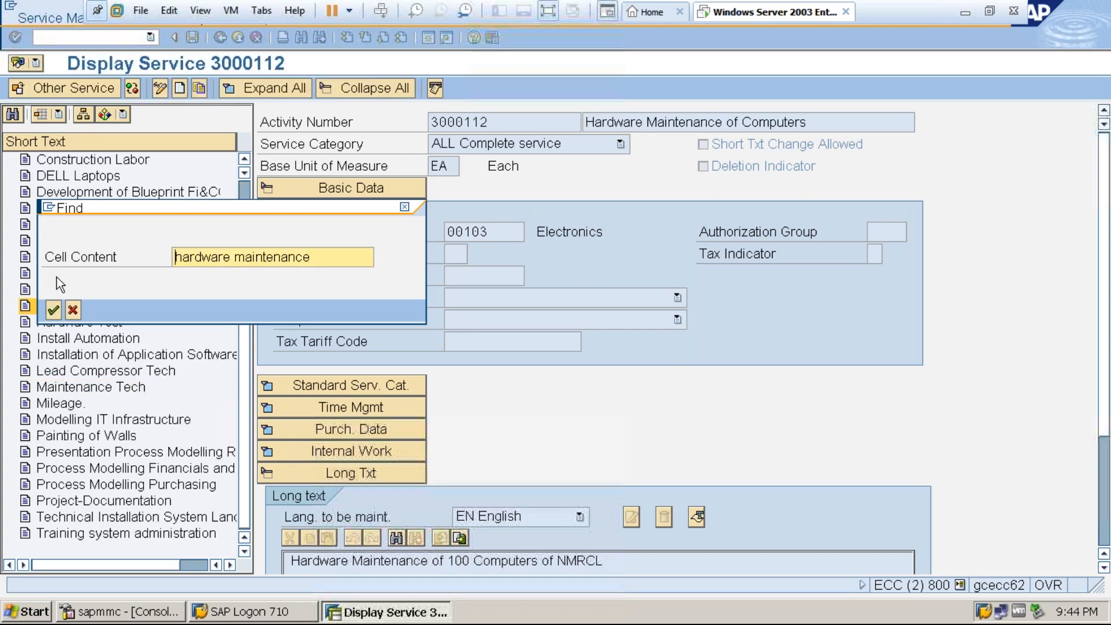
click(53, 308)
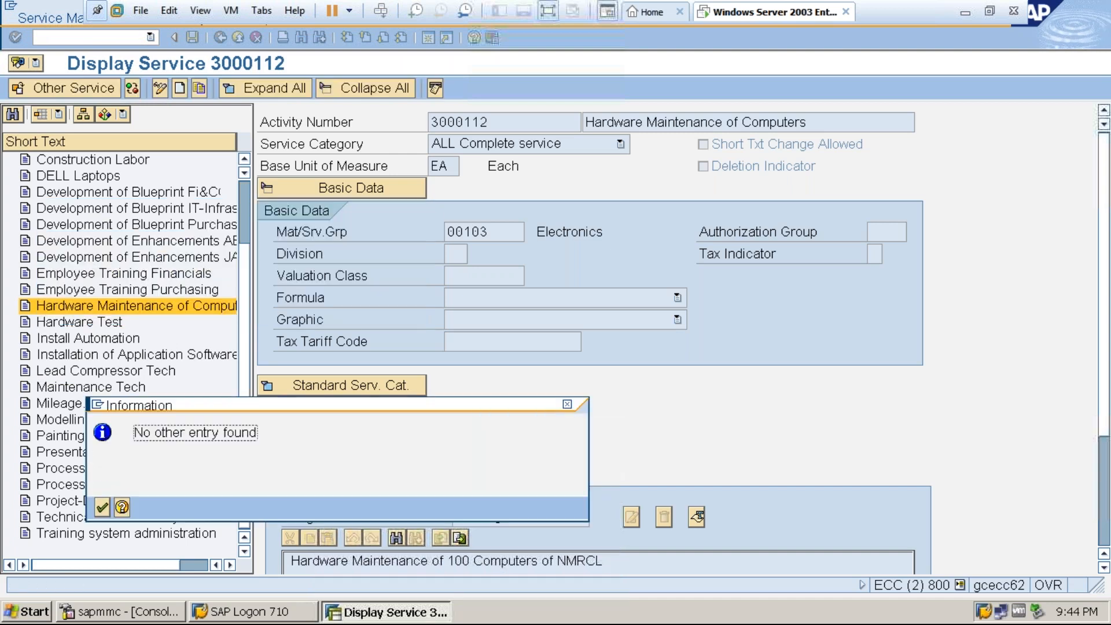
click(102, 508)
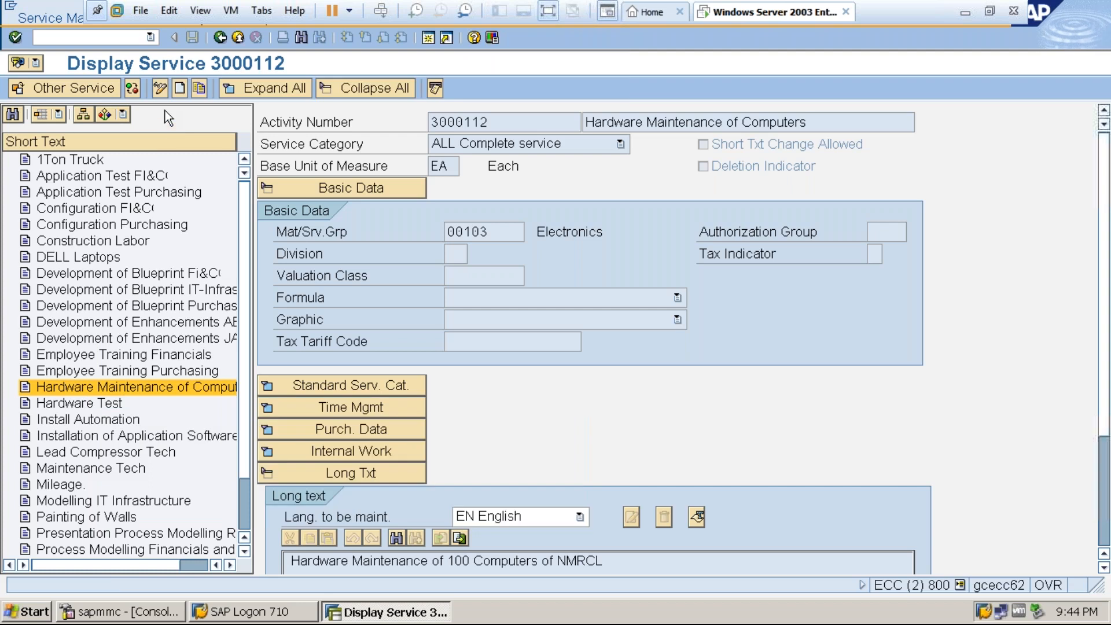
Start another new service master record with the short text "Software installations".
click(180, 89)
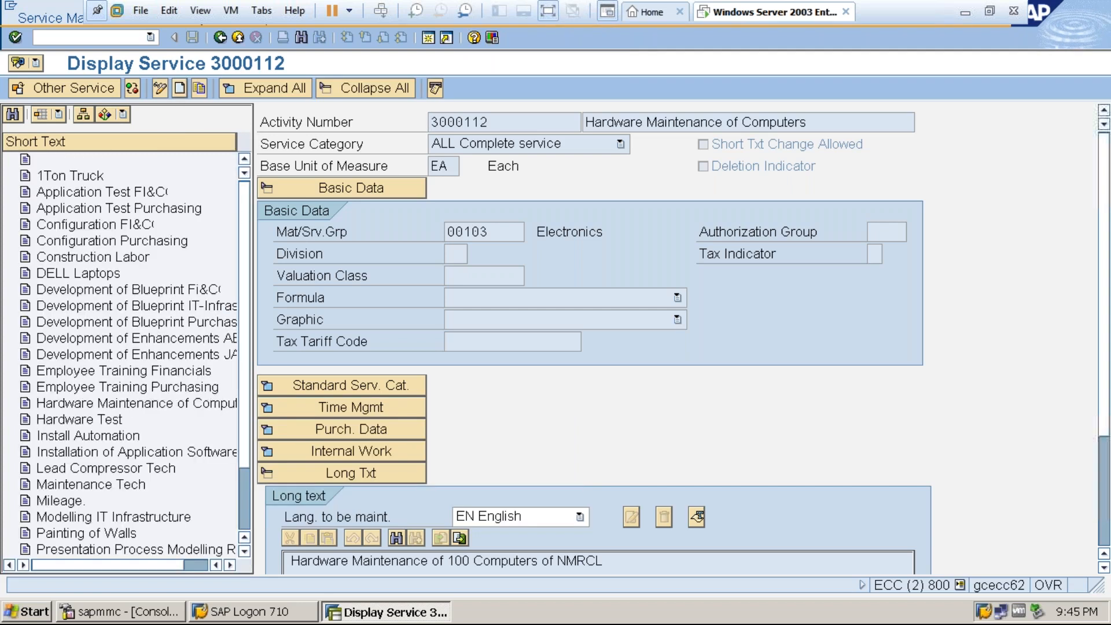
click(616, 123)
click(506, 121)
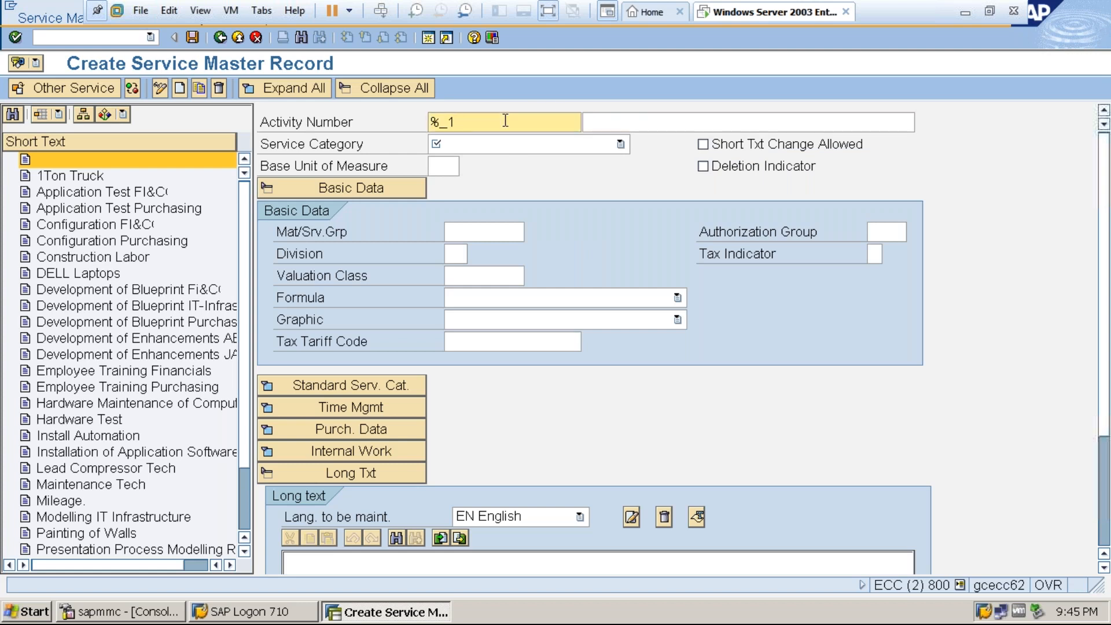
click(608, 125)
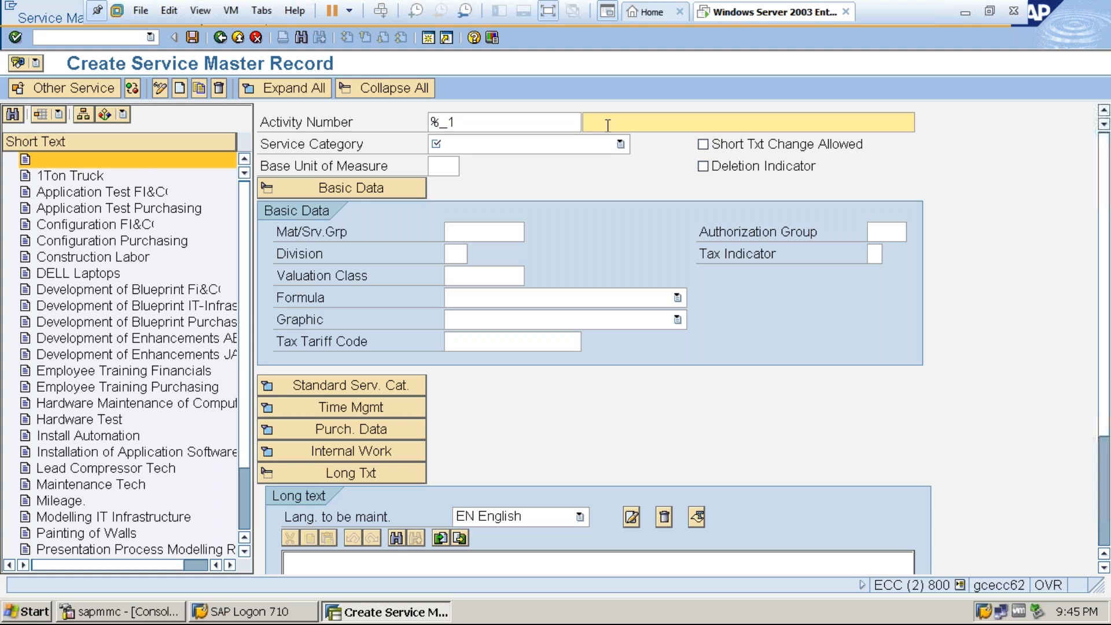
text(Softwa)
text(re installations)
Set the Software installations record to the ALL Complete service category with base unit of measure EA.
click(620, 143)
click(534, 164)
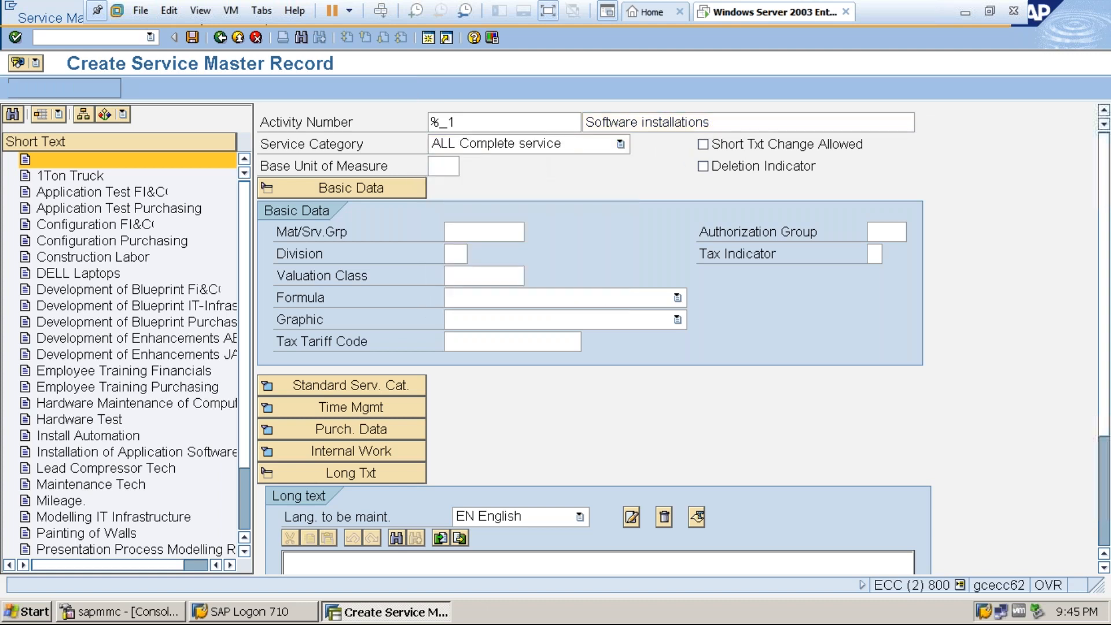
text(ea)
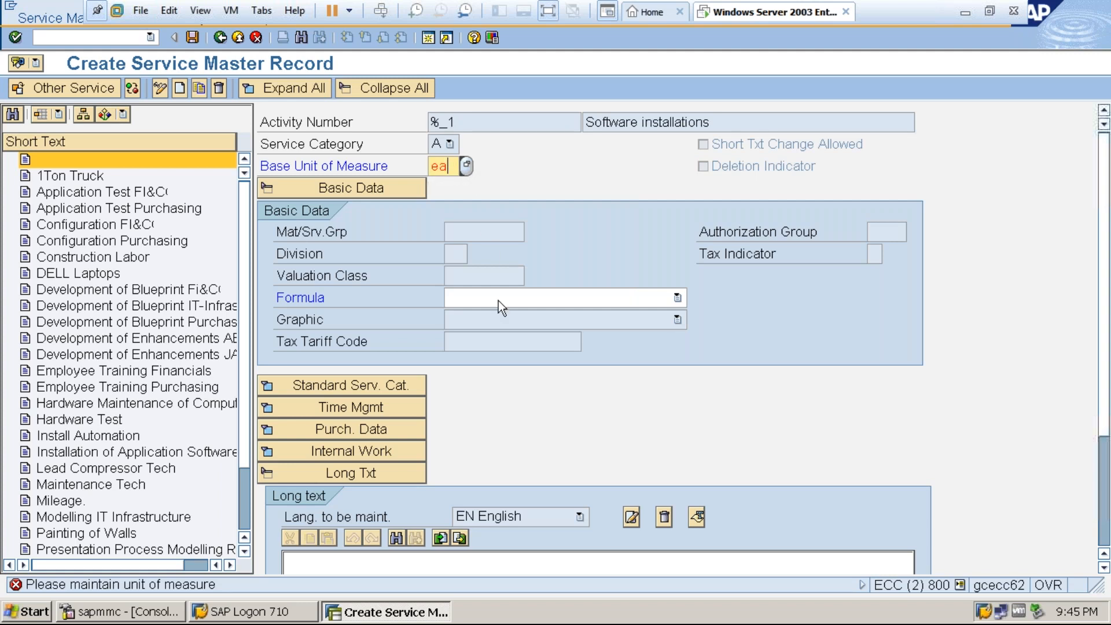
Enter the long text "Software installations in Laptops/Desktops" and save the new service record.
click(1105, 569)
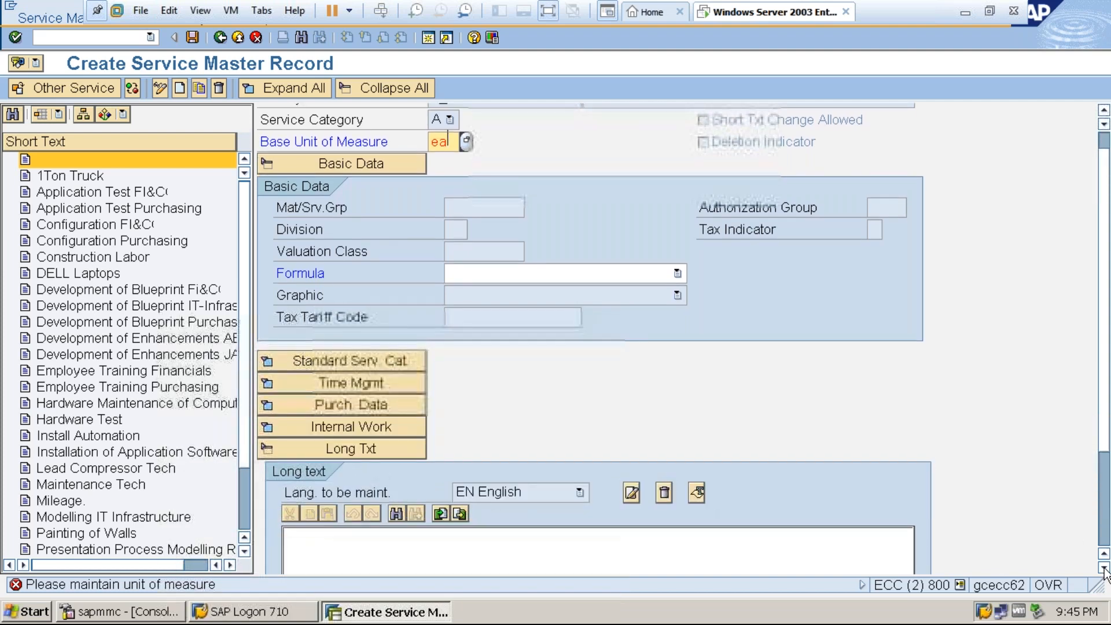
click(1105, 568)
click(1105, 568)
click(462, 512)
text(Software instalation)
key(BackSpace)
key(BackSpace)
key(BackSpace)
key(BackSpace)
key(BackSpace)
text(lations o)
key(BackSpace)
text(in Laptop)
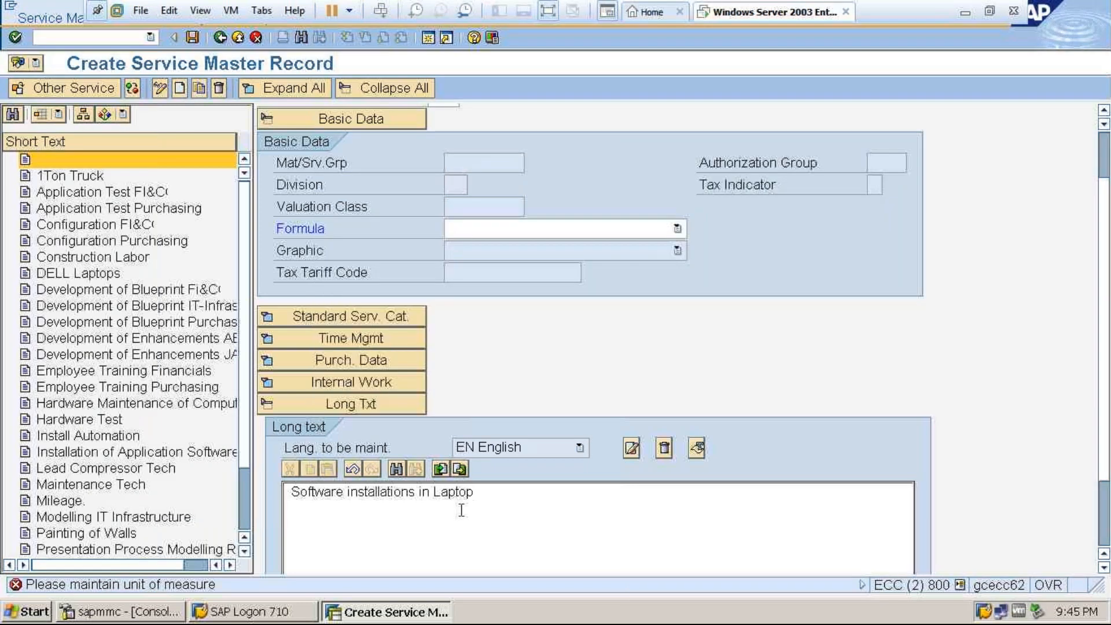
text(s/Desktops)
click(193, 37)
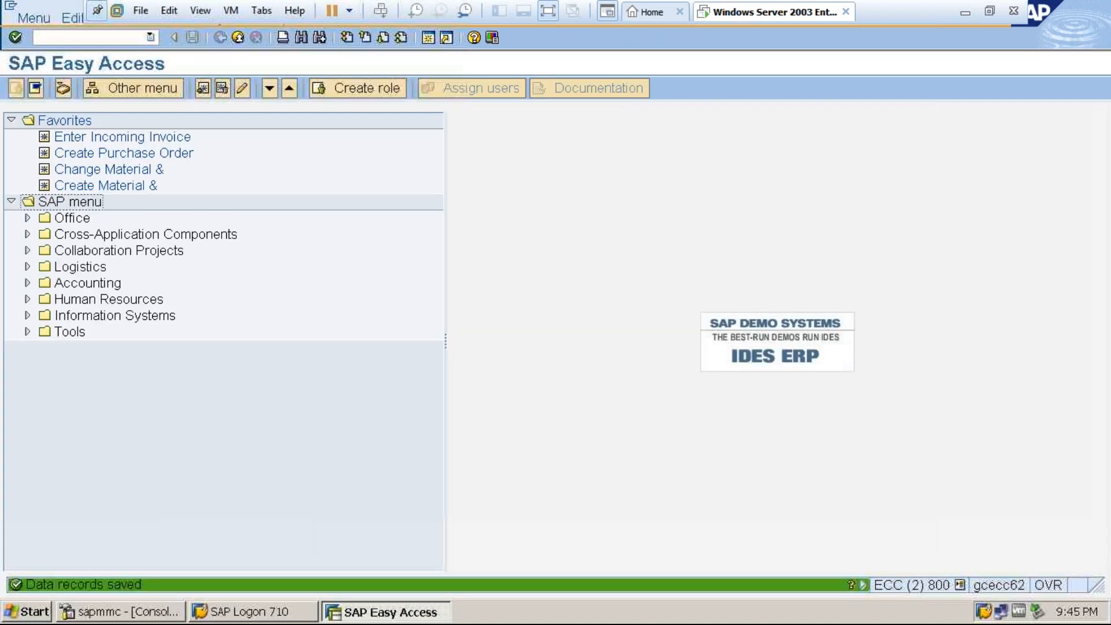
Run transaction AC03 again to check the Software installations service and display the Hardware Maintenance service.
click(116, 40)
text(ac03)
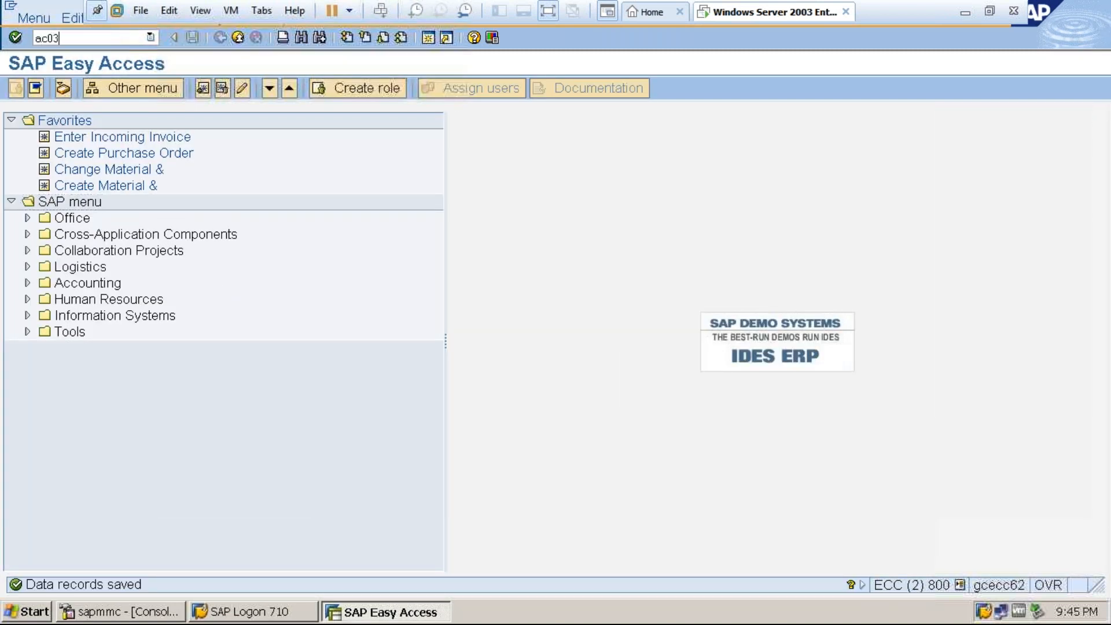
key(Return)
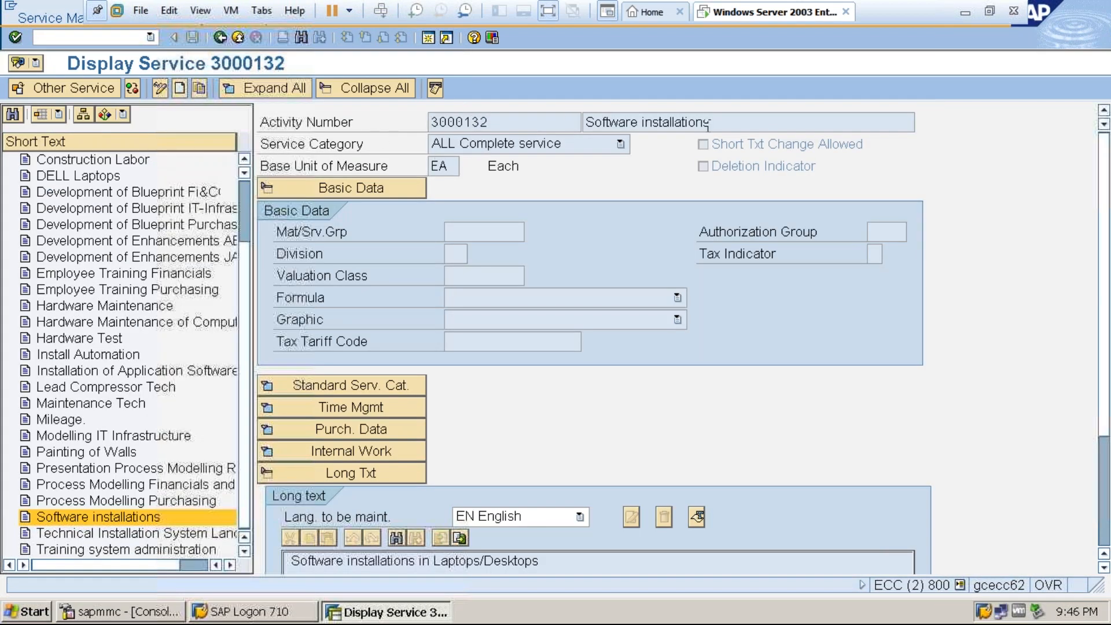
click(548, 121)
click(124, 307)
double_click(124, 308)
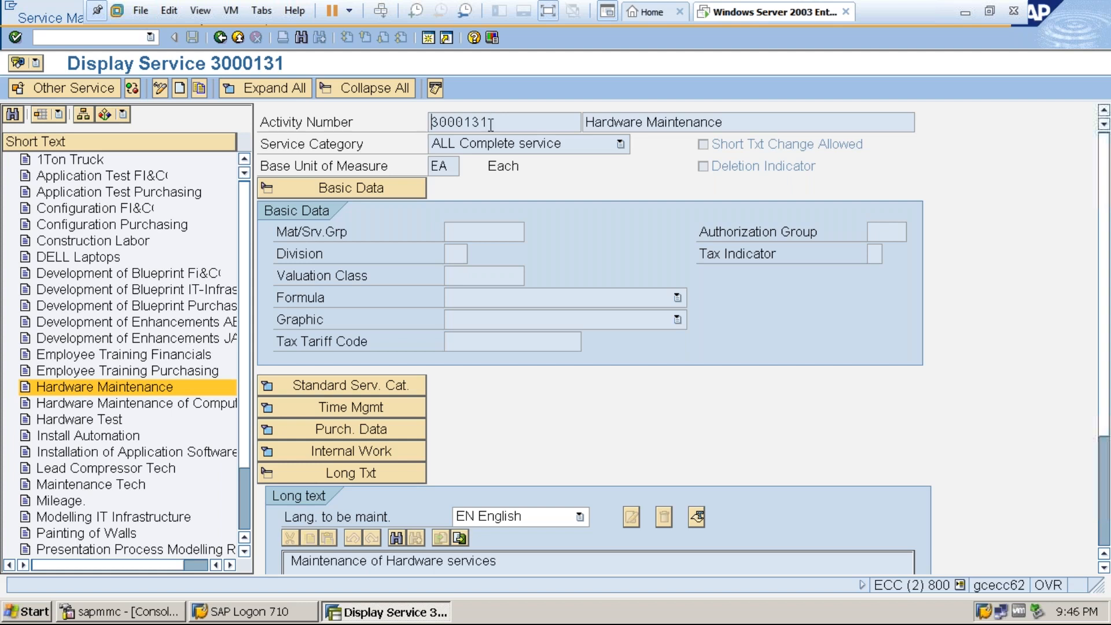
Open a new SAP session and run transaction ME21N to create a purchase order.
click(428, 38)
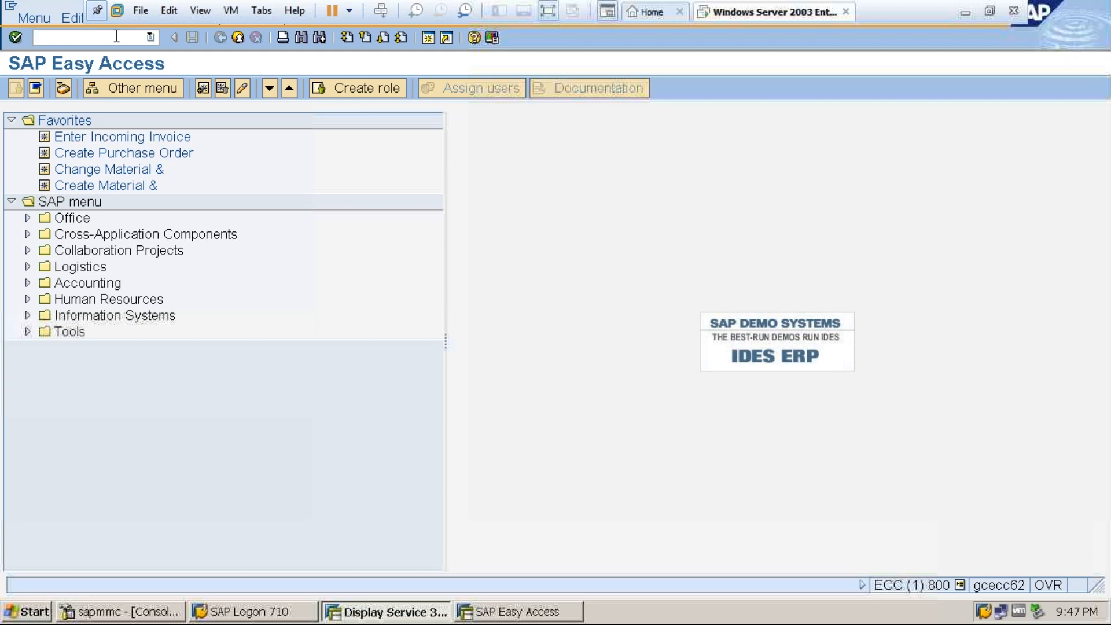
text(me21n)
key(Return)
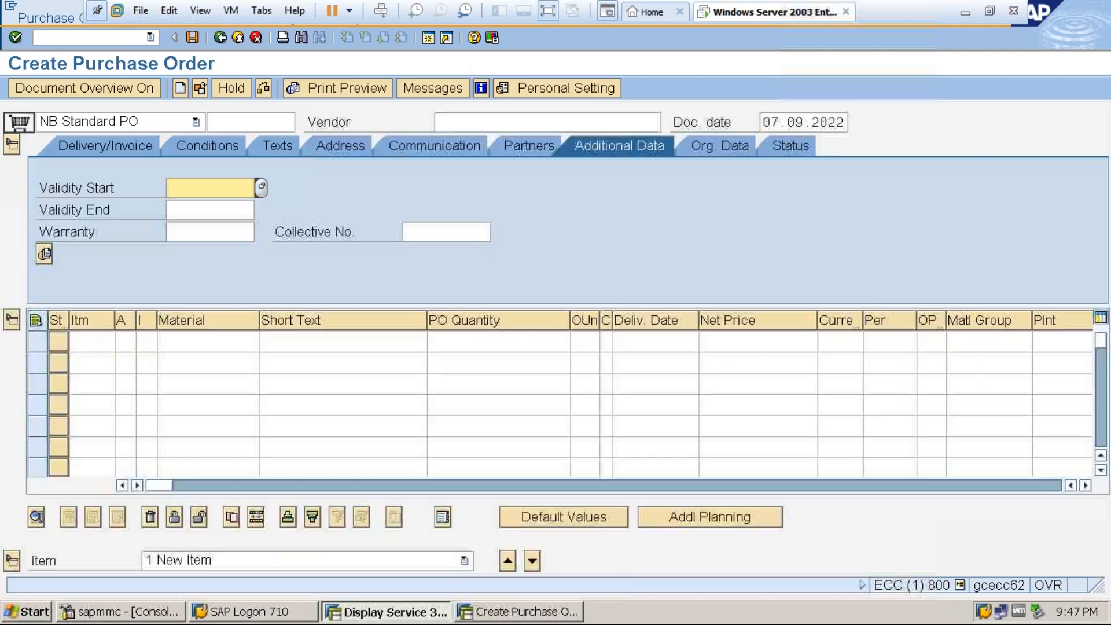
Set the purchase order type to FO Framework order and the vendor to 3000.
click(175, 121)
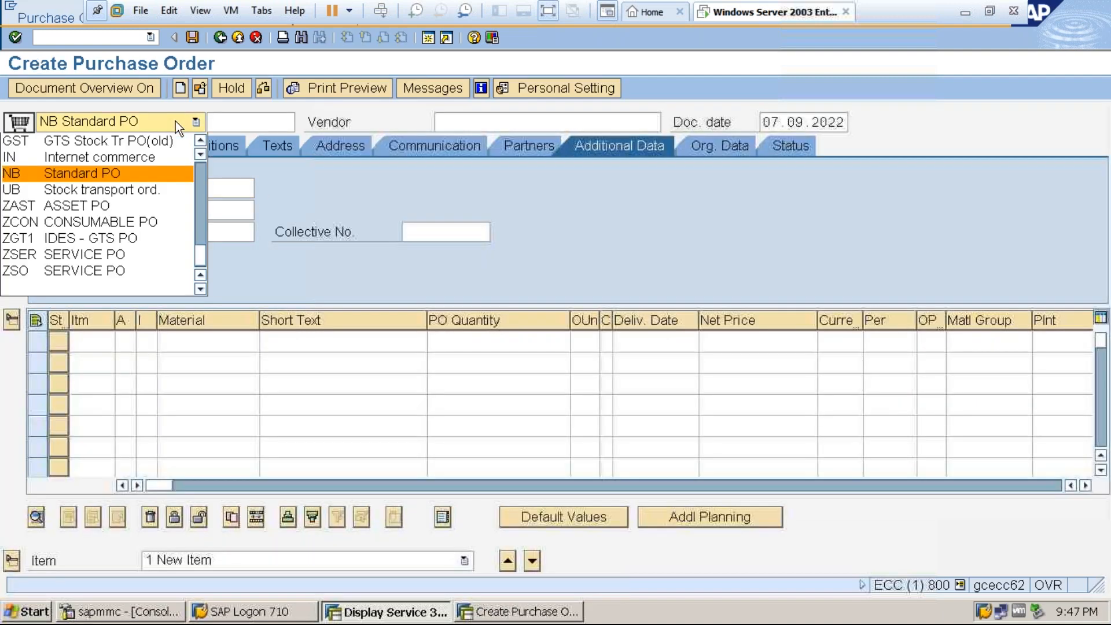
click(200, 173)
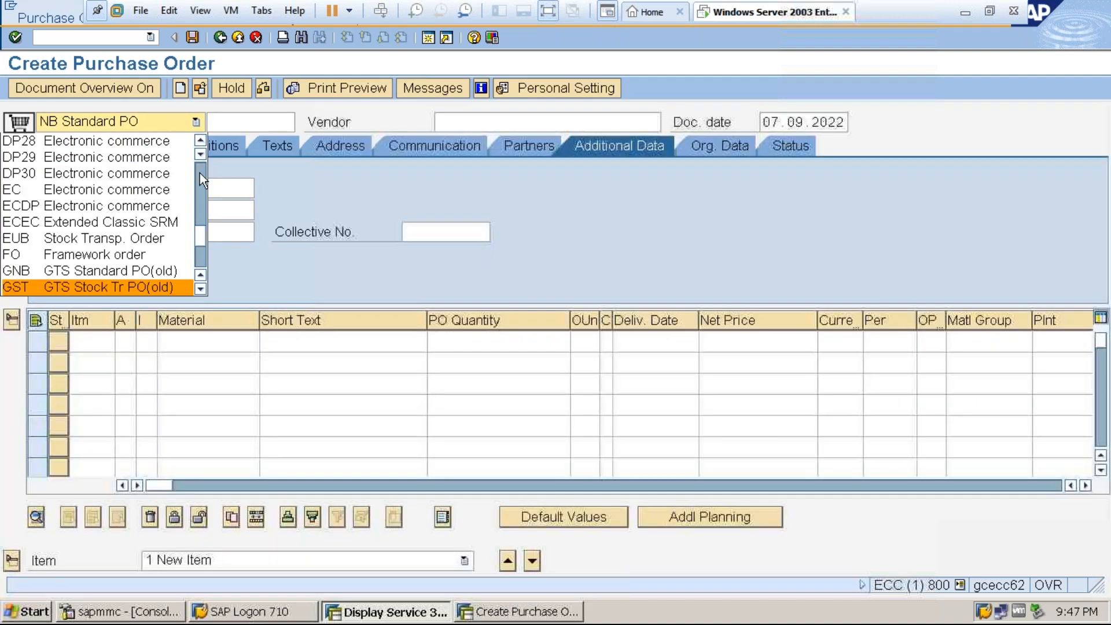
click(106, 255)
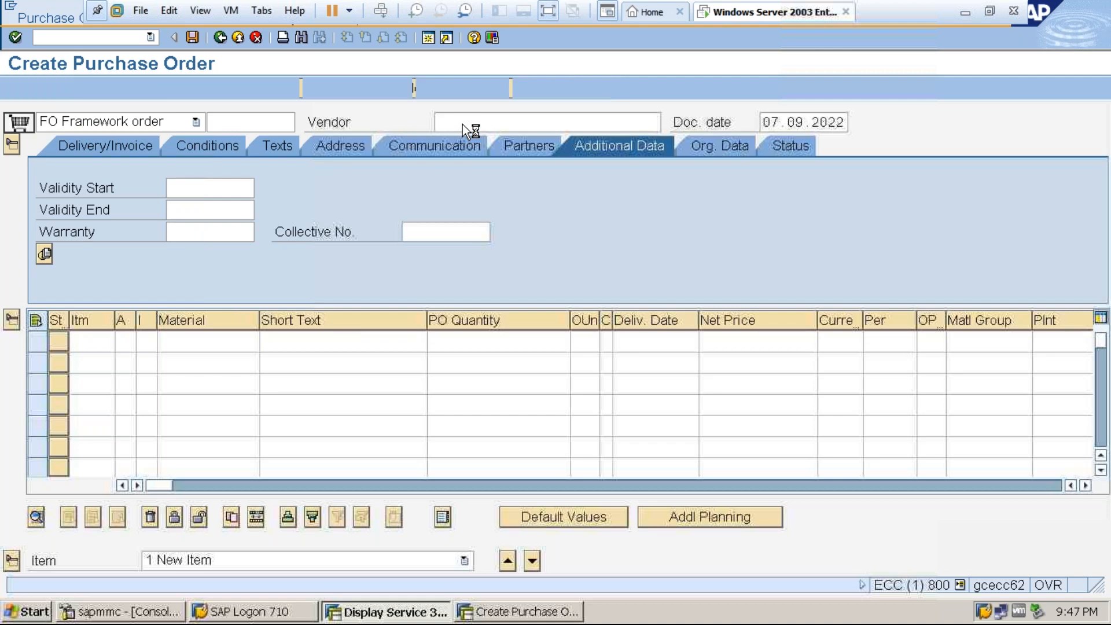
text(3000)
key(Return)
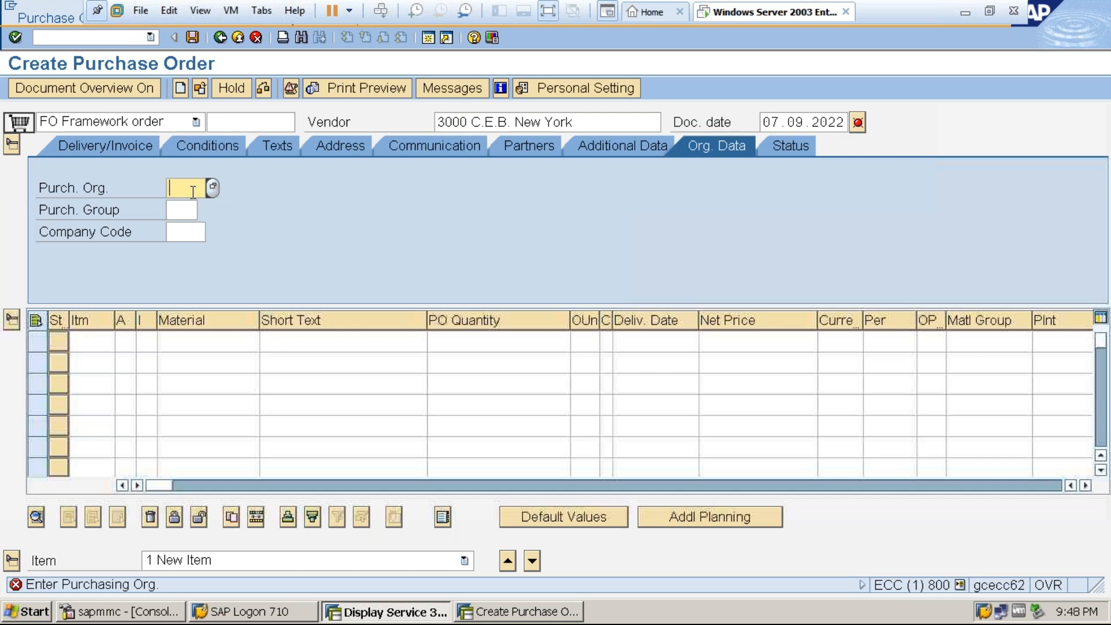
Set the purchase order's purchasing organization to 3000 and its purchasing group to 000.
text(3000)
click(183, 209)
text(000)
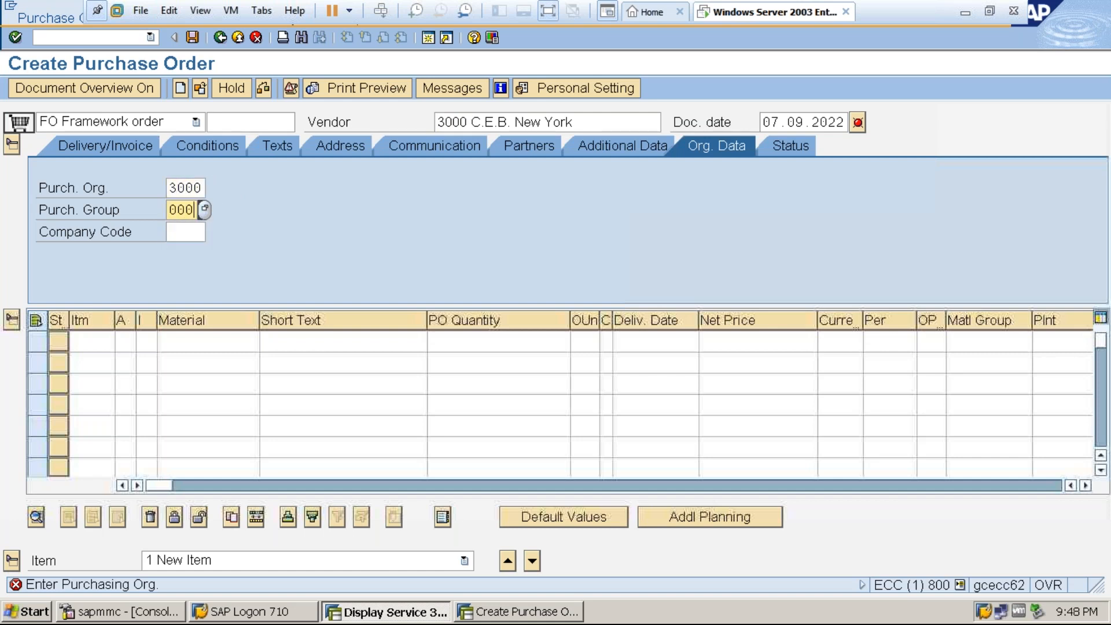
key(Return)
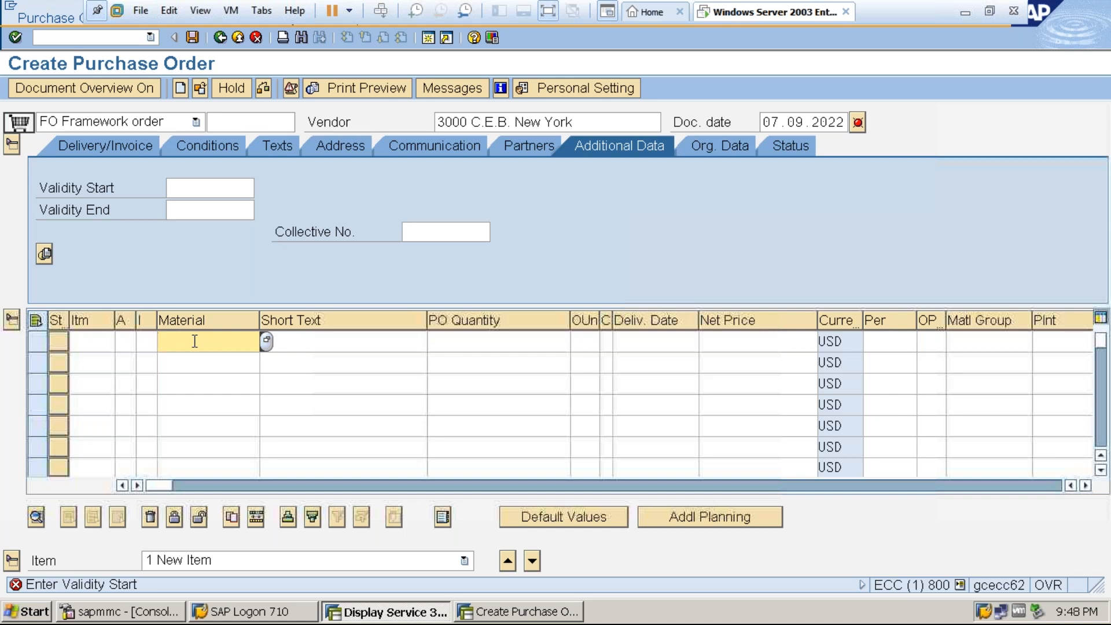
click(101, 124)
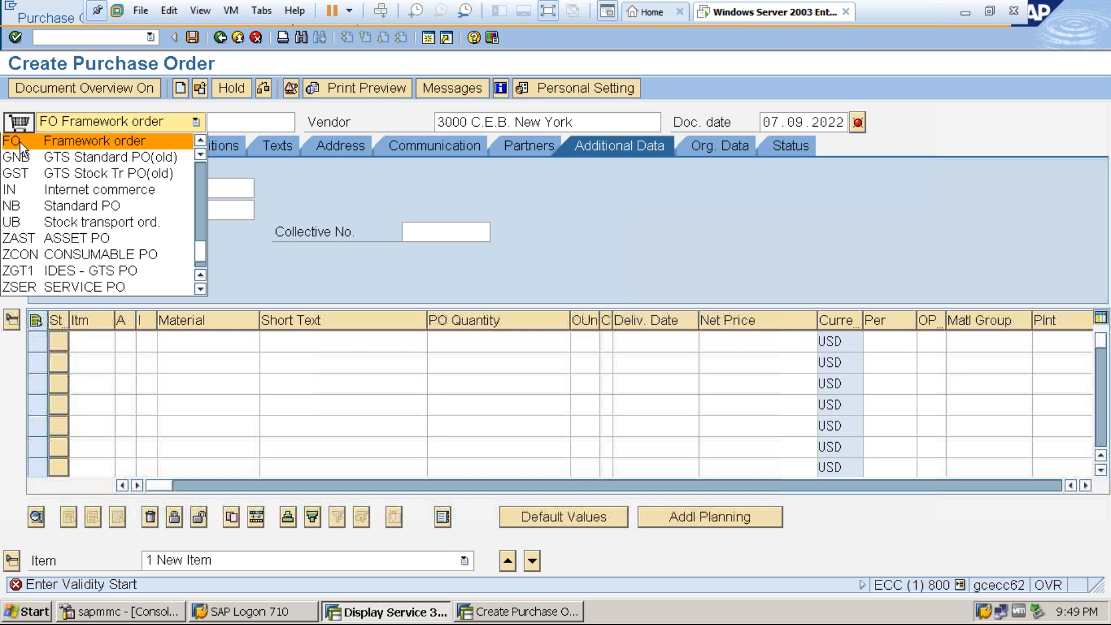
click(283, 168)
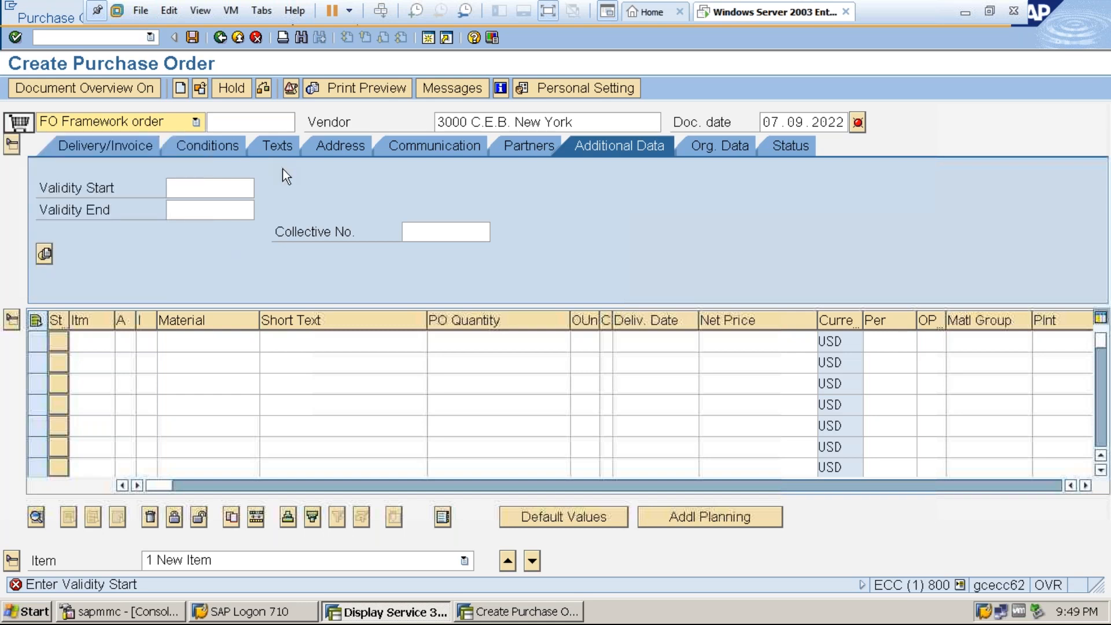
click(203, 344)
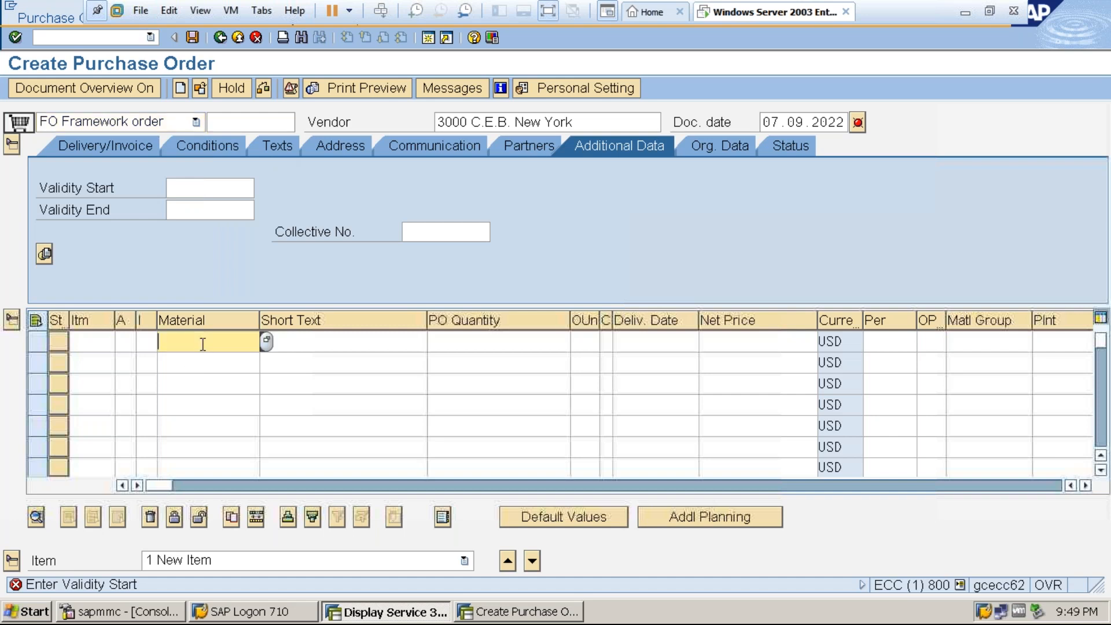
Assign item category D (Service) and account assignment category U (Unknown) to the first purchase order item.
click(146, 343)
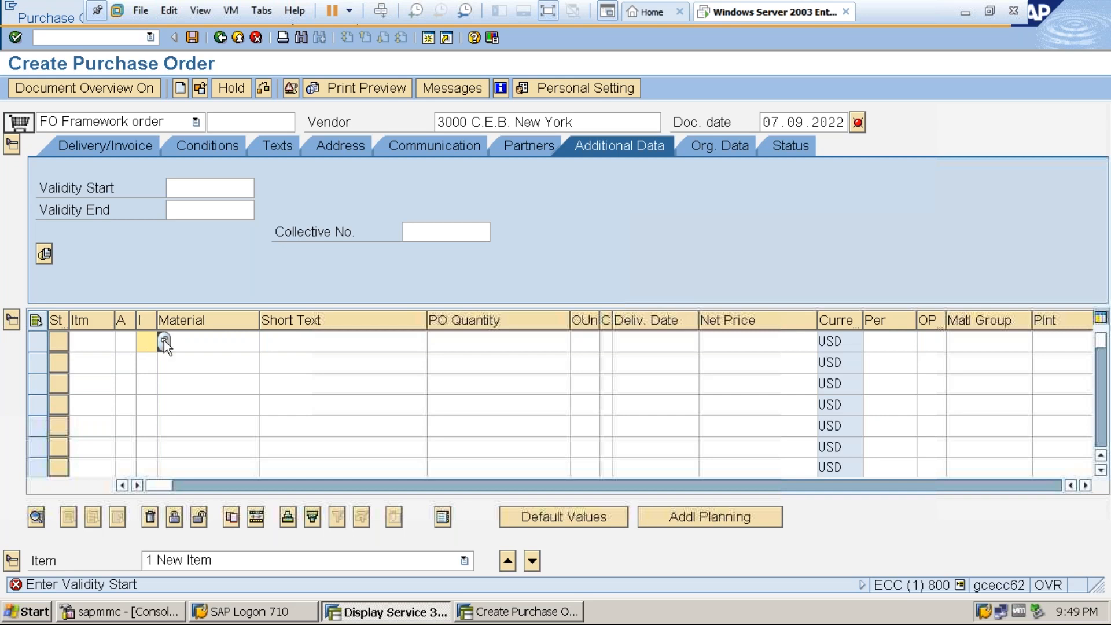
click(165, 340)
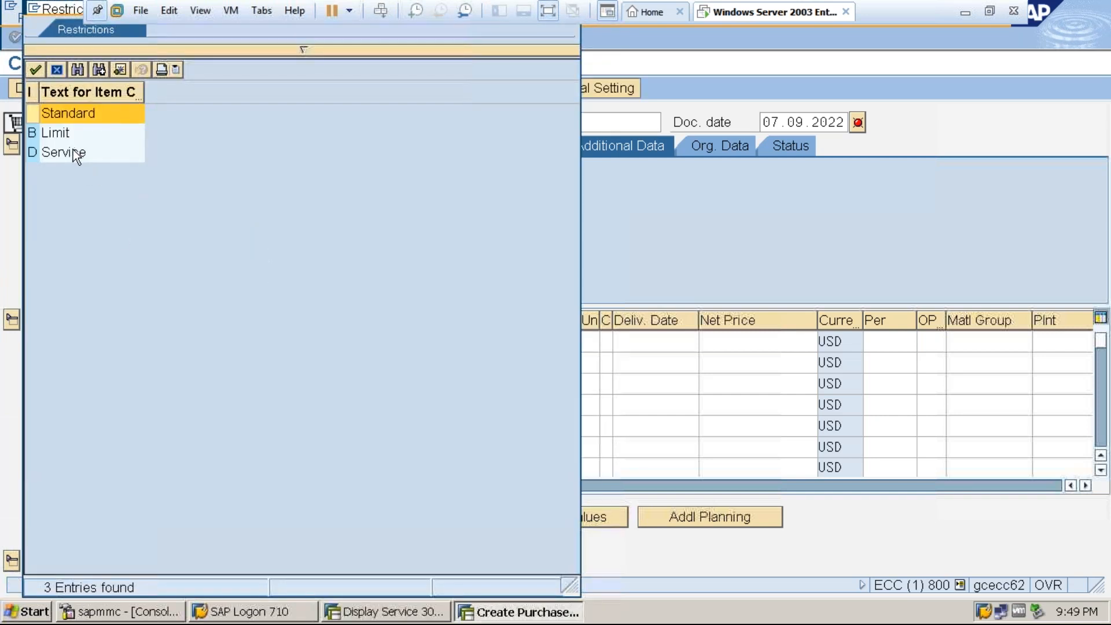
double_click(73, 152)
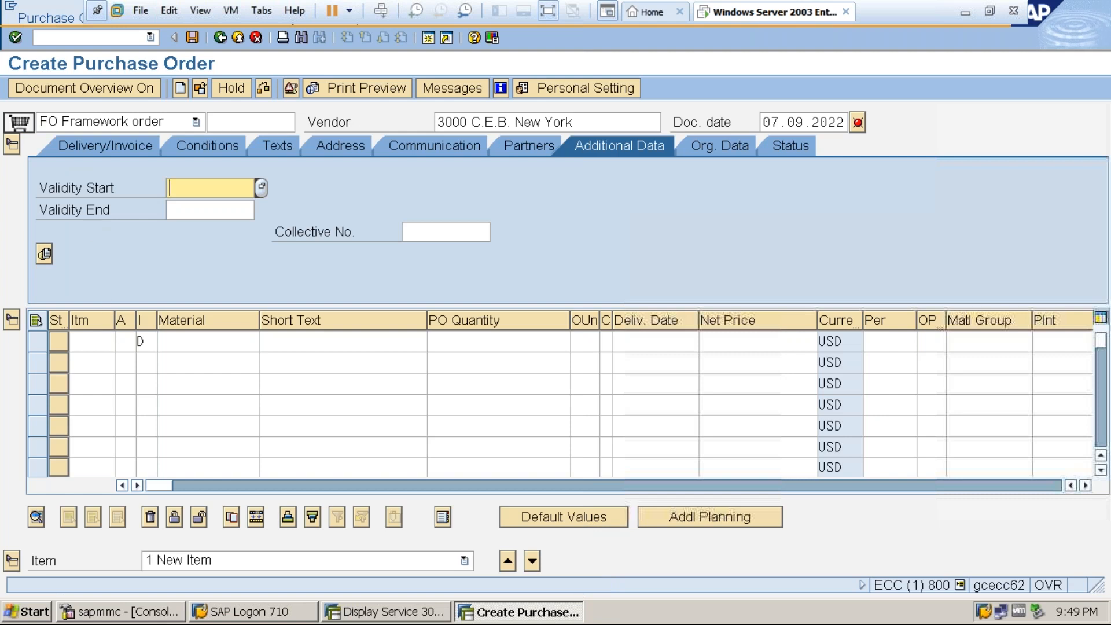
click(127, 342)
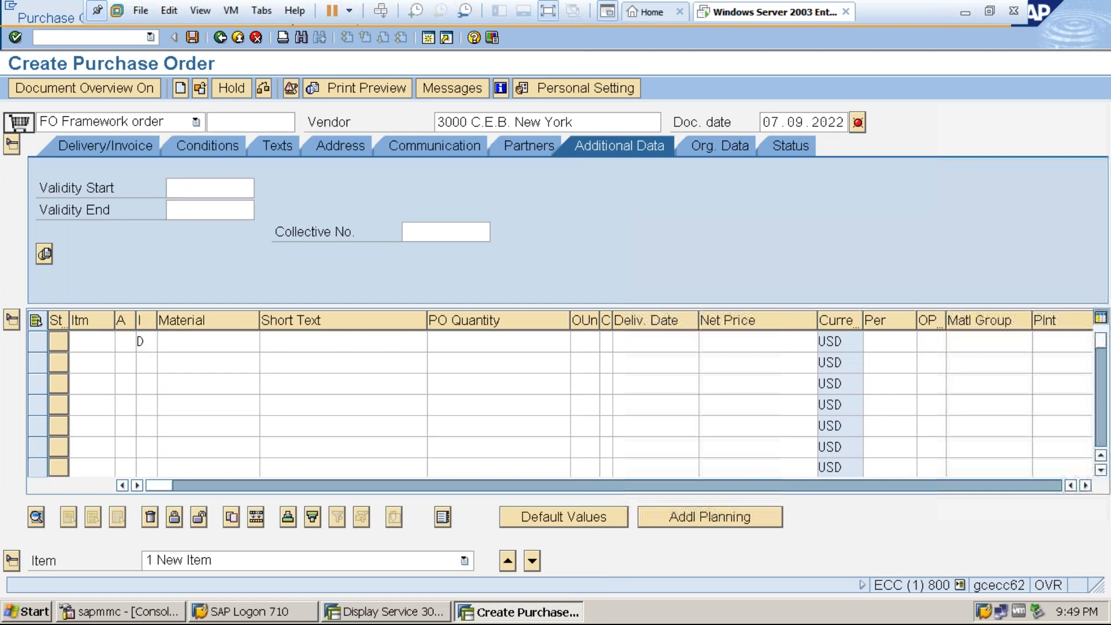
click(141, 341)
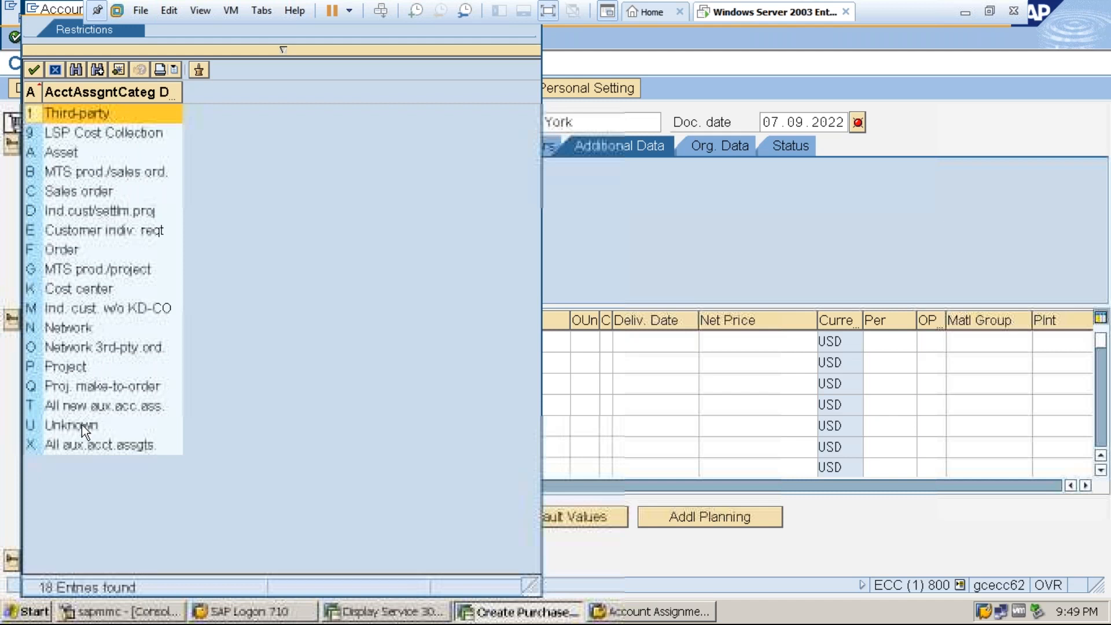
double_click(81, 426)
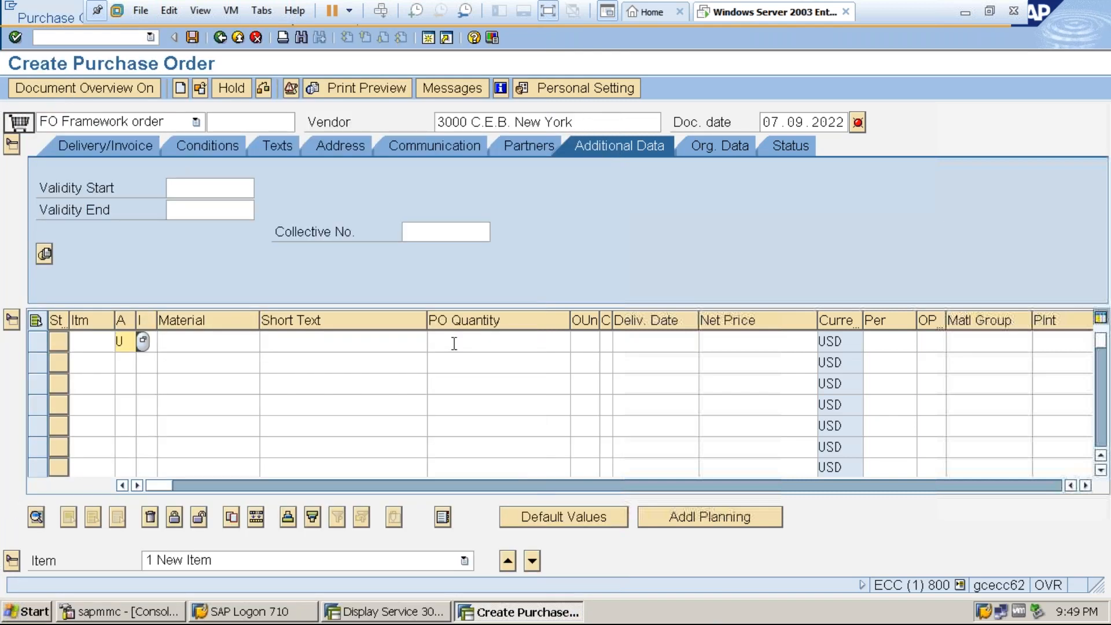
Give the first purchase order item the short text "Software Installations".
click(310, 343)
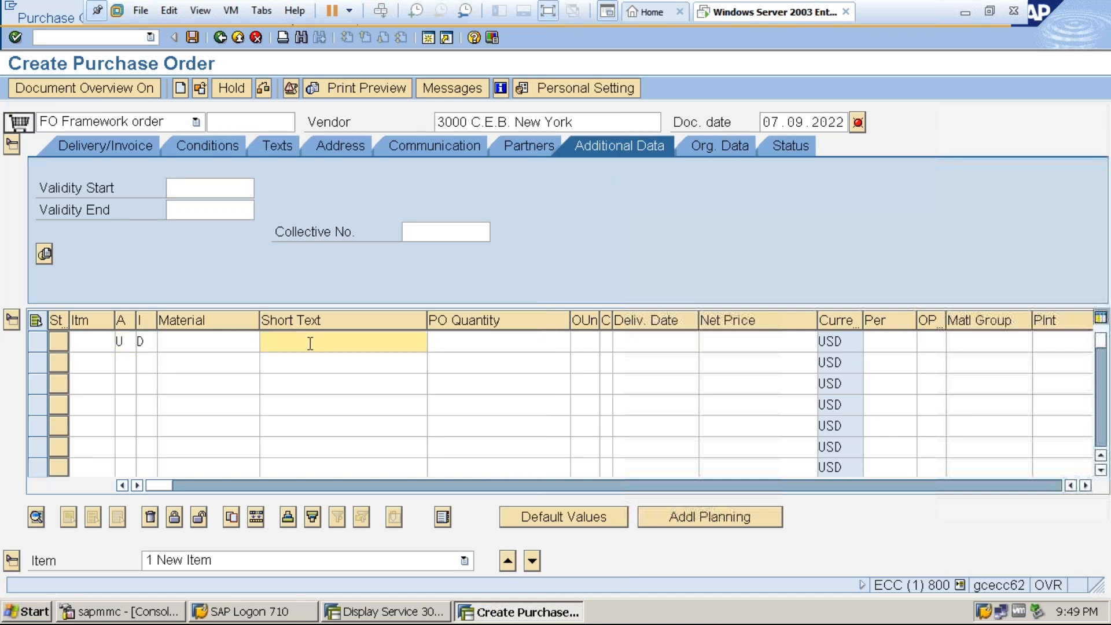
text(Software Installations)
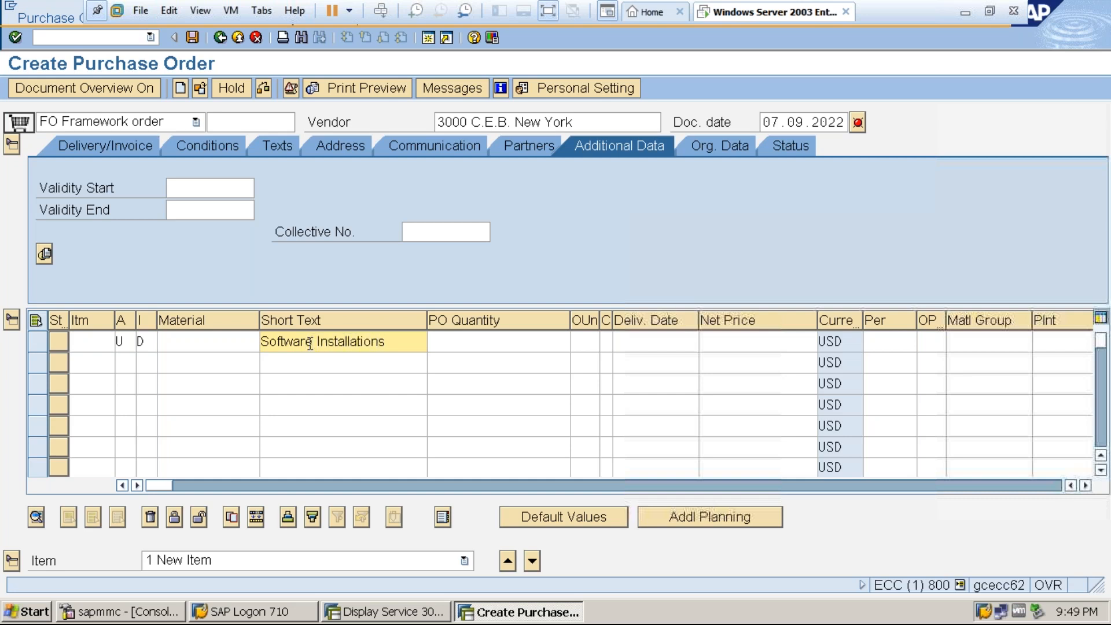
Enter plant 3000 and storage location 0001 for the Software Installations item and submit the item line.
click(452, 345)
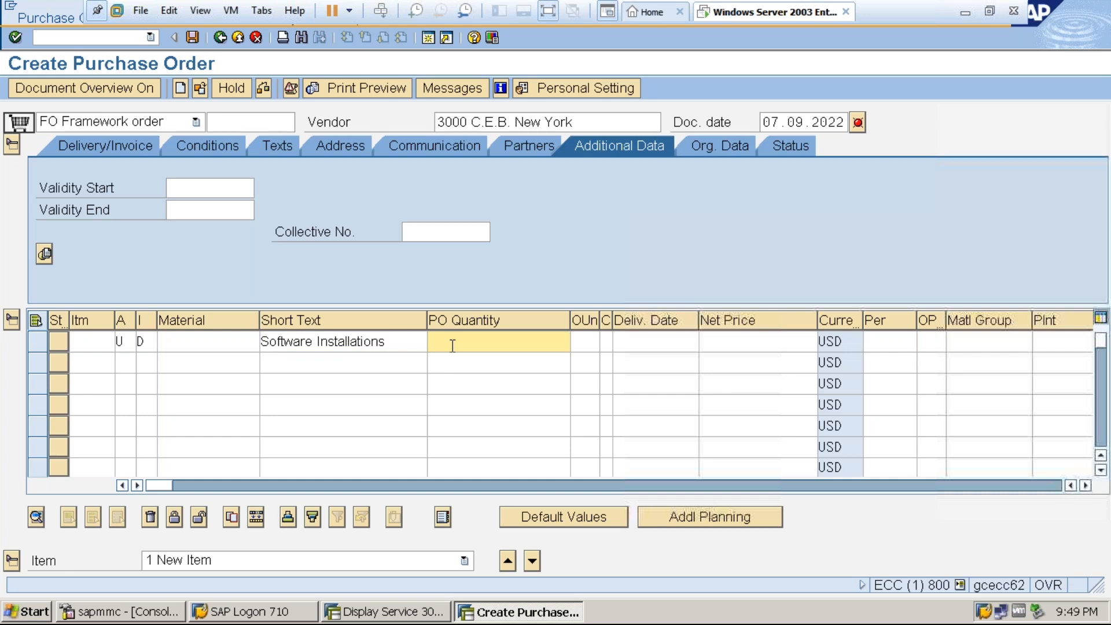
click(723, 339)
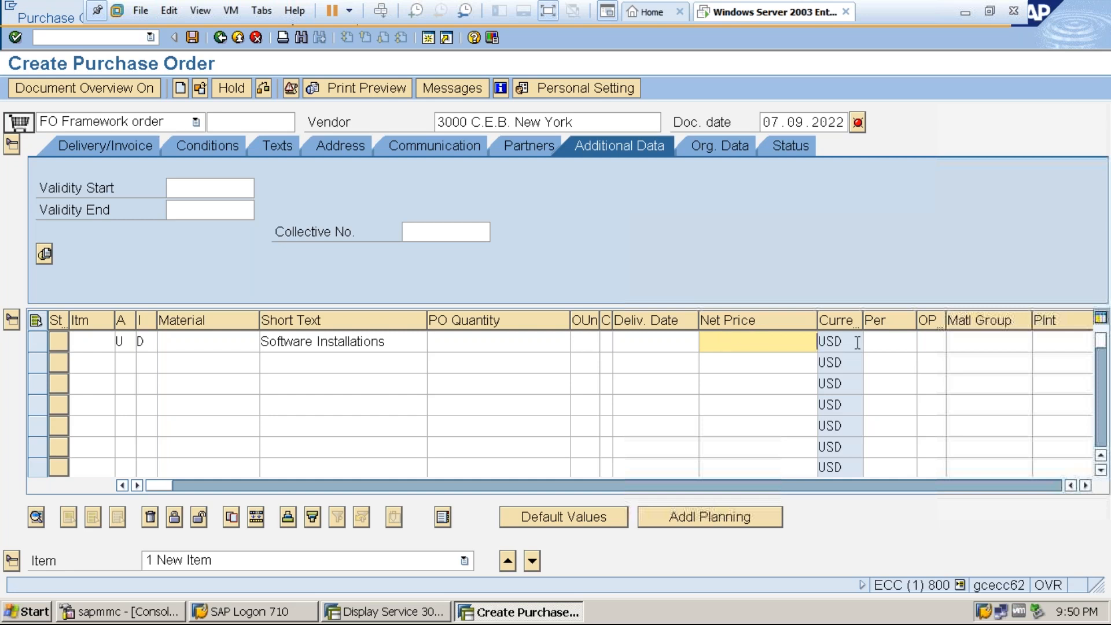
click(1054, 339)
text(3000)
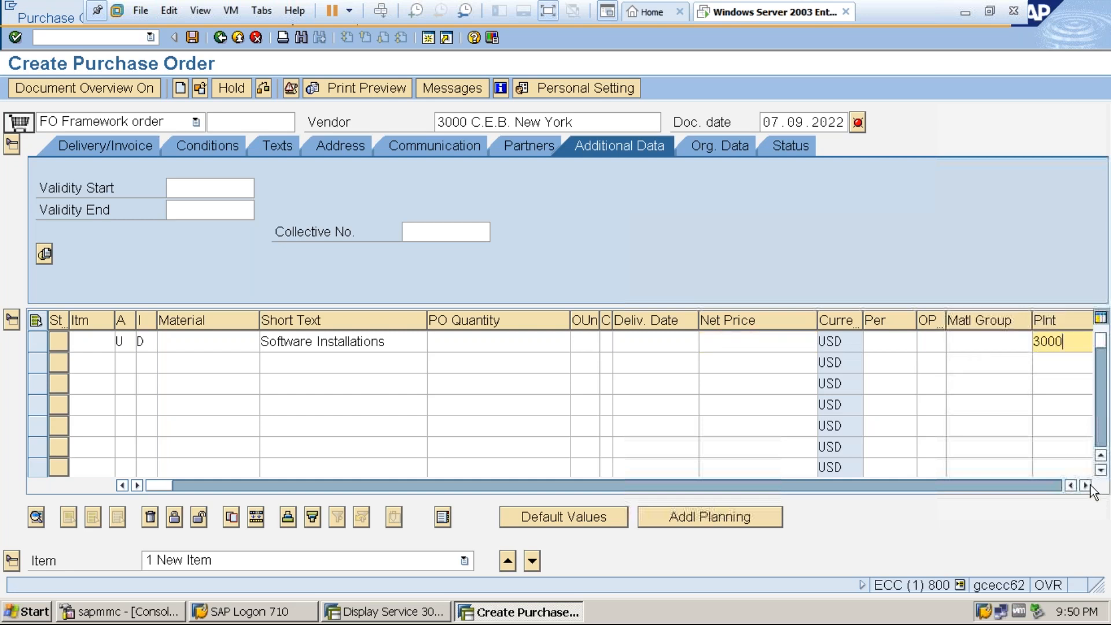
click(1086, 485)
click(1085, 485)
click(1086, 485)
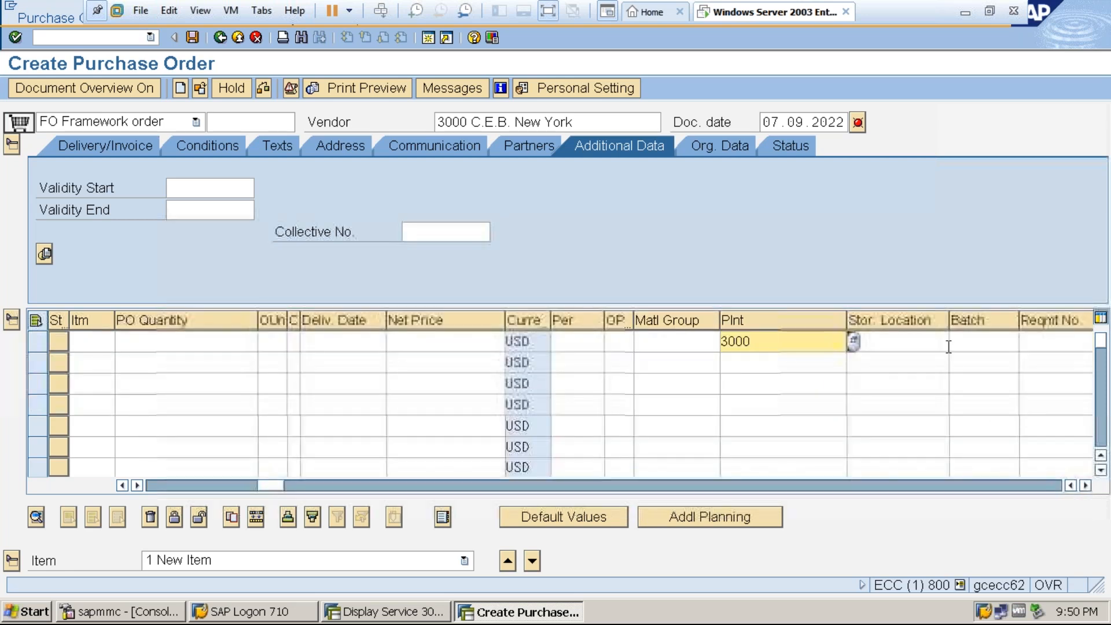
click(933, 345)
text(0001)
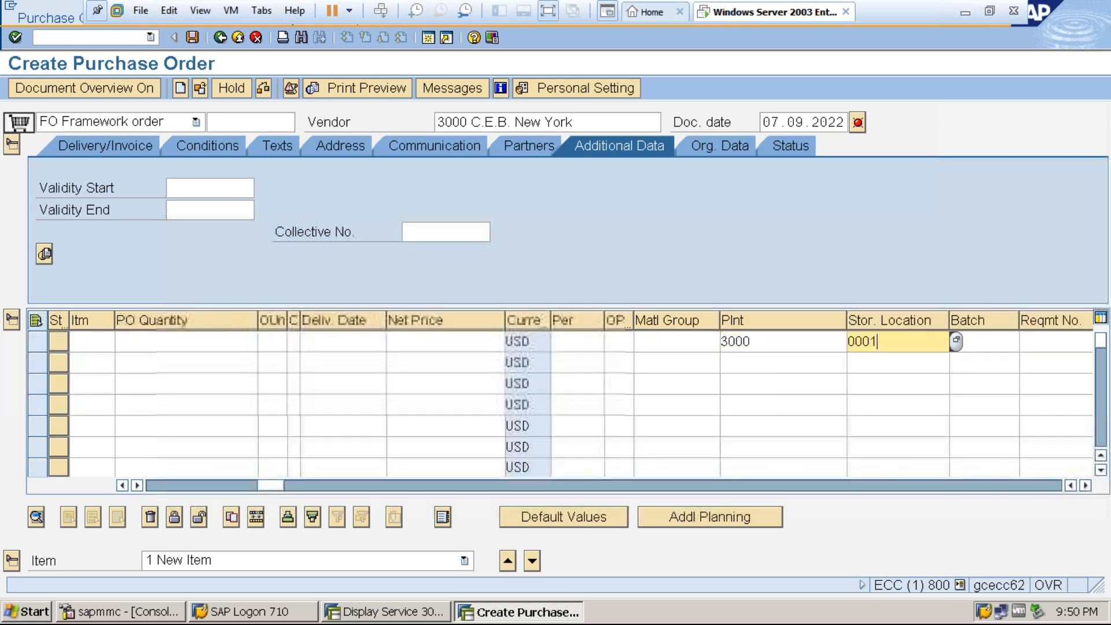
key(Return)
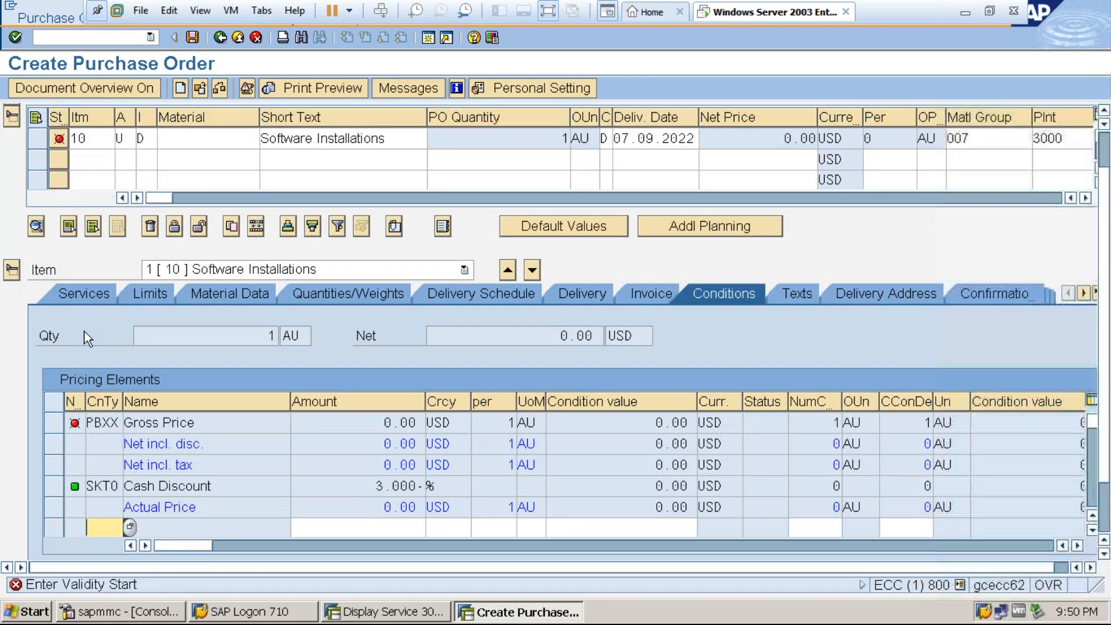
Open the item's service lines and copy the activity number of the Software installations service from the Display Service session.
click(82, 296)
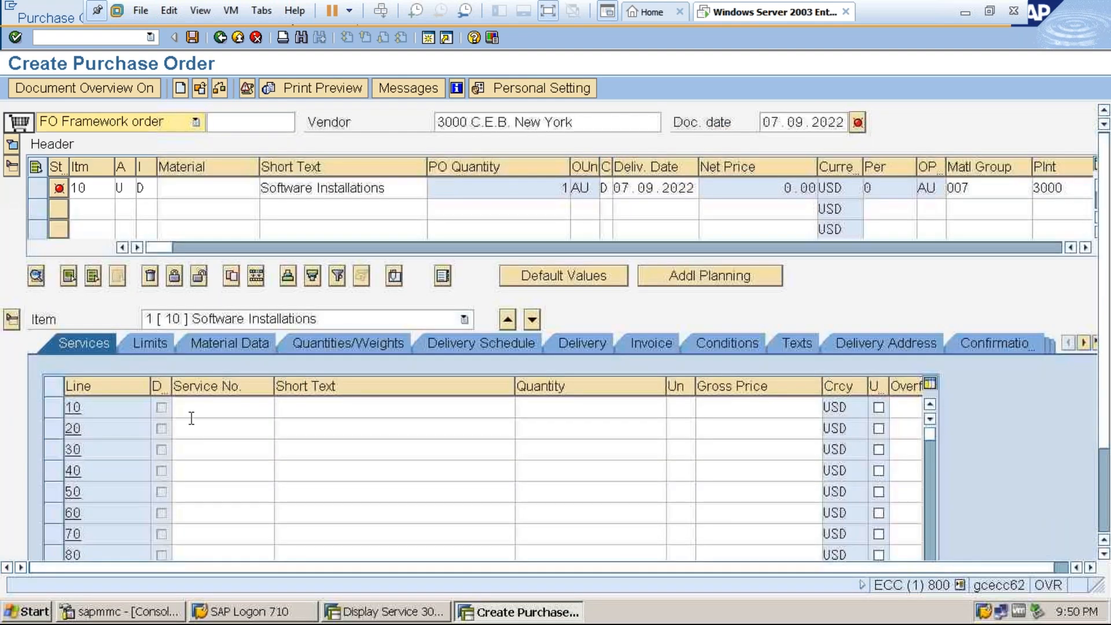
click(205, 409)
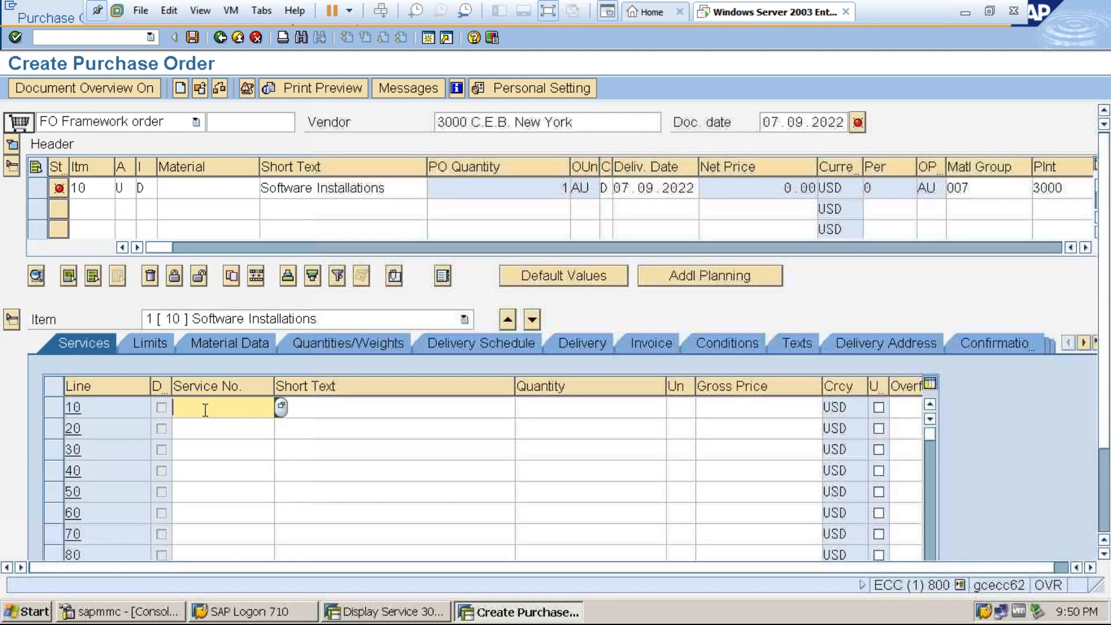
click(382, 612)
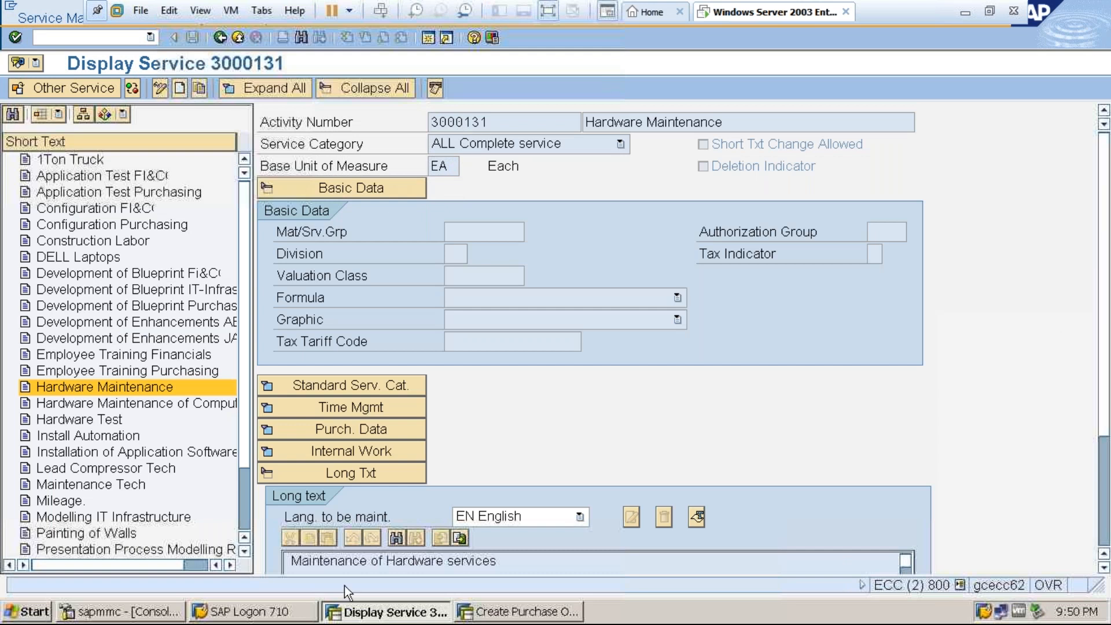
scroll(244, 519, down, 2)
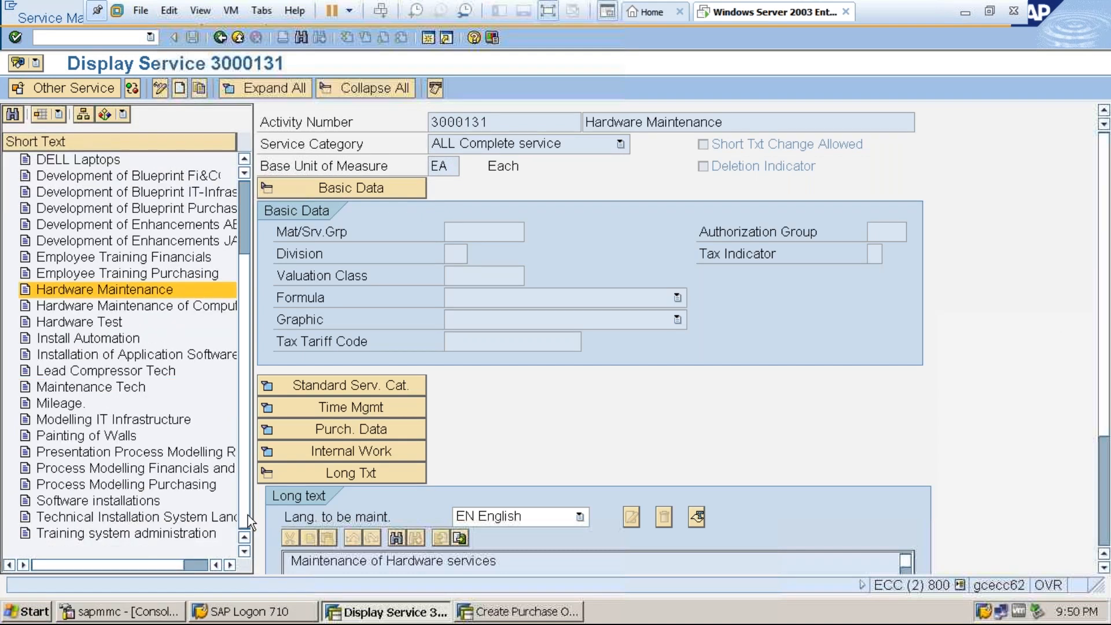
click(134, 503)
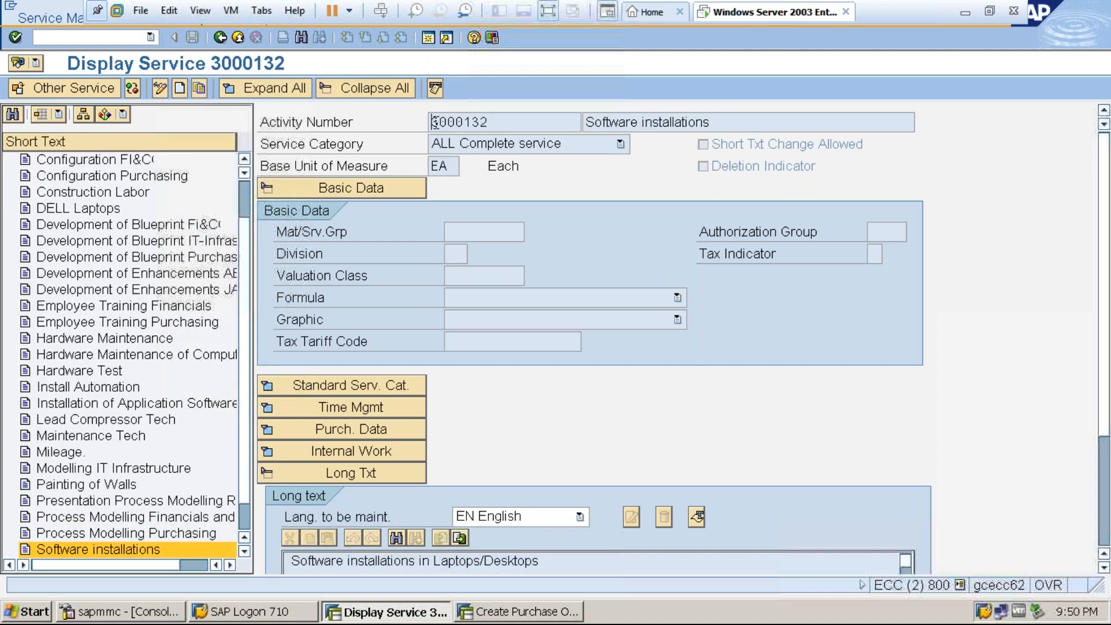
drag(500, 122, 429, 123)
key(ctrl+c)
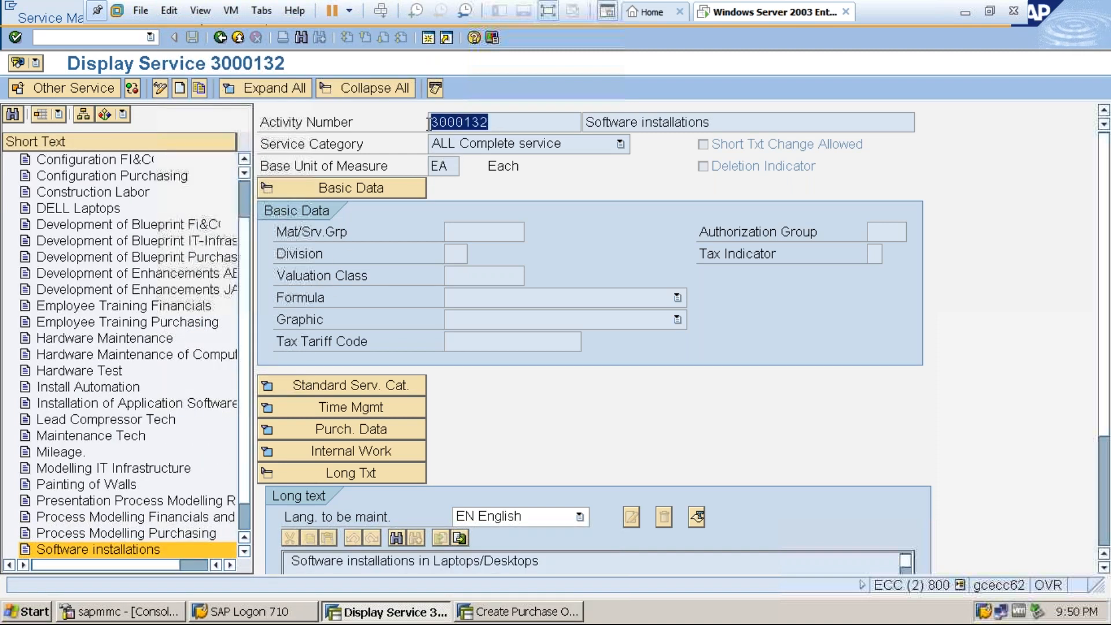
click(428, 123)
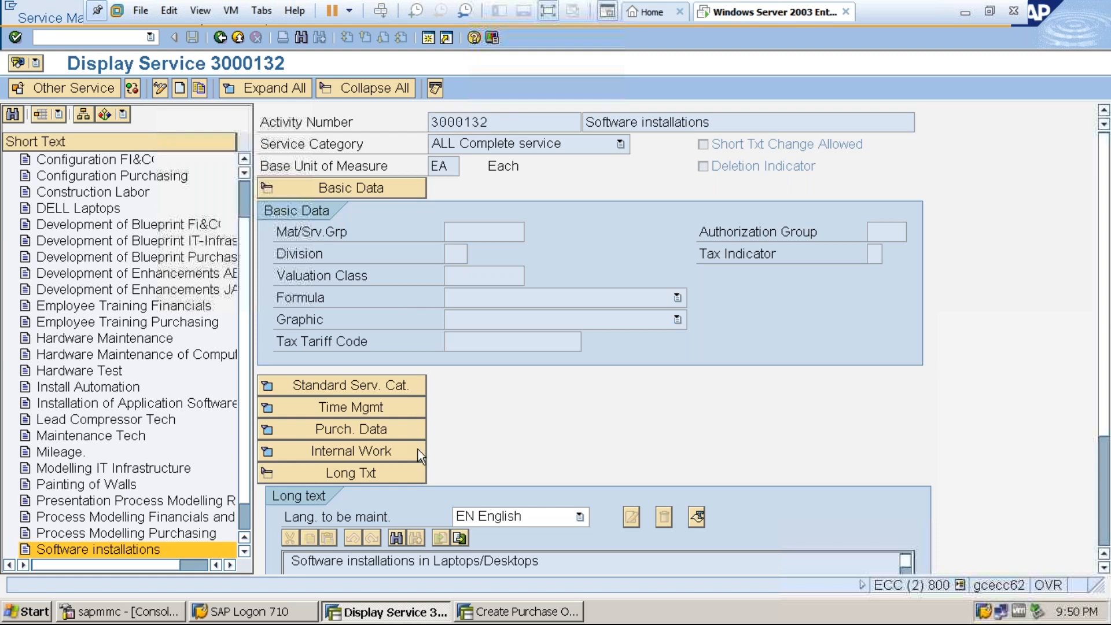
In the purchase order, fill service line 10 with the copied service number 3000132, quantity 10 and gross price 2000.
click(506, 612)
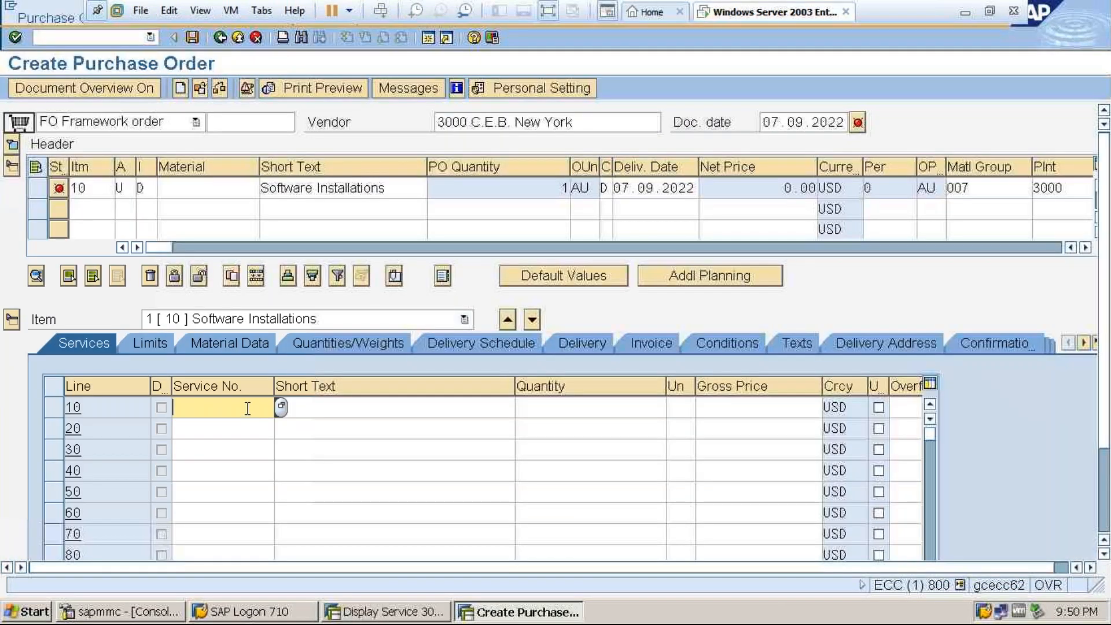
key(ctrl+v)
click(550, 408)
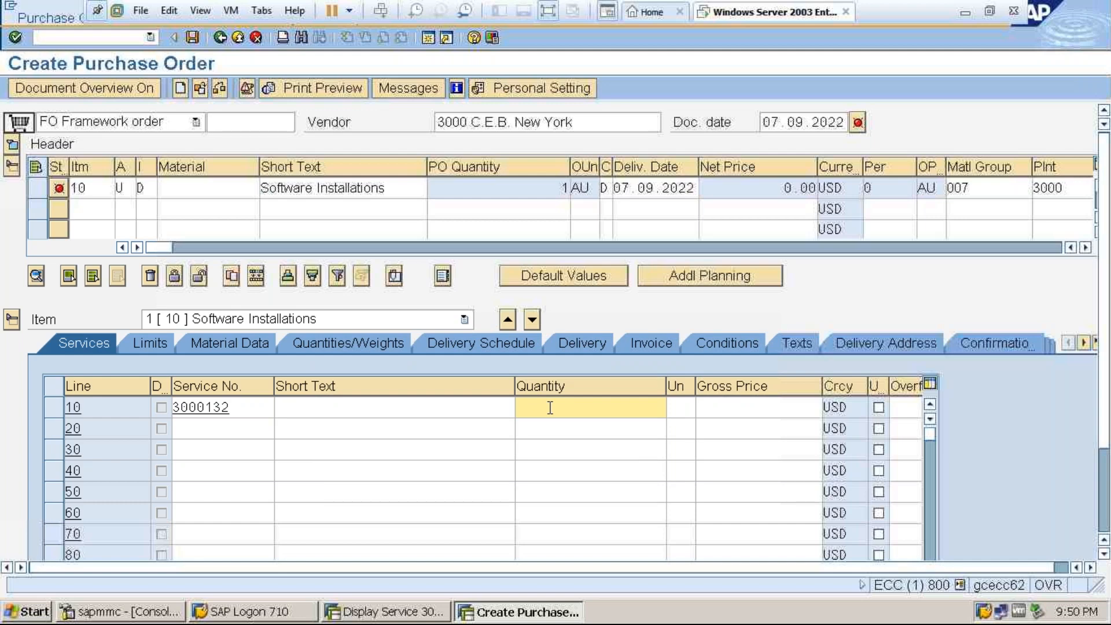
text(10)
click(735, 408)
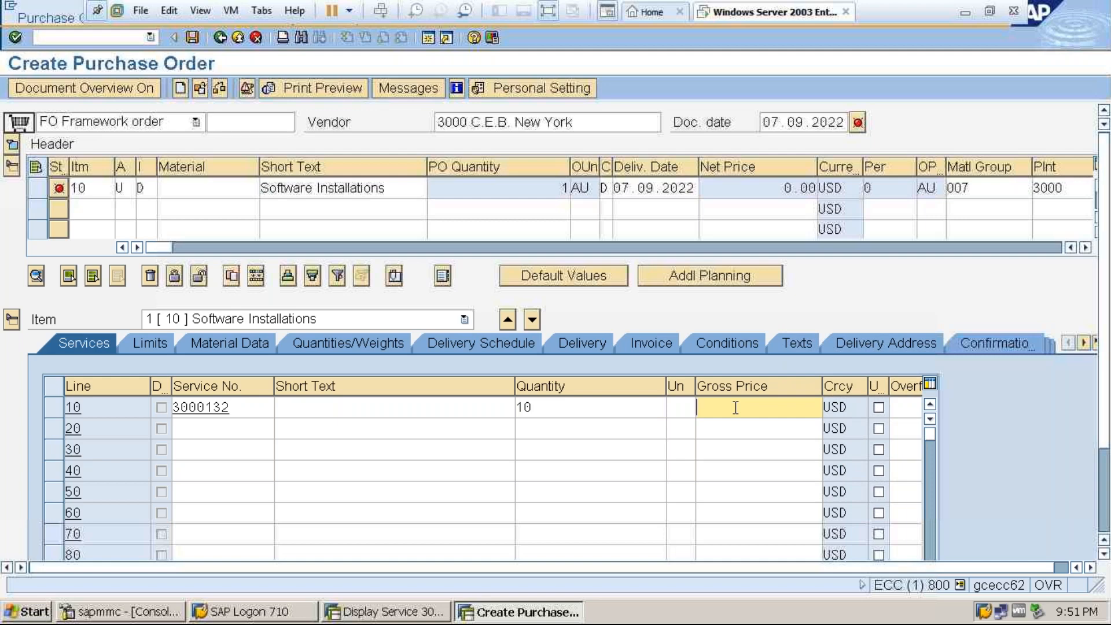
text(2000)
key(Return)
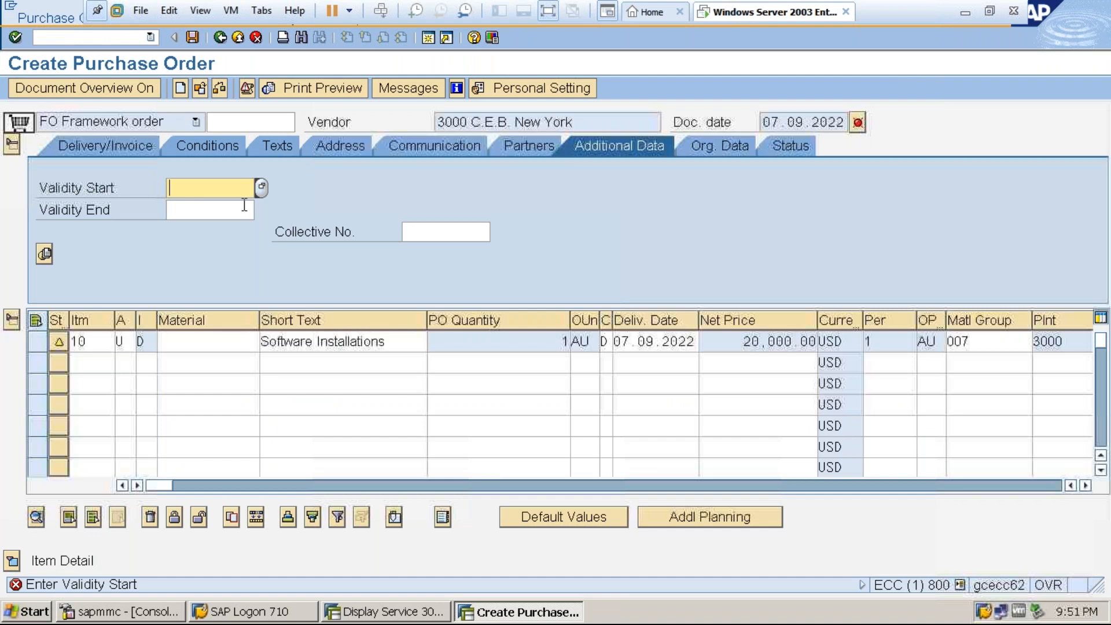
Set the framework order's validity period from 07.09.2022 to 08.09.2022.
click(261, 188)
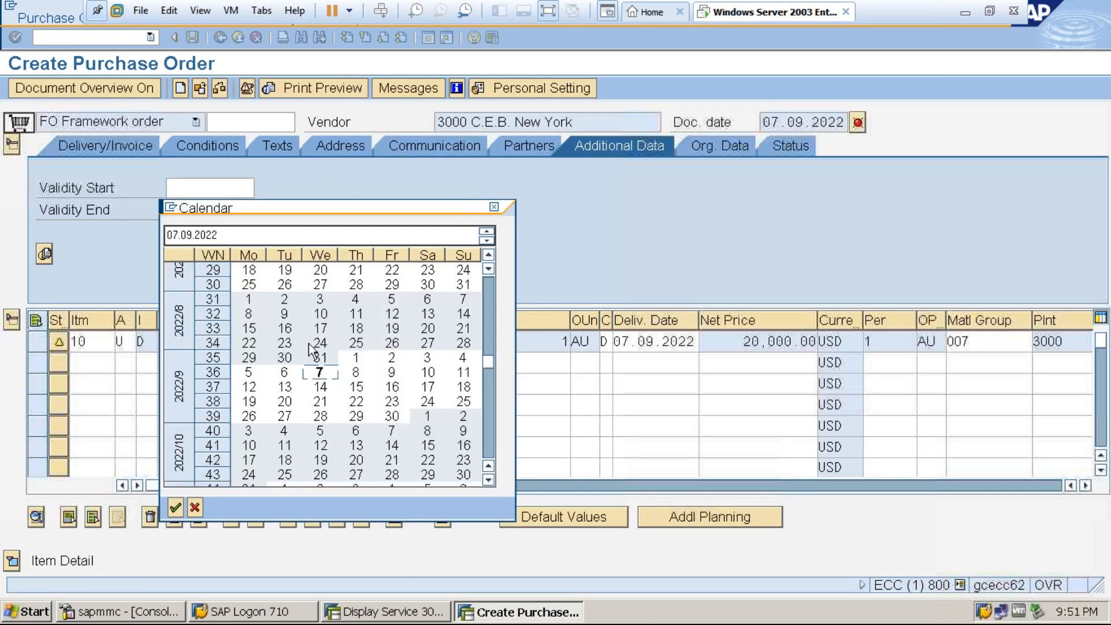
double_click(322, 373)
click(211, 209)
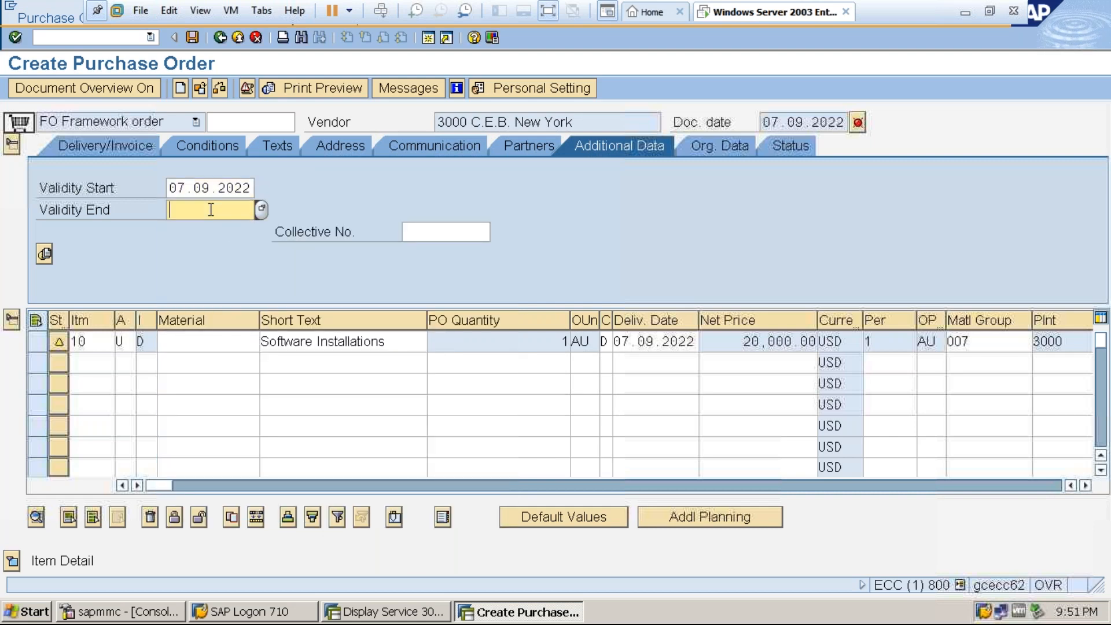
click(263, 210)
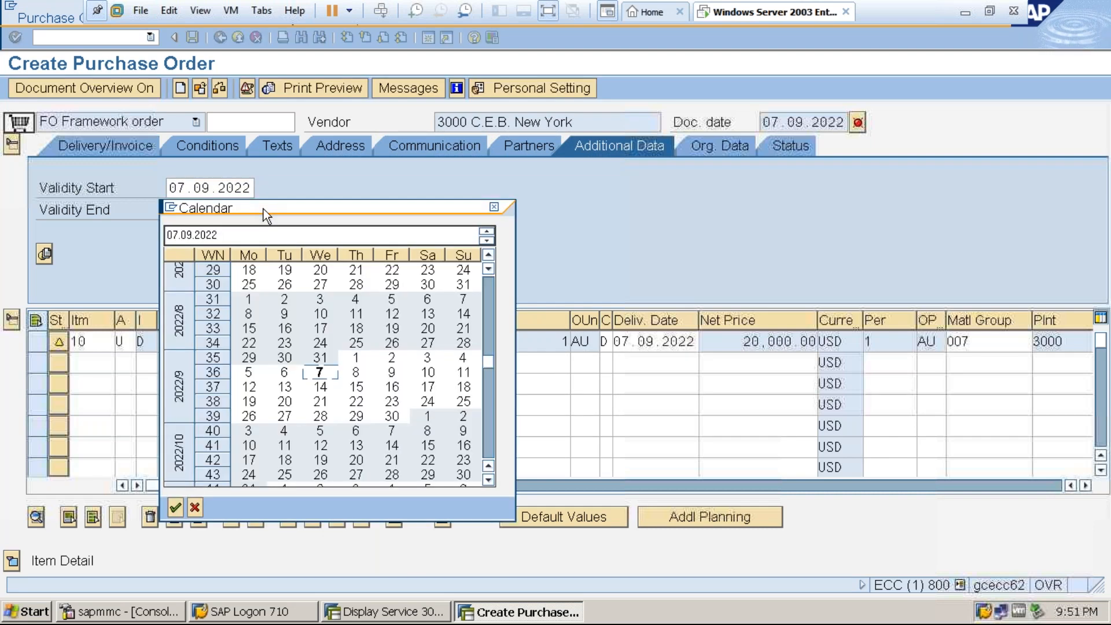
double_click(359, 376)
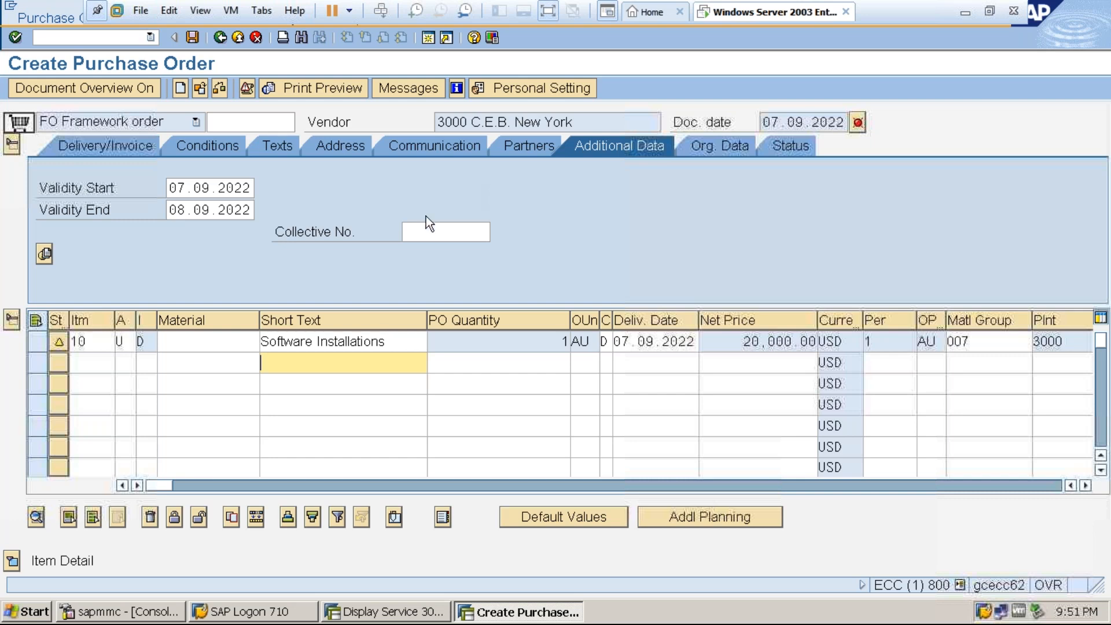
Review the order type, item category and account assignment category choices, including Cost center, without changing the Software Installations item.
click(211, 343)
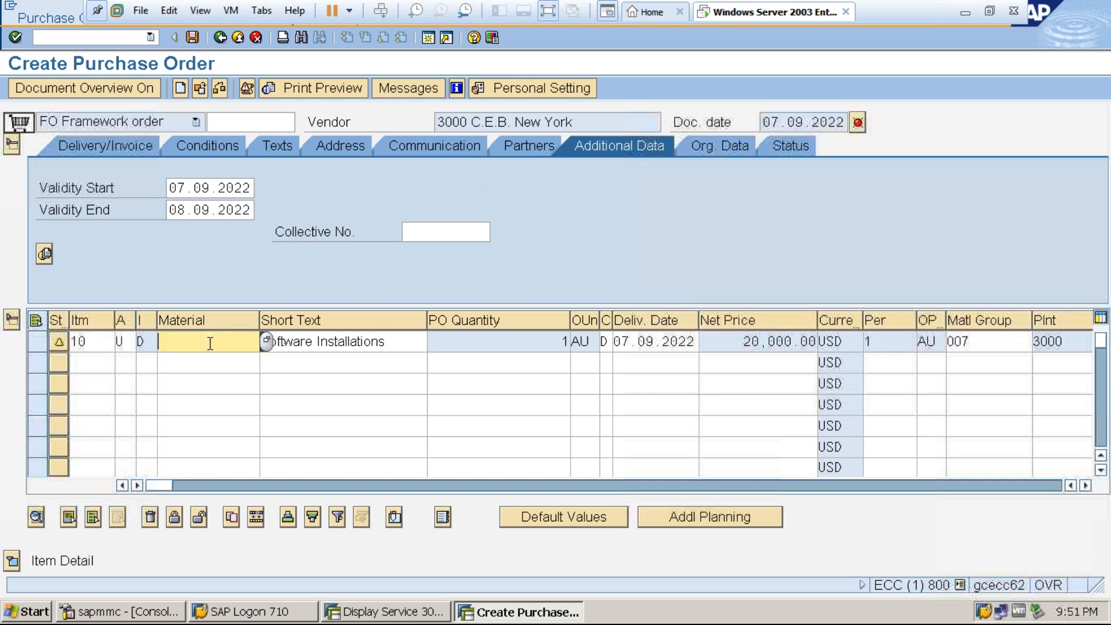
click(170, 121)
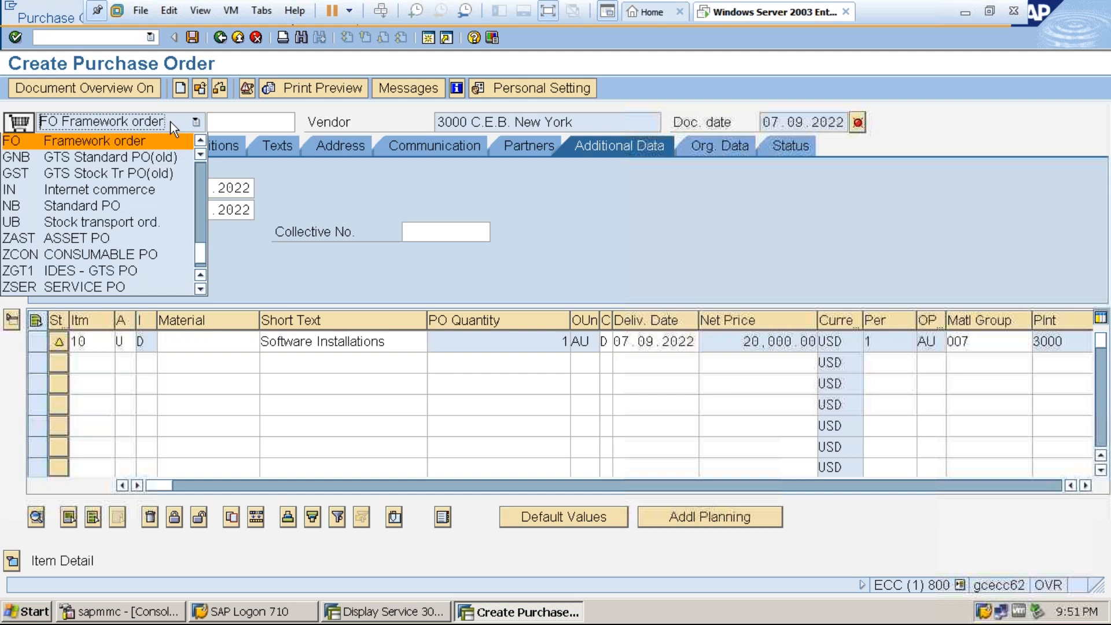
click(147, 341)
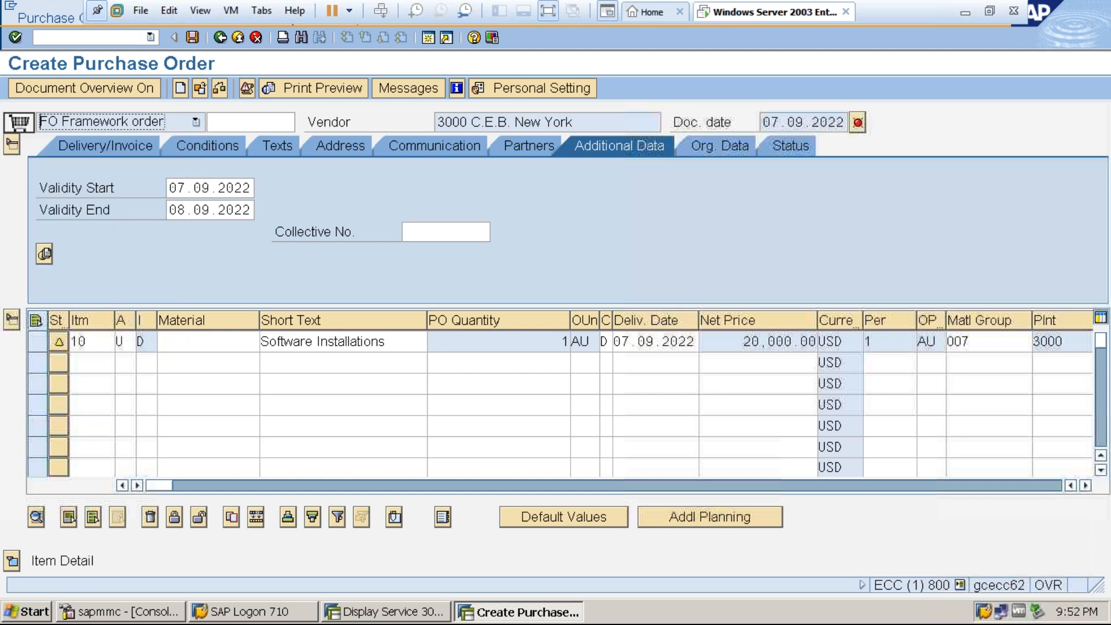
click(149, 341)
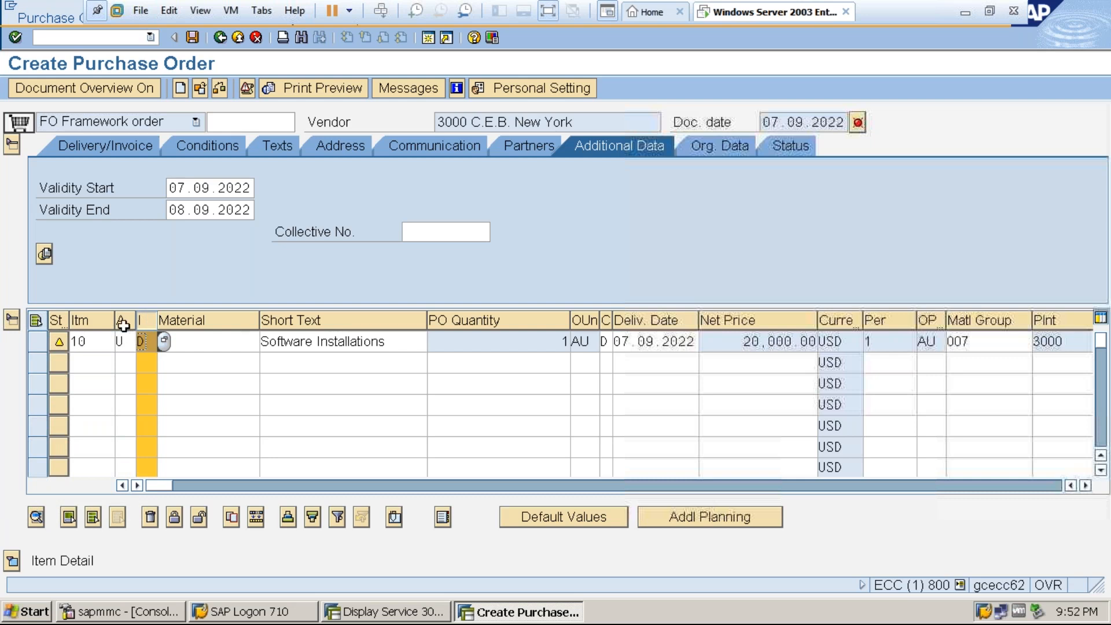
click(124, 333)
click(141, 342)
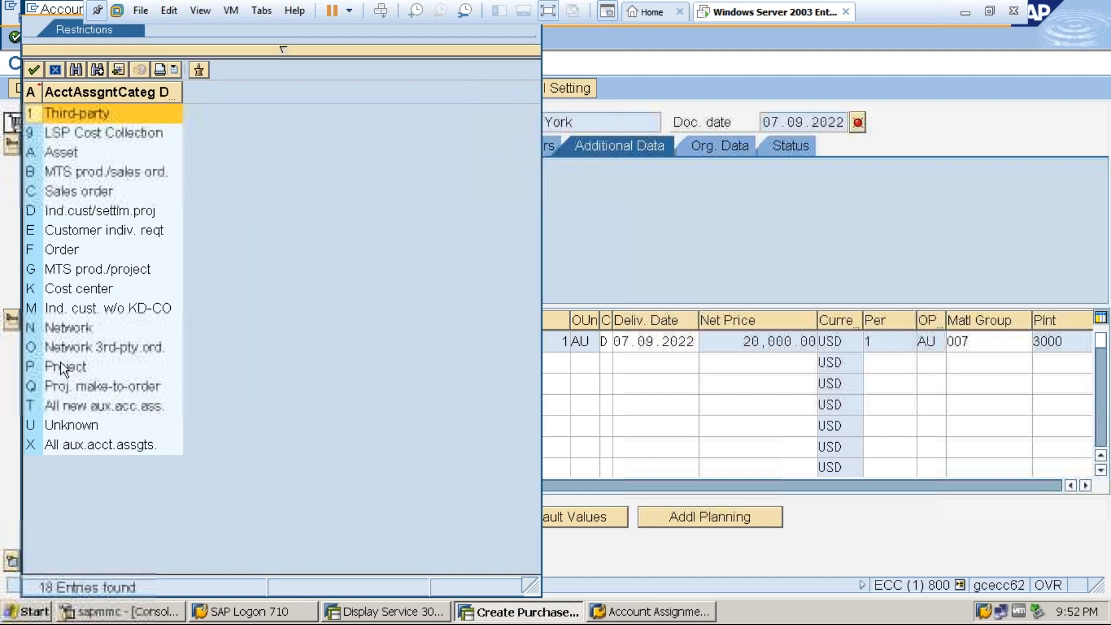
click(85, 289)
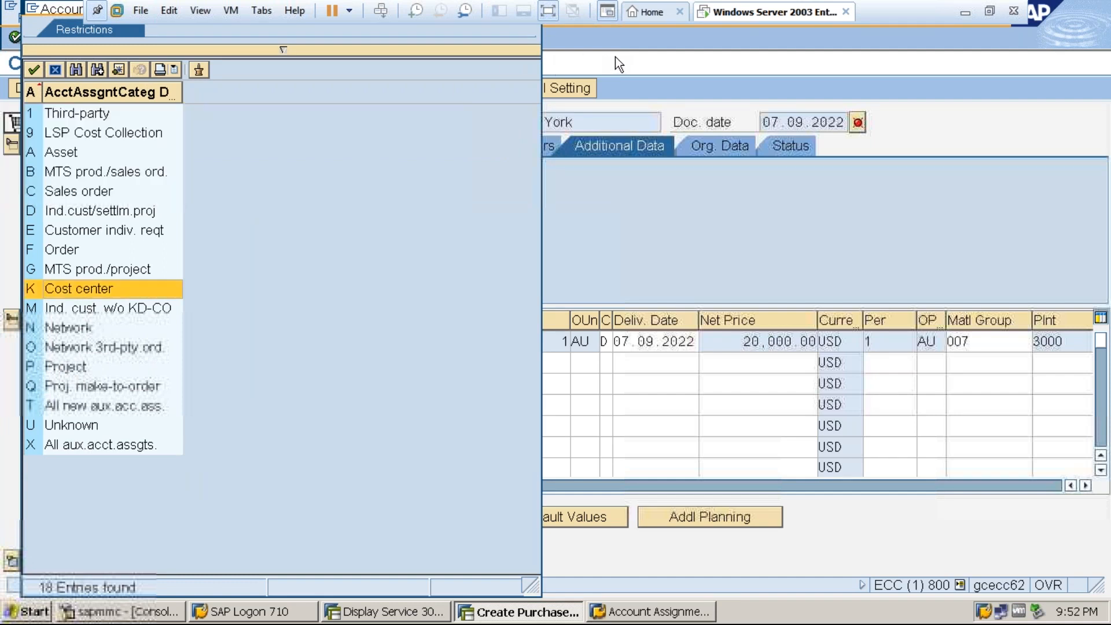
click(713, 411)
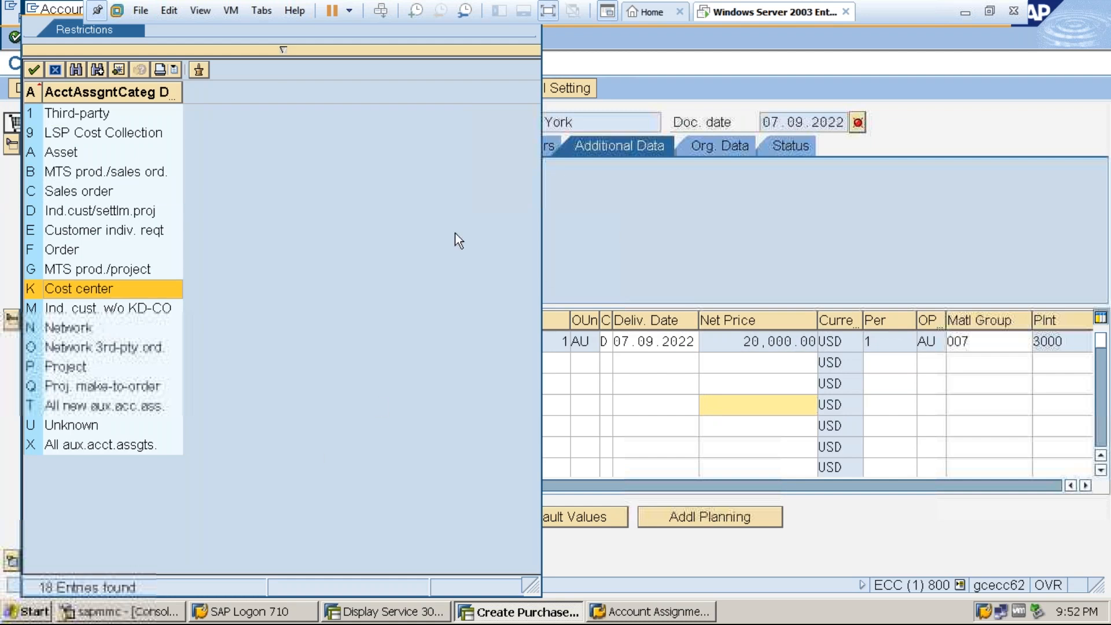
click(544, 12)
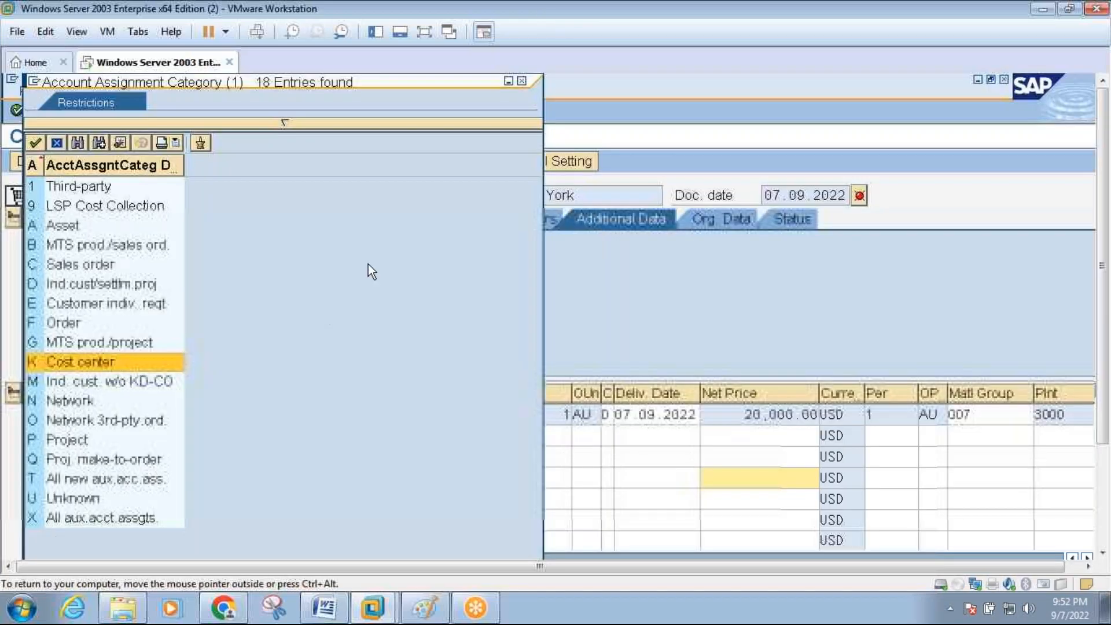
click(522, 81)
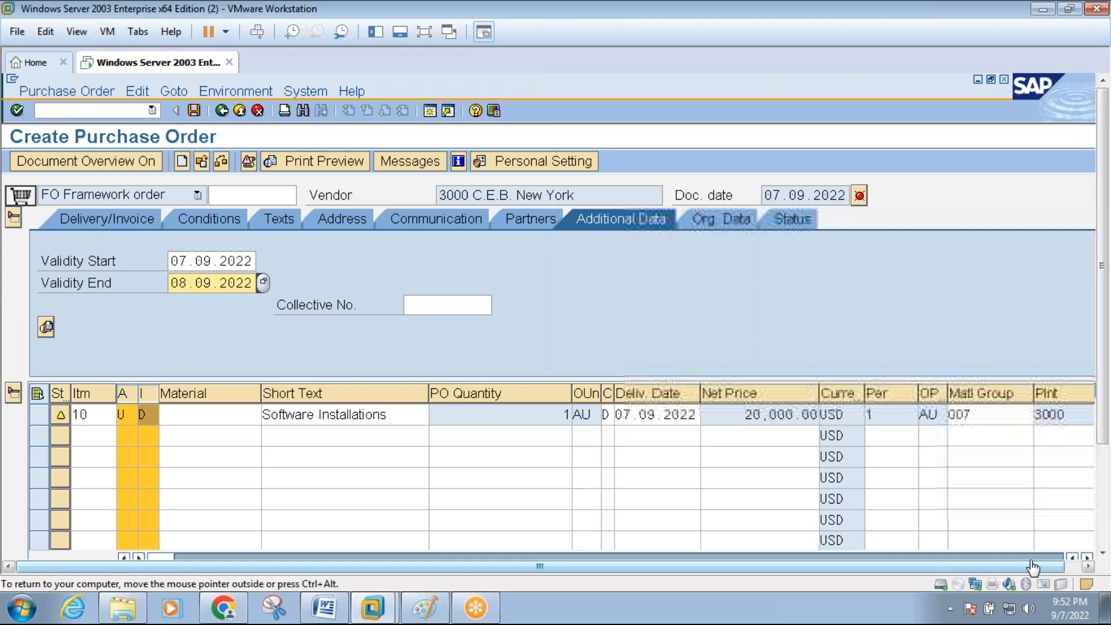
Check the framework order's messages, close them and save the order.
click(1087, 567)
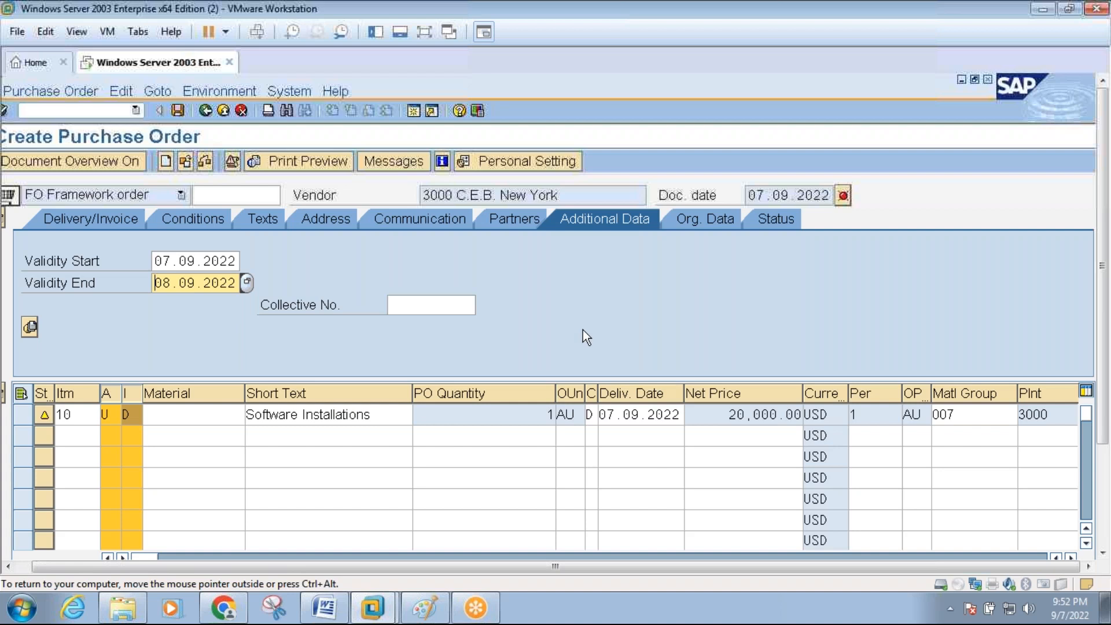
click(843, 196)
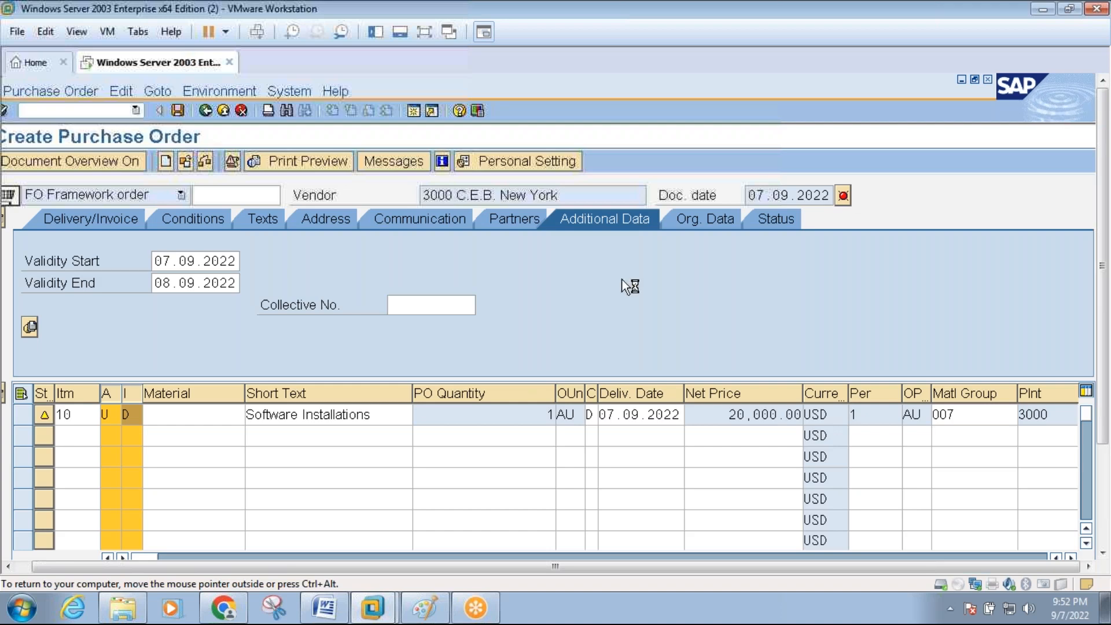
click(426, 30)
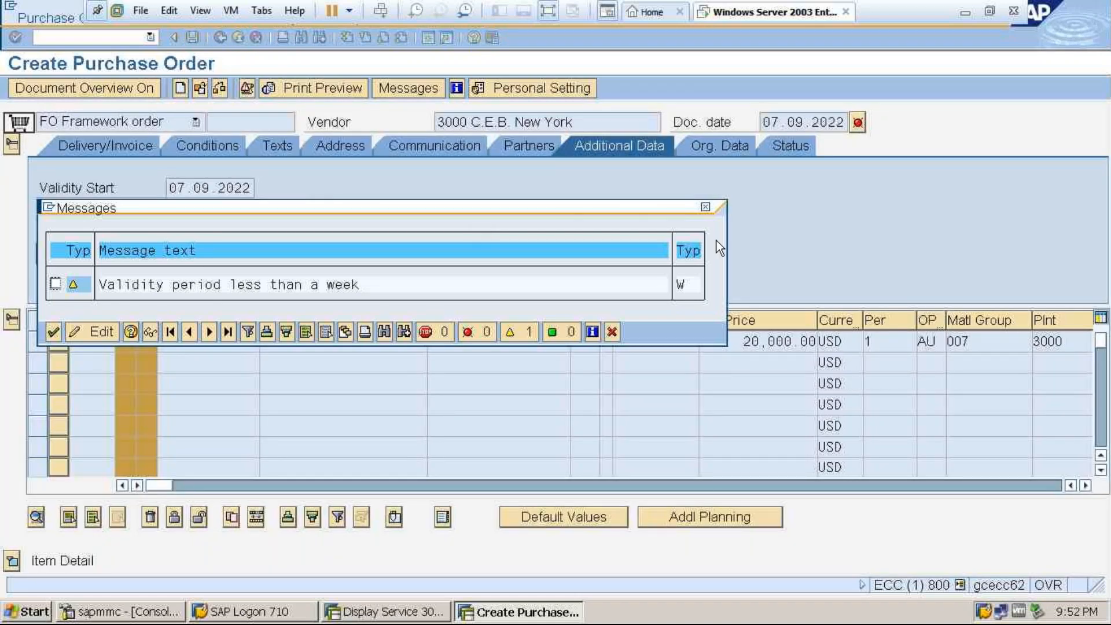
click(708, 209)
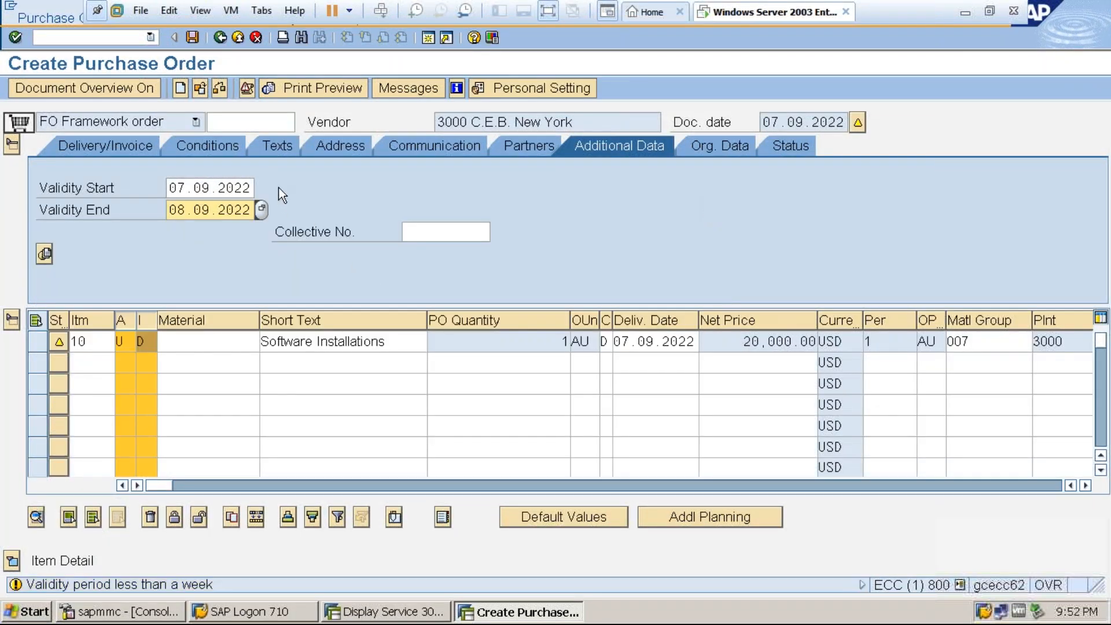
click(193, 39)
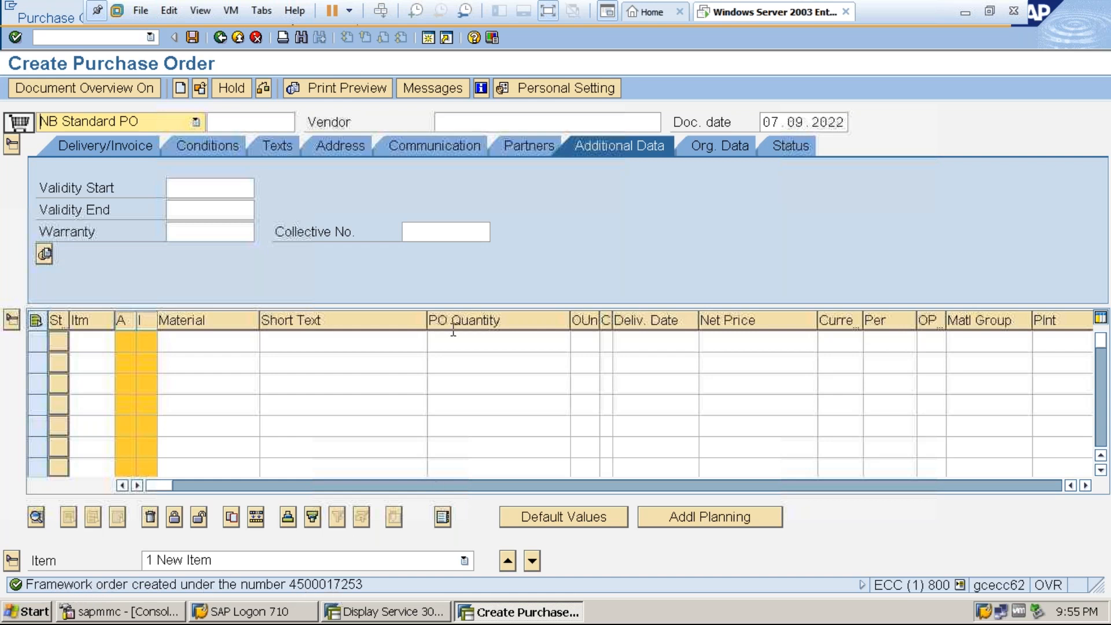
Open a new SAP session and start the Service Entry Sheet transaction.
click(428, 39)
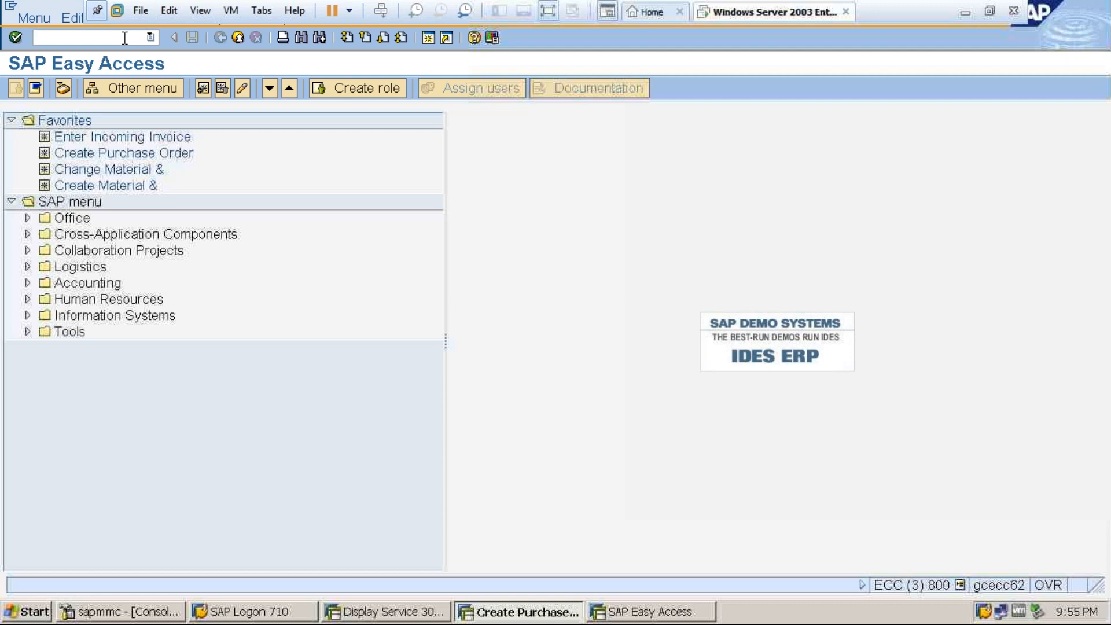
text(ml81)
key(BackSpace)
key(BackSpace)
key(BackSpace)
text(l81)
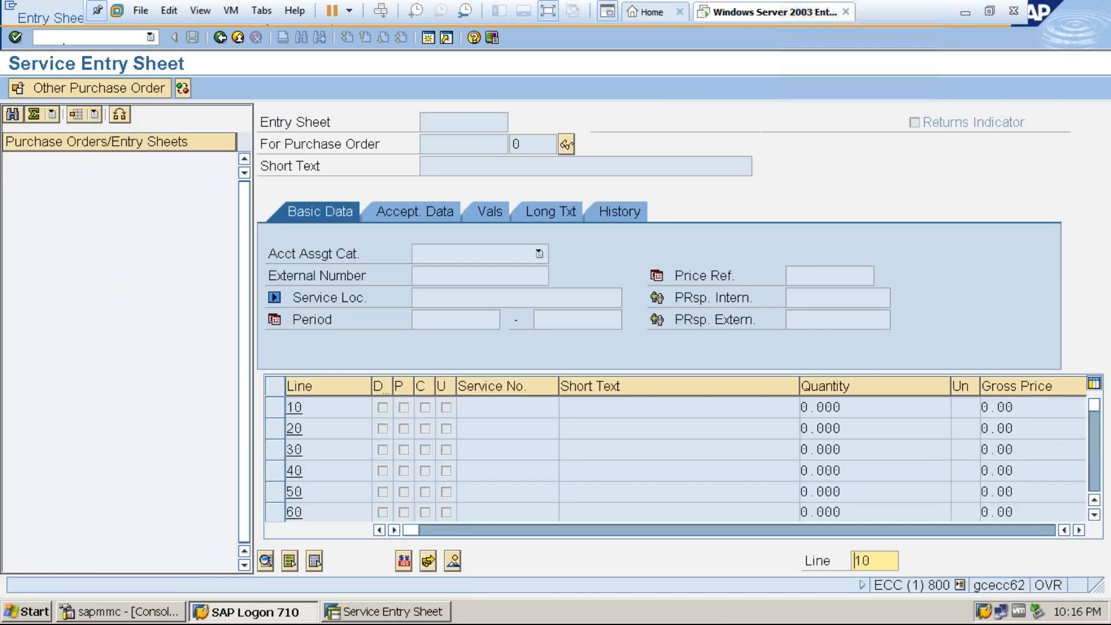
Load item 10 of the newly created framework order for service entry.
click(129, 92)
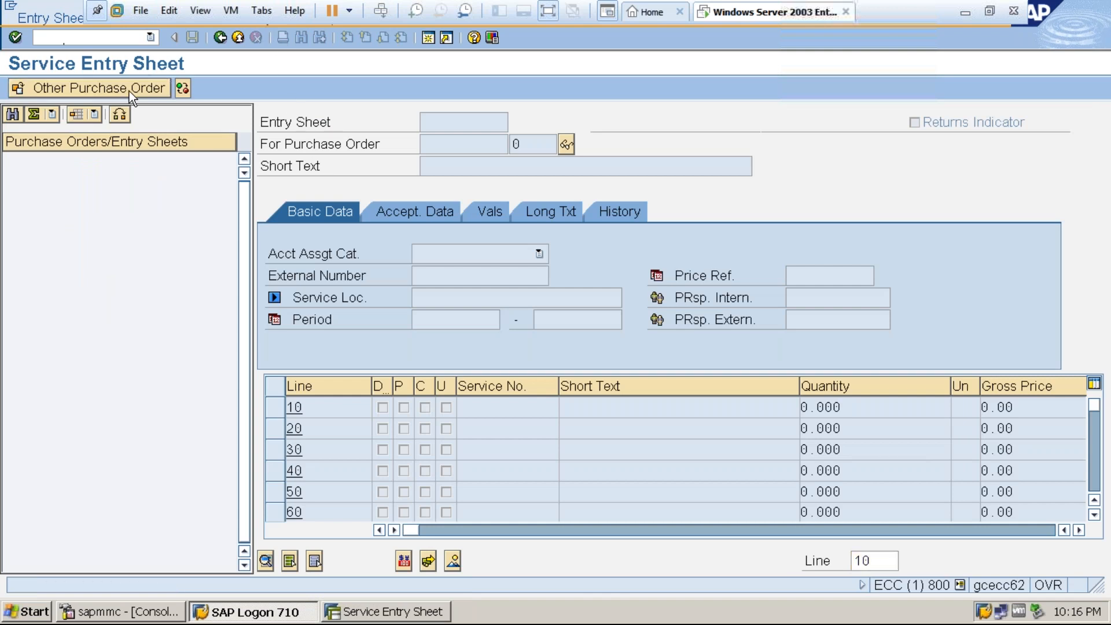
click(224, 213)
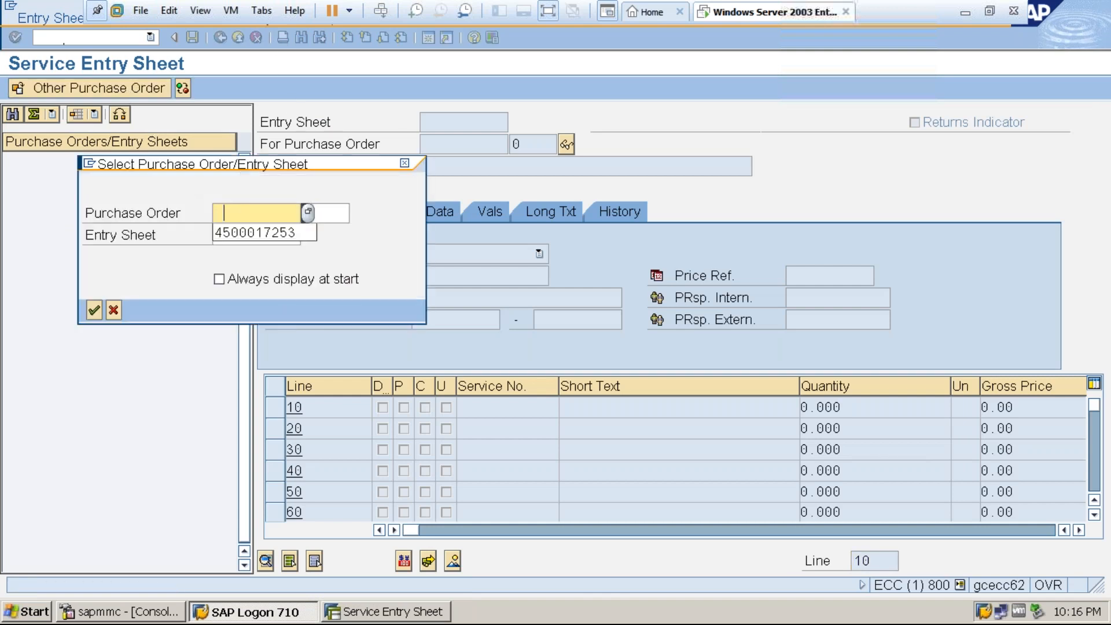
click(254, 233)
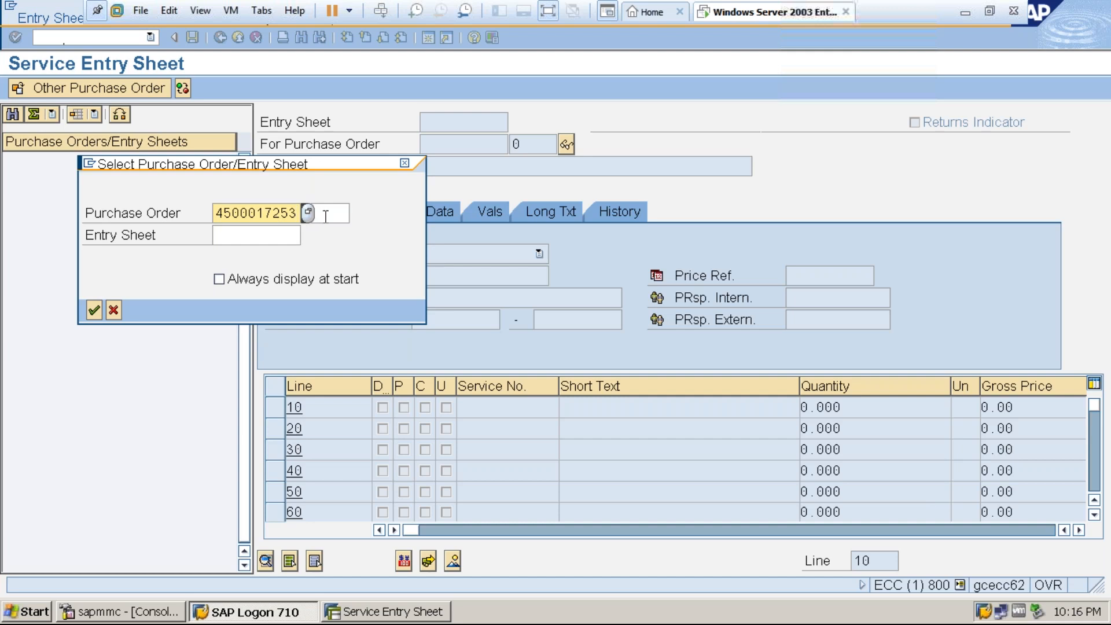
click(325, 216)
text(10)
key(Return)
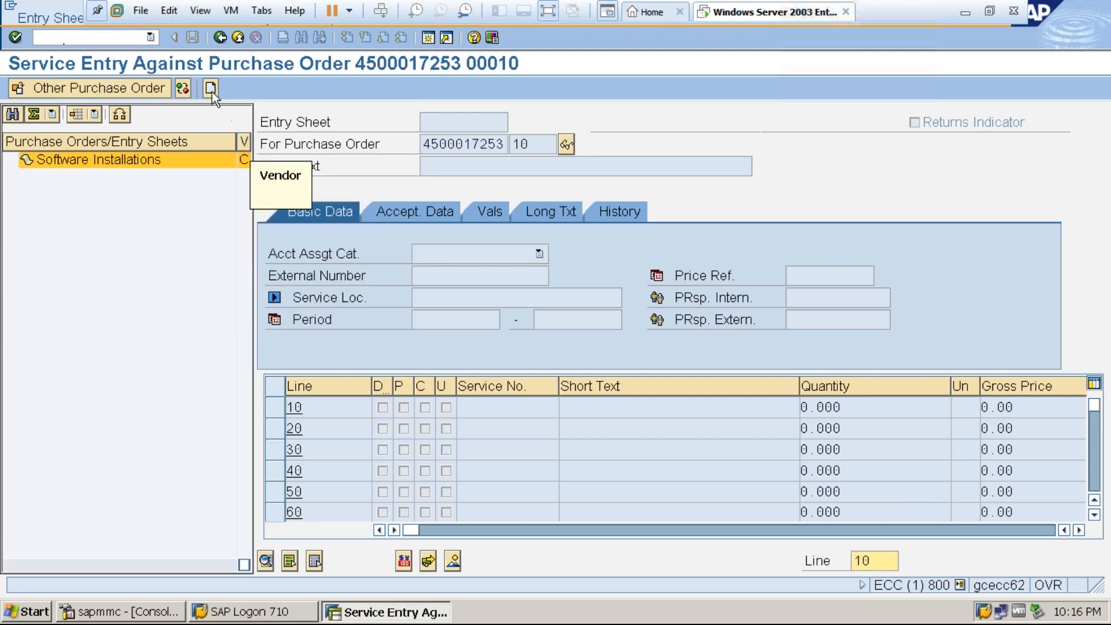
Create an entry sheet with the short text "Software Installations for 10 laptops" and account assignment category K Cost center.
click(206, 87)
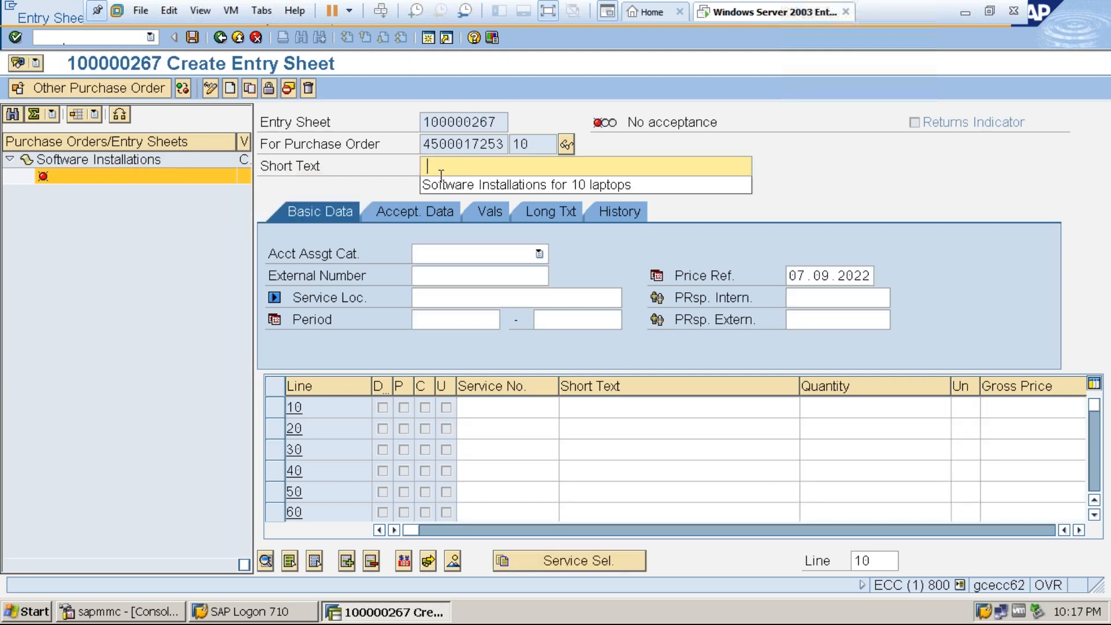
click(443, 186)
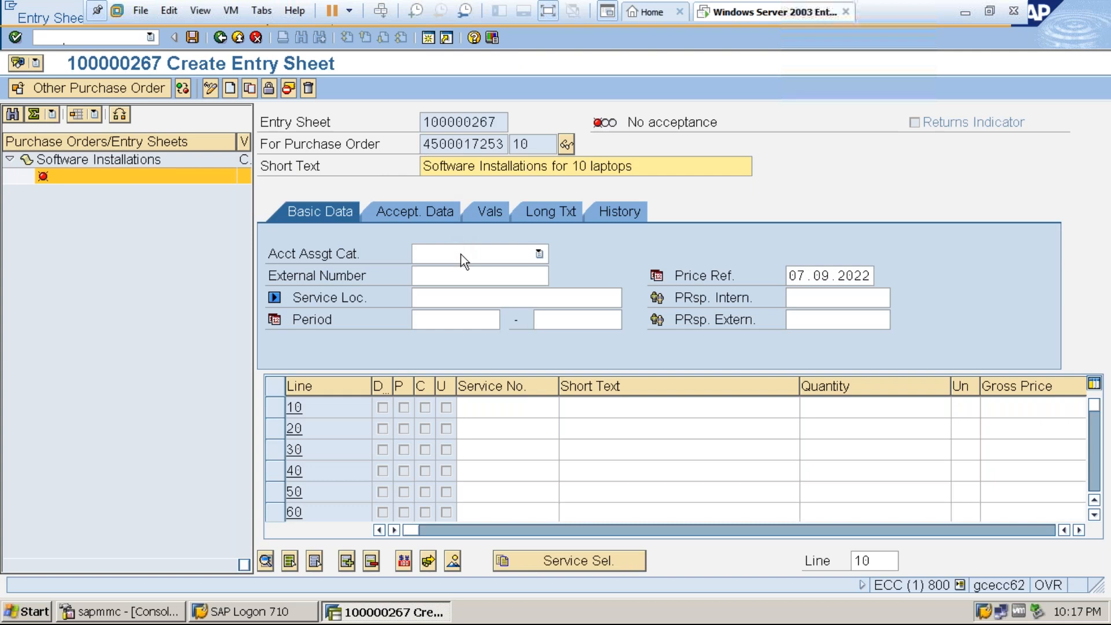
click(460, 255)
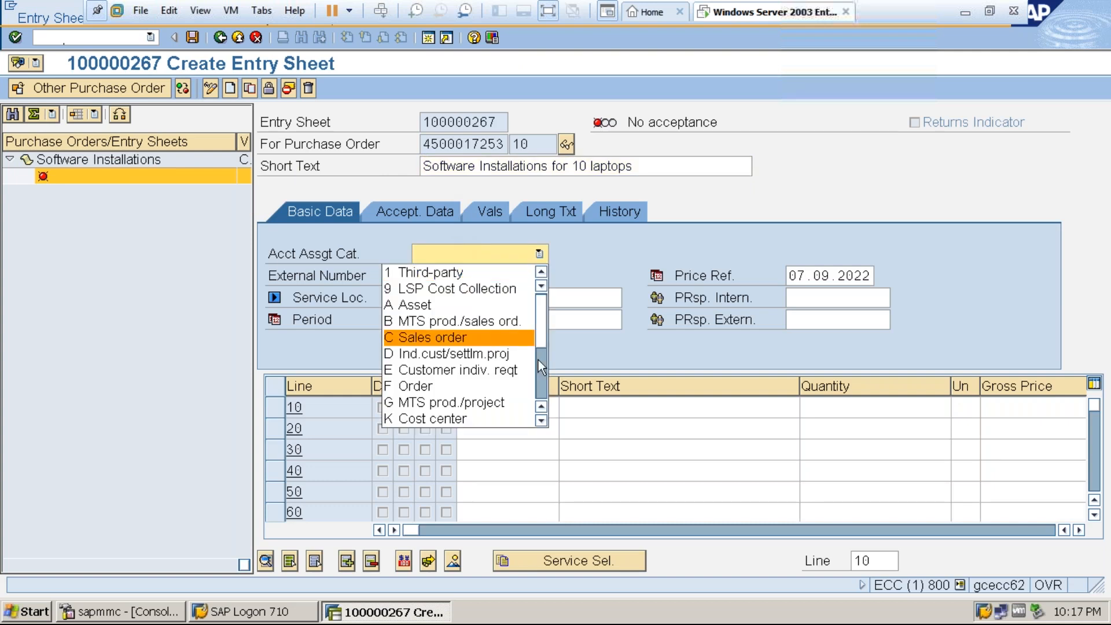
click(541, 386)
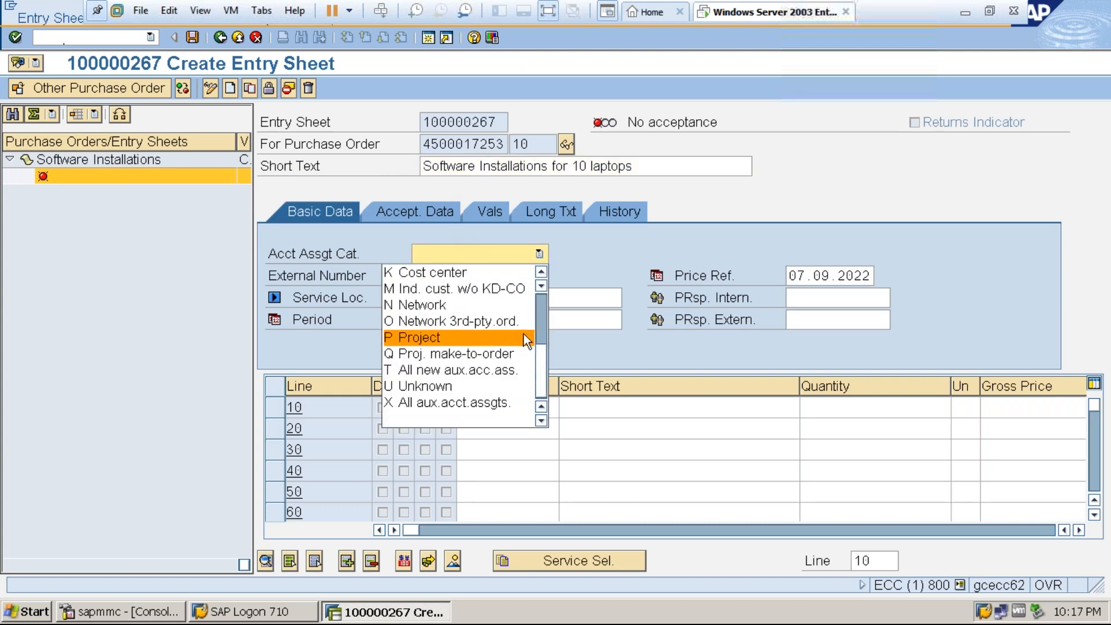
click(478, 272)
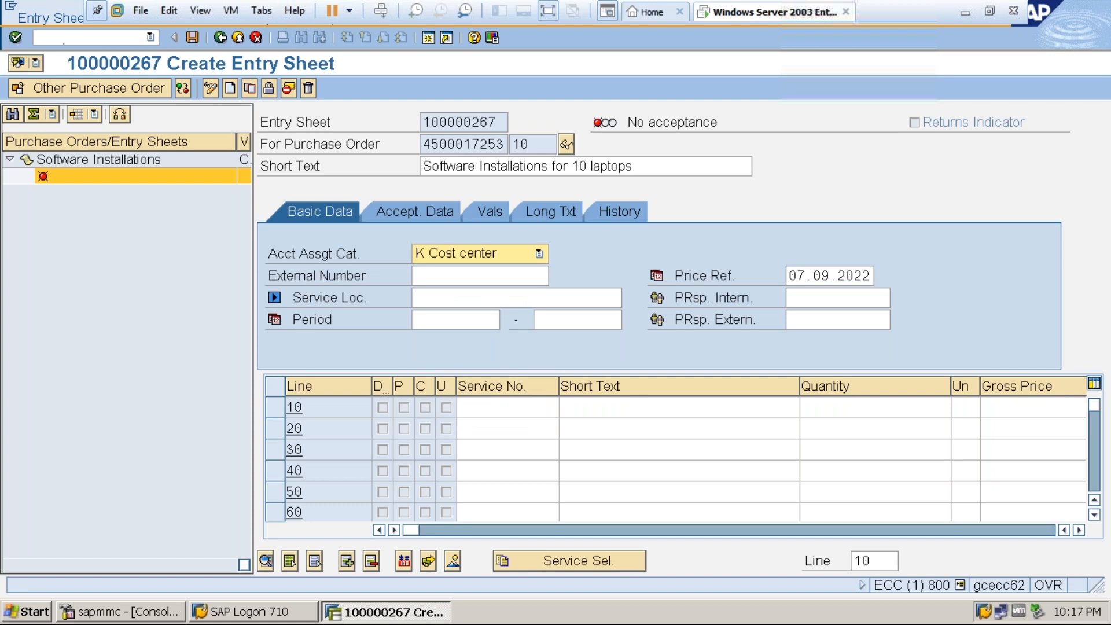
Enter external number 12345 and period start date 07.09.2022 in the entry sheet's basic data.
click(476, 272)
text(12345)
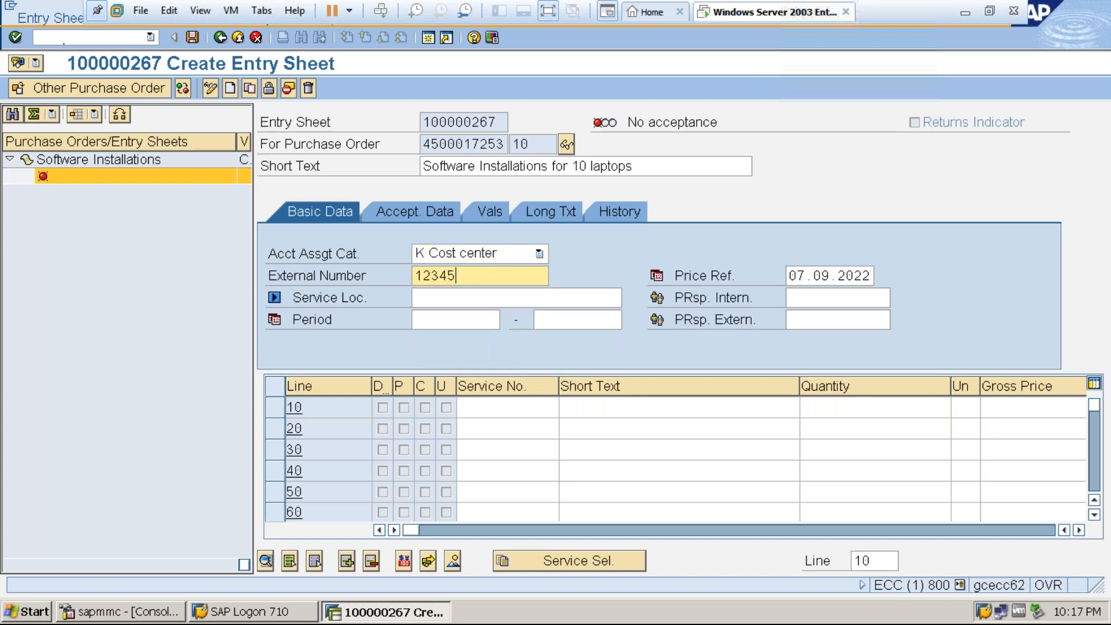
click(458, 319)
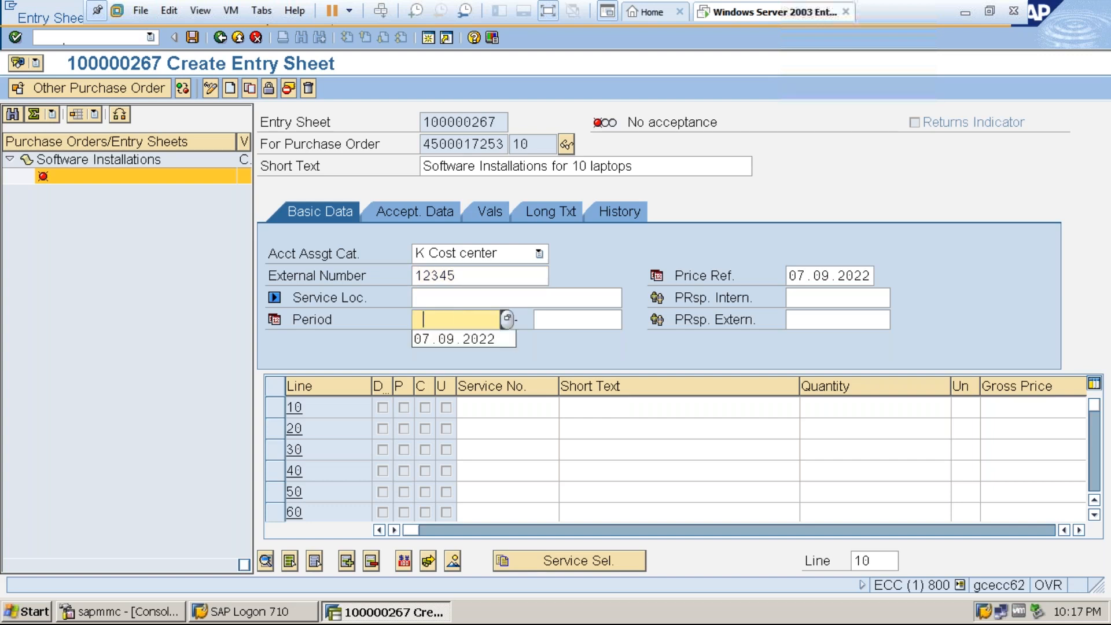
click(459, 337)
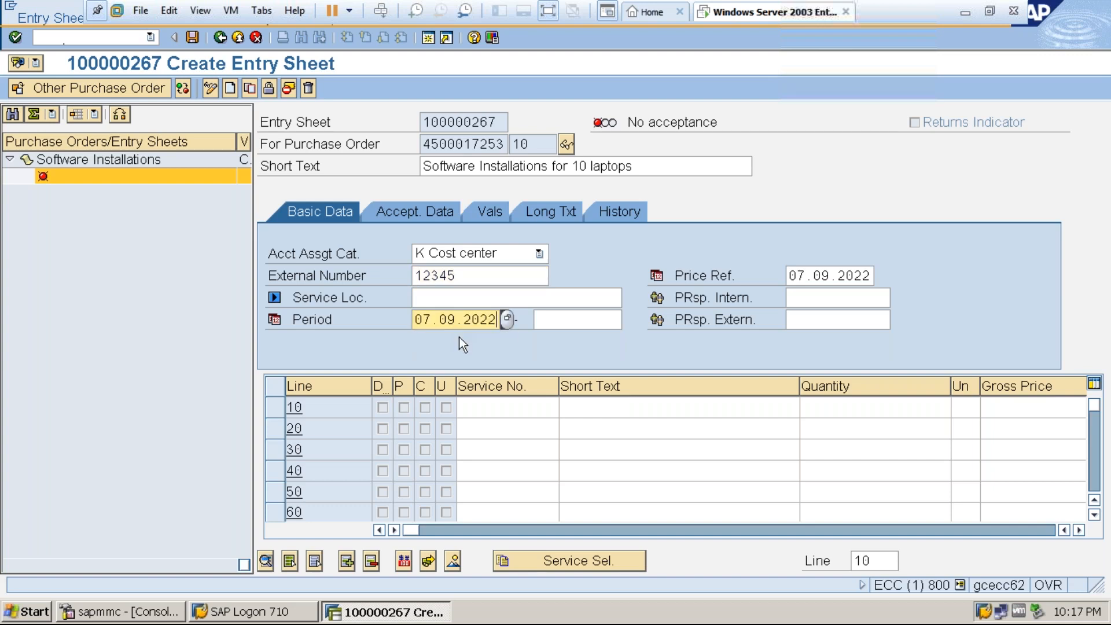
Adopt line 10, Software installations, from the reference purchase order into the entry sheet.
click(547, 563)
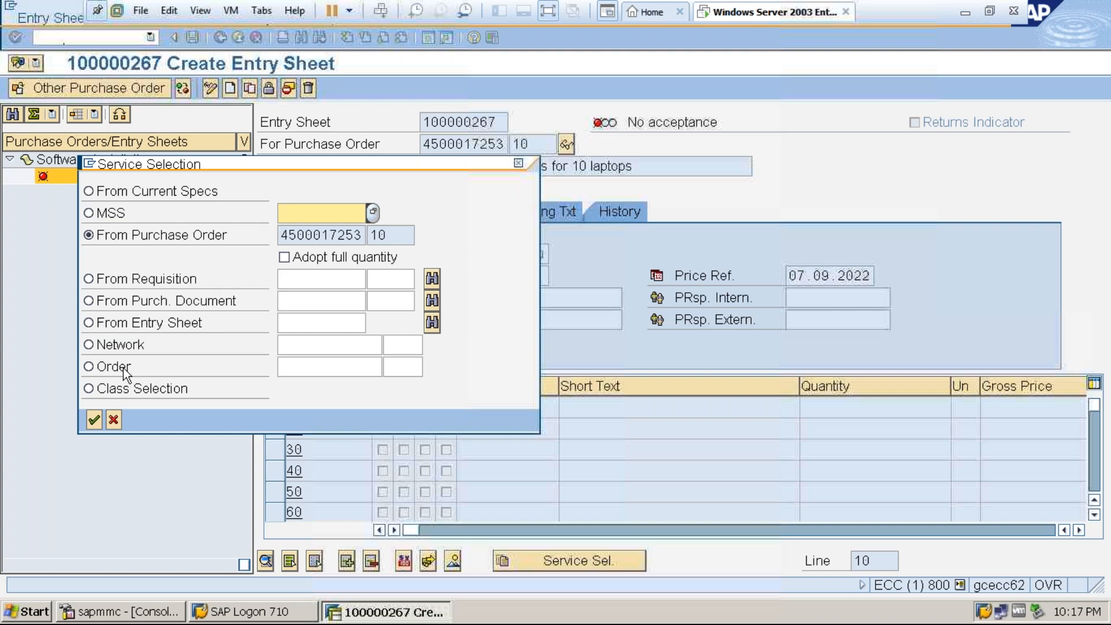
click(95, 420)
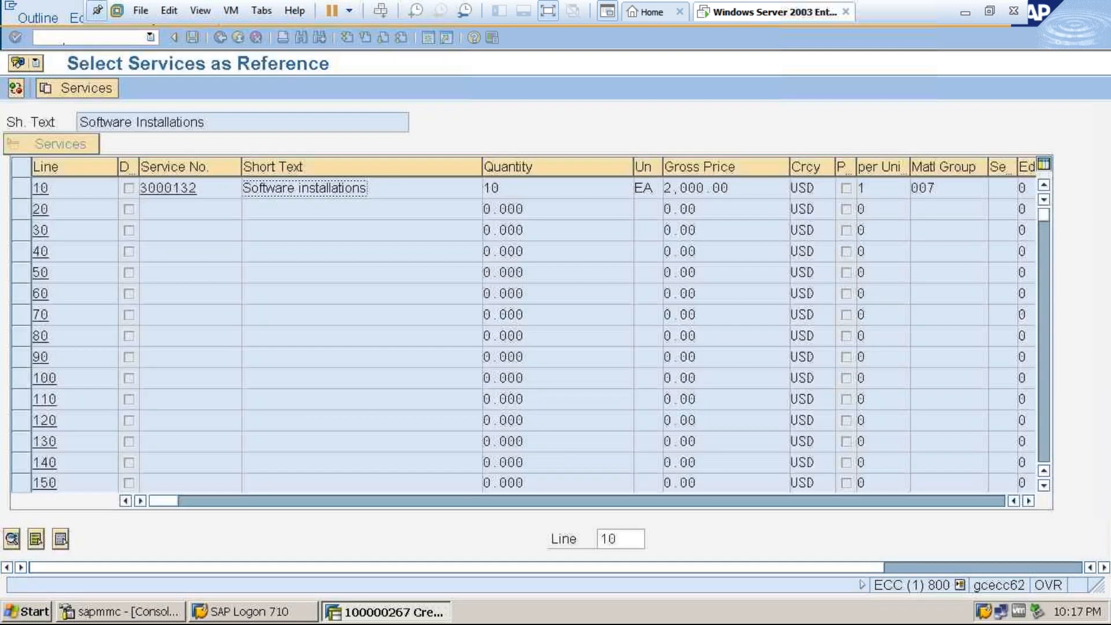
click(29, 190)
click(78, 88)
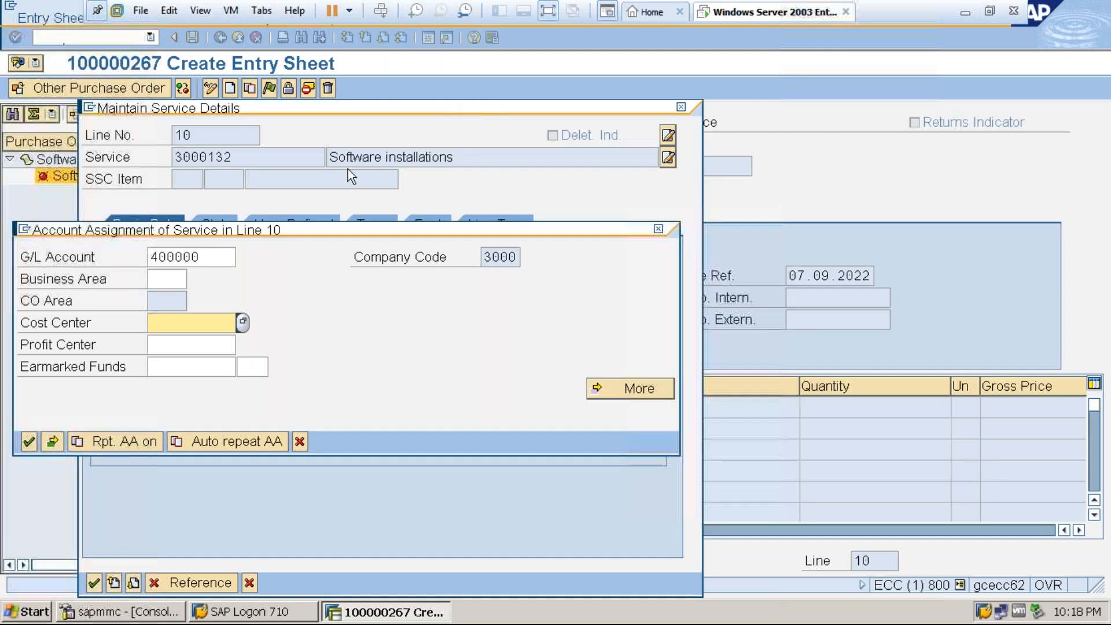
Assign cost center 328, found under company code 3000, to the service line and save the entry sheet without a message record.
click(242, 322)
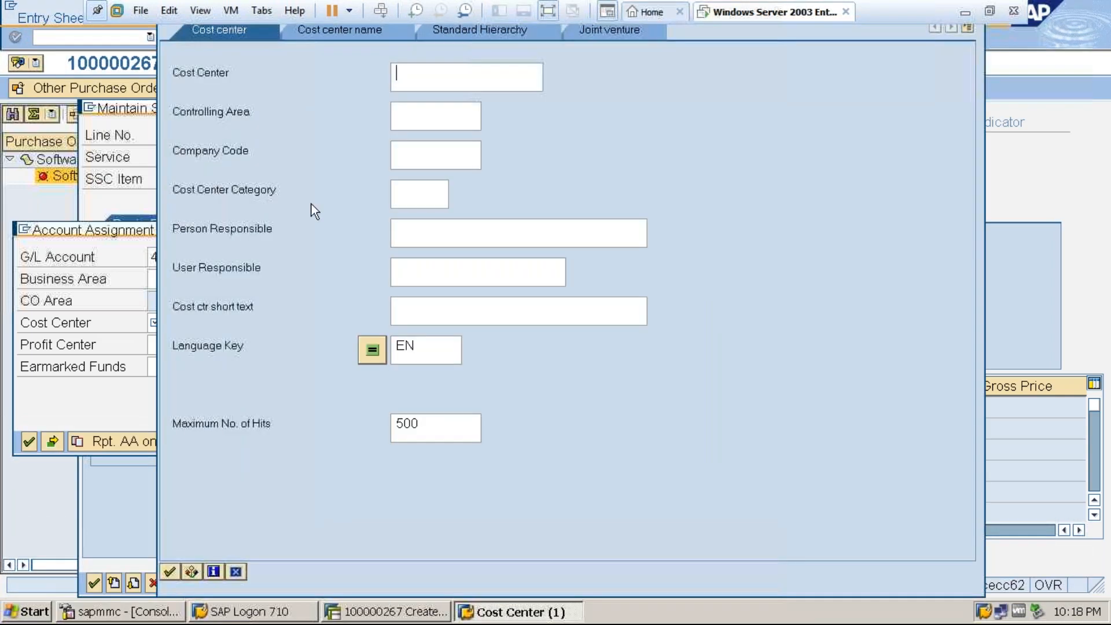
click(412, 153)
text(3000)
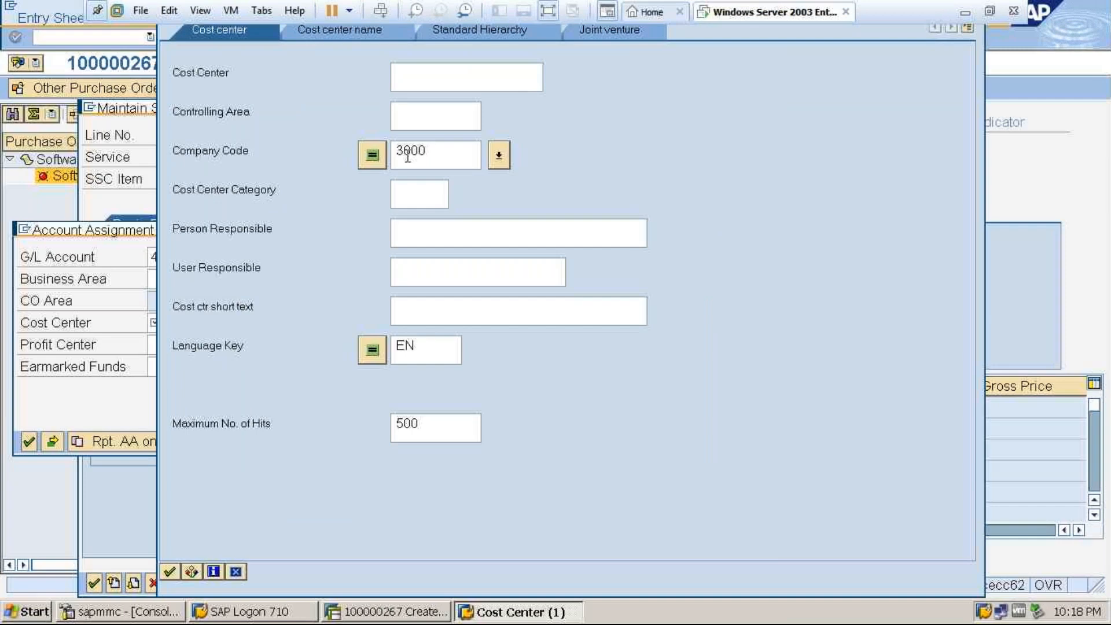
key(Return)
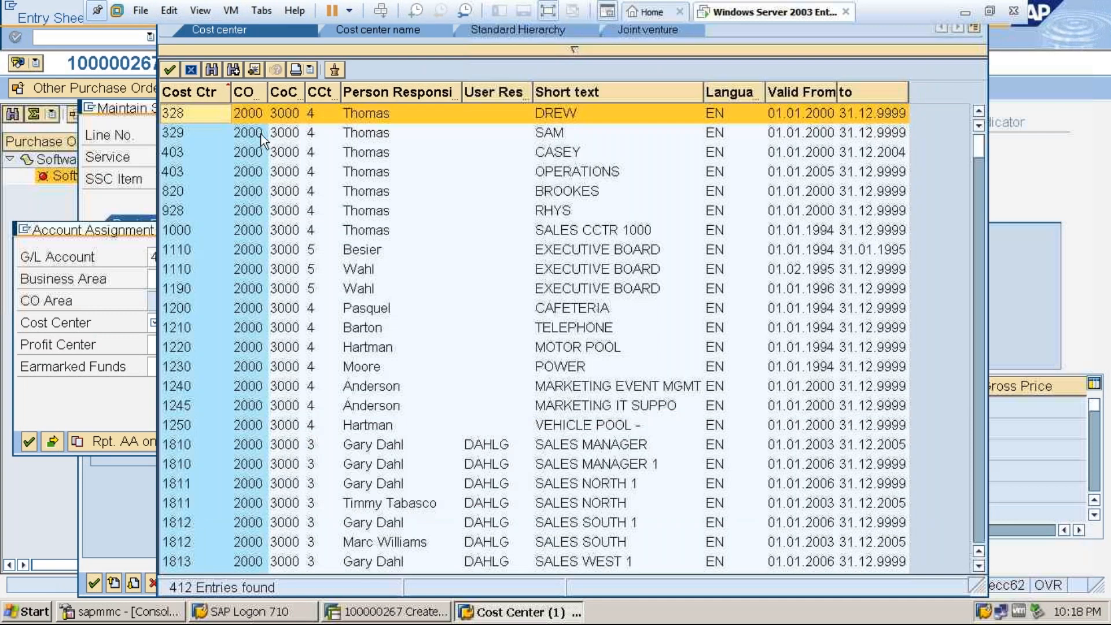
key(Return)
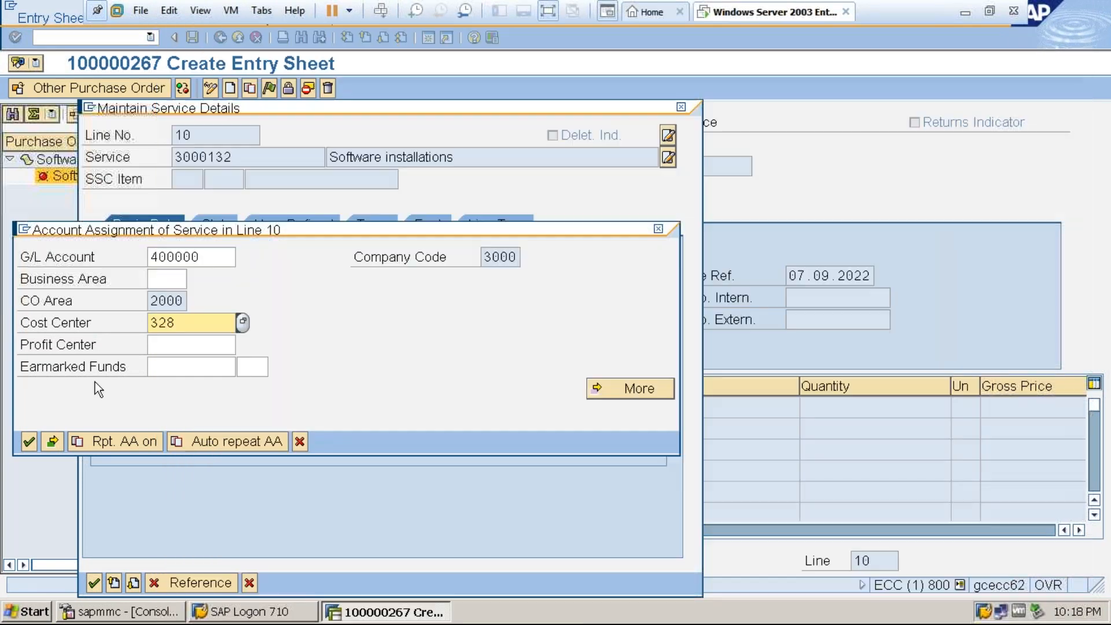
click(29, 441)
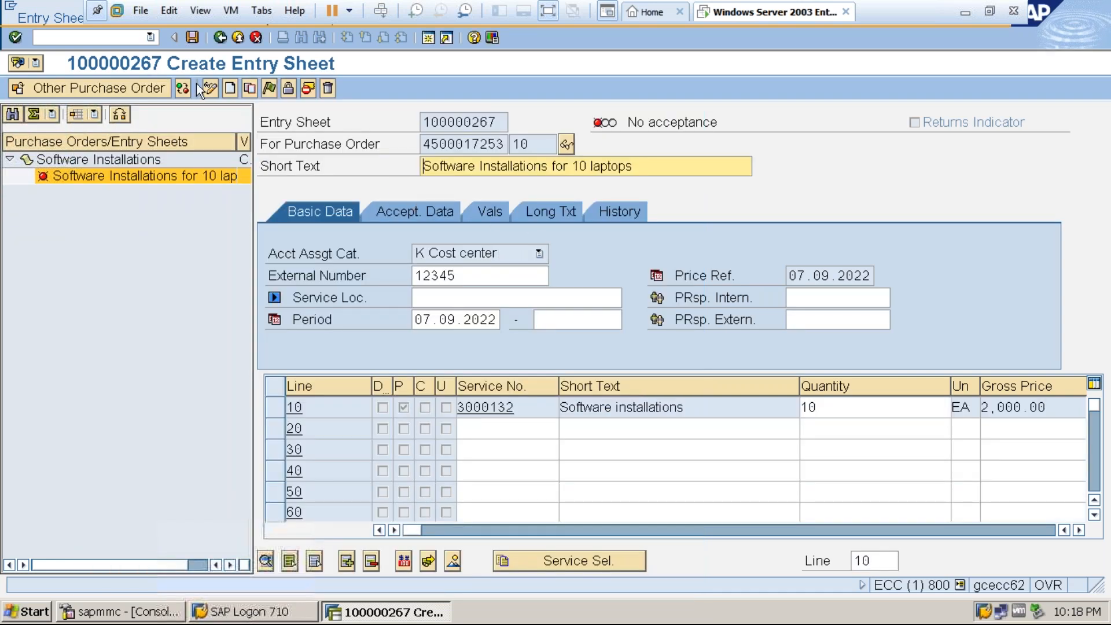
click(193, 39)
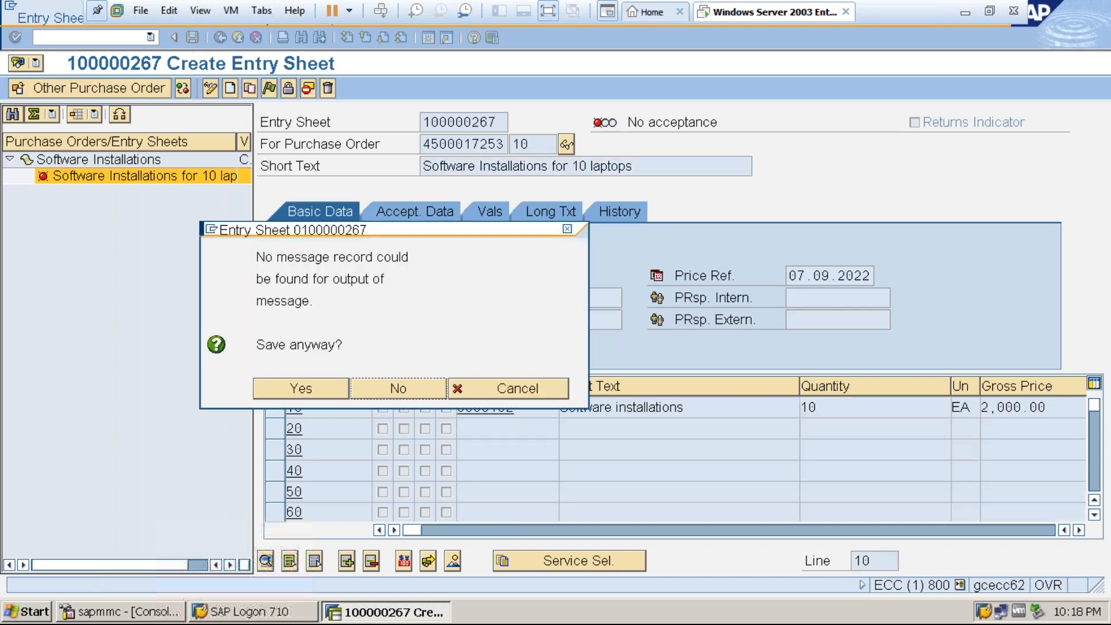
click(307, 384)
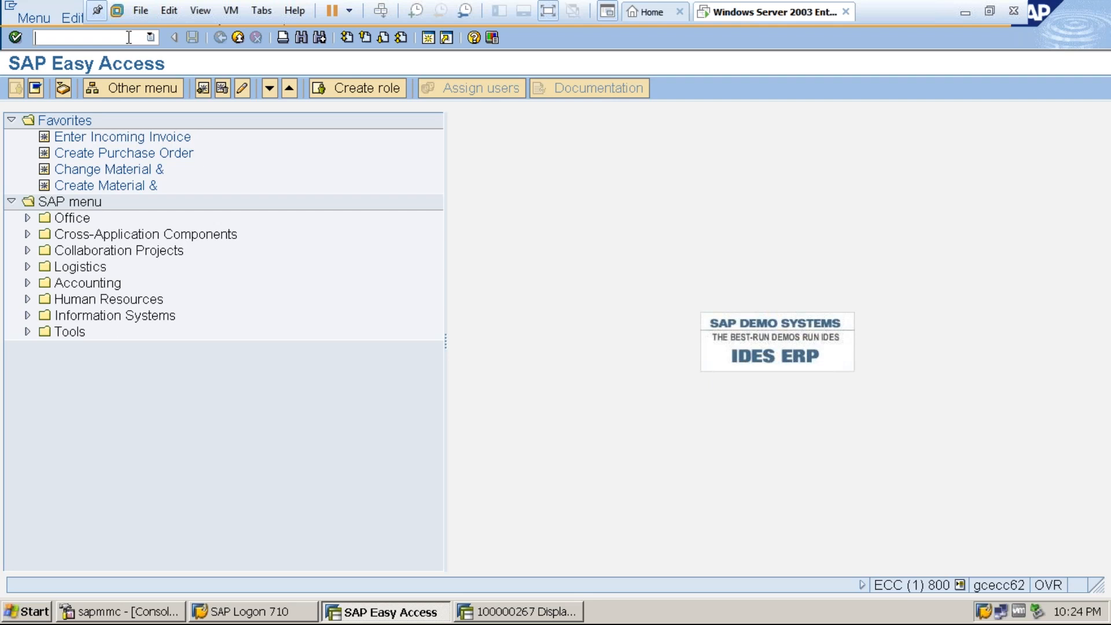
Start transaction SPRO and display the SAP Reference IMG.
click(128, 37)
text(spro)
key(Return)
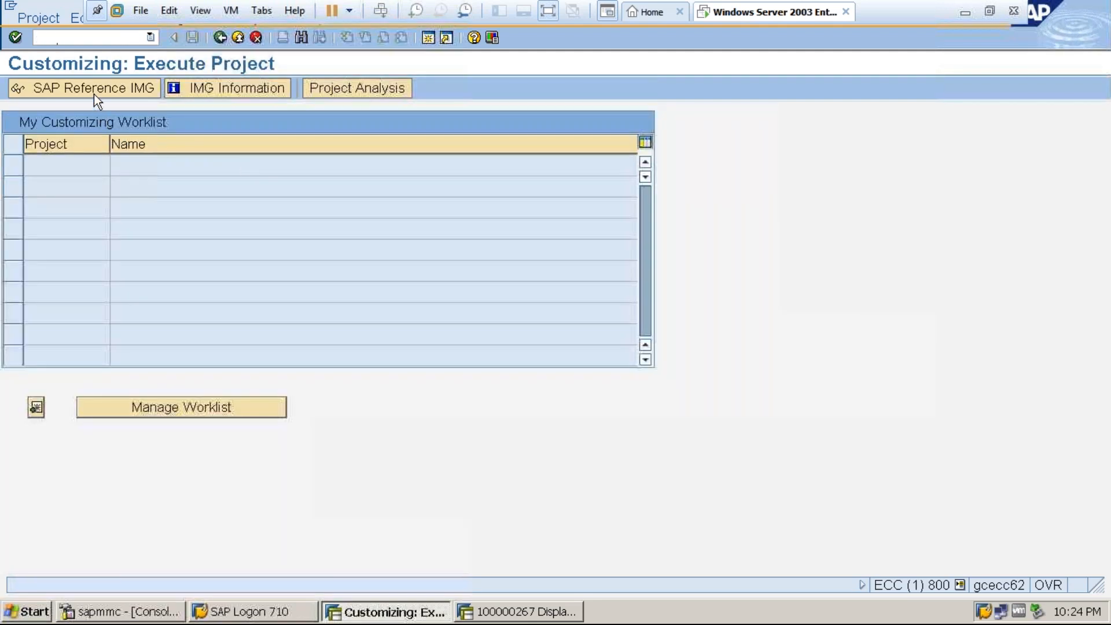
click(94, 93)
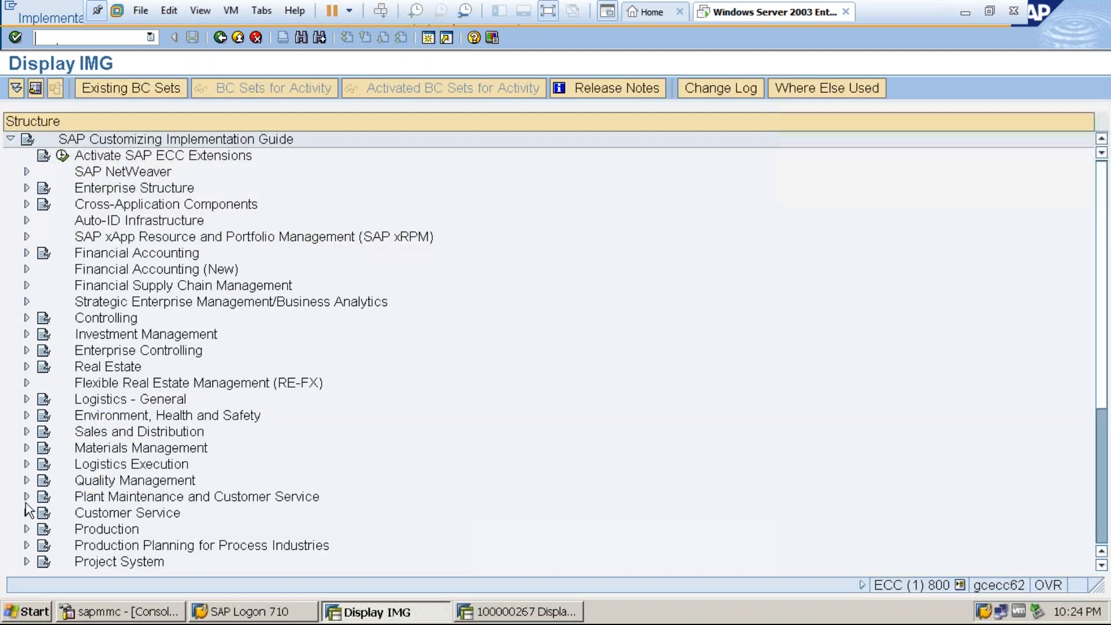
Open the Release Groups activity of Define Release Procedure for Service Entry Sheet under Materials Management, External Services Management.
click(27, 449)
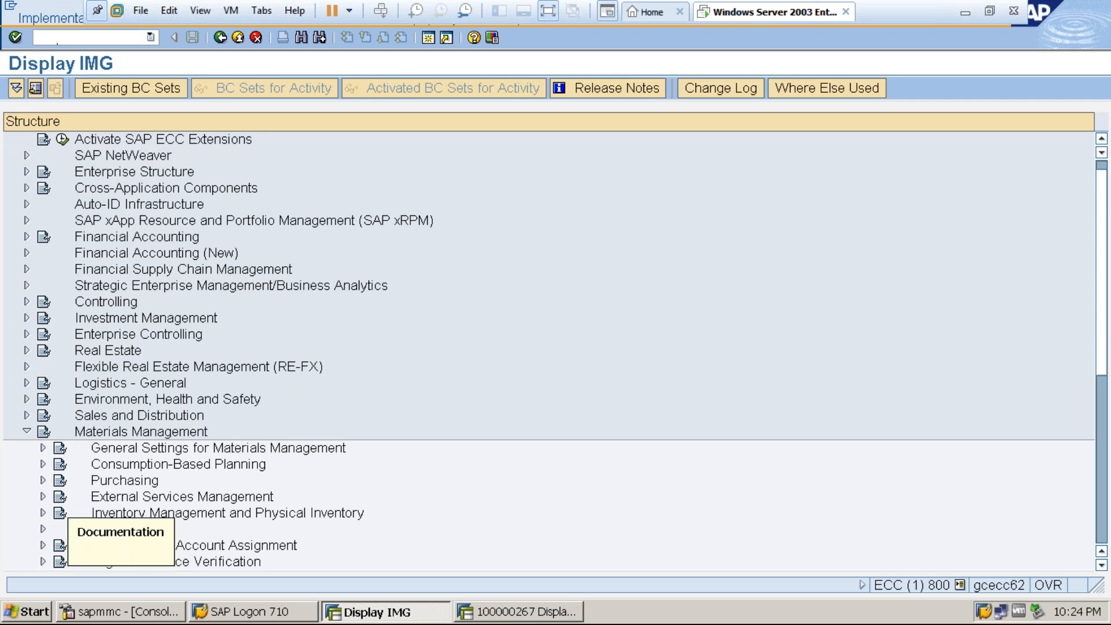
click(43, 496)
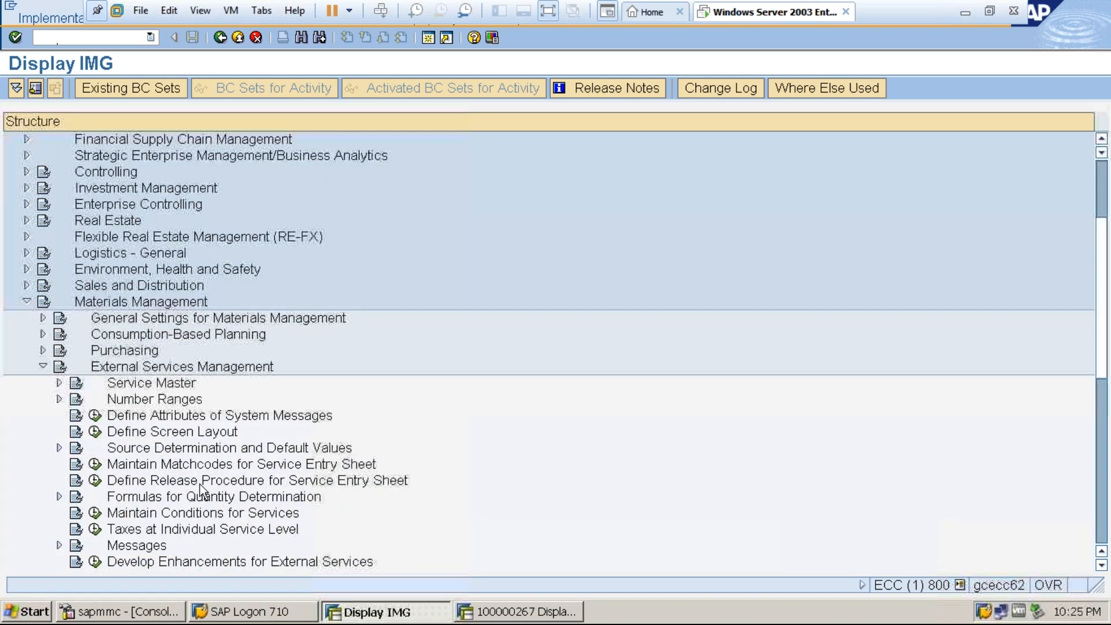
click(95, 480)
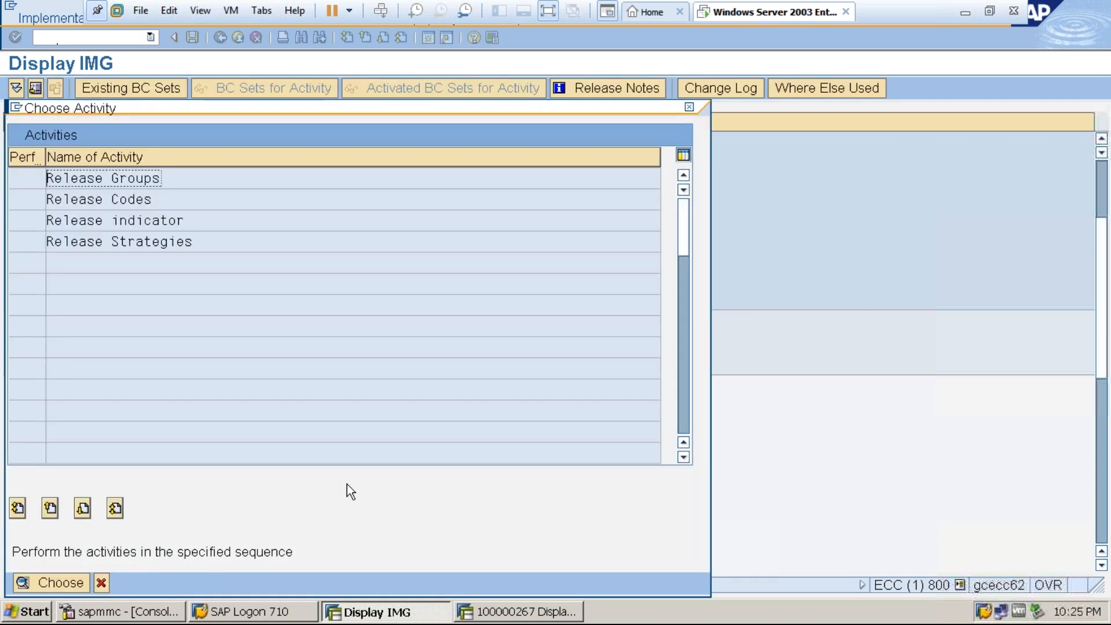
double_click(128, 178)
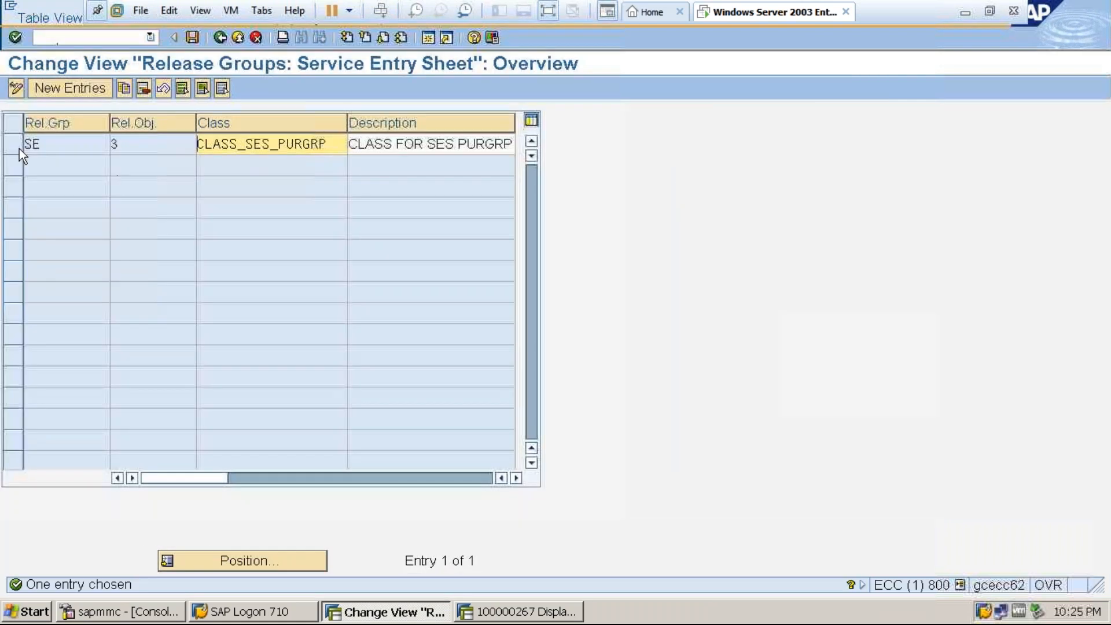
Delete release group SE, save the change with its customizing request and return to the IMG structure.
click(14, 145)
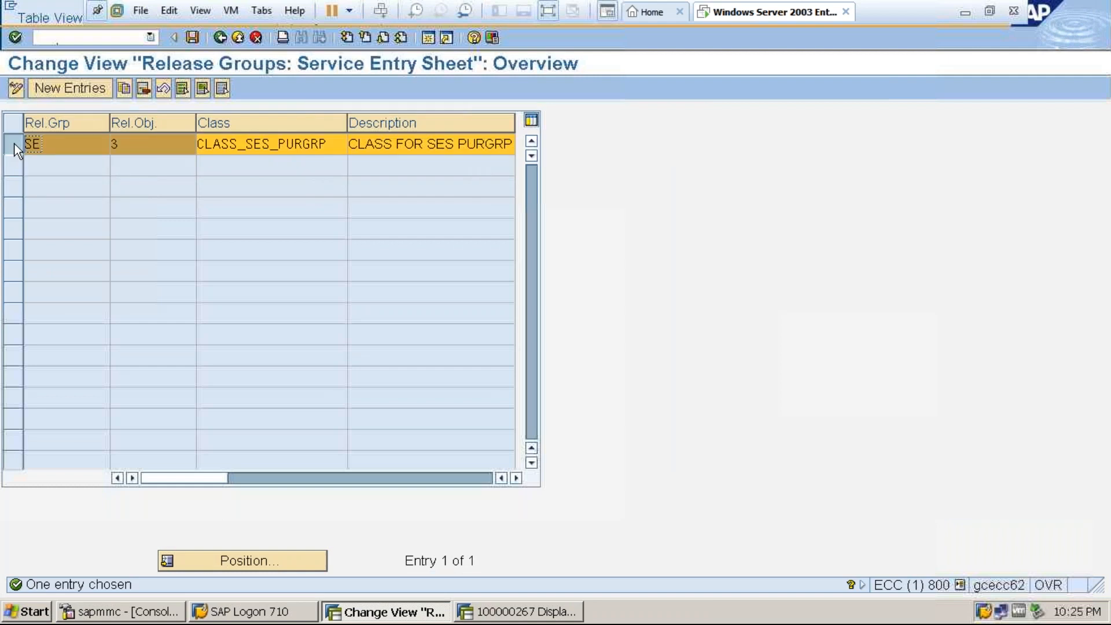
click(143, 87)
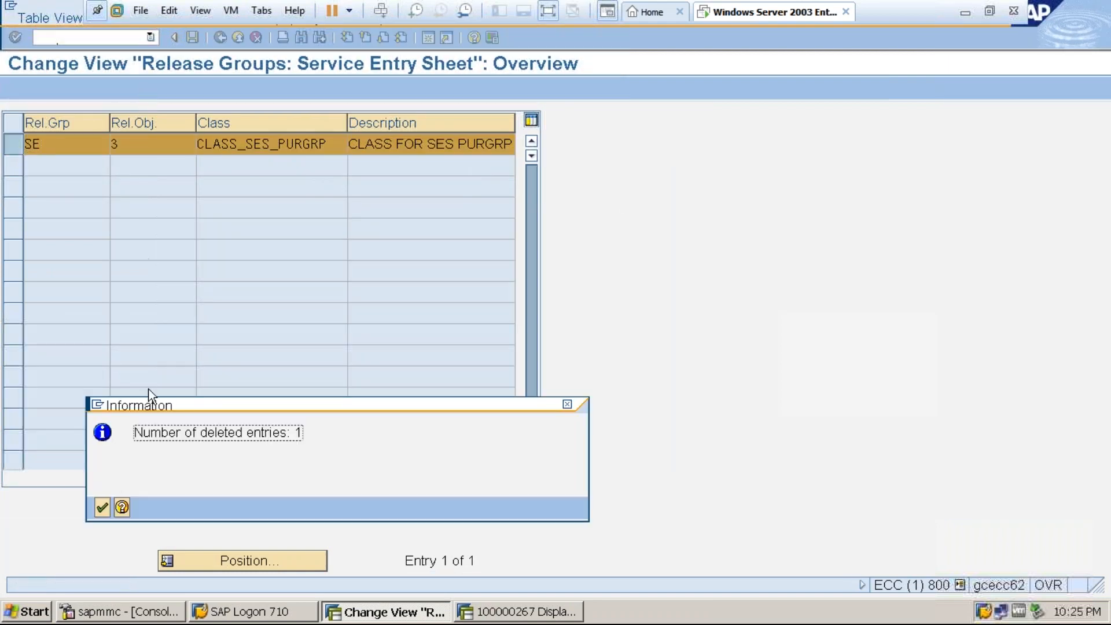
click(101, 509)
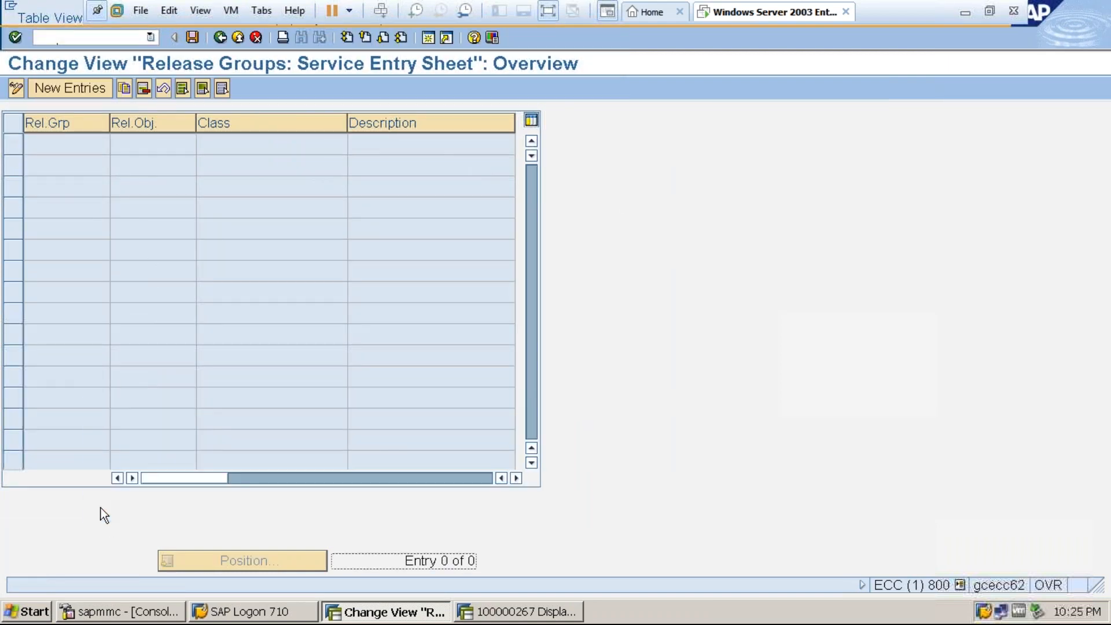
click(191, 38)
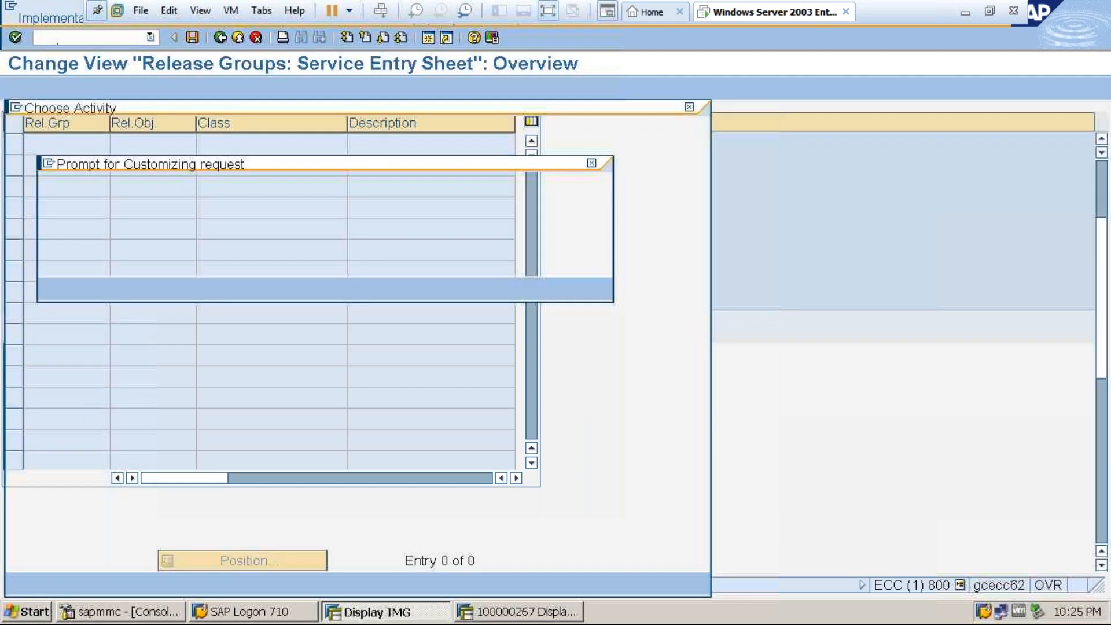
click(54, 288)
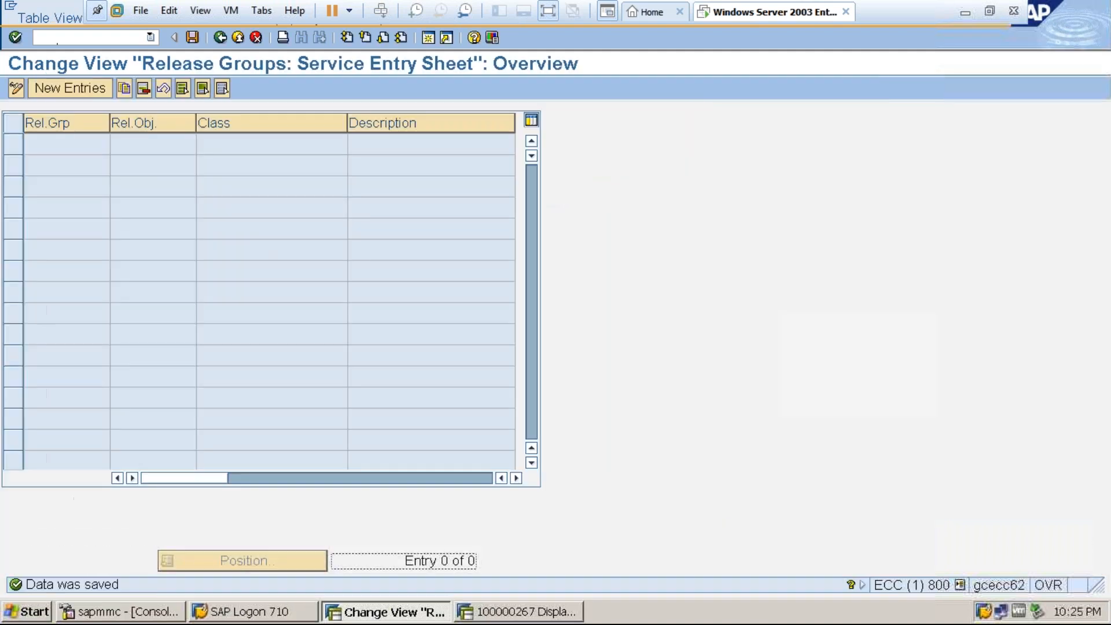
click(222, 38)
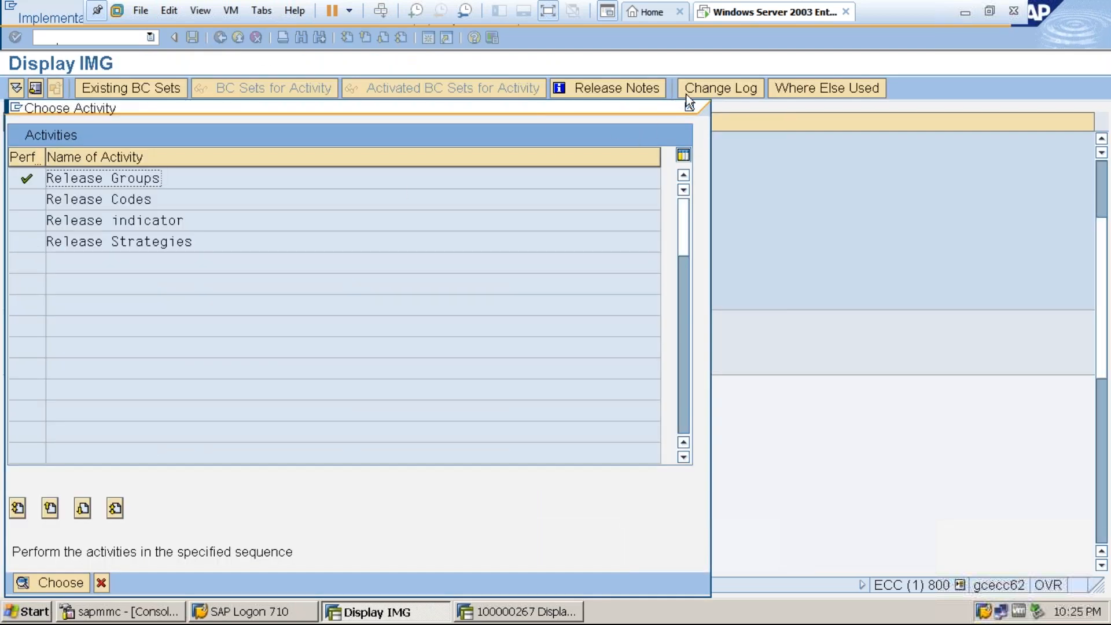
click(690, 105)
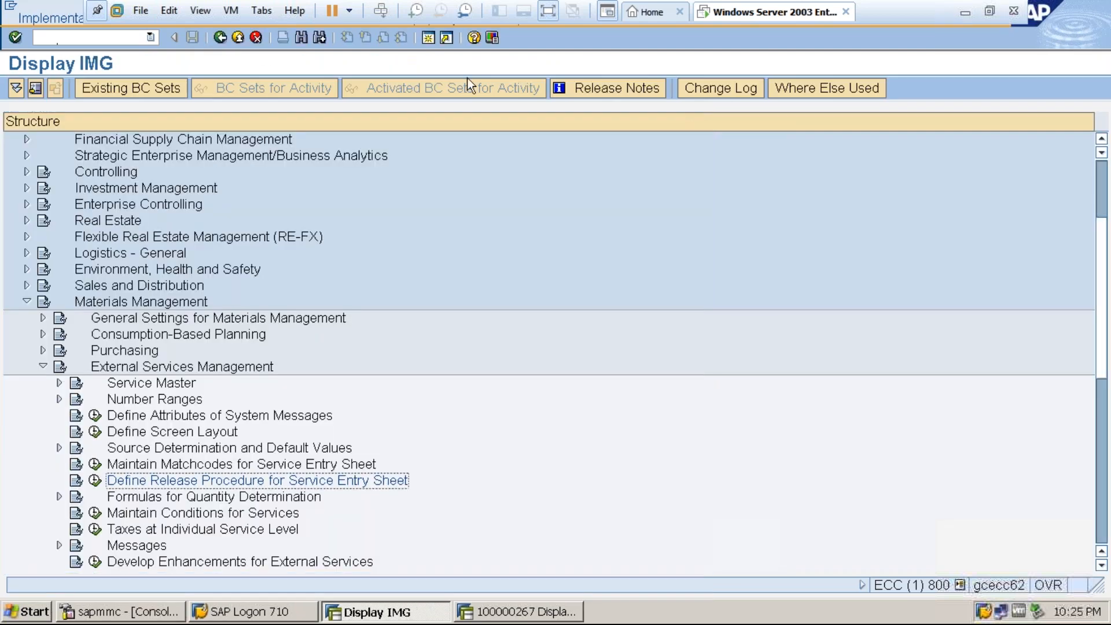
Open a new SAP session and start the Characteristics transaction CT04.
click(428, 38)
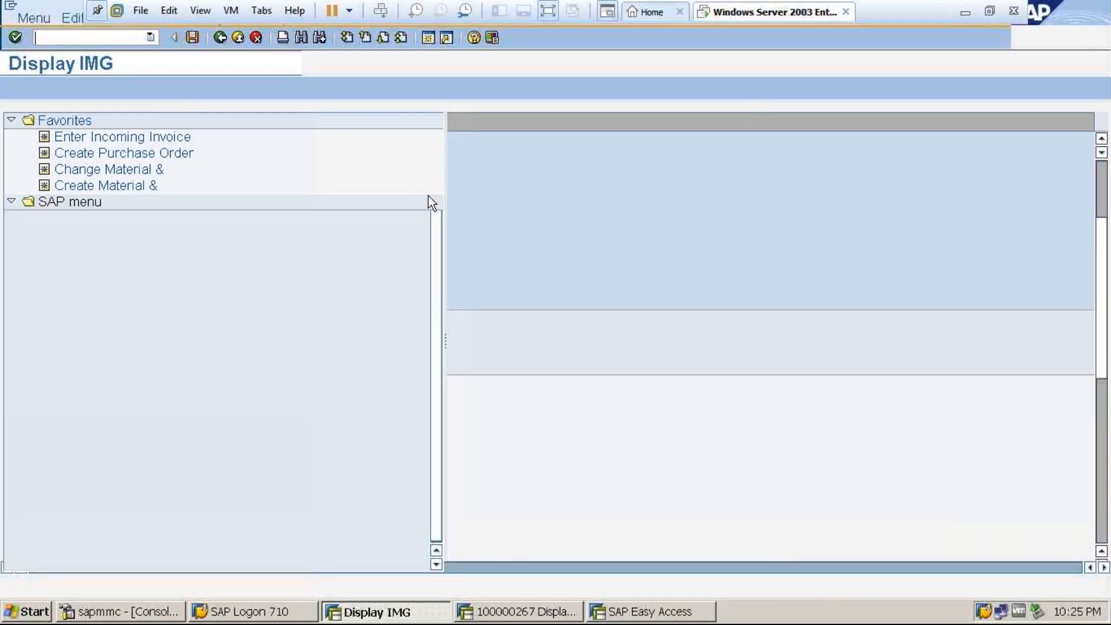
text(ct04)
key(Return)
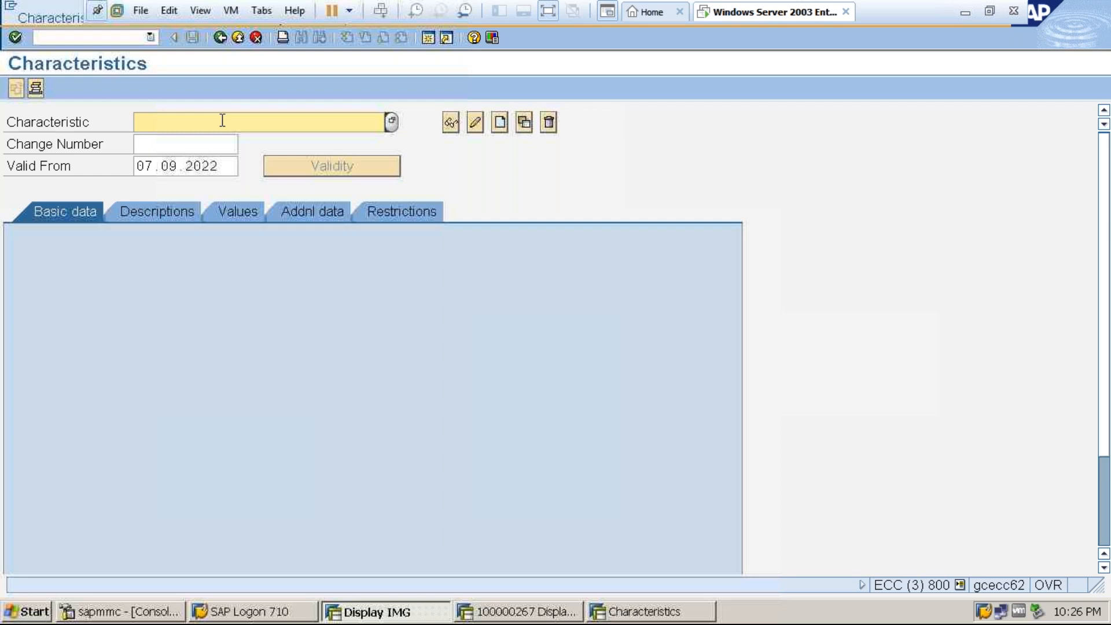
Start creating a characteristic named "CESSR_PUR GRP_SER PO".
text(CESSR)
text(_)
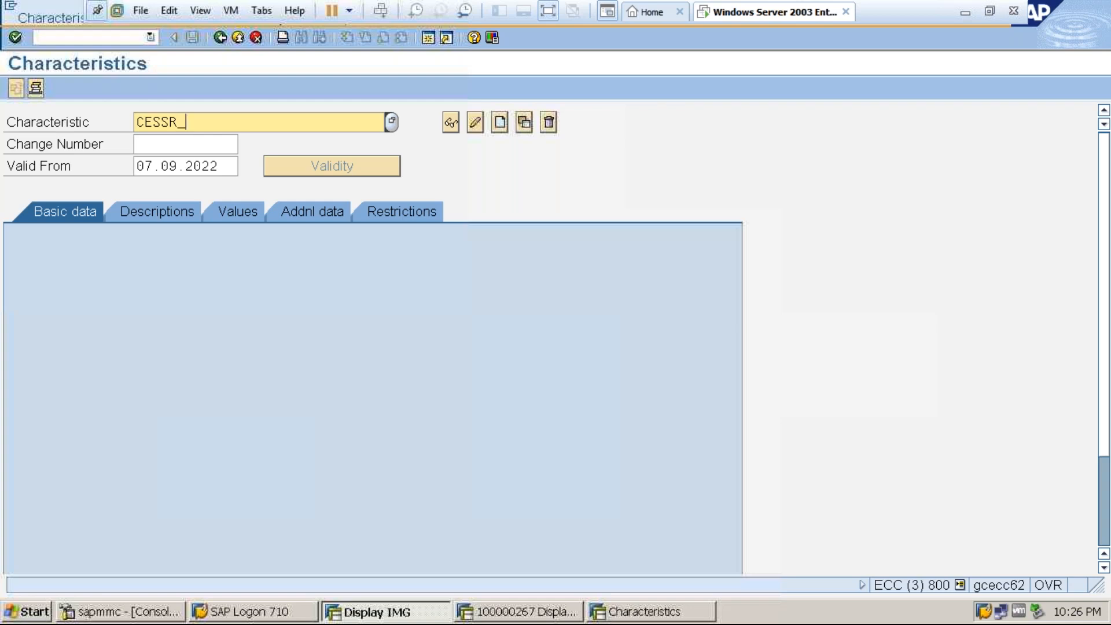
text(NET ORDER VALUE)
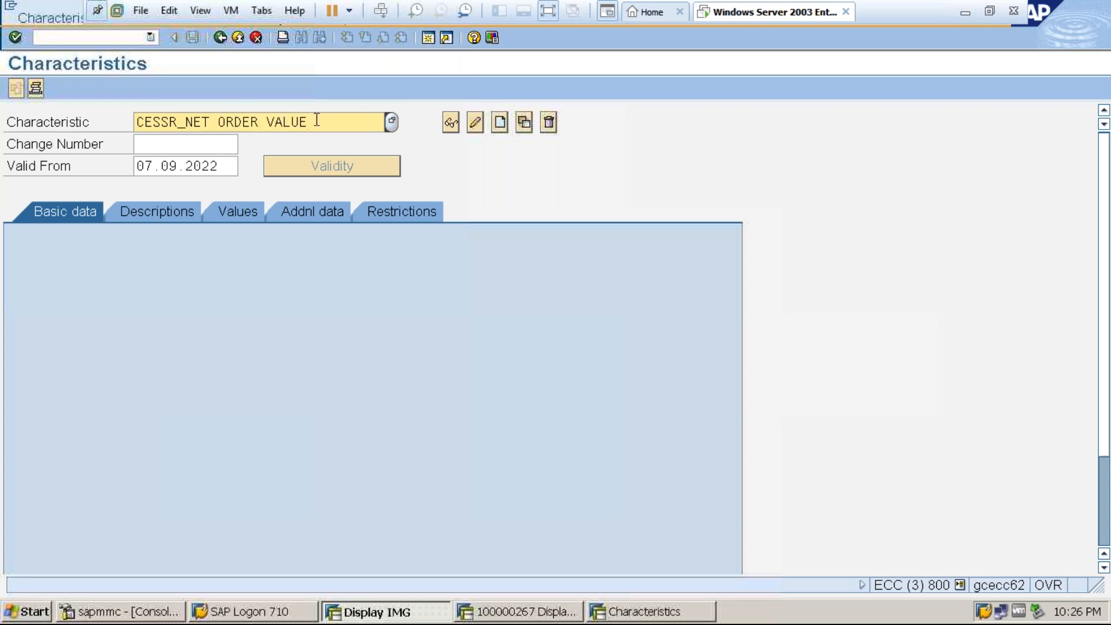
key(BackSpace)
key(BackSpace)
key(BackSpace)
key(BackSpace)
key(BackSpace)
key(BackSpace)
key(BackSpace)
key(BackSpace)
key(BackSpace)
key(BackSpace)
key(BackSpace)
key(BackSpace)
key(BackSpace)
key(BackSpace)
key(BackSpace)
text(PUR GRP_SER PO)
click(499, 121)
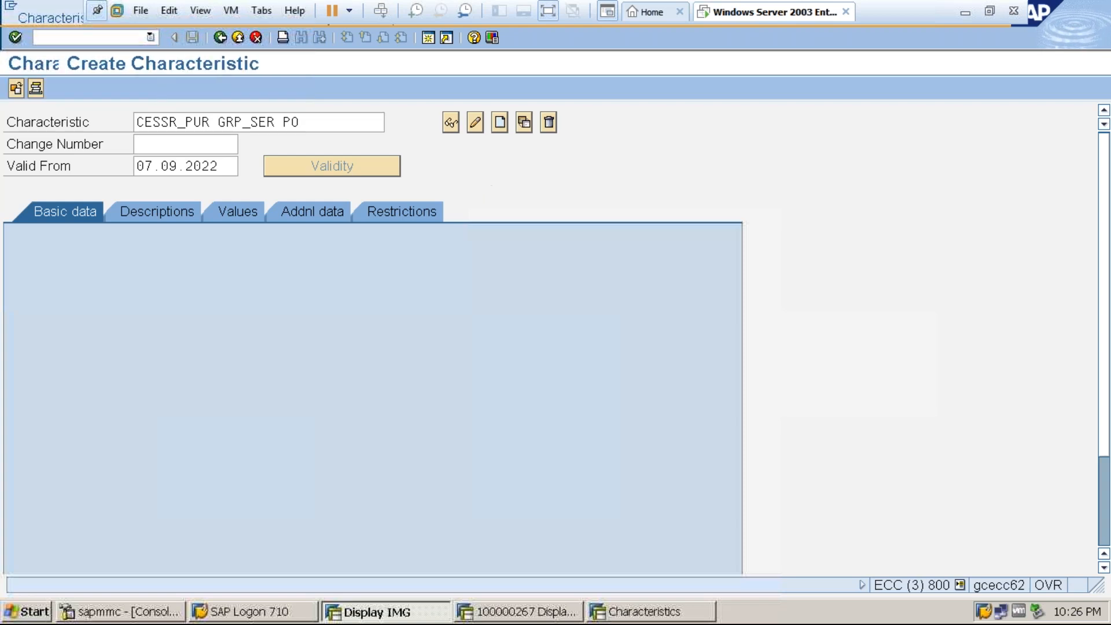
Set CESSR as the table name in the characteristic's reference to a table field and select the field name entry.
click(295, 214)
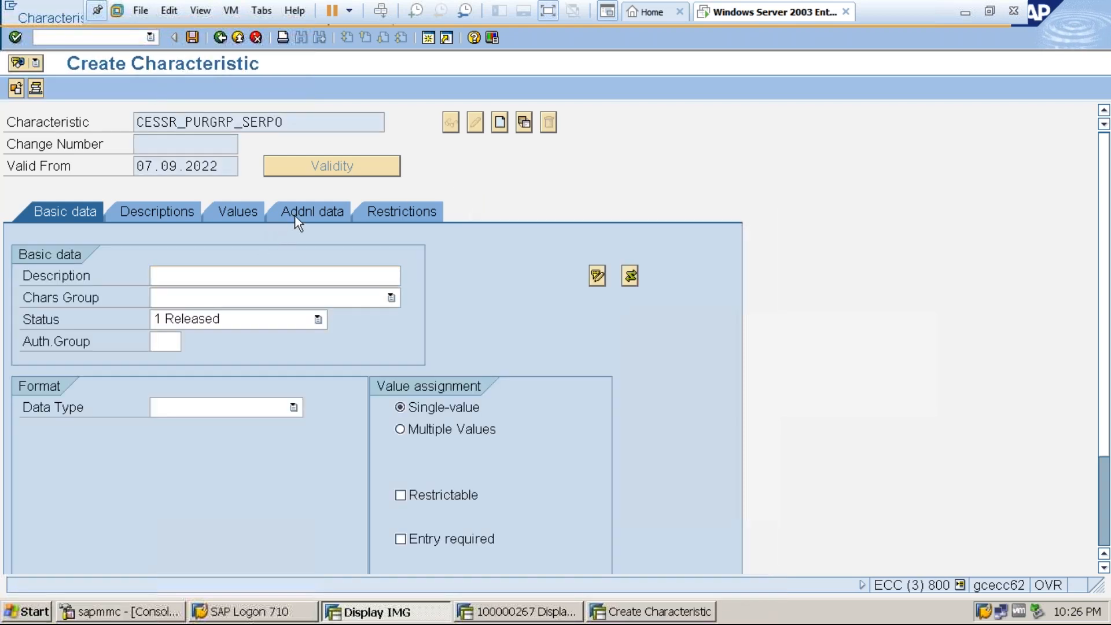
click(210, 274)
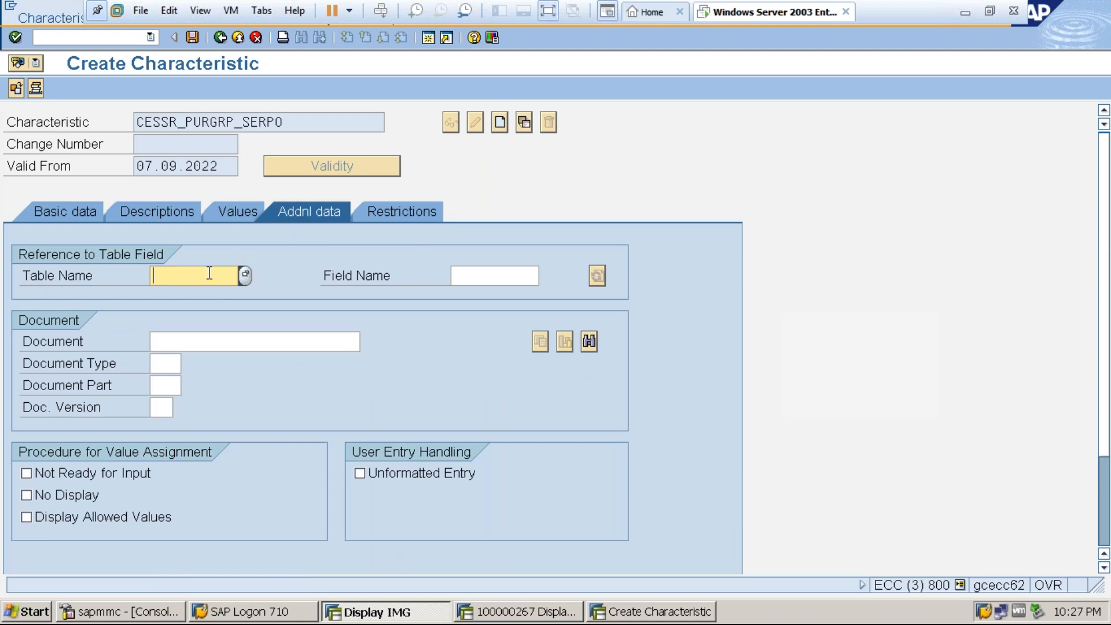
text(CESSR)
click(473, 277)
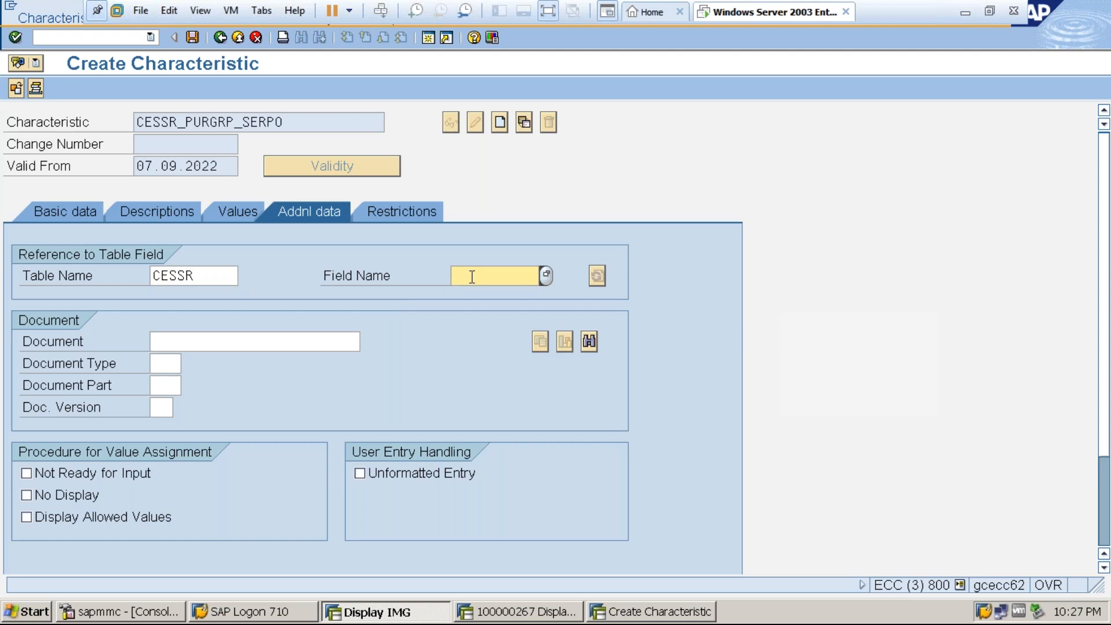
Open a new session with the ABAP Dictionary transaction SE11 and display the CESSR structure.
click(428, 38)
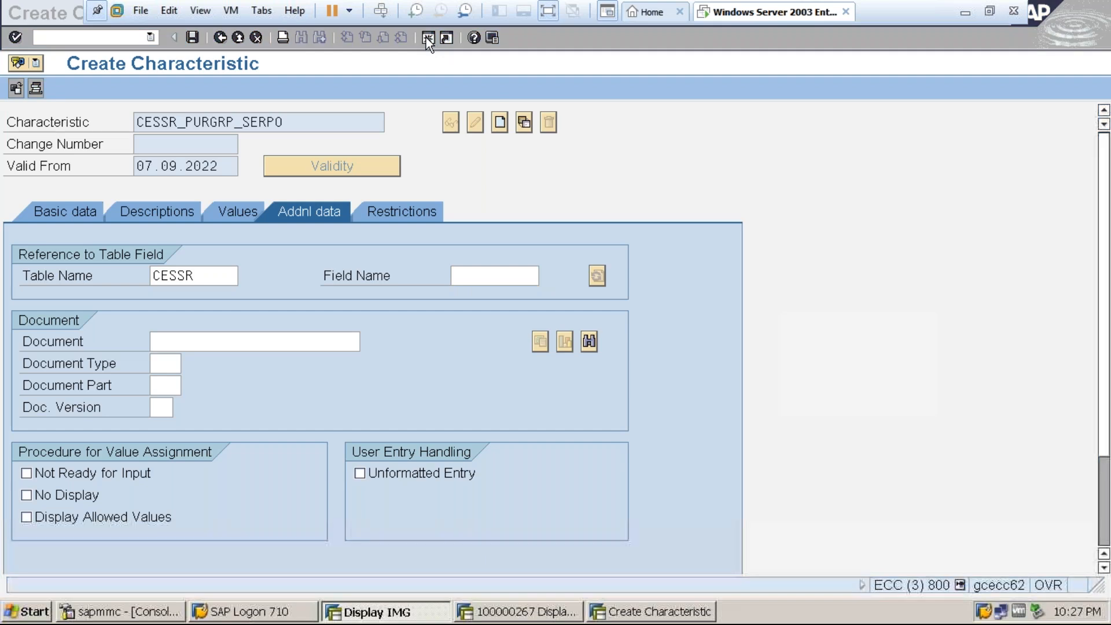
text(se11)
key(Return)
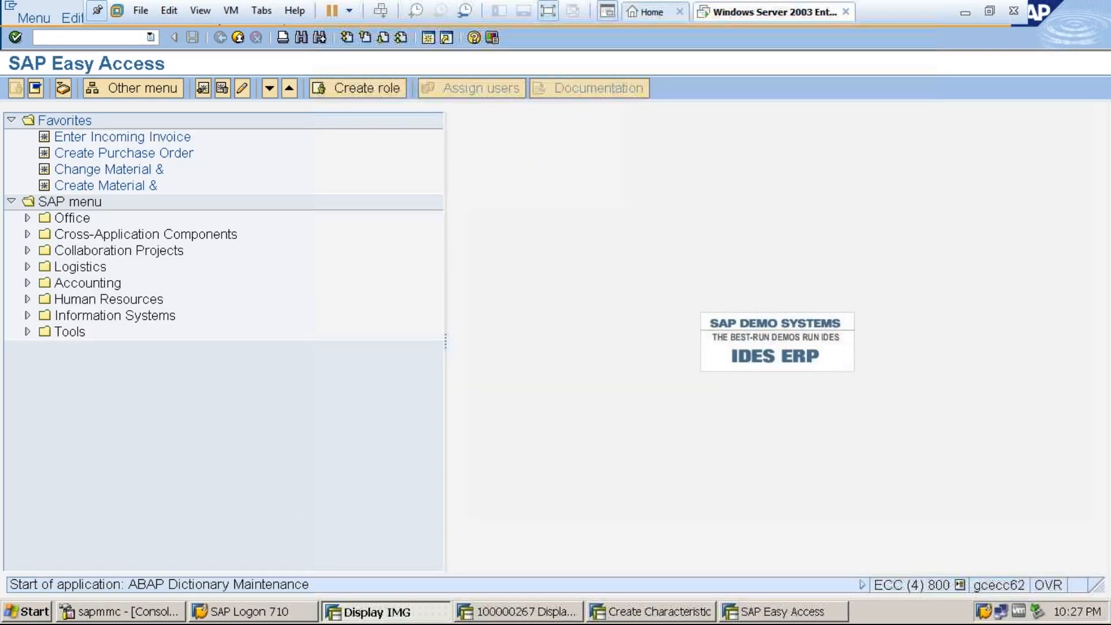
text(CESSR)
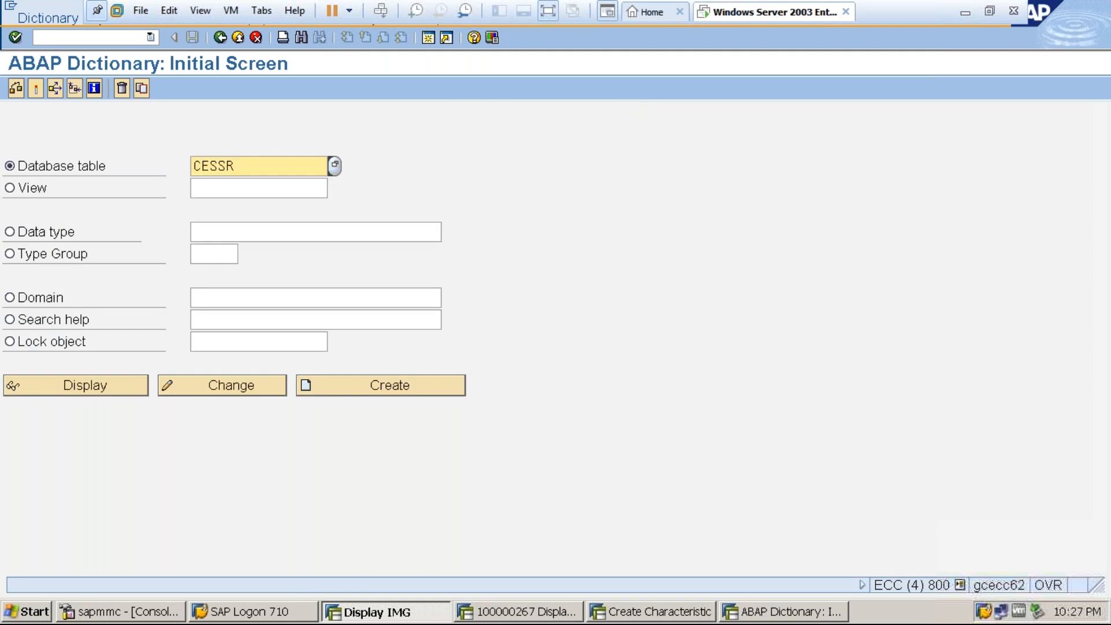
click(89, 384)
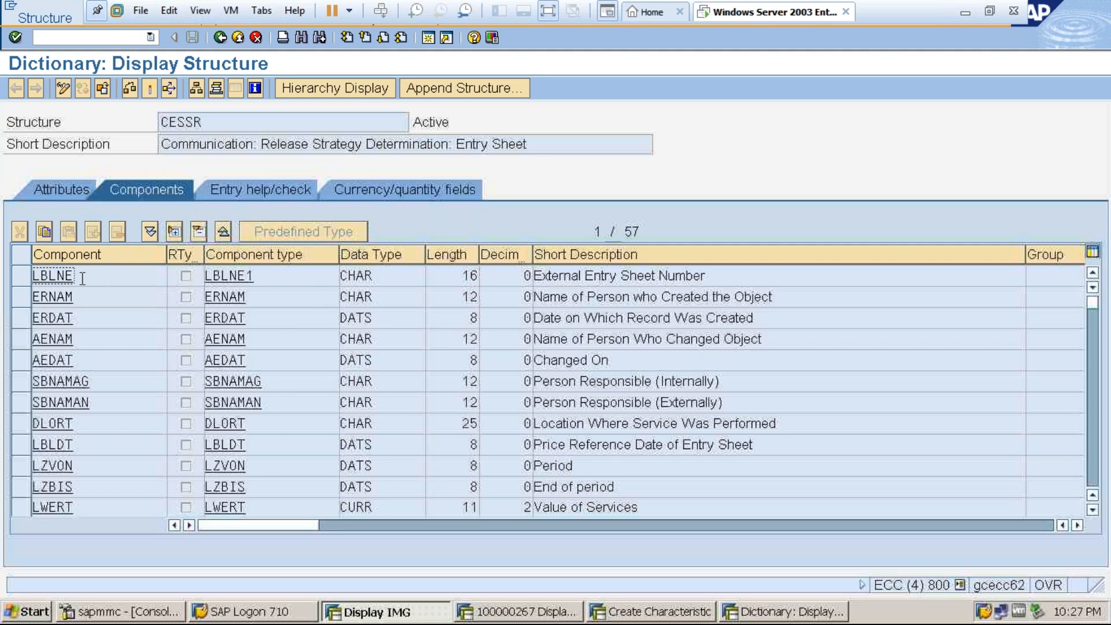
Find EKORG in the CESSR component list and copy the Purchasing Group component name, EKGRP.
key(ctrl+f)
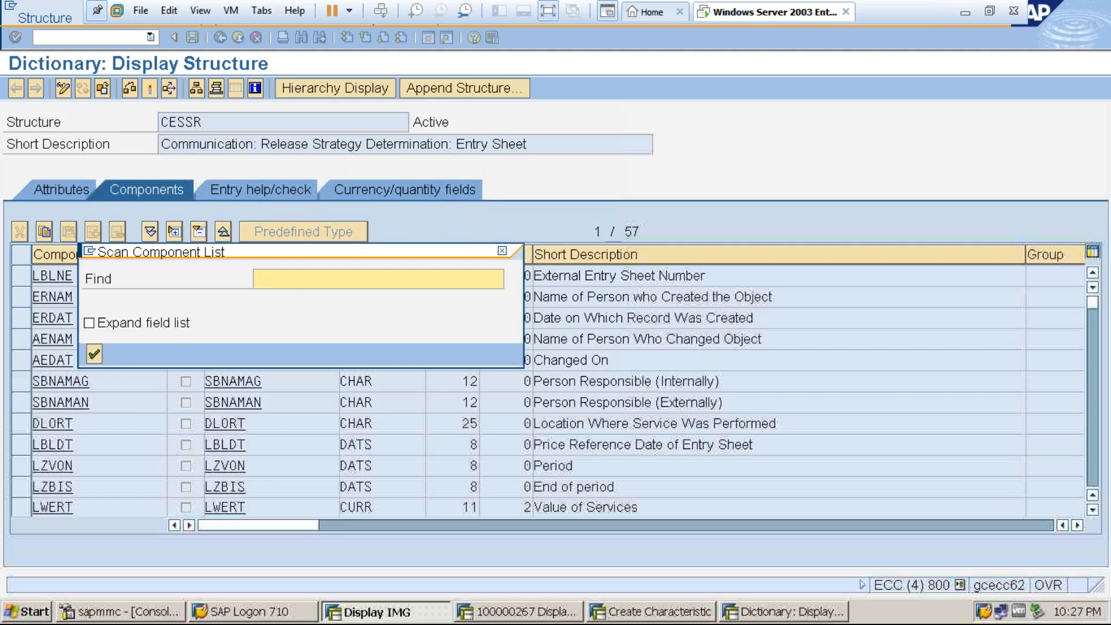
text(P)
key(BackSpace)
text(EKORG)
key(Return)
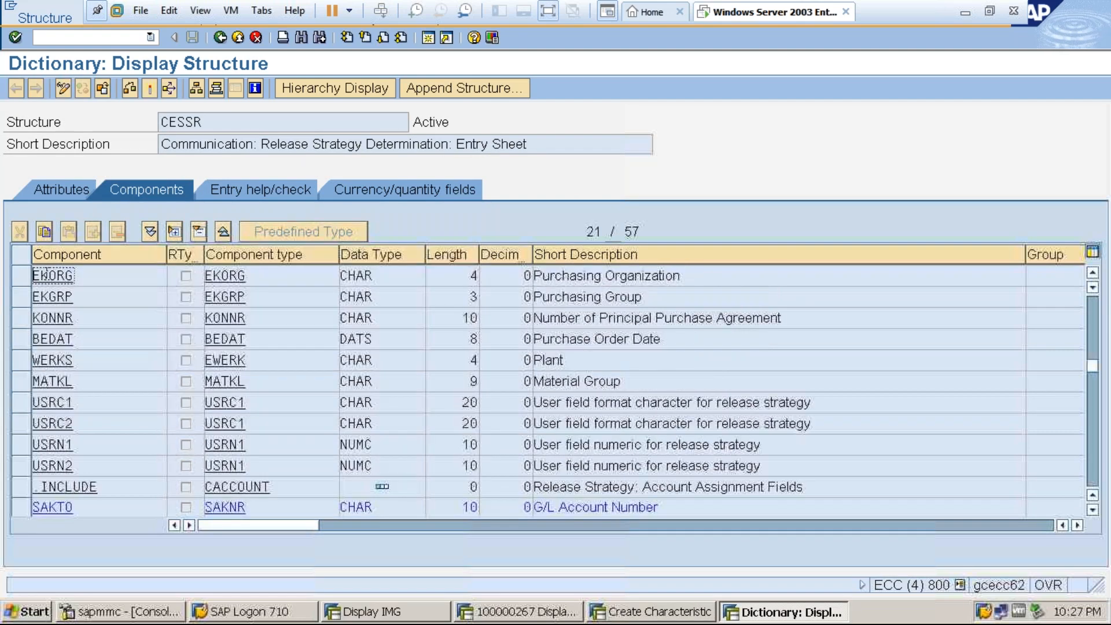
click(89, 299)
drag(89, 299, 33, 297)
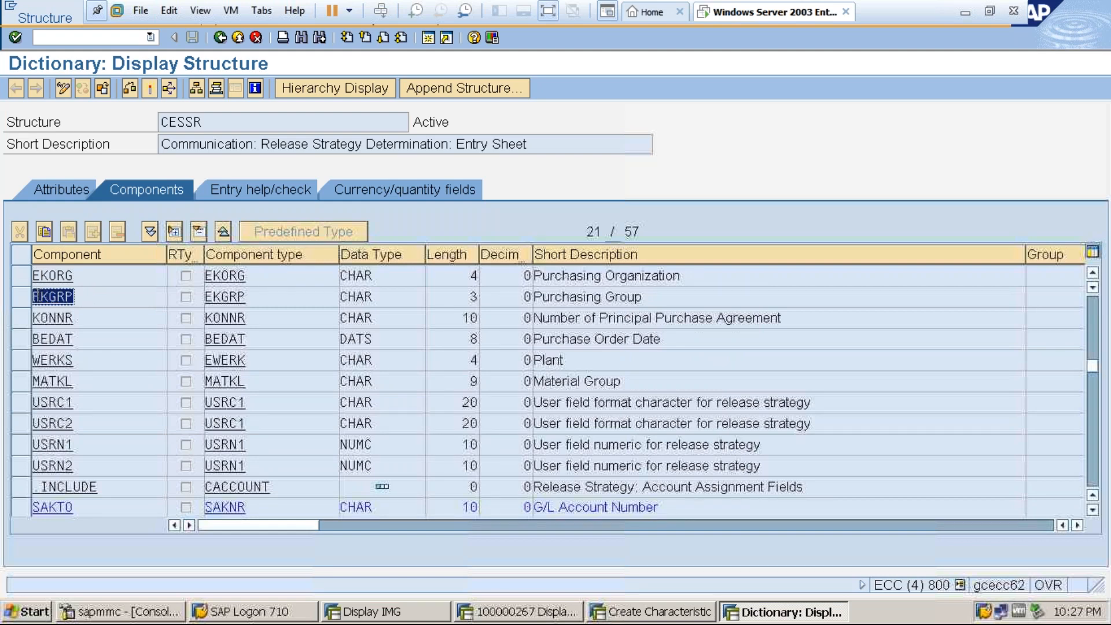
click(34, 296)
Return to the characteristic, set EKGRP as the field name of its table reference and accept the dictionary format data.
click(622, 613)
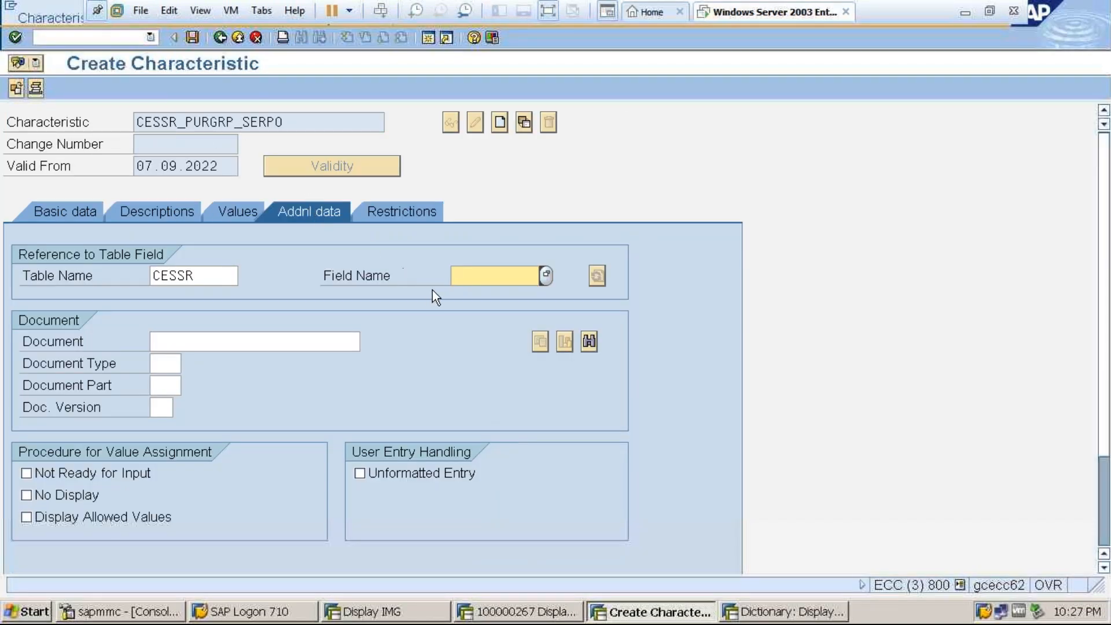
text(EKGRP)
key(Return)
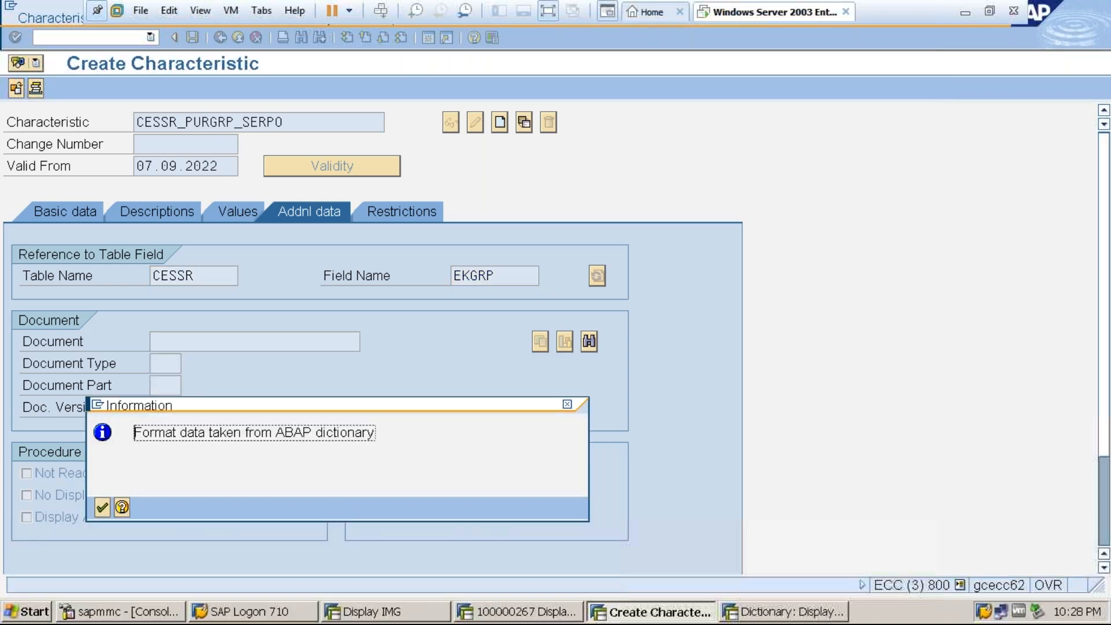
click(101, 507)
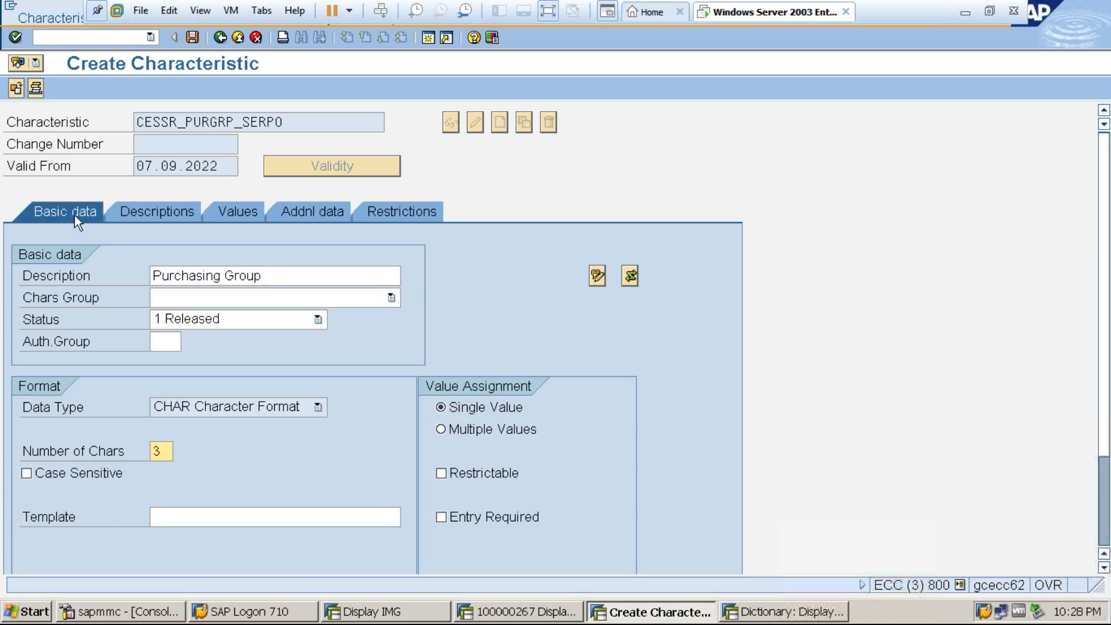
Allow multiple values for the CESSR_PURGRP_SERPO characteristic and go to its allowed values.
click(441, 431)
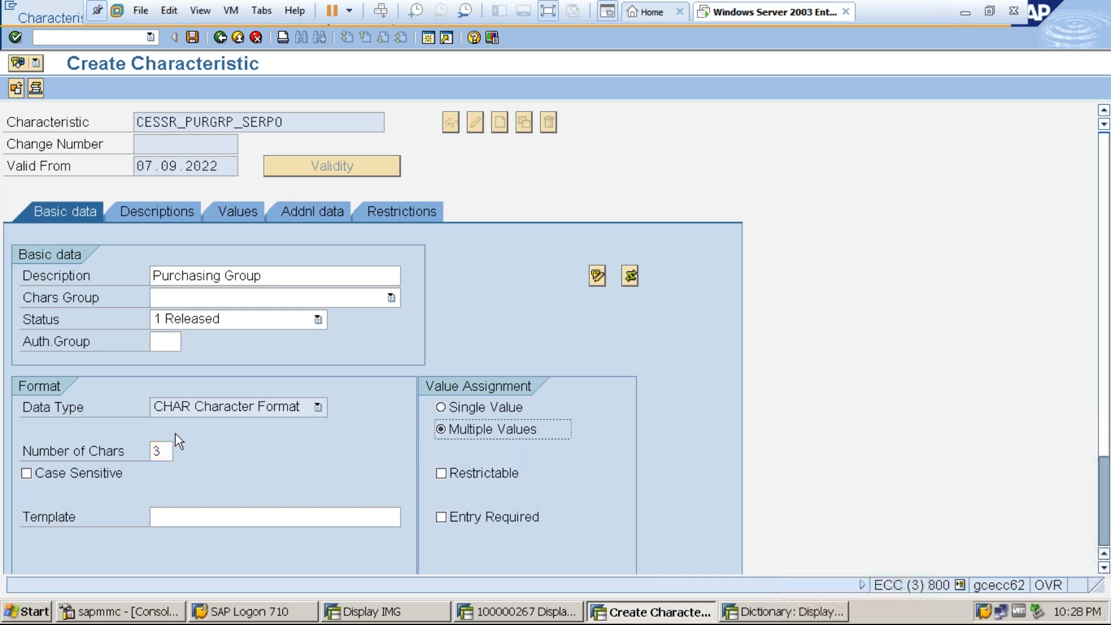
click(165, 452)
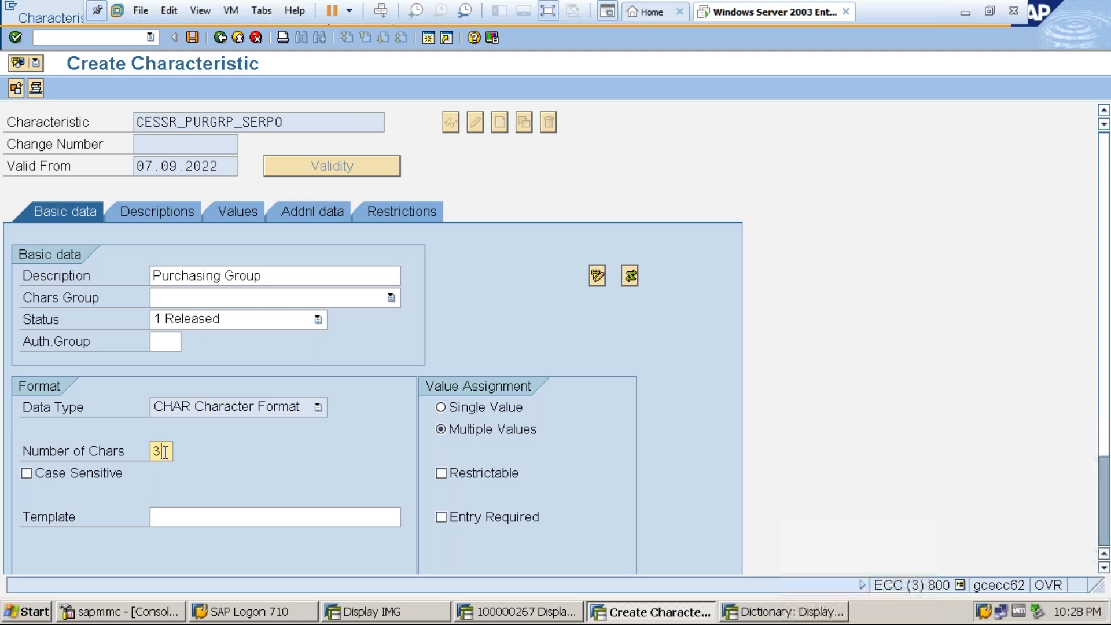
click(236, 210)
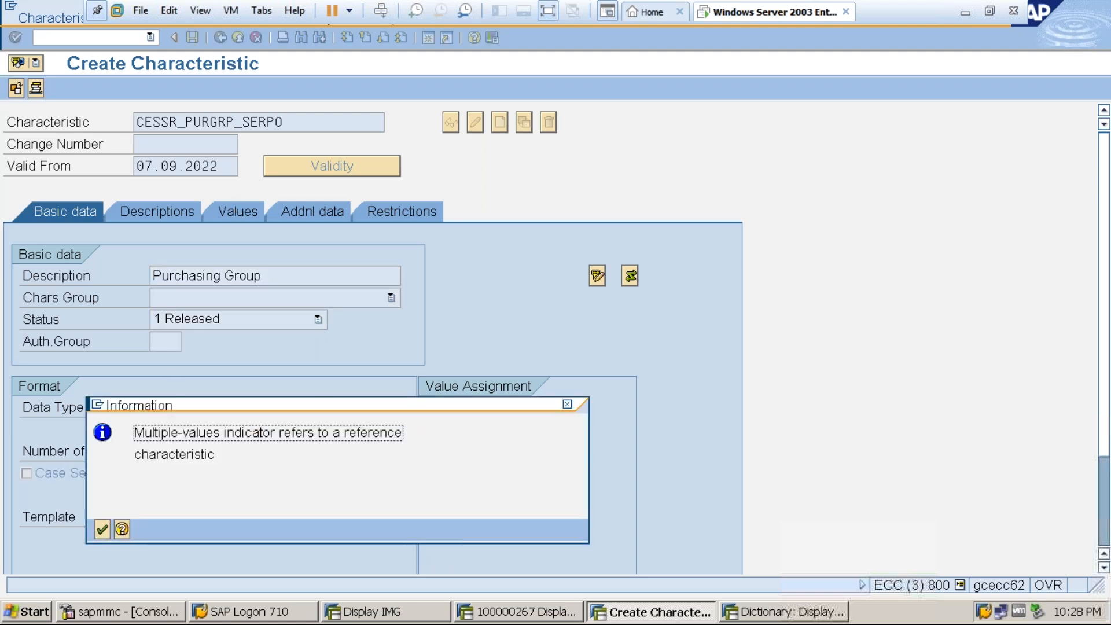
click(101, 529)
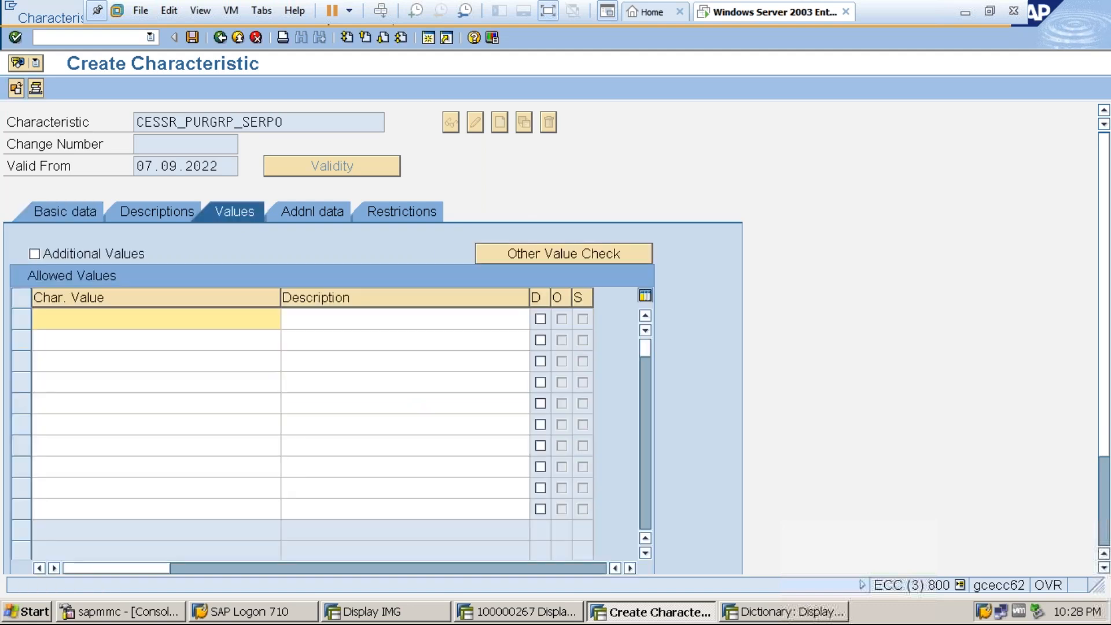
Permit additional values and enter 000, 001 and PRA as the characteristic's allowed values.
click(35, 253)
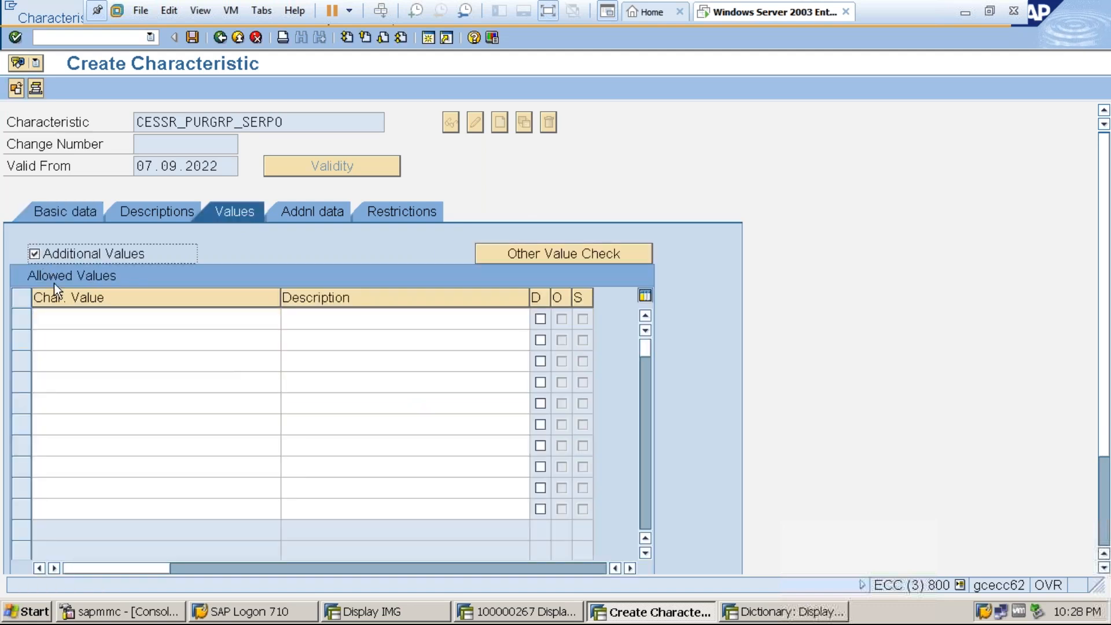
click(68, 318)
text(000)
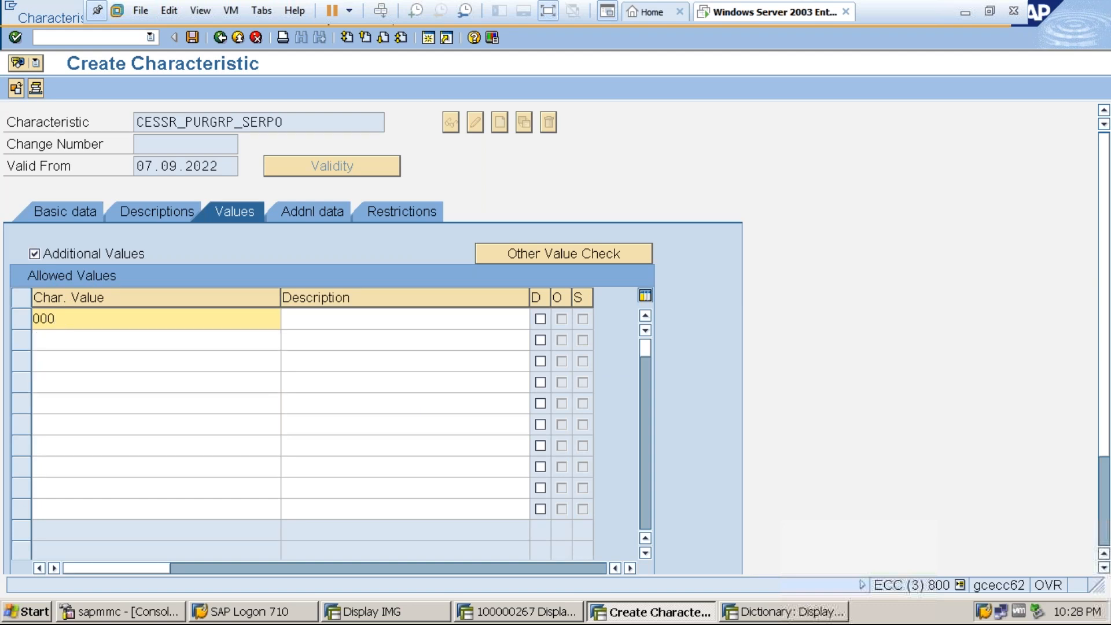
click(61, 339)
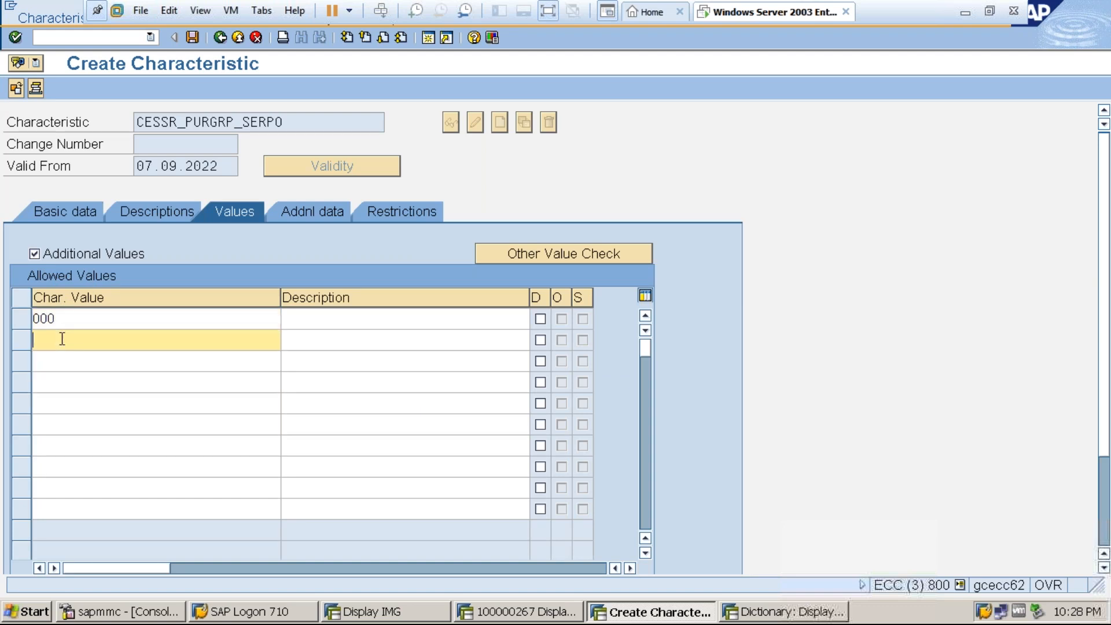
text(001)
click(62, 358)
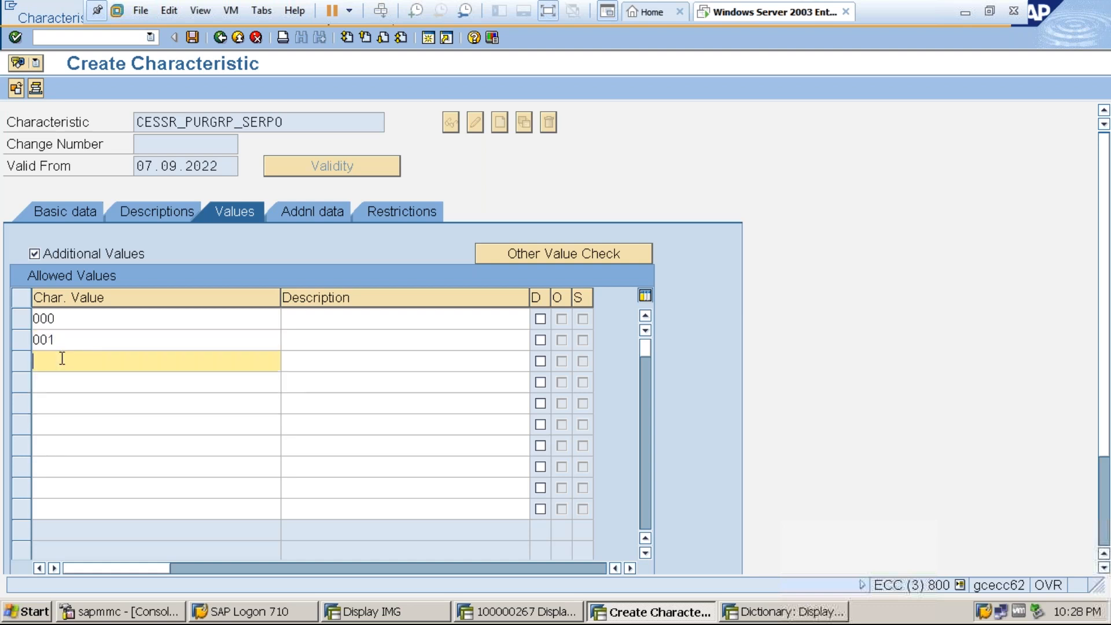
text(PRA)
click(63, 383)
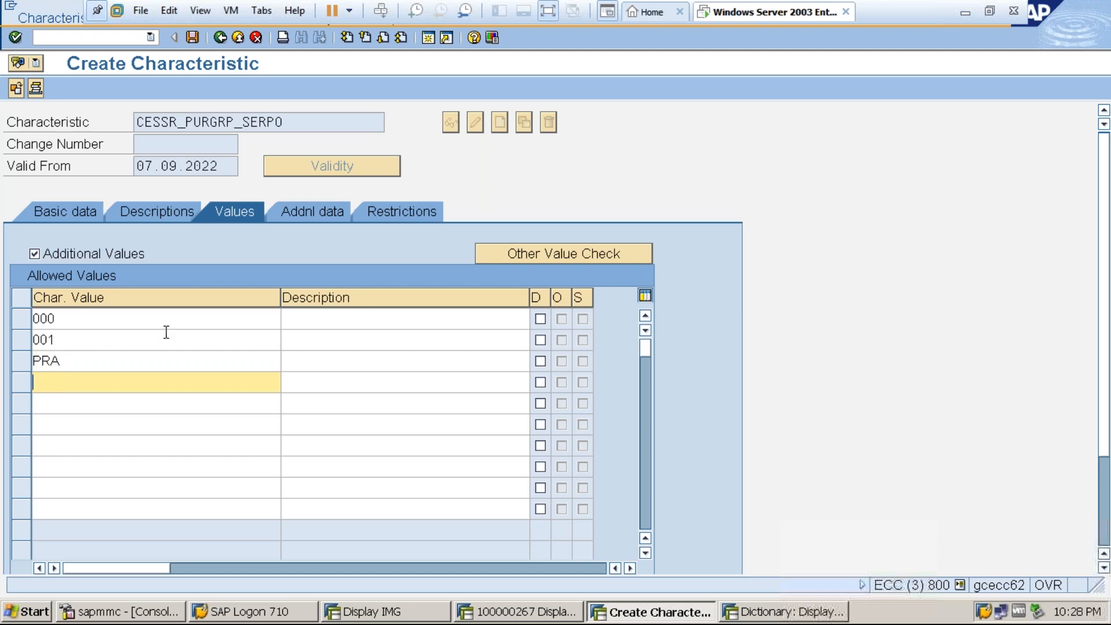
Enter the buyers' names as descriptions for the values 000, 001 and PRA and confirm them.
click(300, 321)
text(CHEF, H)
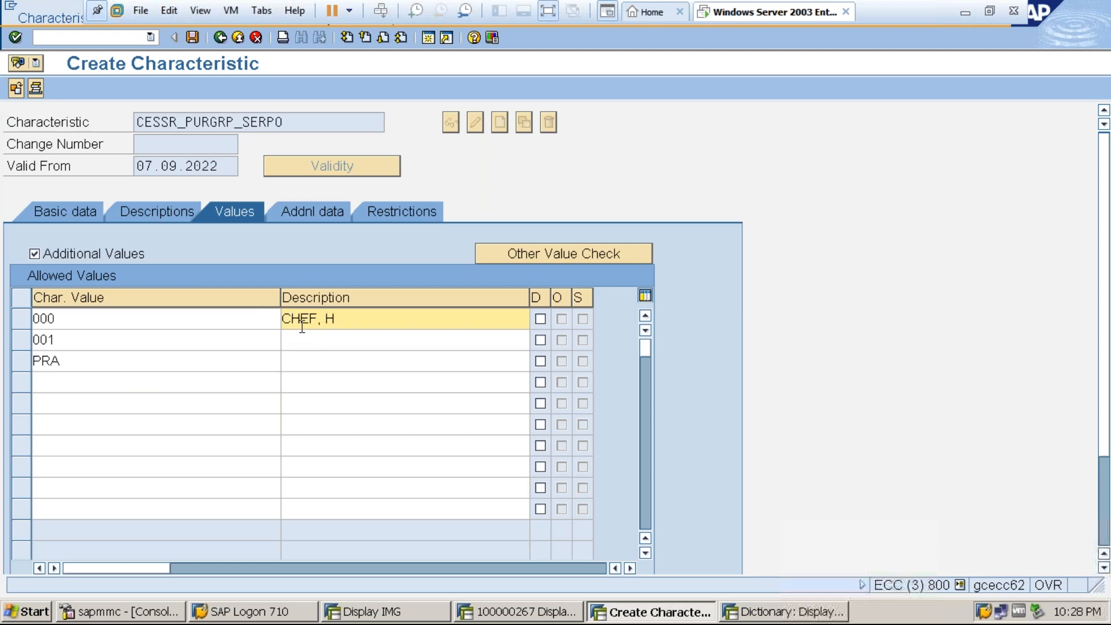
click(310, 340)
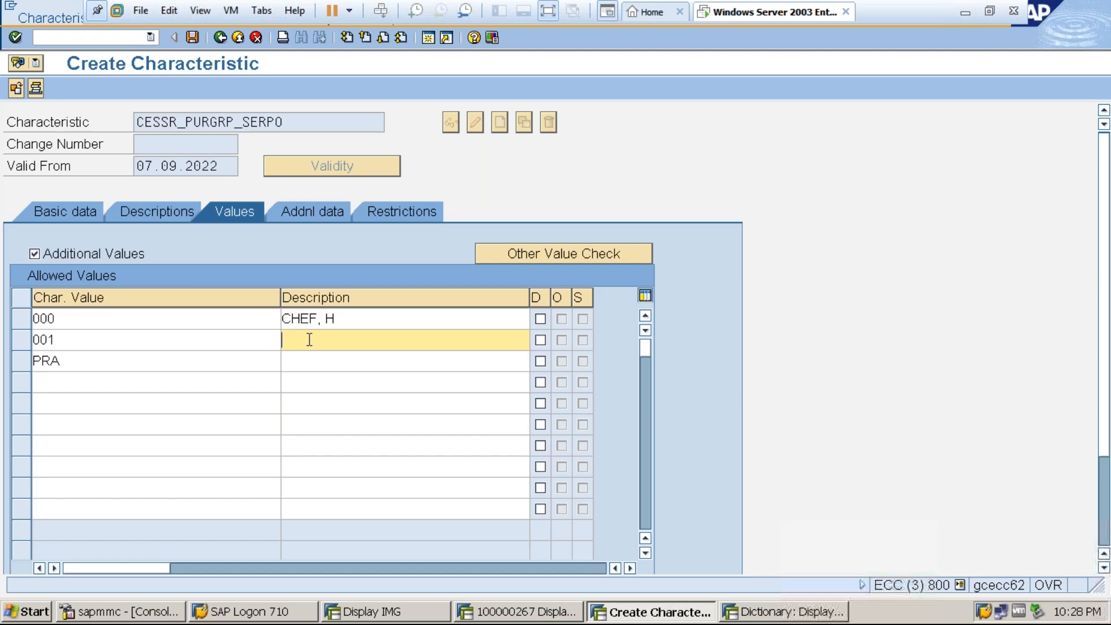
text(ASHWIN)
click(308, 360)
text(PRAKASH)
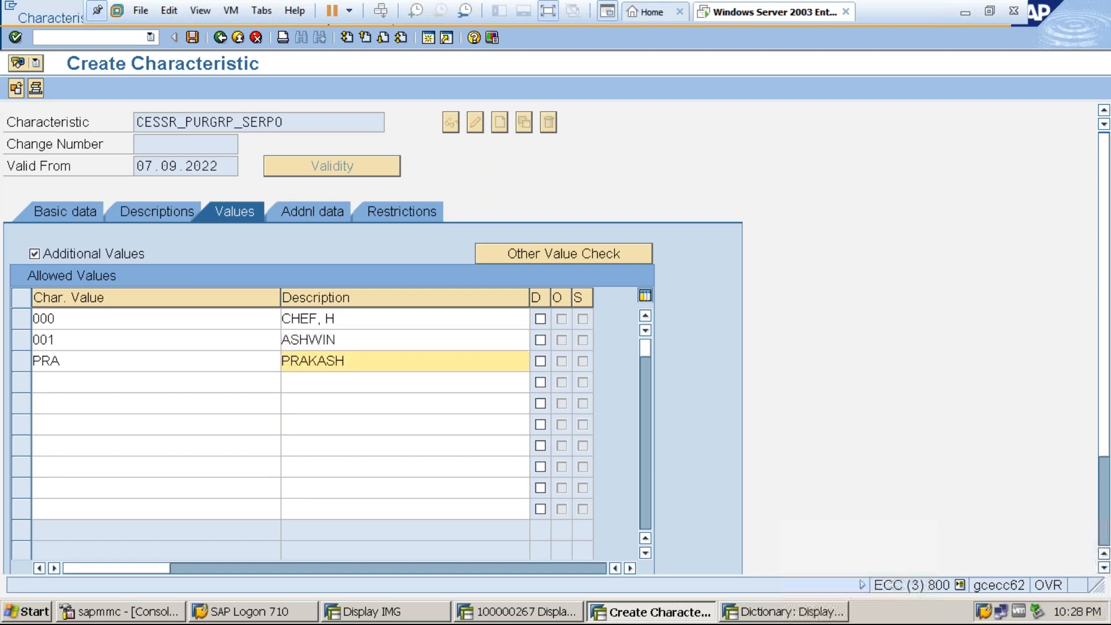
key(Return)
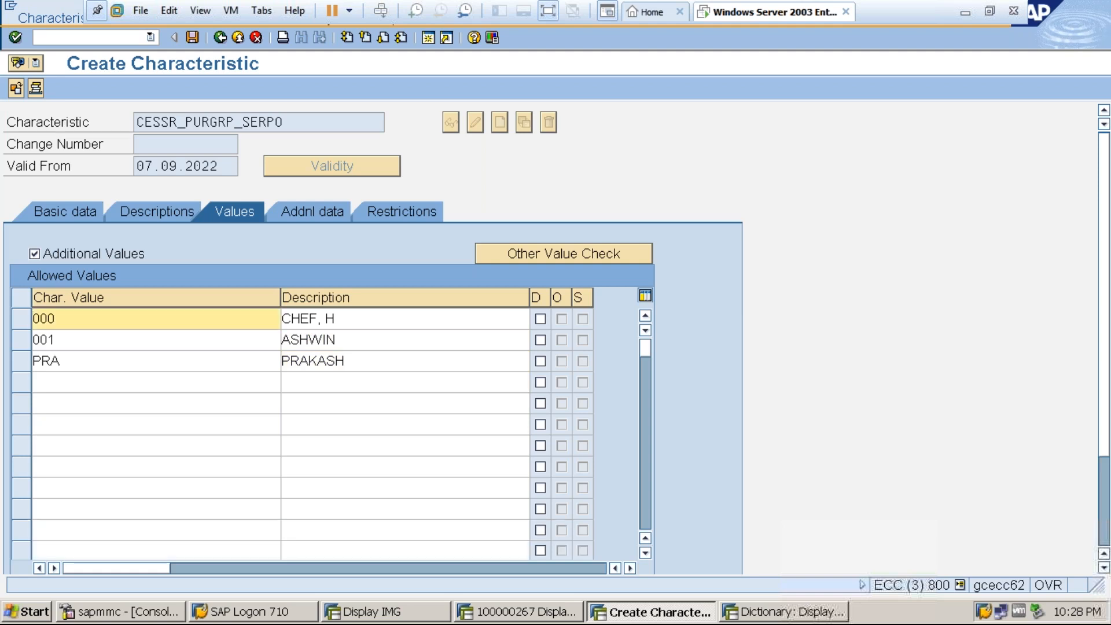
Restrict the characteristic to class type 032 and save it.
click(389, 213)
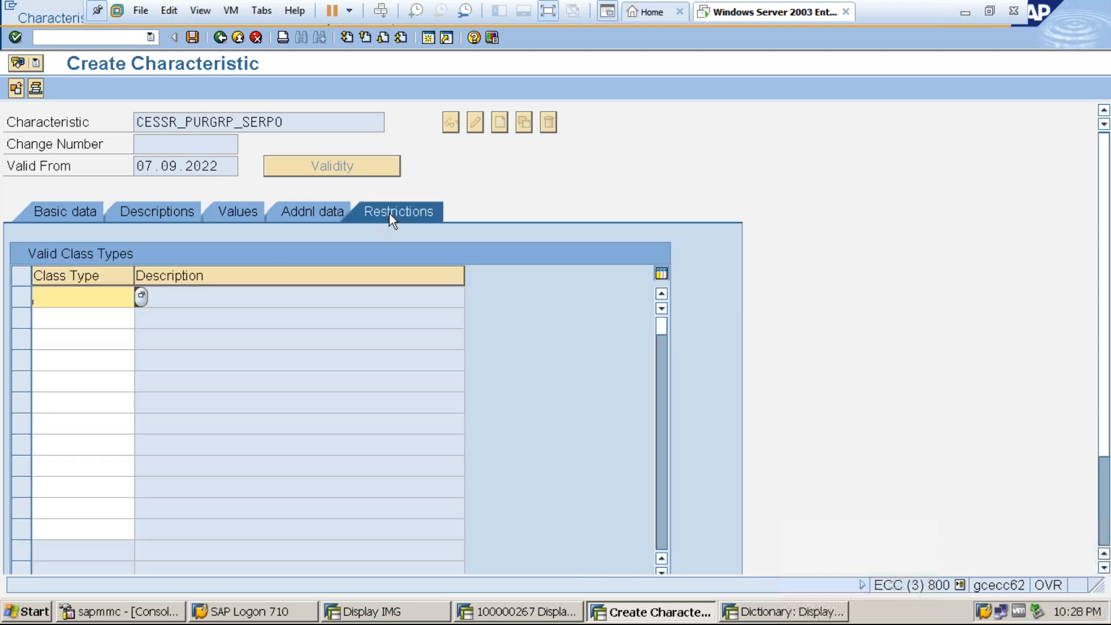
text(032)
key(Return)
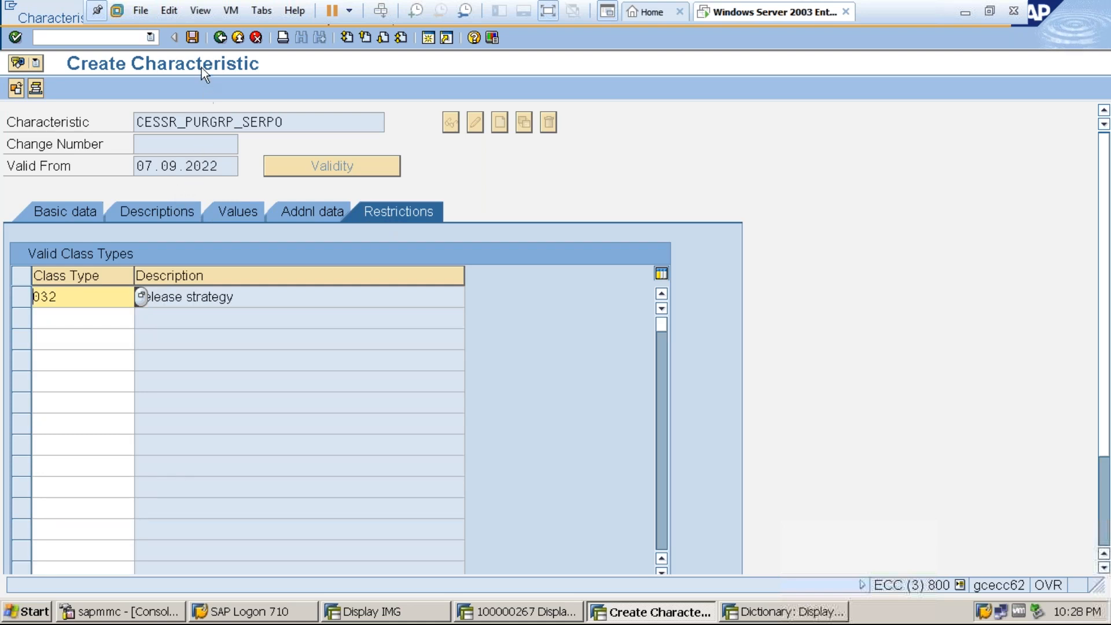
click(192, 37)
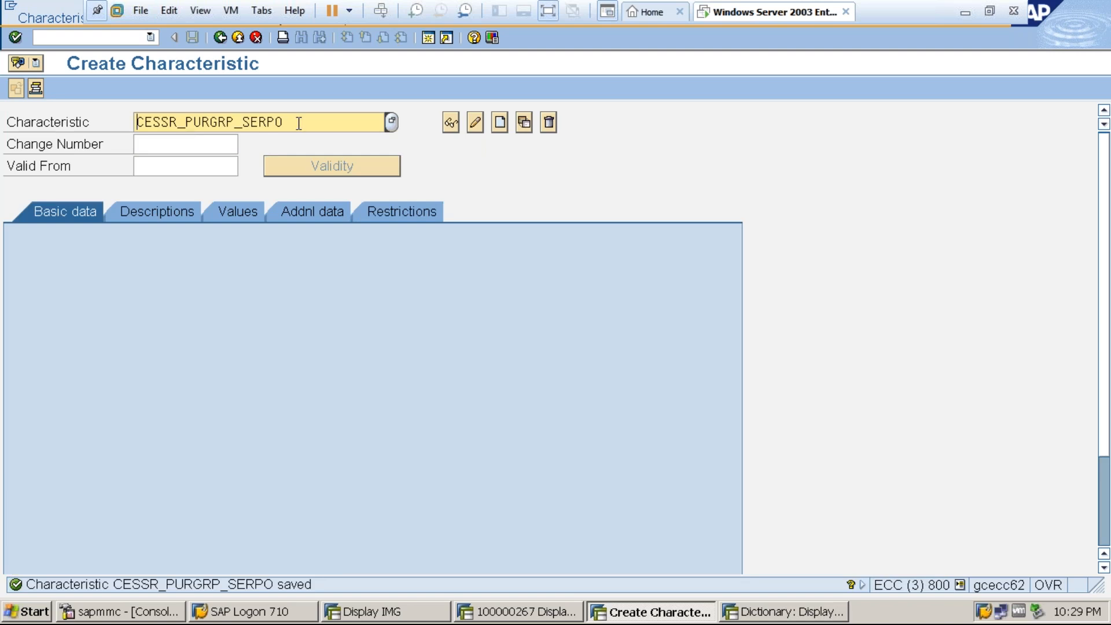
Copy the characteristic name CESSR_PURGRP_SERPO and start the class transaction CL02 in a new session.
drag(281, 122, 139, 124)
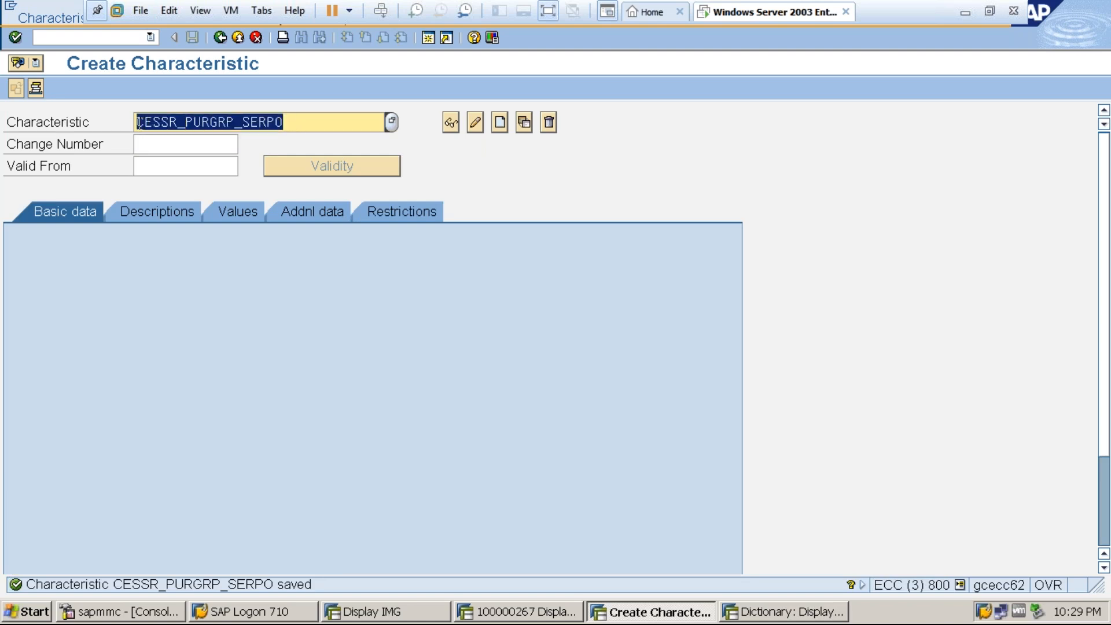
click(139, 122)
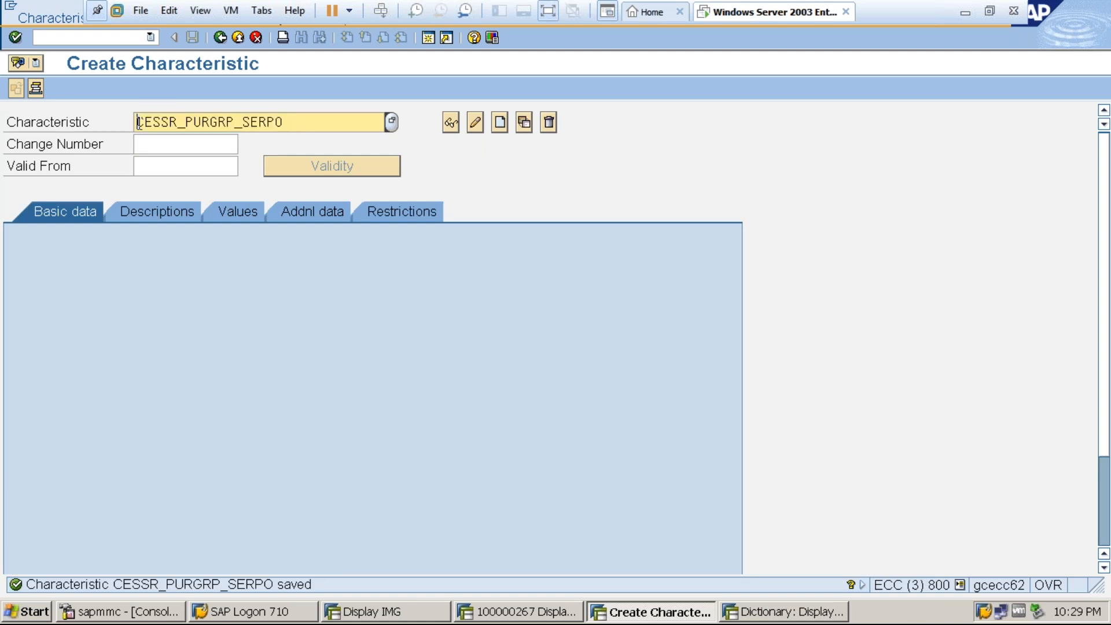
click(426, 38)
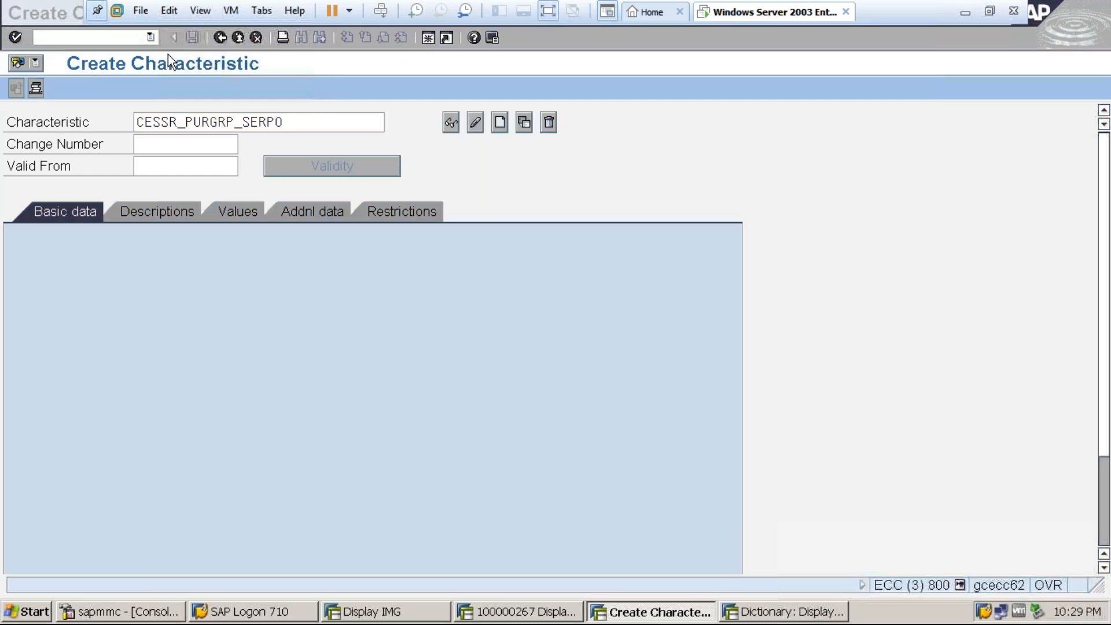
text(CL02)
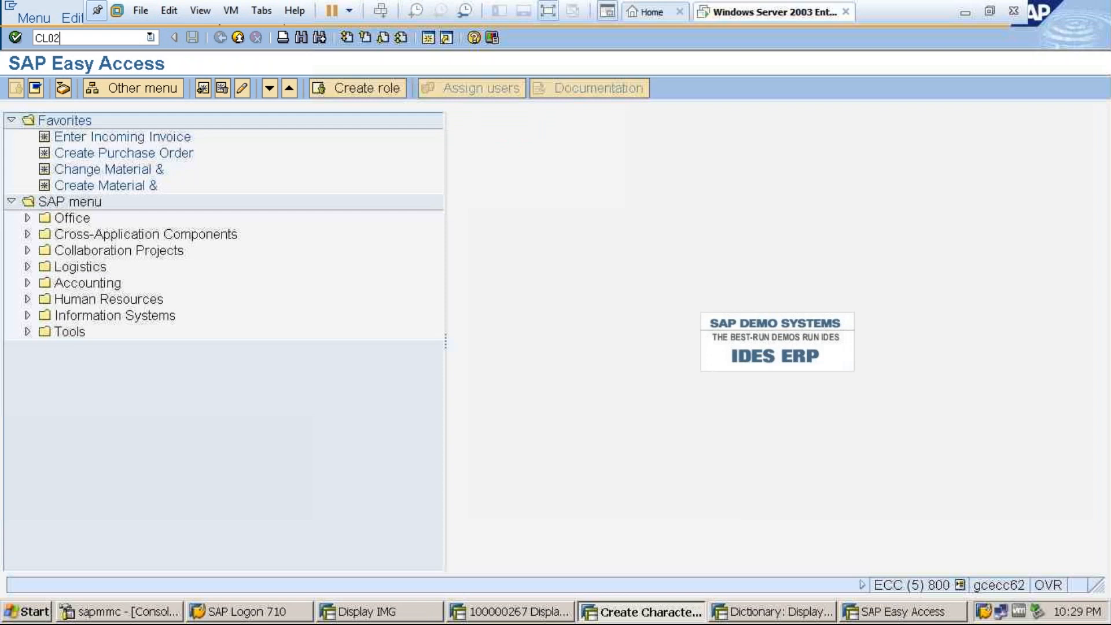
key(Return)
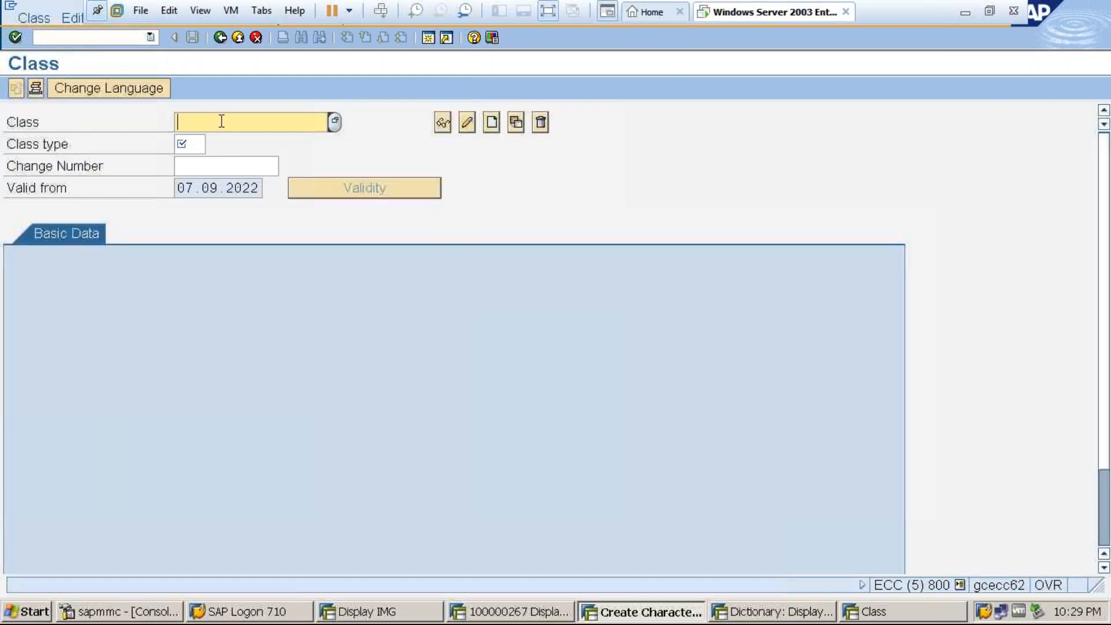
Enter CLASS_SES_PO as the class name with class type 032 and confirm the entries.
text(CL)
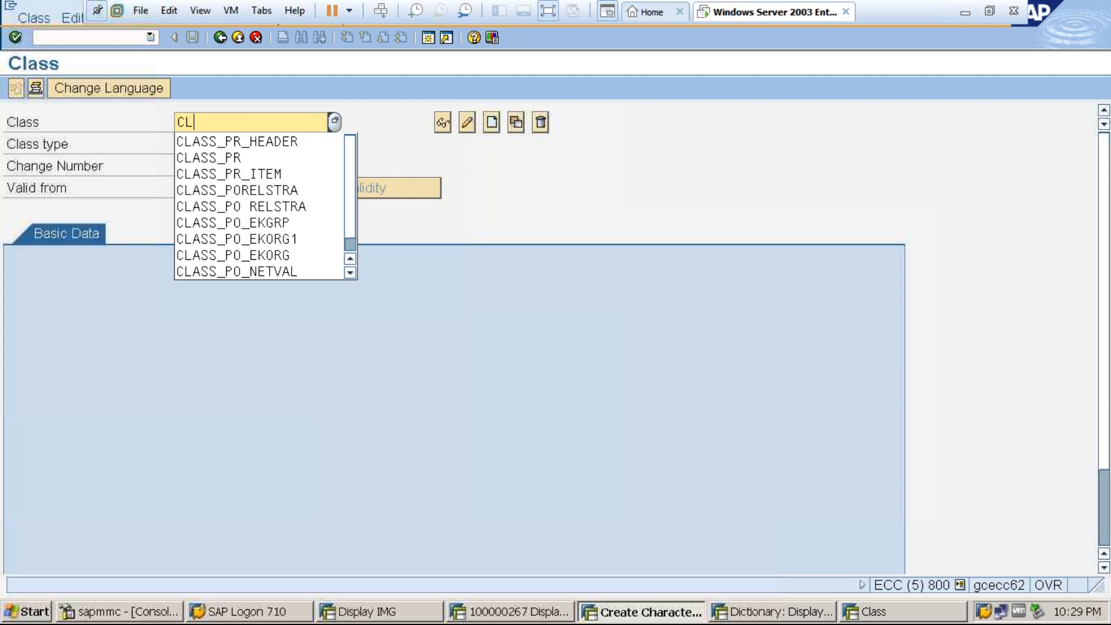
text(ASS_ses)
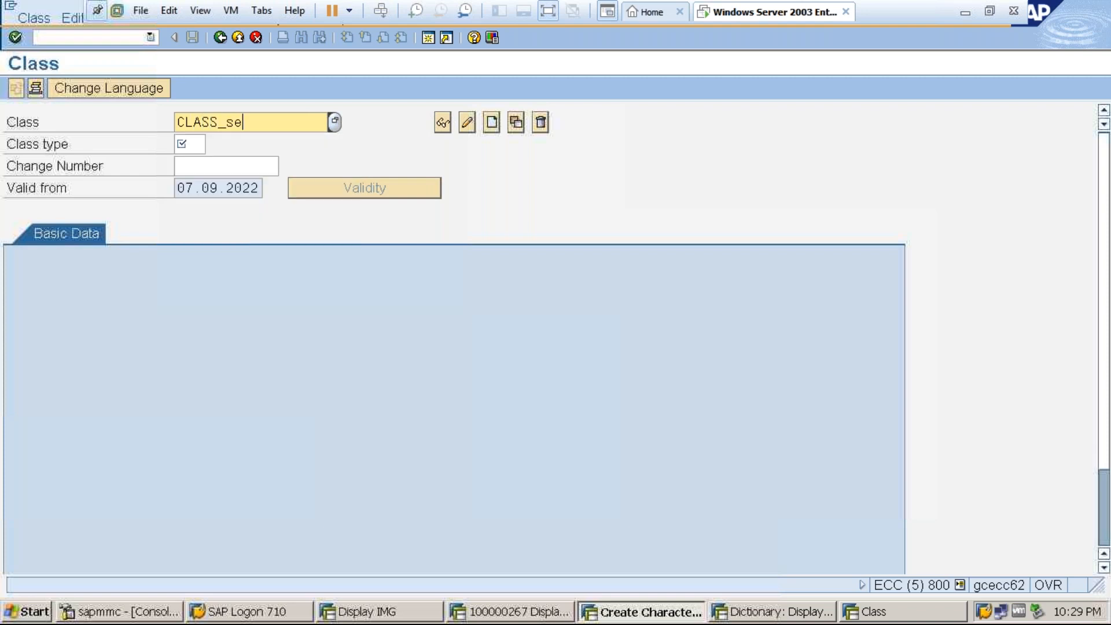
key(BackSpace)
key(BackSpace)
key(BackSpace)
text(SES_P0)
click(198, 145)
text(032)
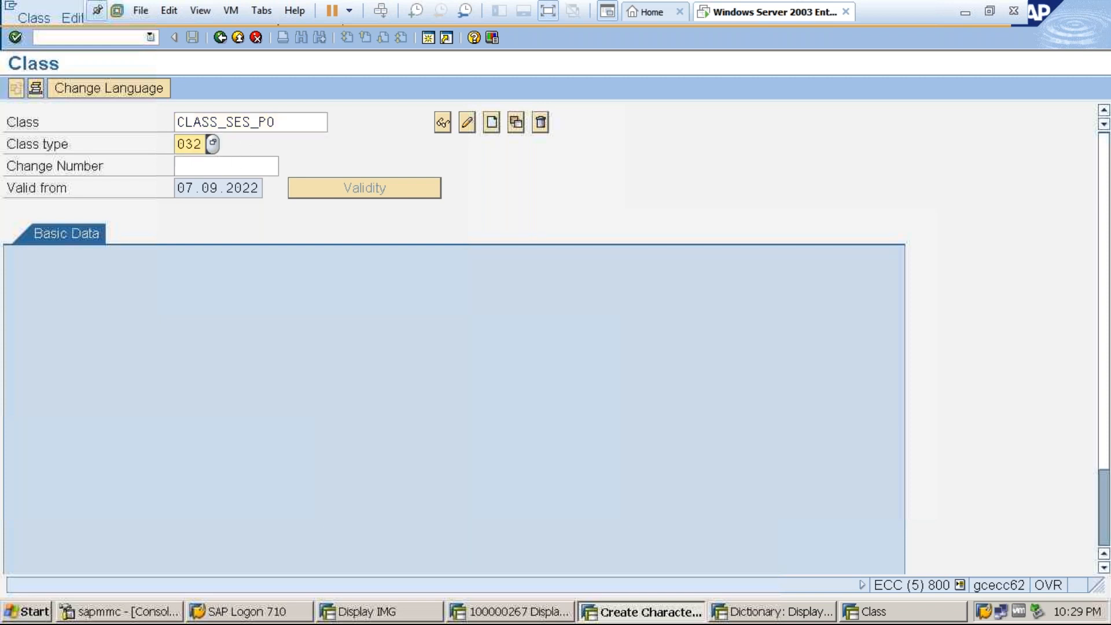
key(Return)
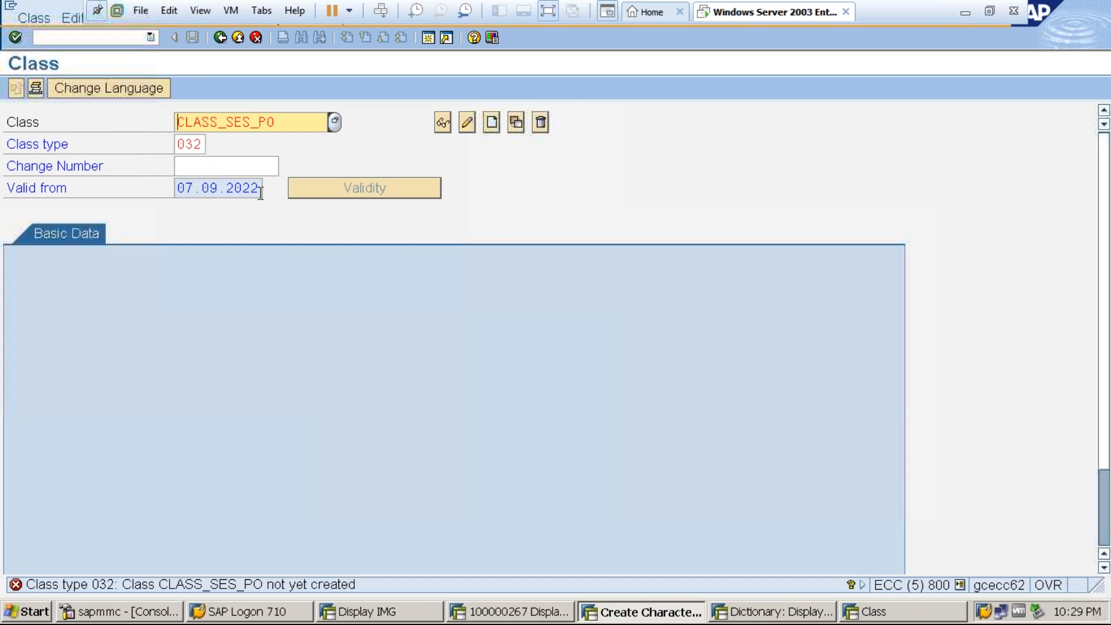
Create the class CLASS_SES_PO with the description CLASS FOR SES RELEASE STRATEGY AT P.GRP.
click(491, 125)
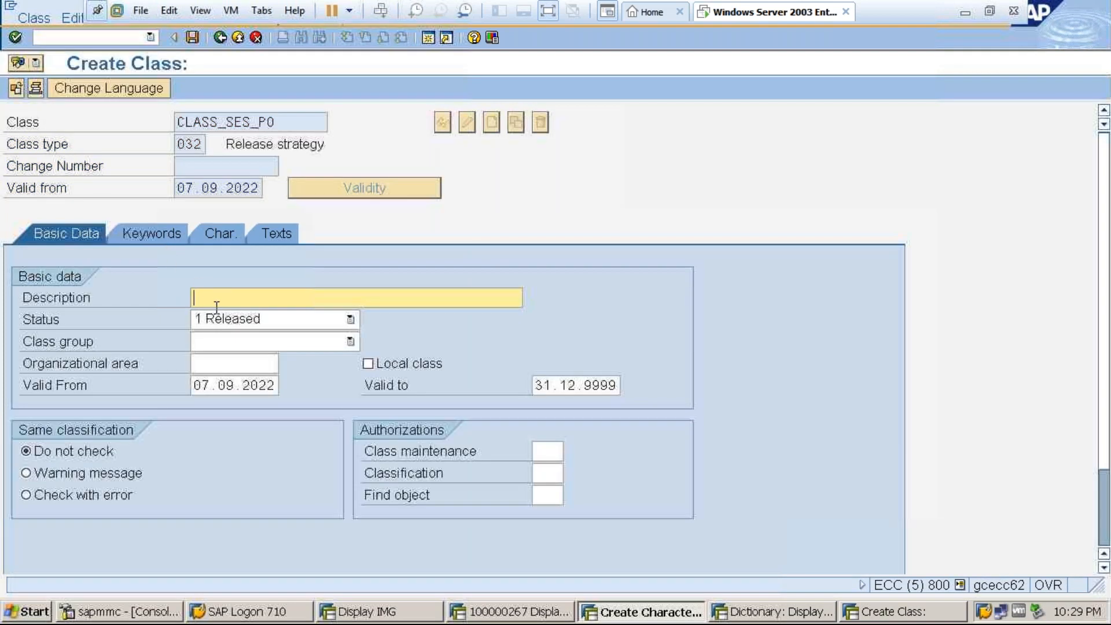
text(CLASS FOR SES RELEASE STRATEGY)
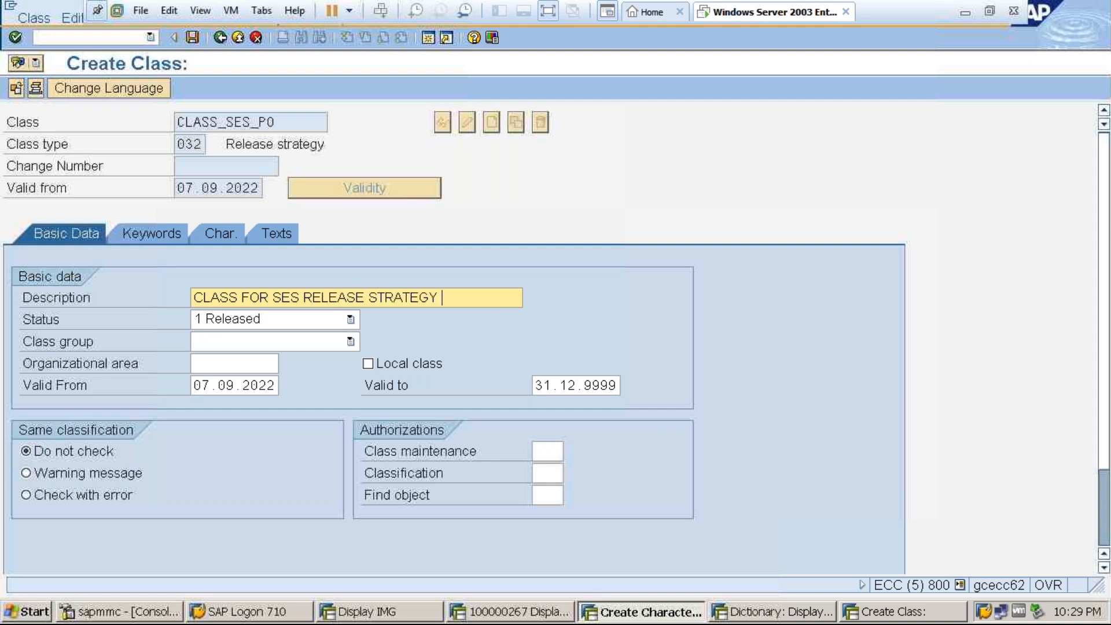
text( AT P.GRP)
Assign the copied characteristic CESSR_PURGRP_SERPO to the class and save the class.
click(214, 236)
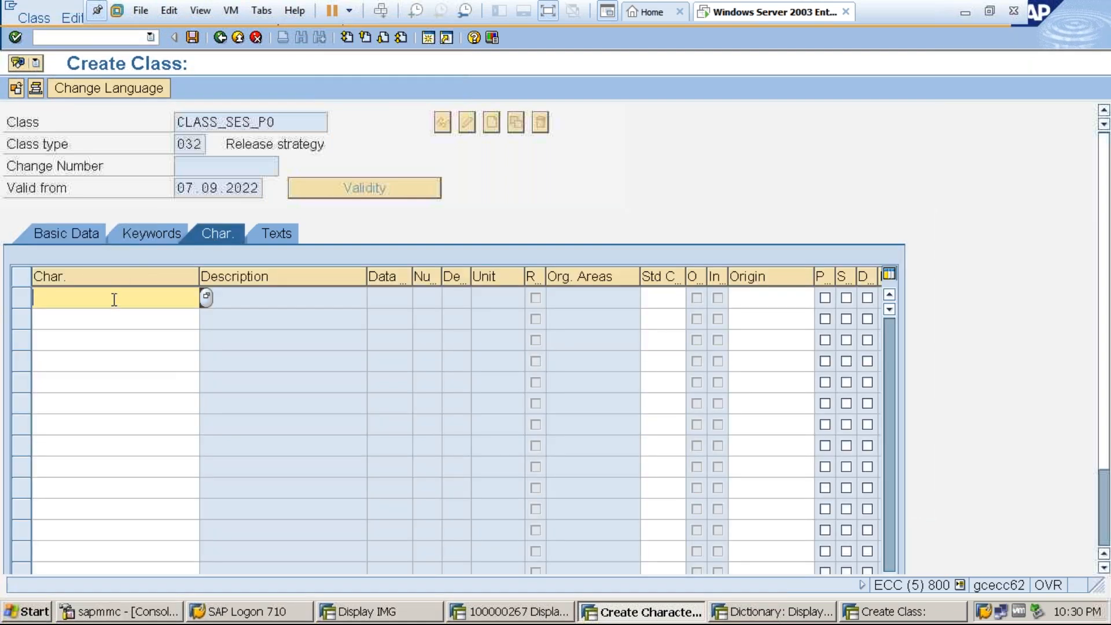
key(ctrl+v)
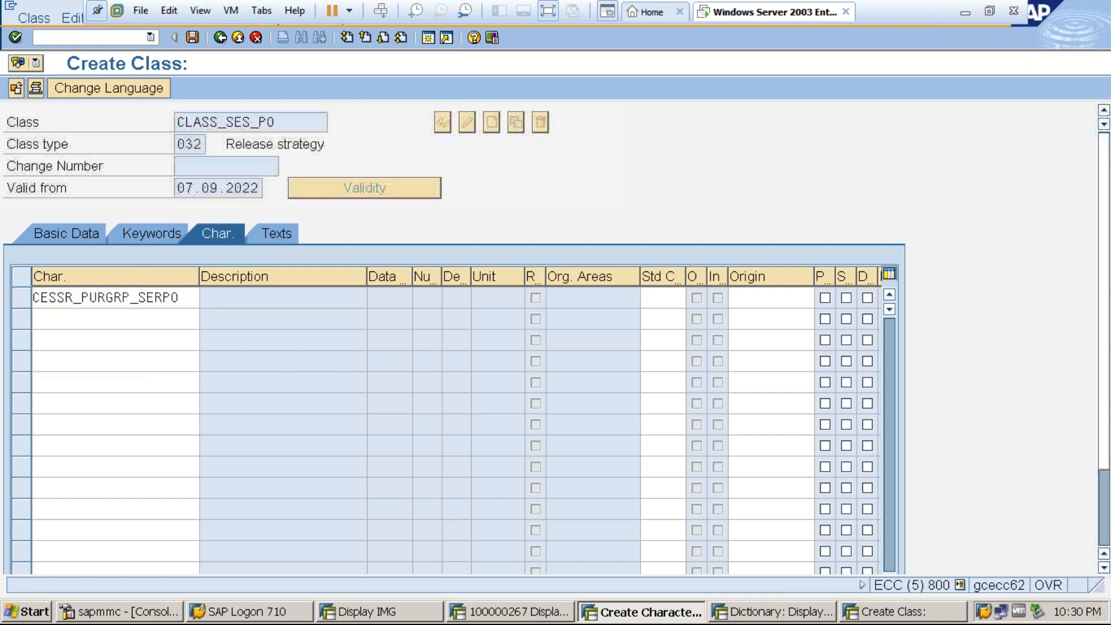
key(Return)
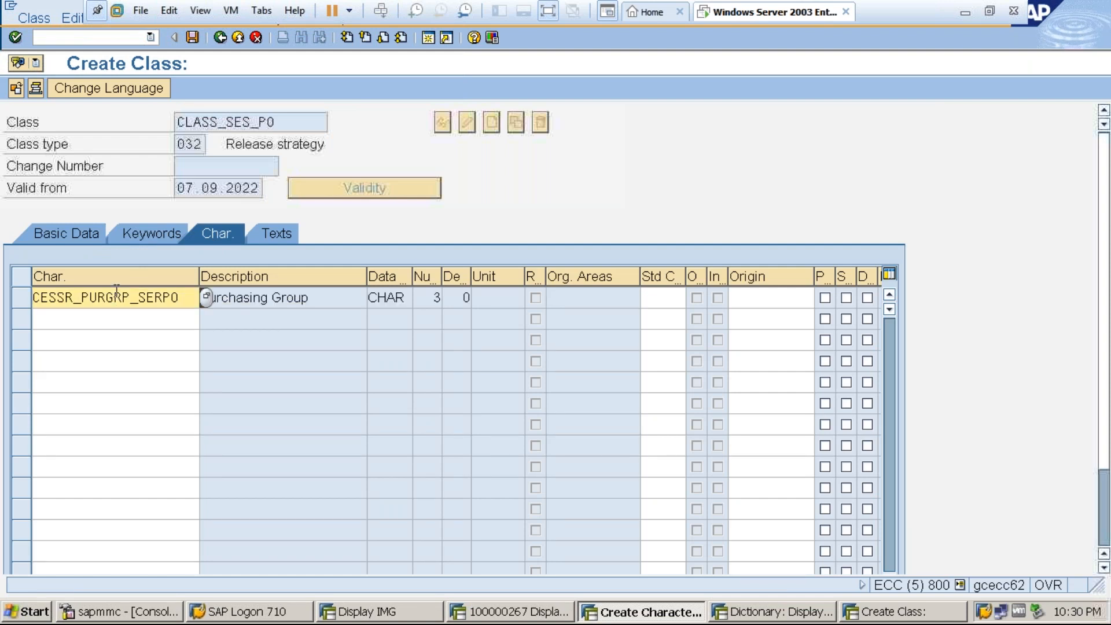
click(193, 37)
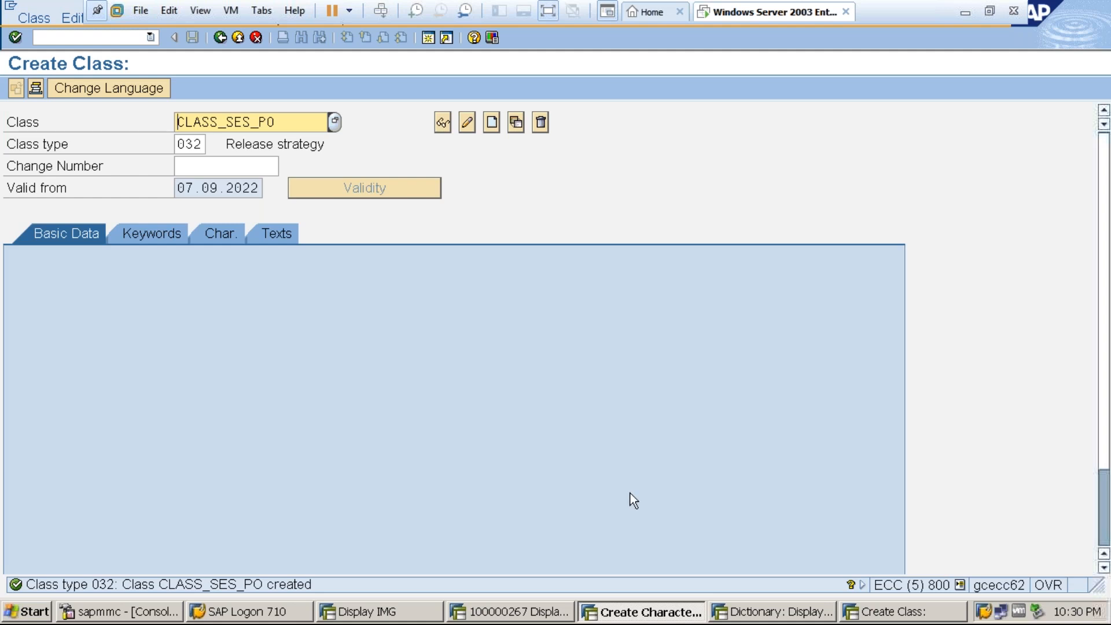
Examine the purchasing organization and plant components of the CESSR structure in the Dictionary session.
click(773, 614)
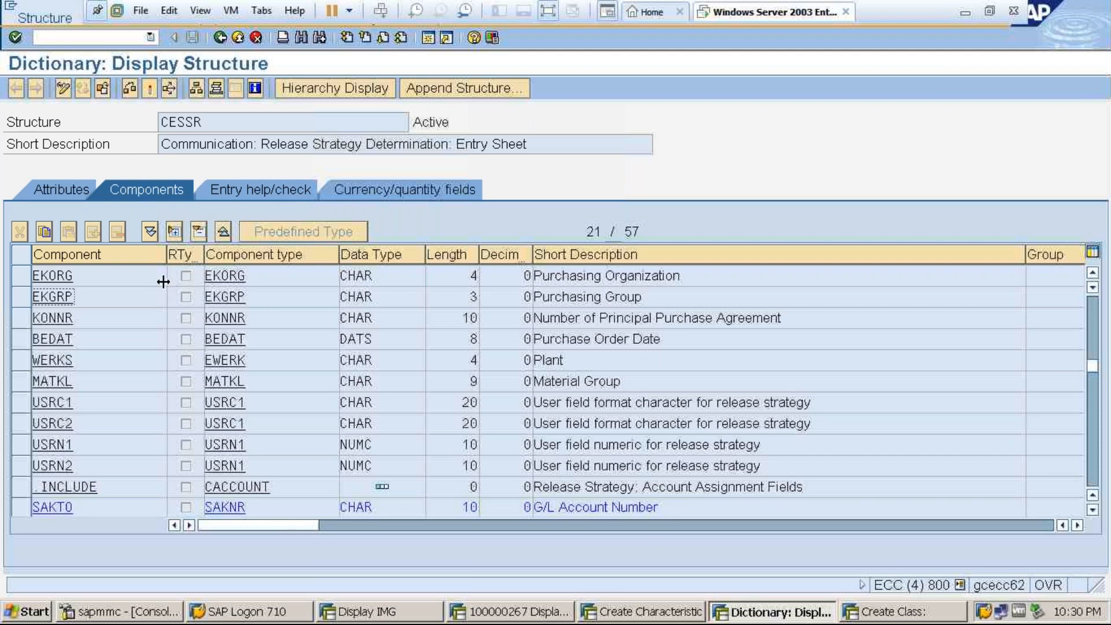
click(139, 275)
click(564, 276)
click(570, 361)
click(83, 362)
click(236, 124)
Exit the characteristic, Dictionary and class transactions and close their sessions to return to the IMG.
click(645, 611)
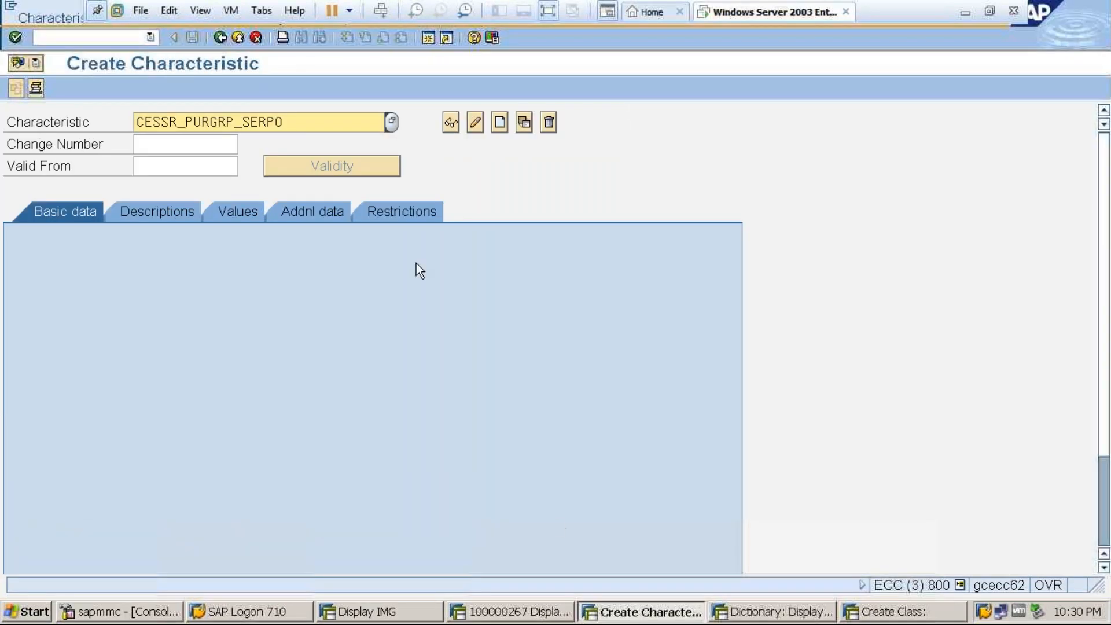
click(242, 39)
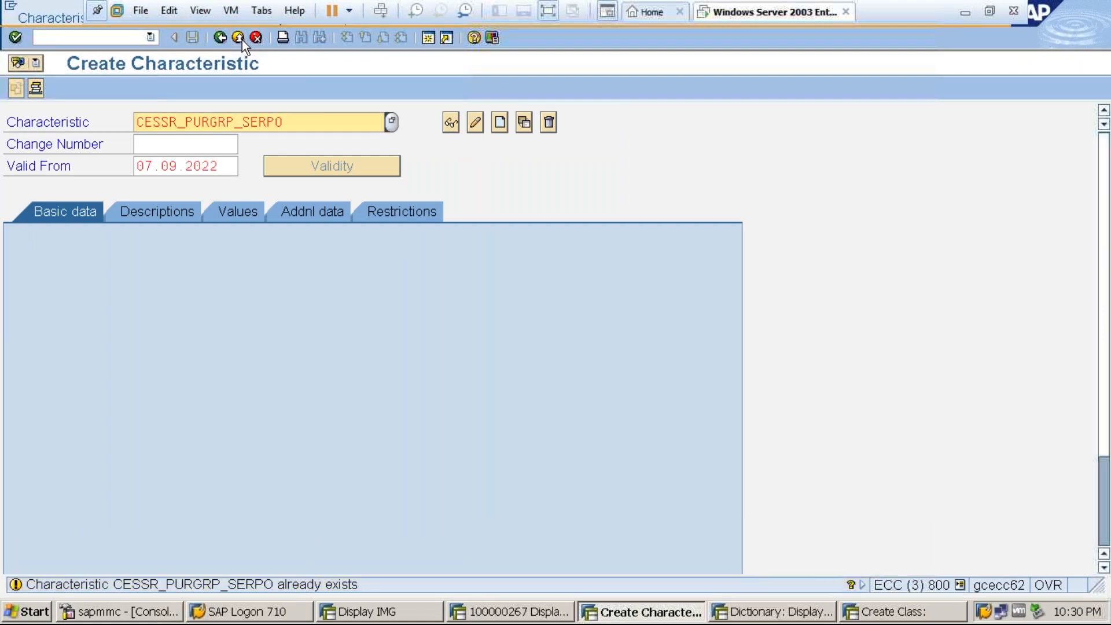
click(242, 39)
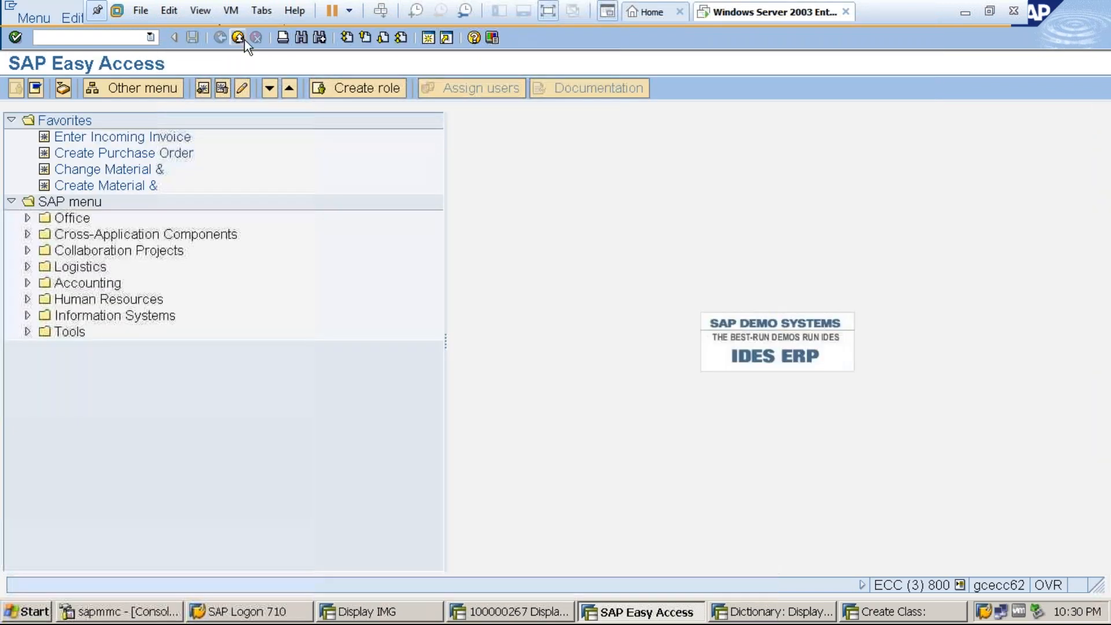
click(242, 41)
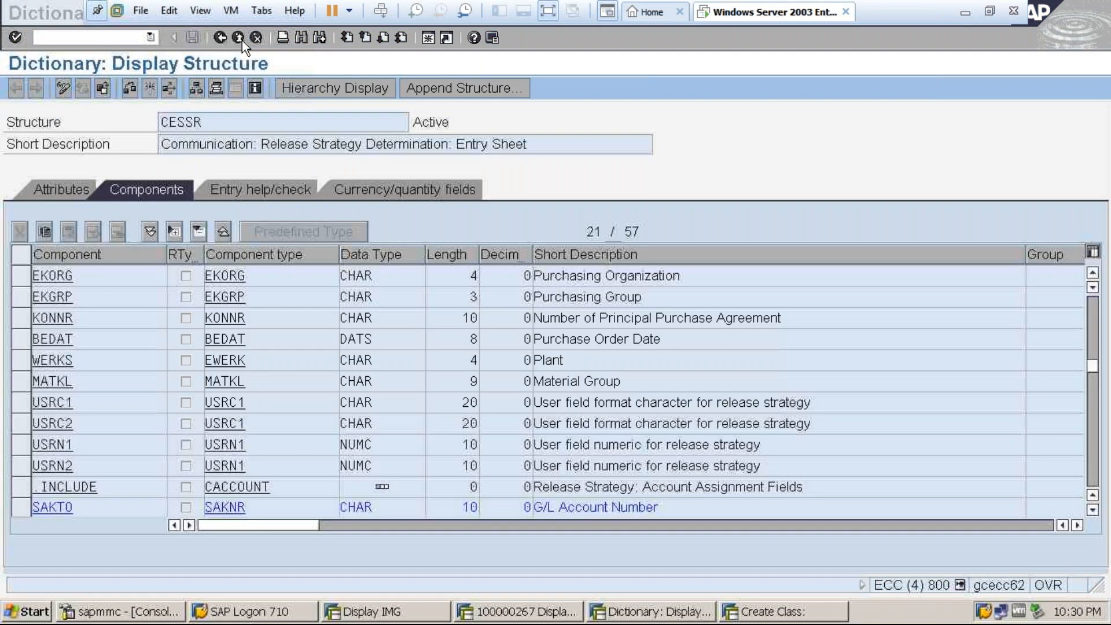
click(242, 40)
click(242, 41)
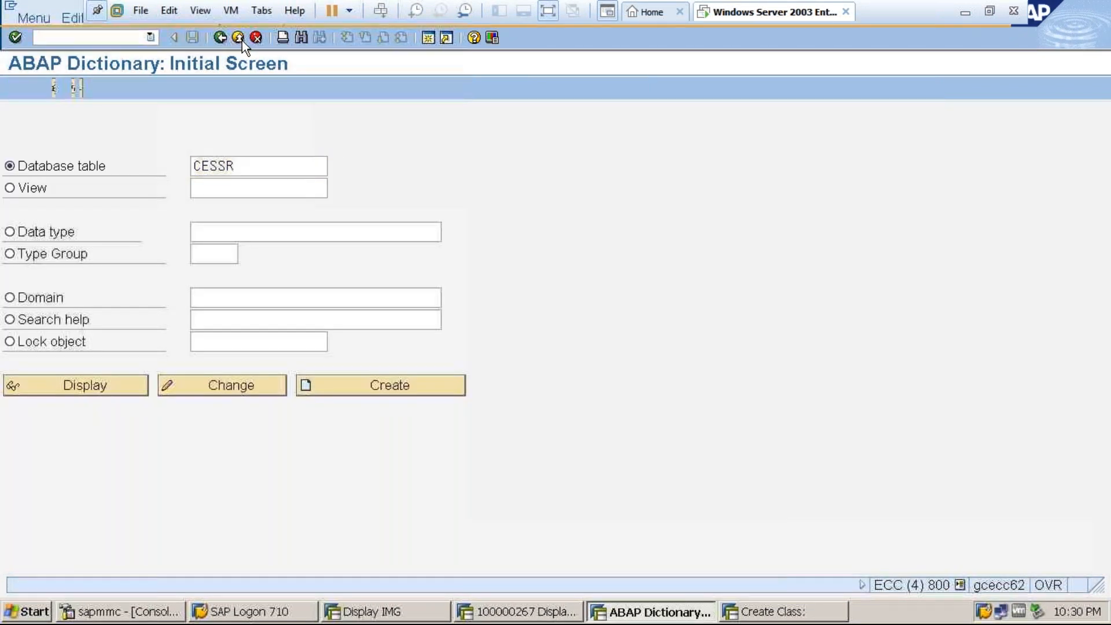
click(242, 40)
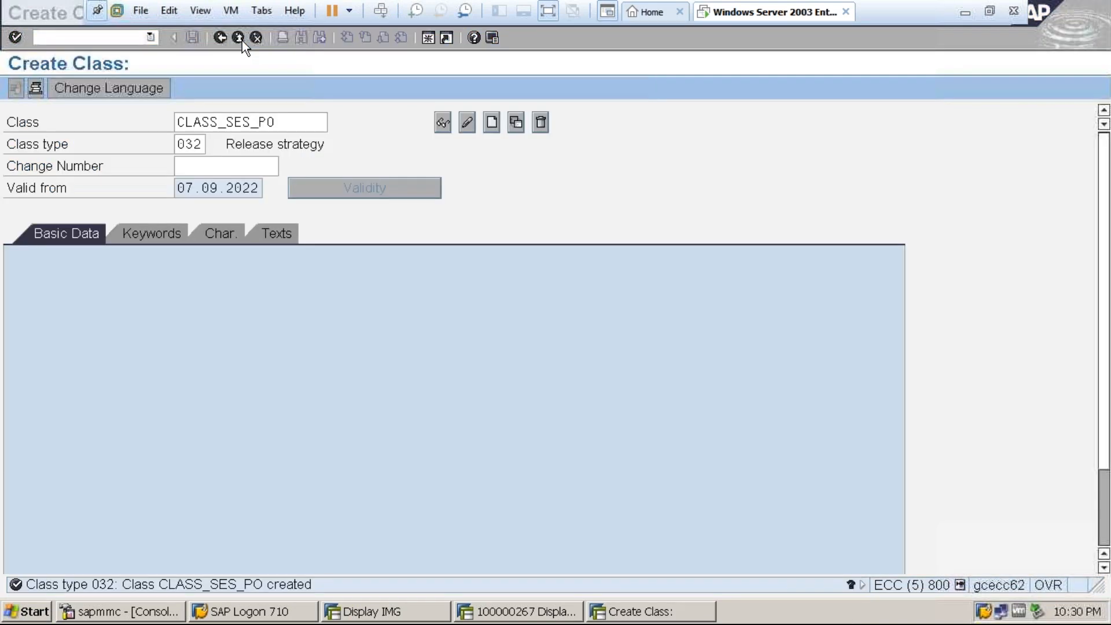
click(242, 40)
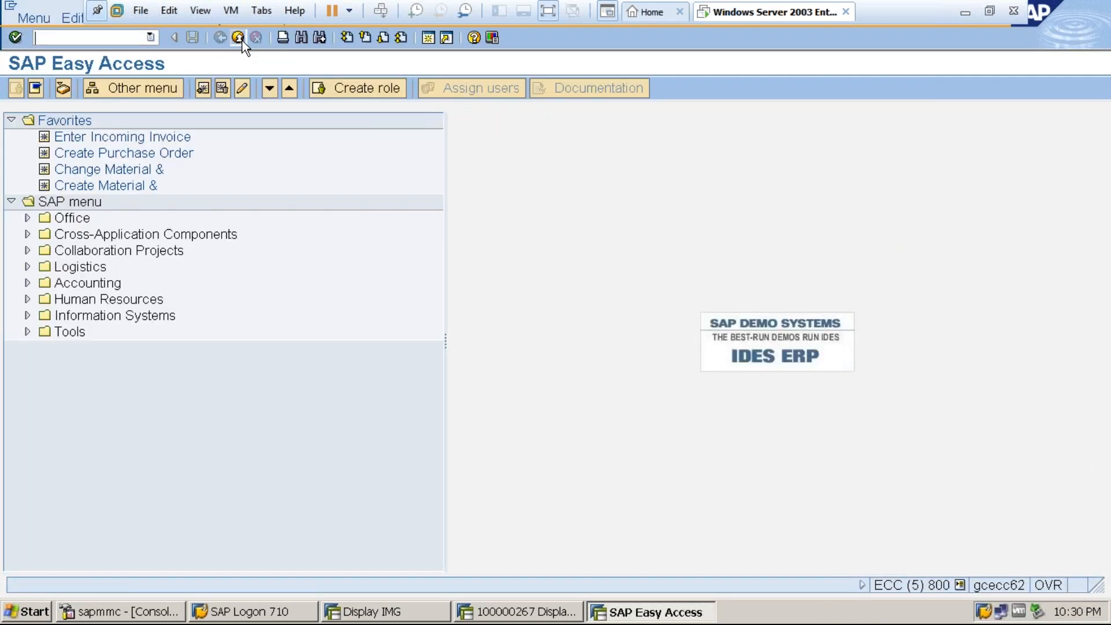
click(242, 40)
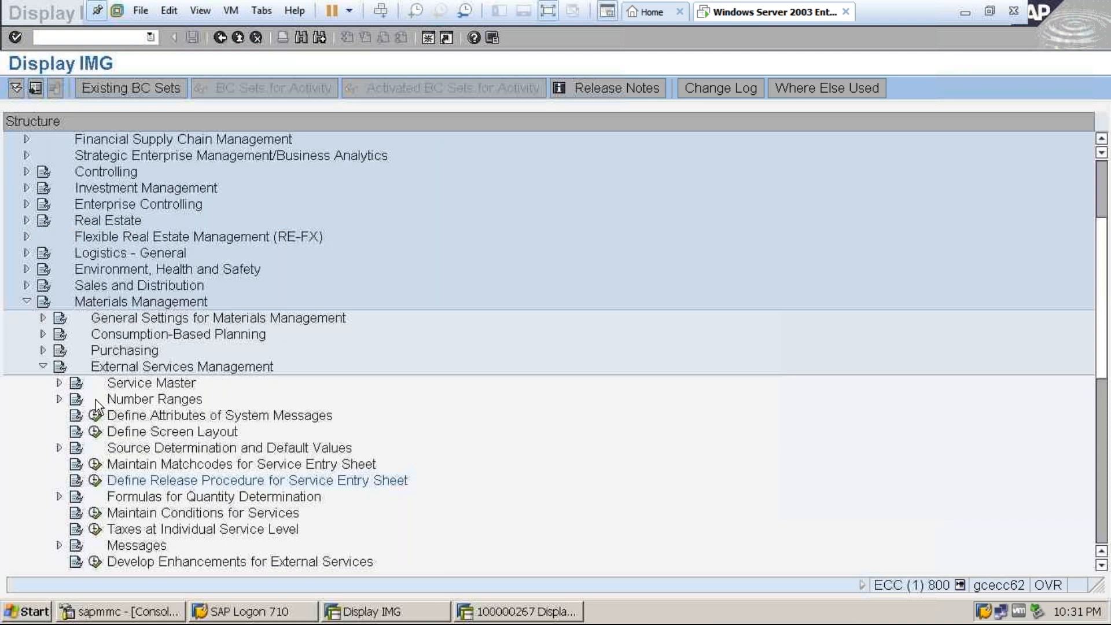
Open Release Groups under Define Release Procedure for Service Entry Sheet and add a new entry with release group SE.
click(94, 480)
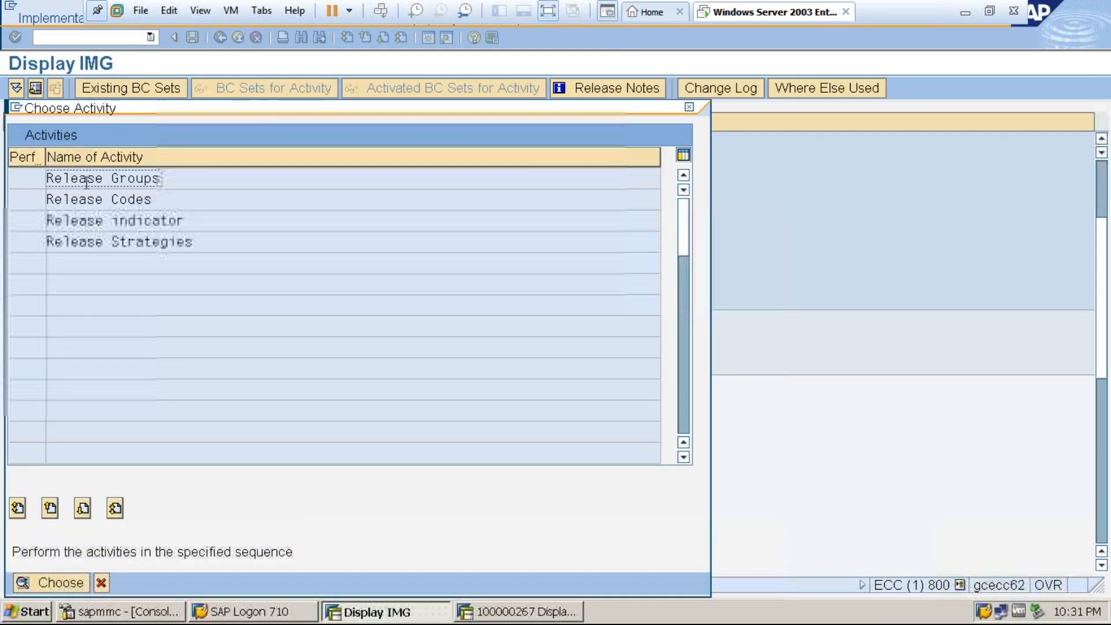
double_click(86, 181)
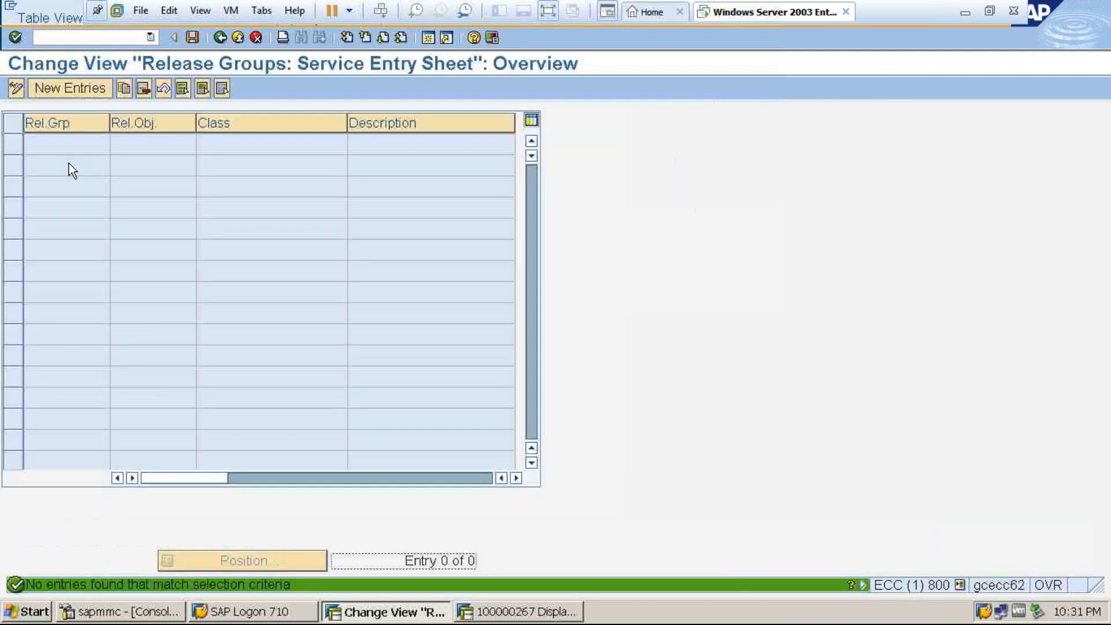
click(50, 90)
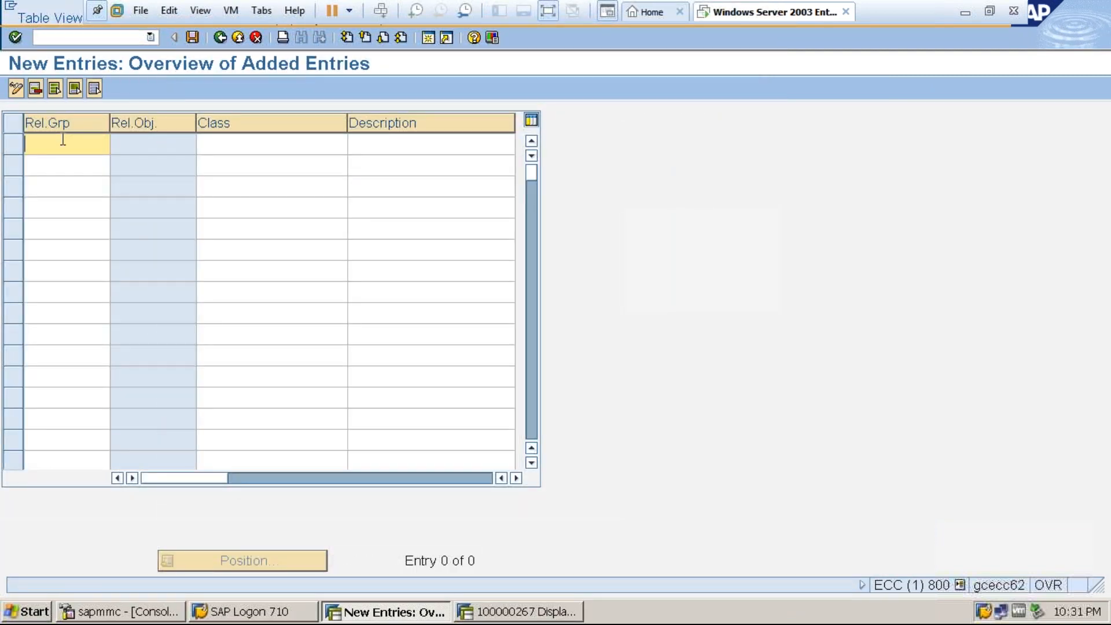
text(SE)
Start CL02 in a new session and copy the class name CLASS_SES_PO for the release group entry.
click(219, 143)
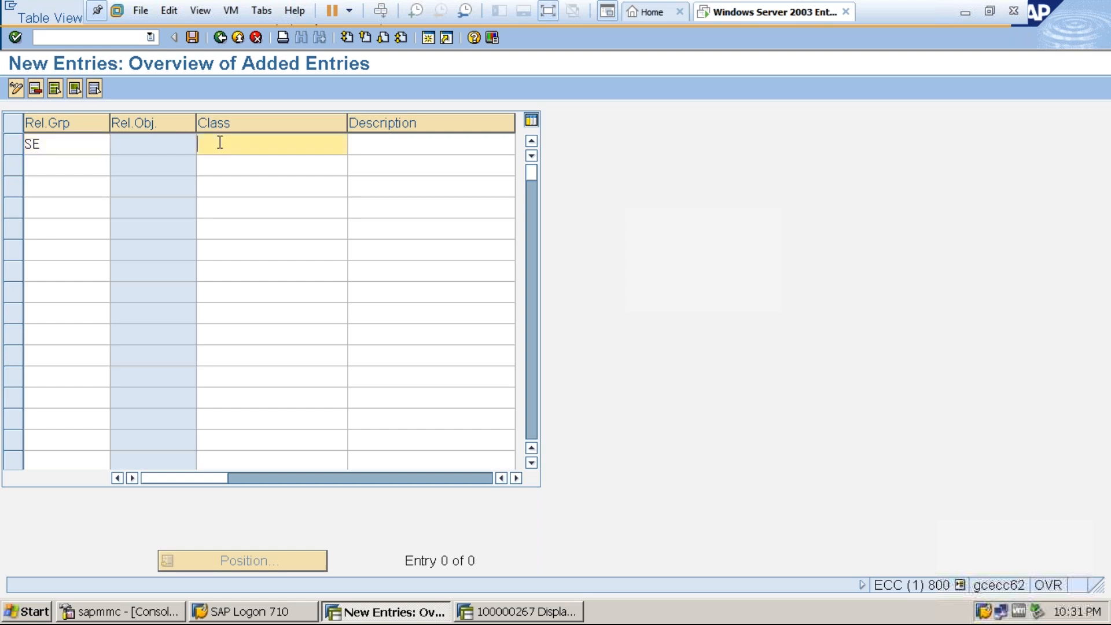
click(426, 37)
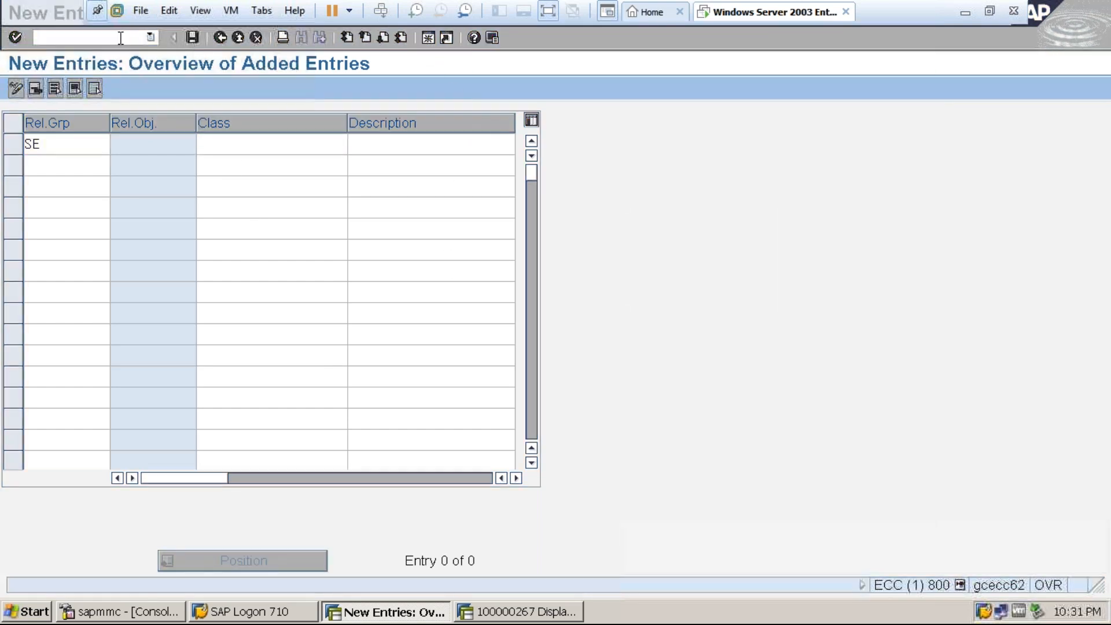
text(CL02)
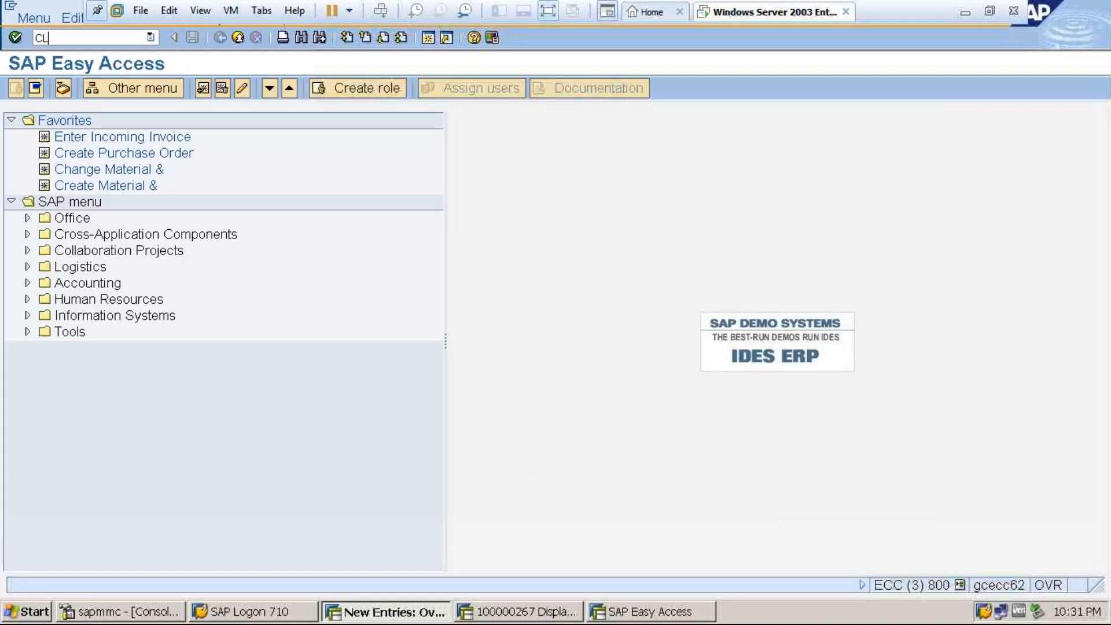
key(Return)
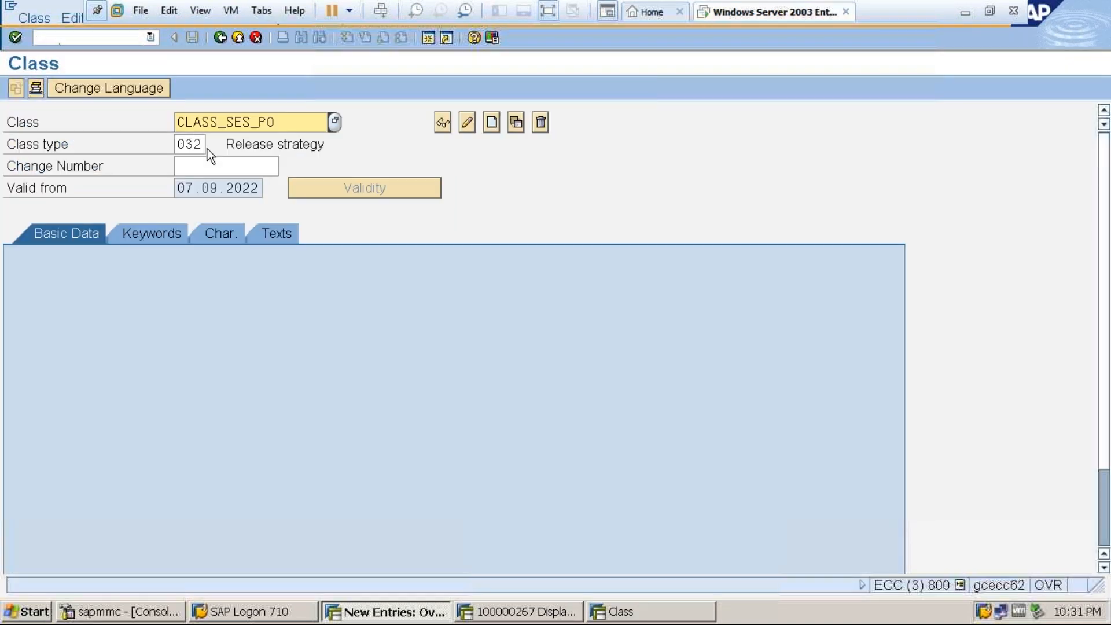
drag(276, 122, 181, 123)
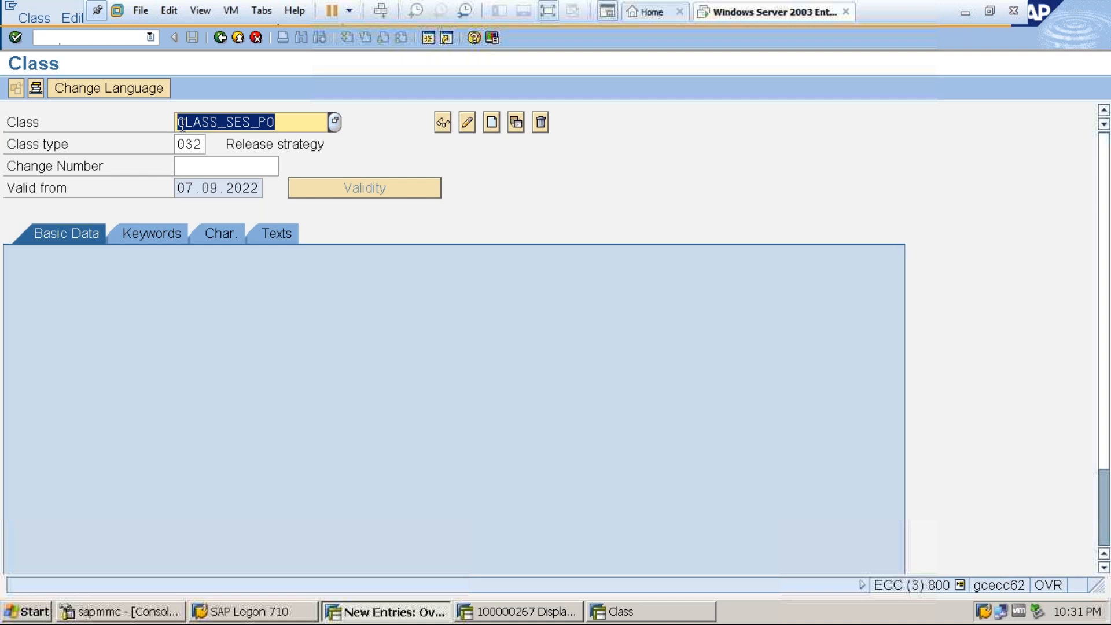
key(ctrl+c)
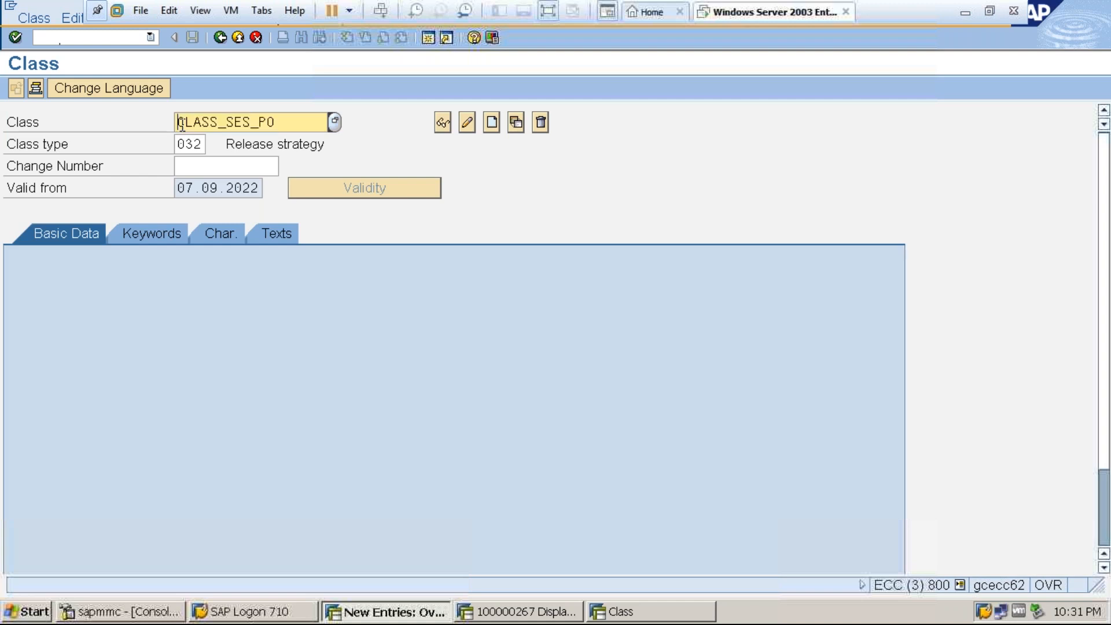
Assign the copied class CLASS_SES_PO and the description CLASS FOR SES to release group SE, then save and leave the view.
click(621, 612)
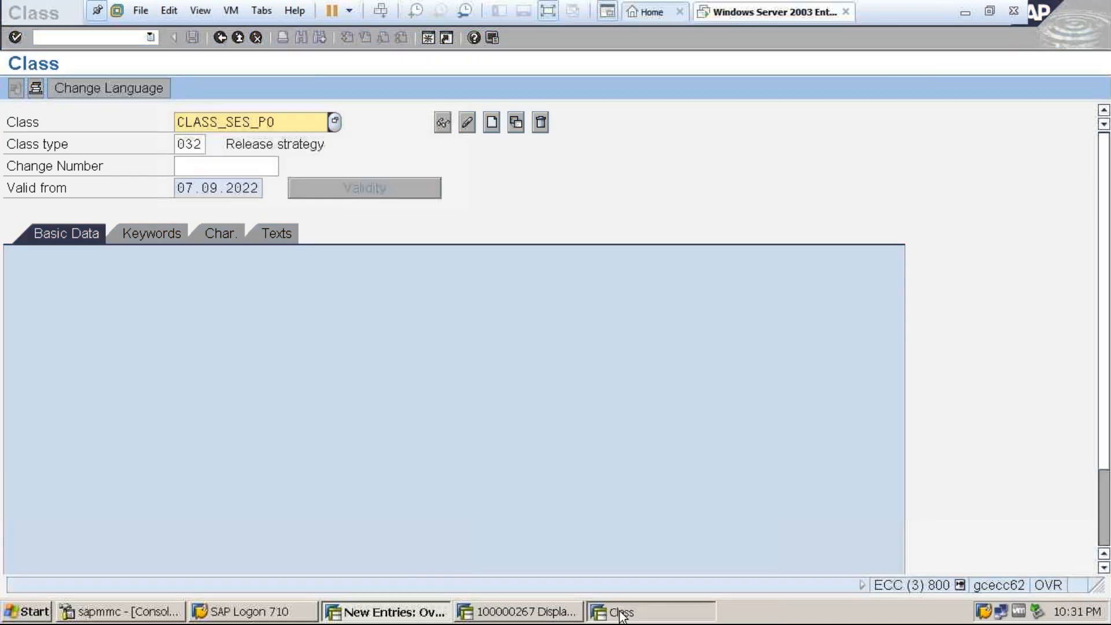
click(426, 612)
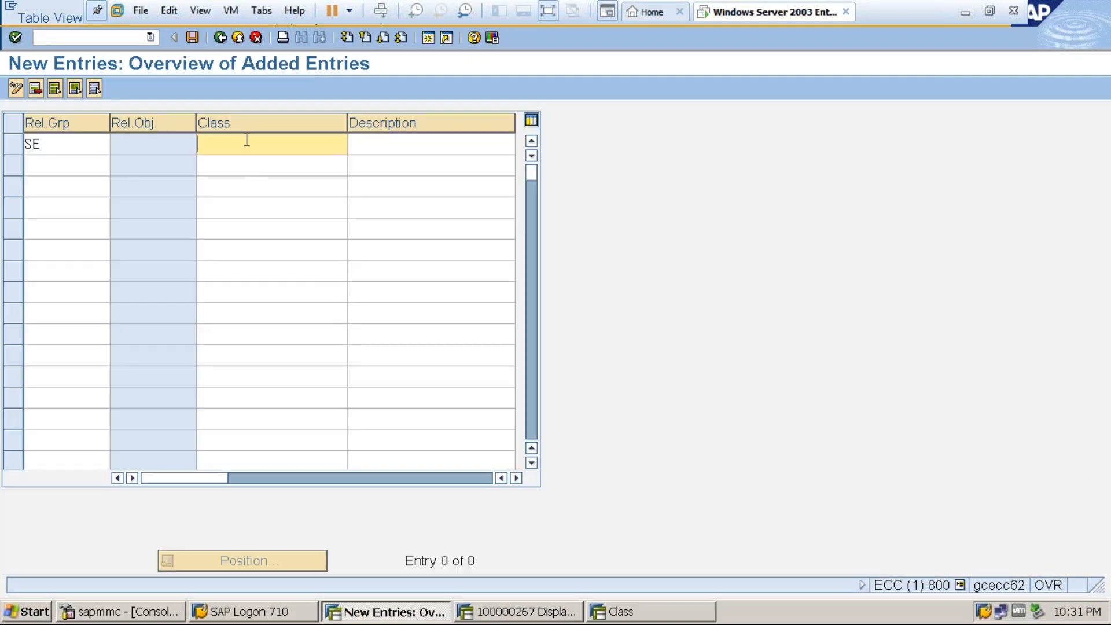
key(ctrl+v)
click(377, 146)
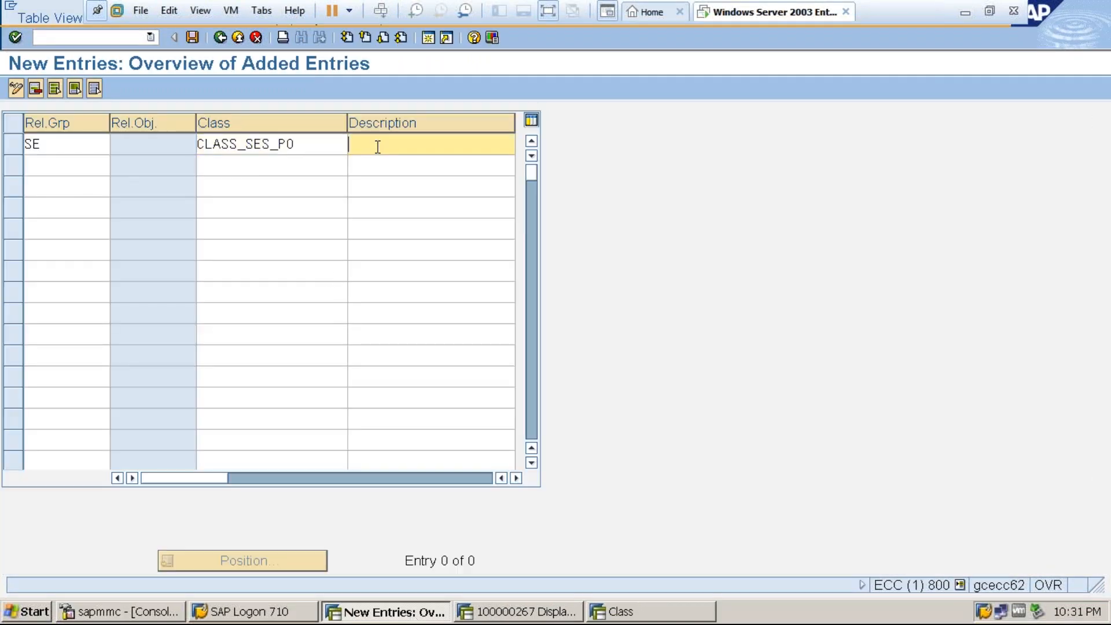
text(CLASS FOR SES)
click(192, 37)
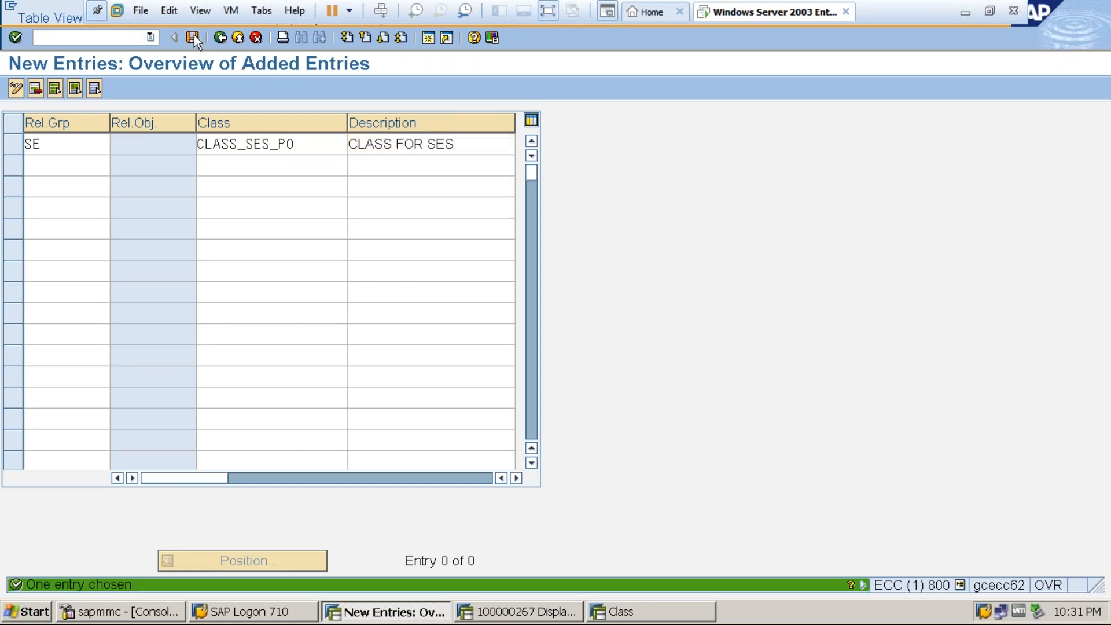
click(223, 38)
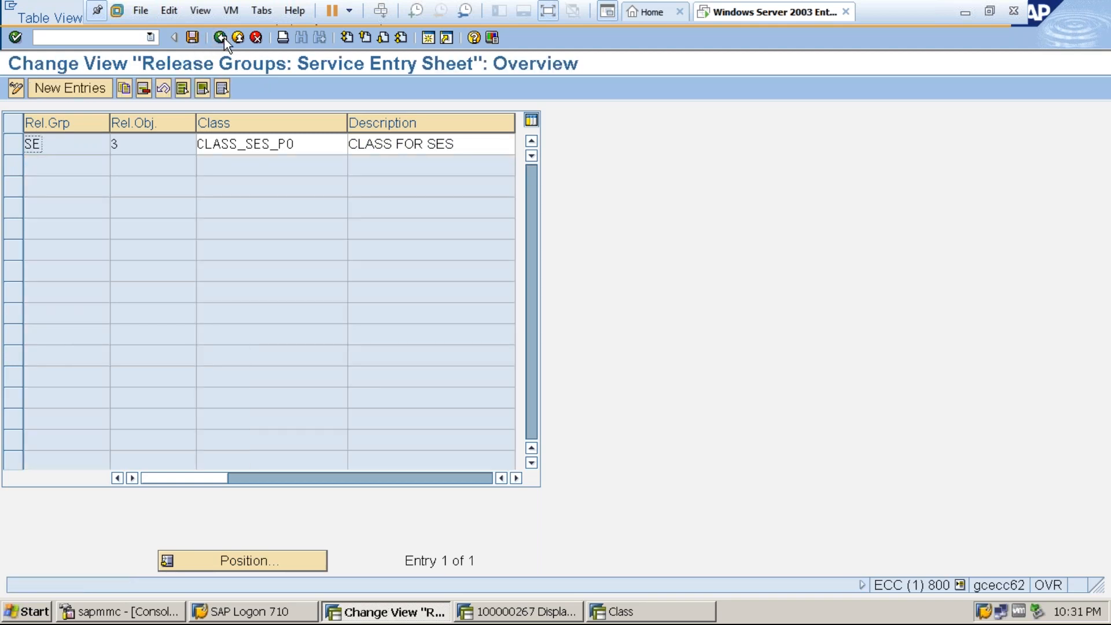
click(223, 38)
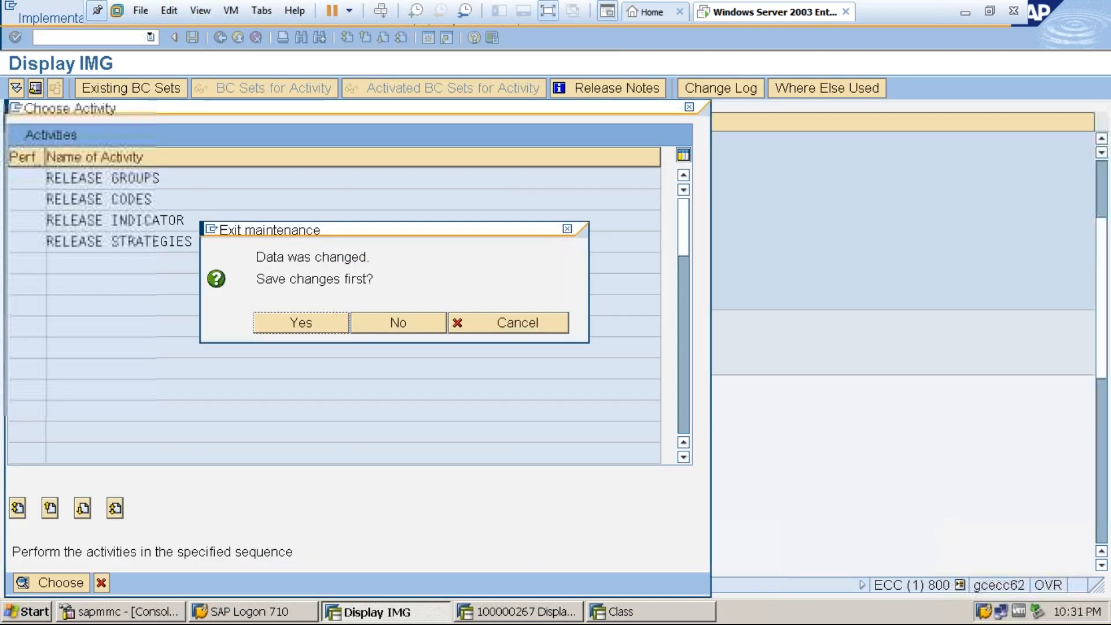
click(300, 324)
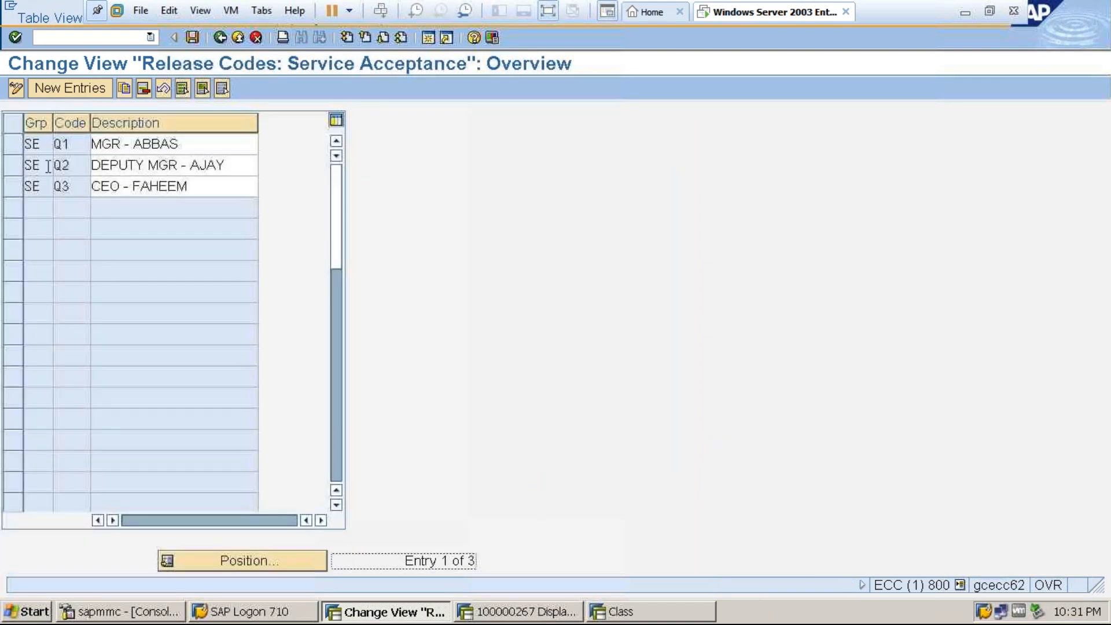
Delete the release codes Q1, Q2 and Q3 of group SE and save the deletion under the proposed customizing request.
click(12, 144)
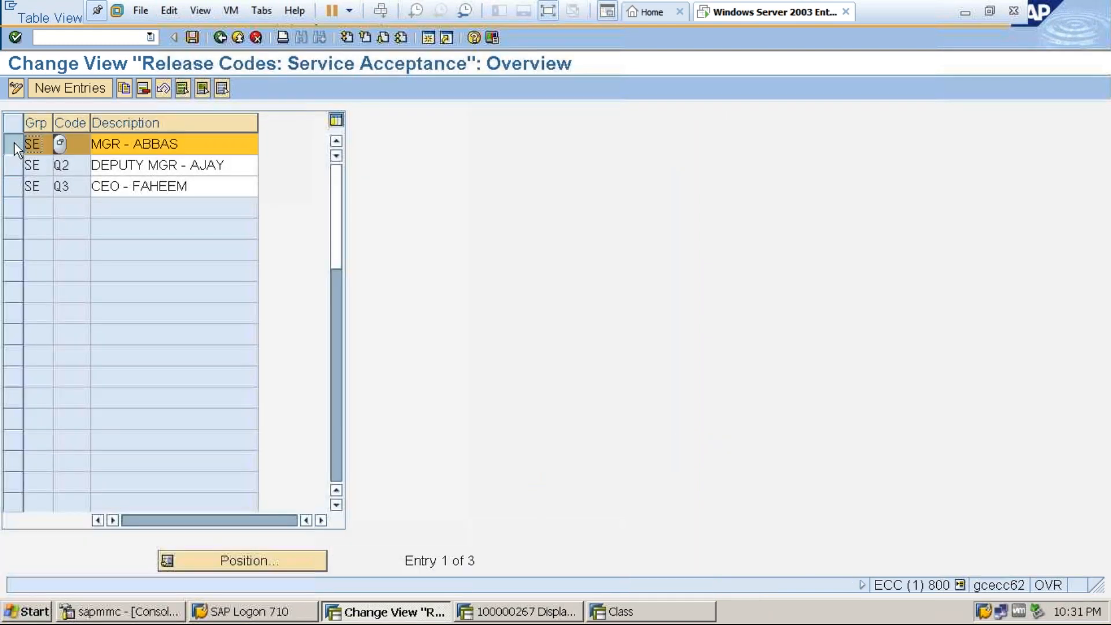
click(15, 164)
click(19, 187)
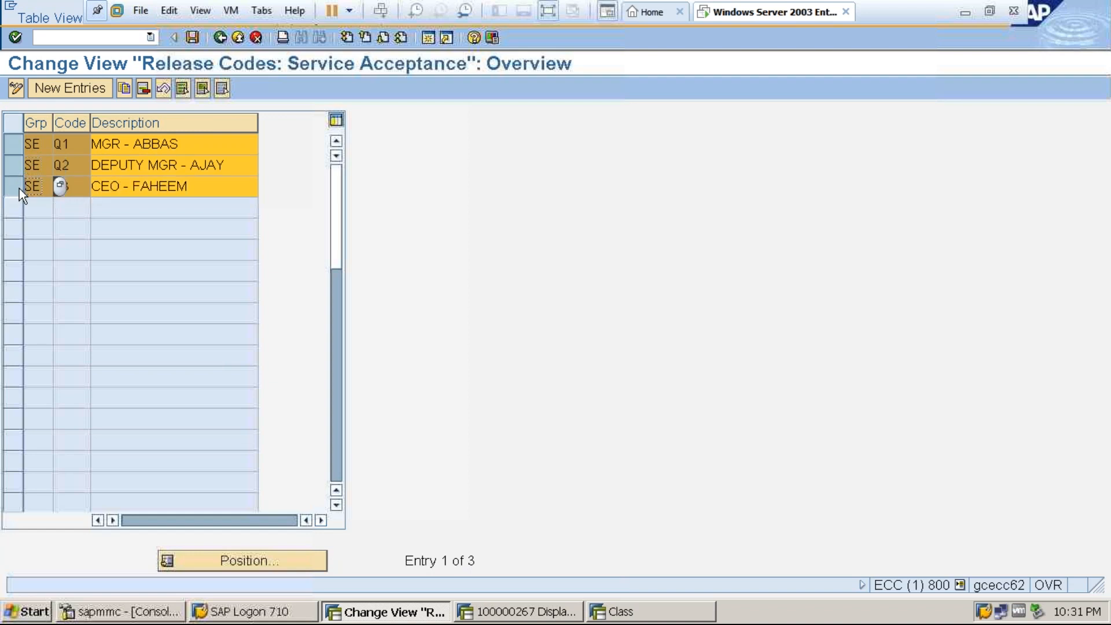
click(143, 88)
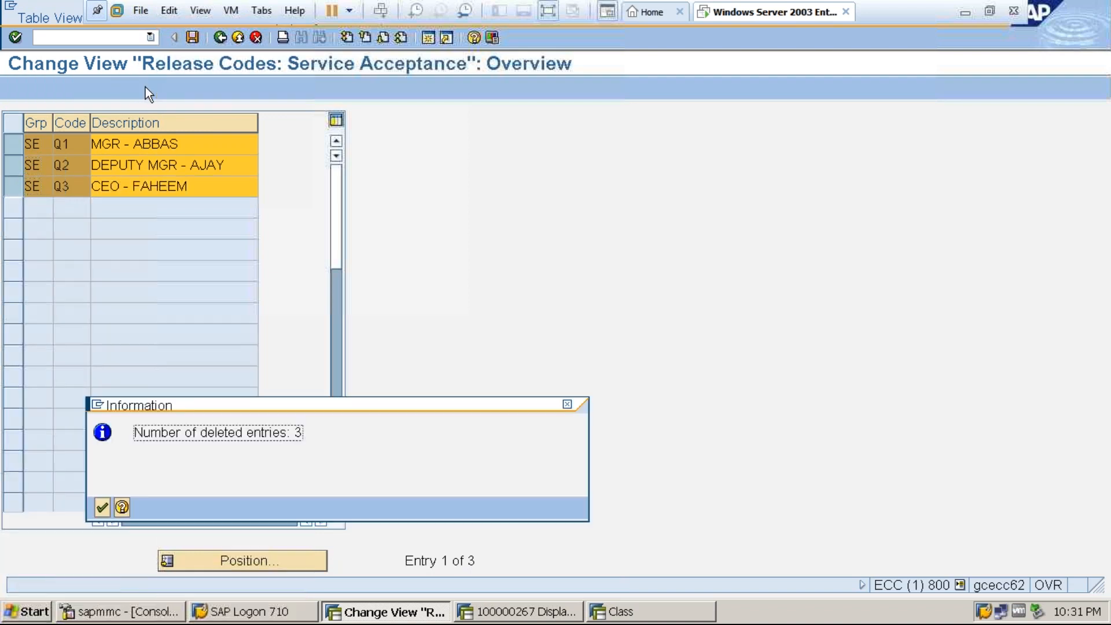
click(105, 507)
click(192, 37)
click(58, 288)
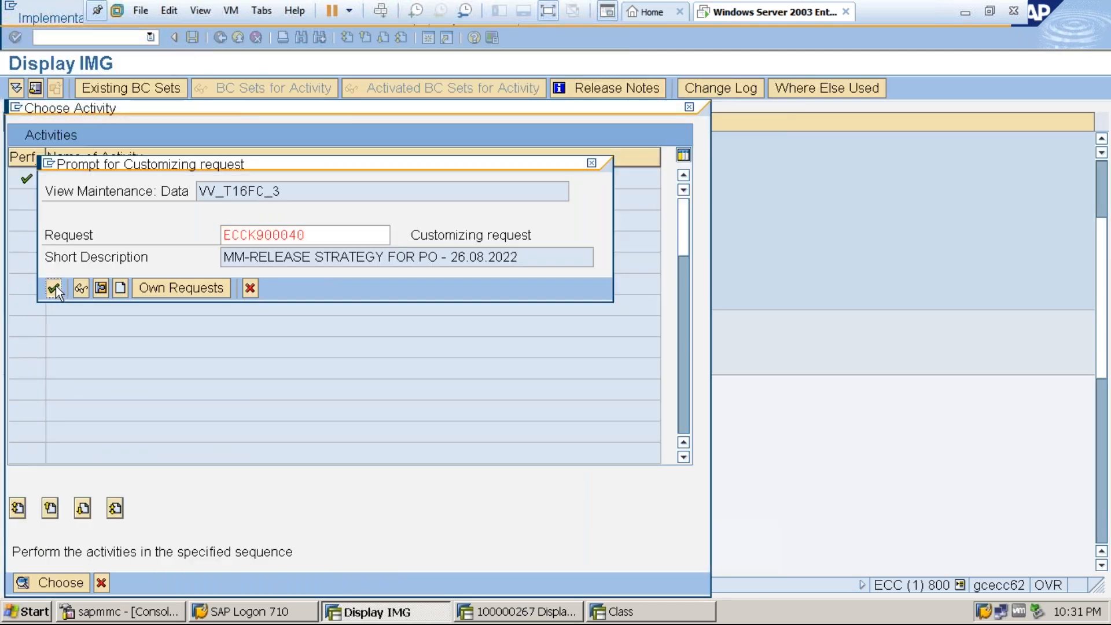
Add a new release code A1 with the description ASST MANAGER for release group SE.
click(65, 85)
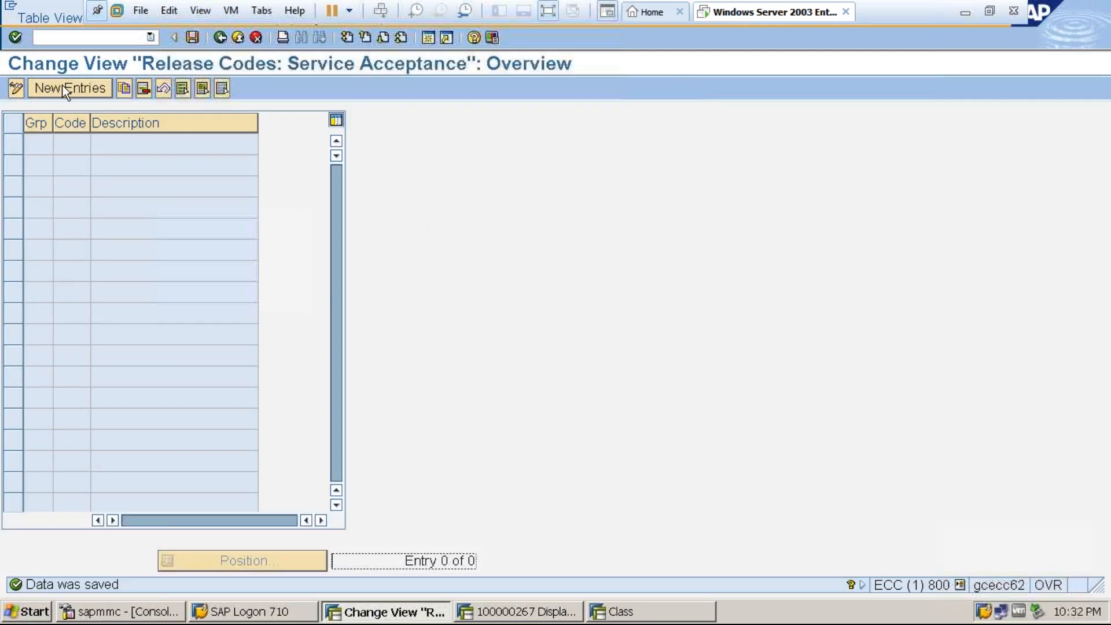
text(SE)
click(78, 147)
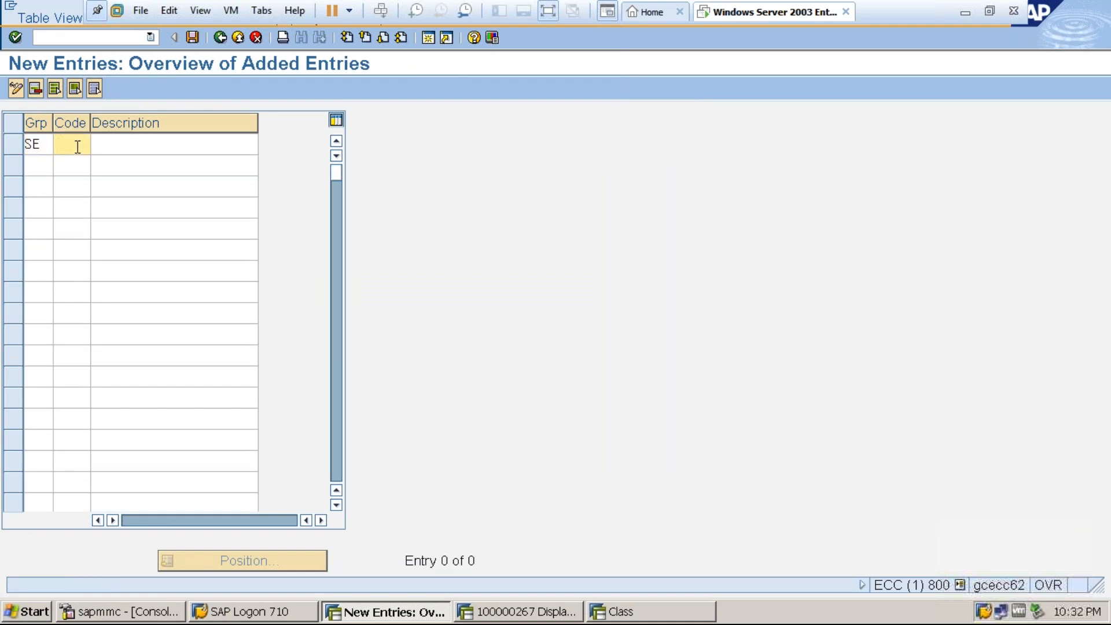
text(A1)
click(116, 148)
text(A)
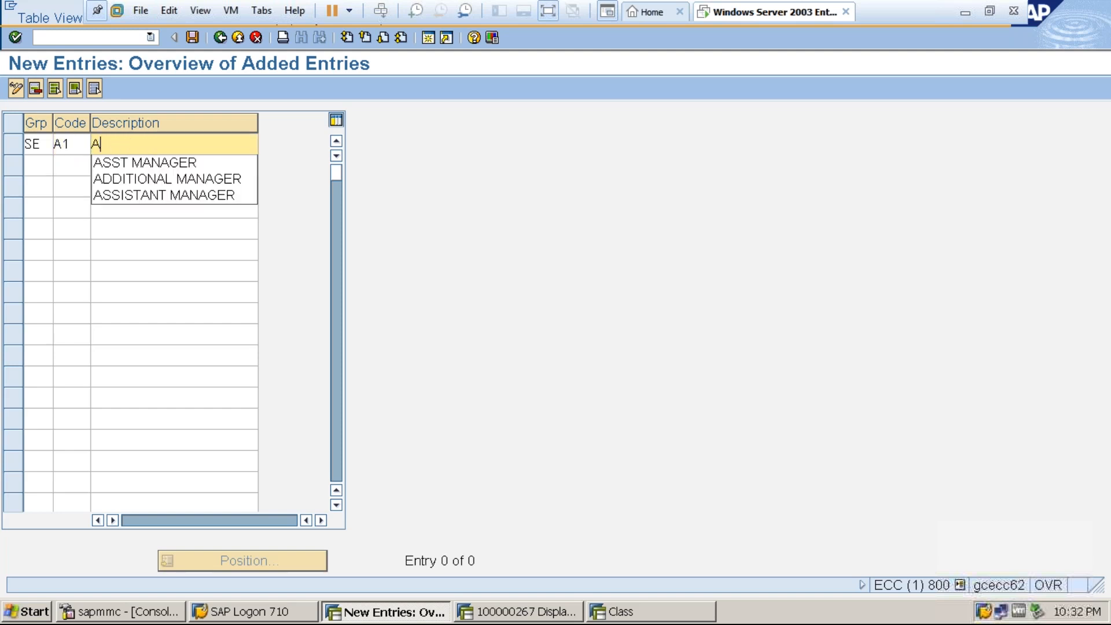
text(SST MANAGER)
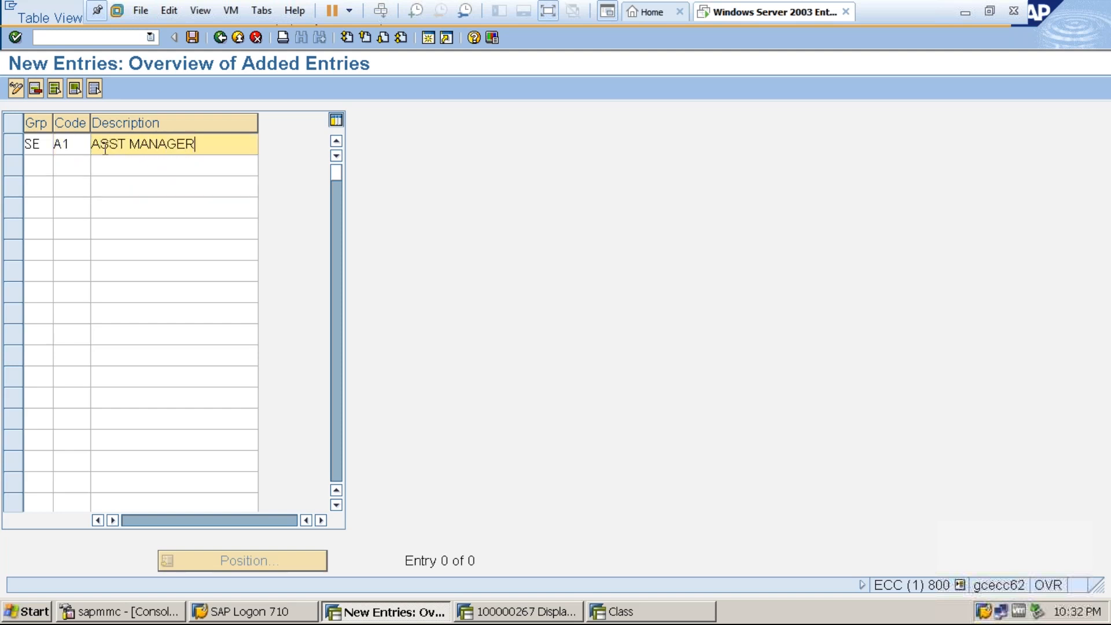
Enter a second release code A2 with the description MANAGER for release group SE.
click(34, 162)
text(SE)
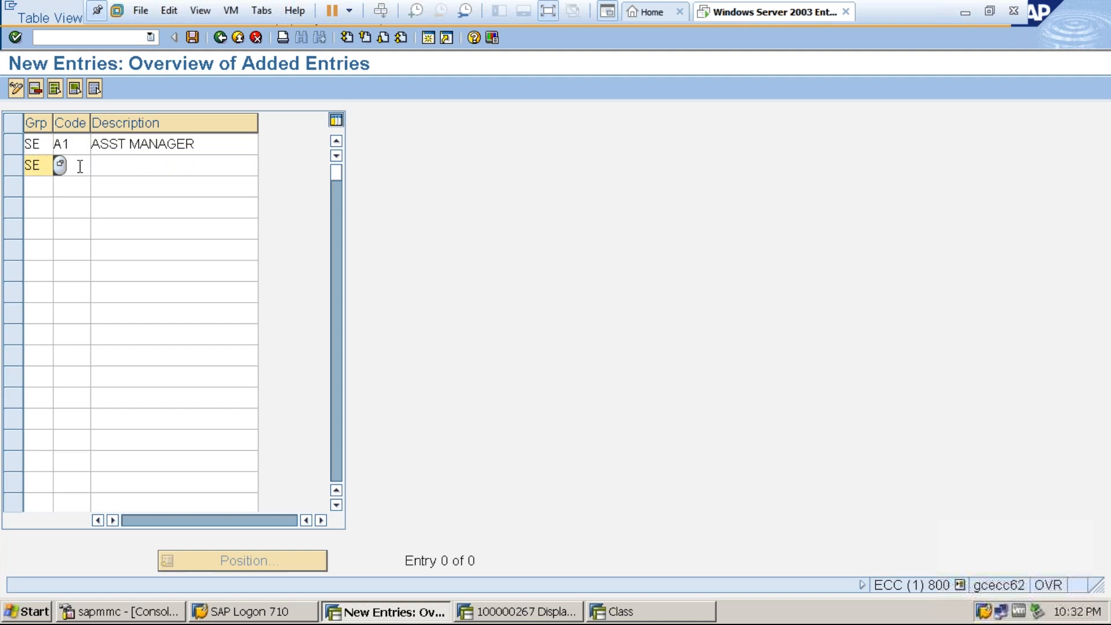
key(Tab)
text(A2)
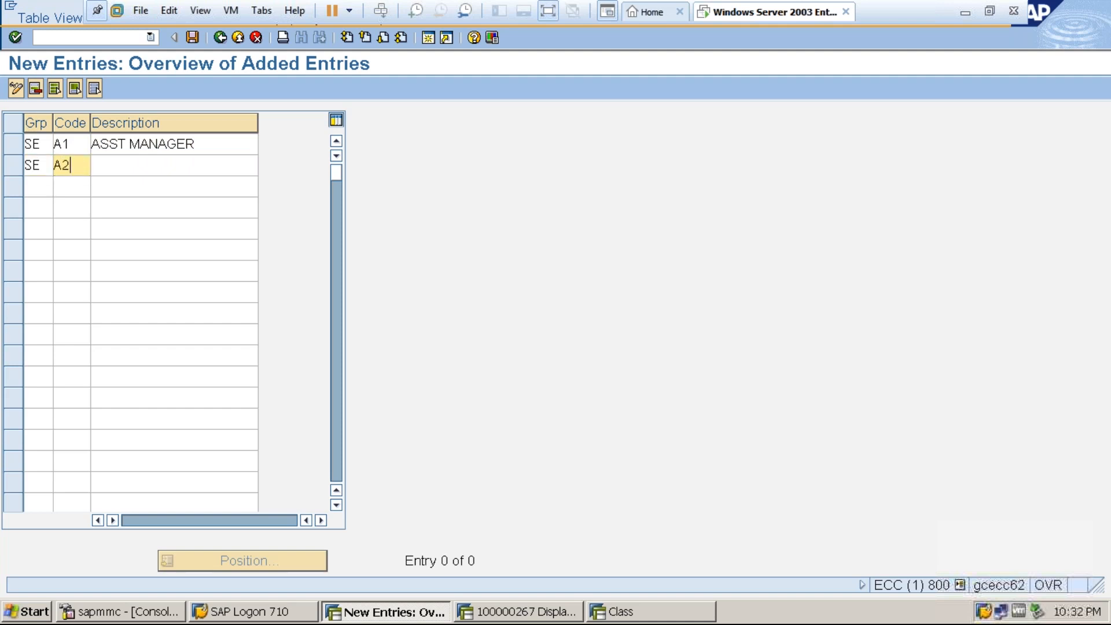
click(134, 164)
text(MANAGER)
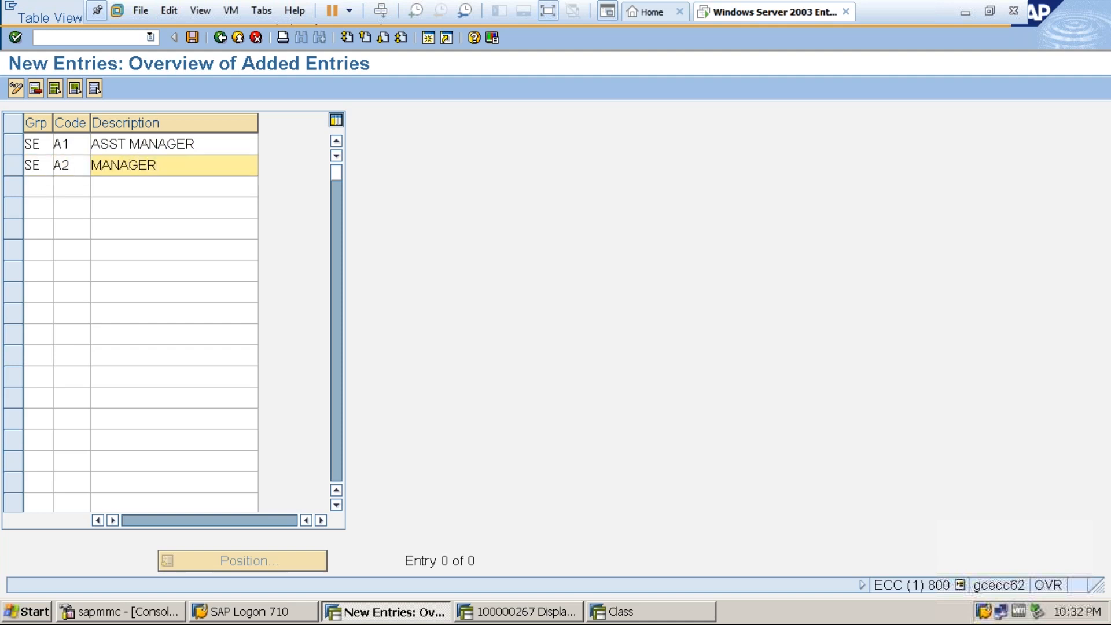
Enter release code A3 with the description PRESIDENT for group SE, then save the release codes and return to the activity list.
click(31, 187)
text(SE)
key(Tab)
text(A3)
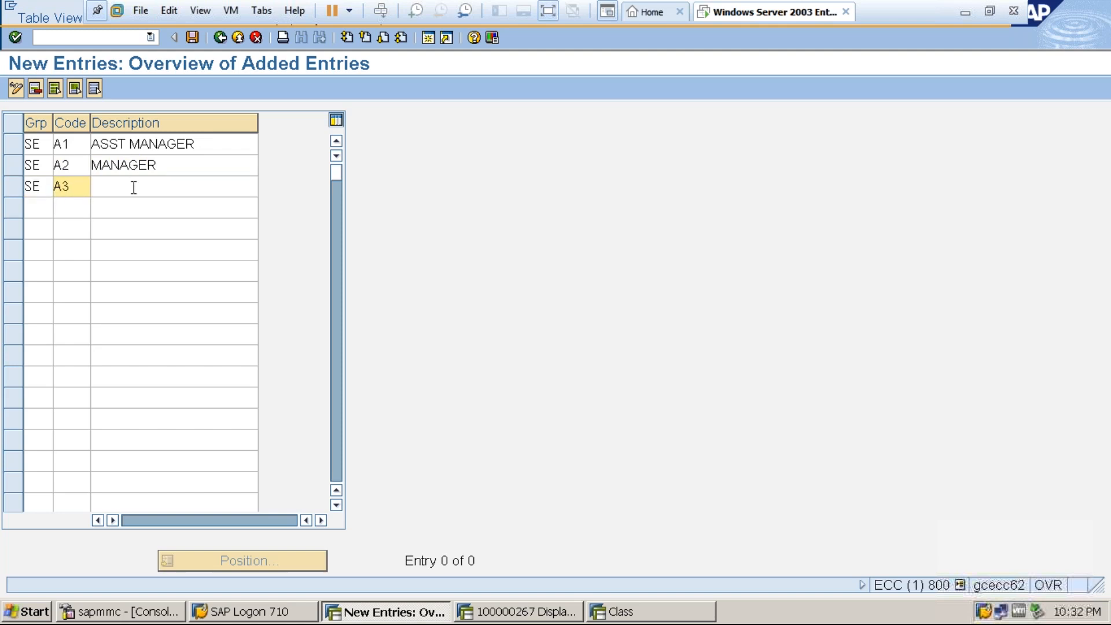
click(134, 187)
text(P)
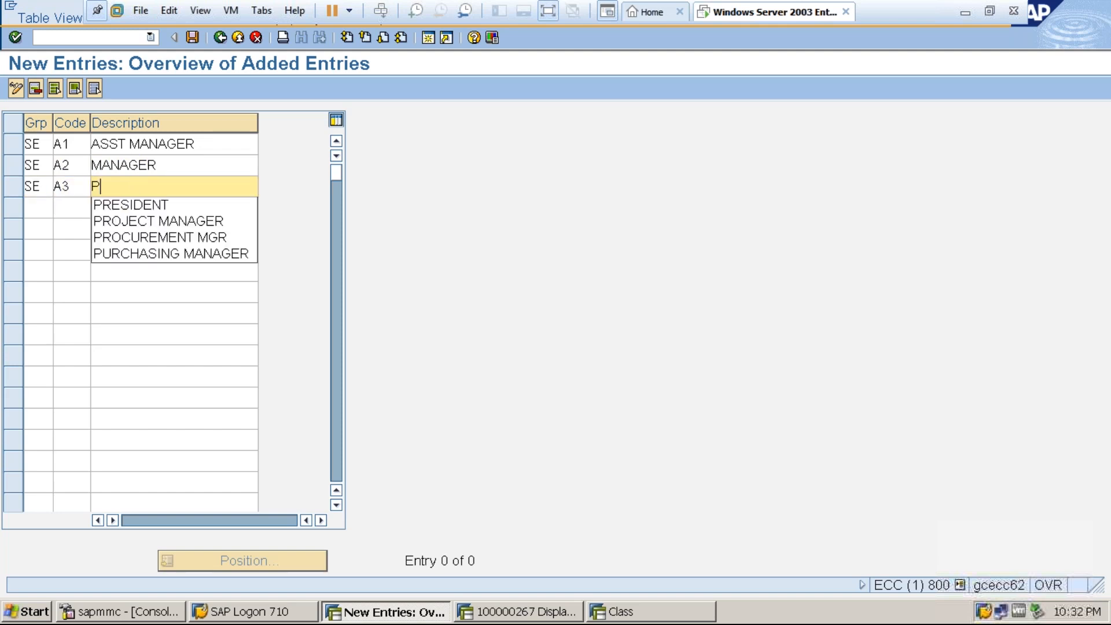
text(RESIDENT)
key(Return)
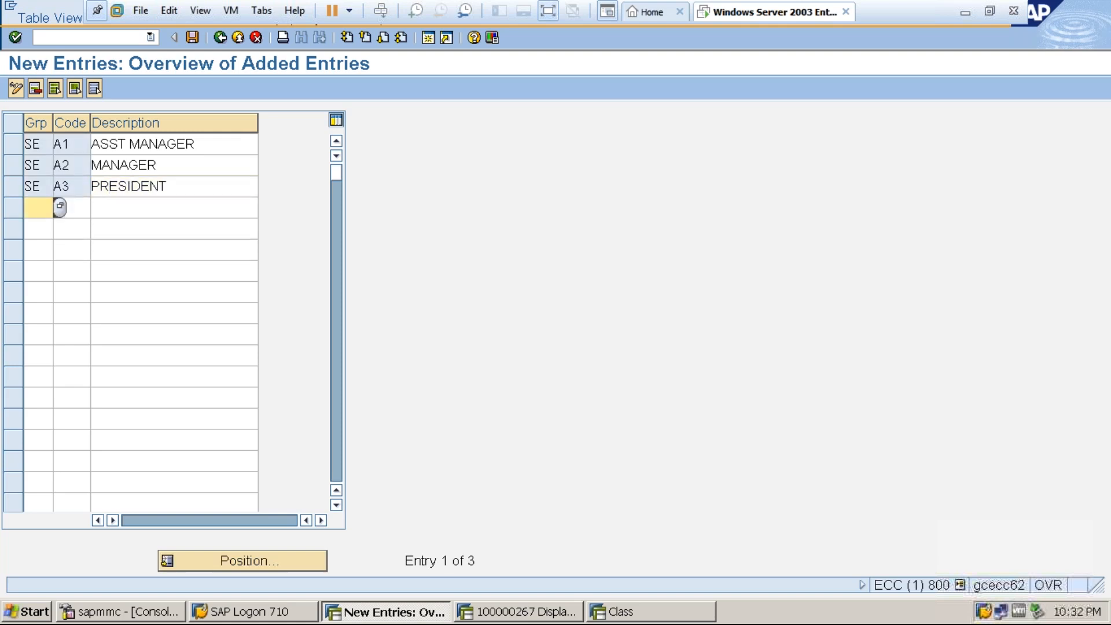
click(192, 38)
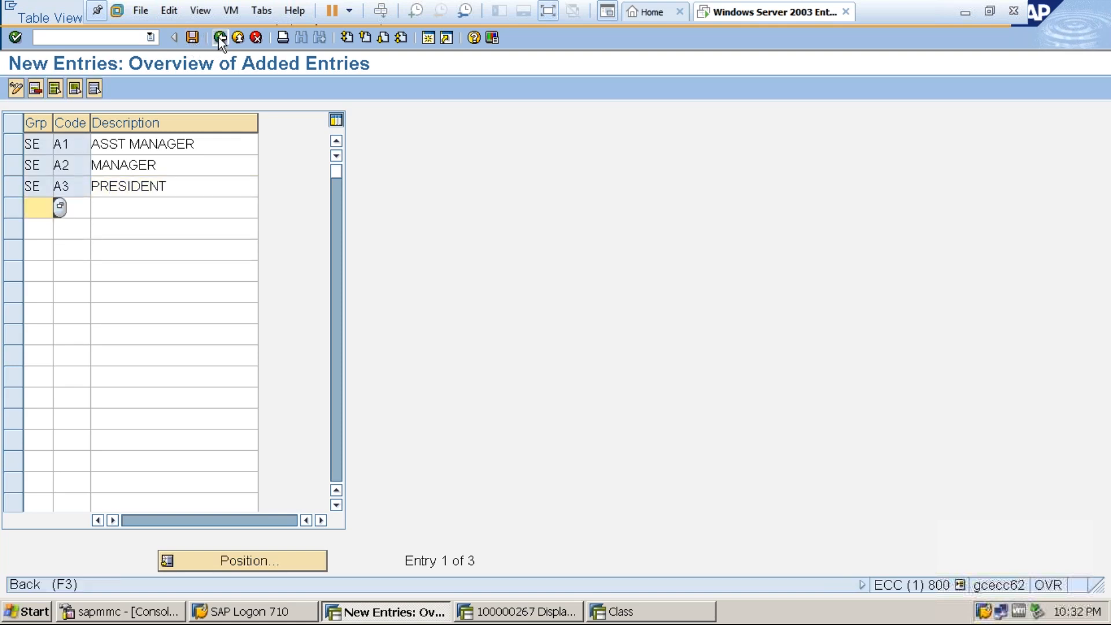
click(219, 38)
click(217, 37)
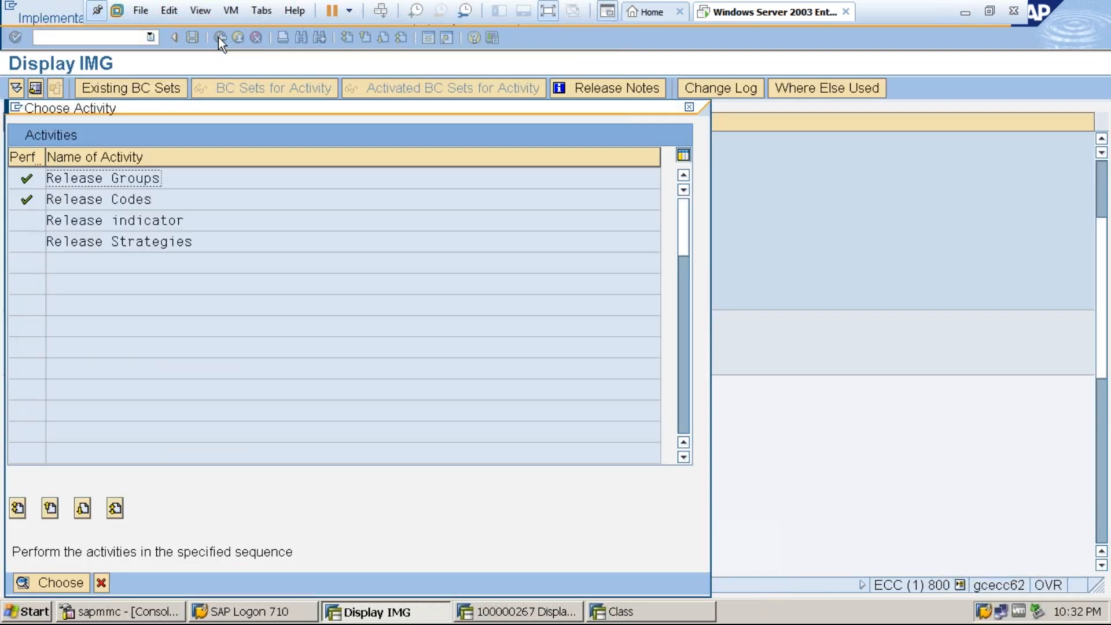
Review the existing release indicators for entry sheets and leave the view.
click(96, 223)
double_click(96, 222)
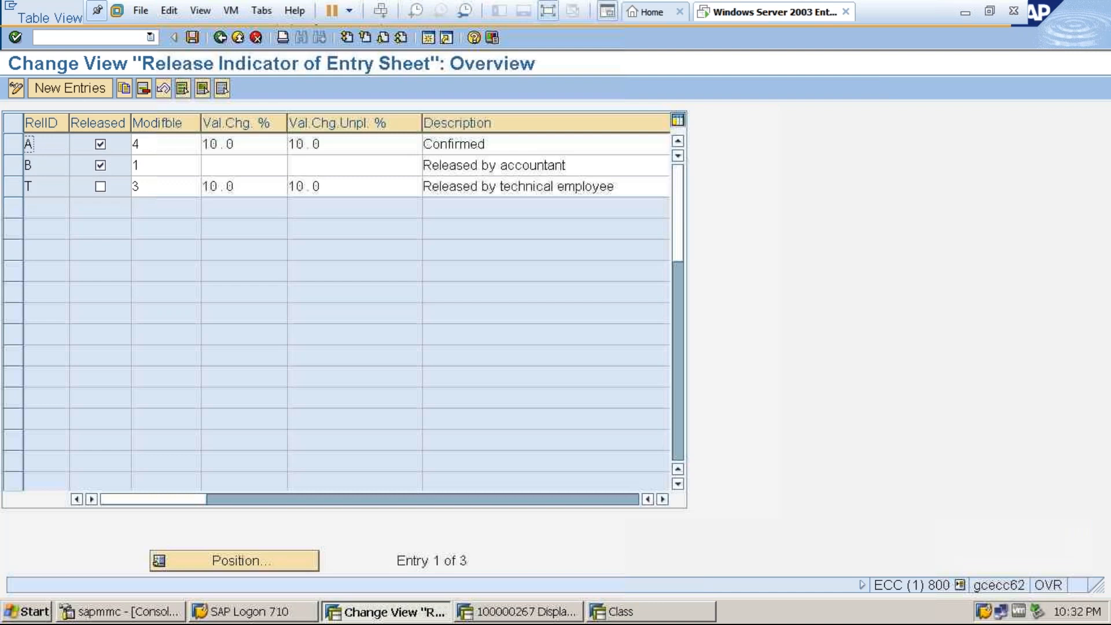
click(219, 39)
Delete the existing release strategy SS of group SE and save the deletion under the proposed customizing request.
click(88, 238)
double_click(96, 246)
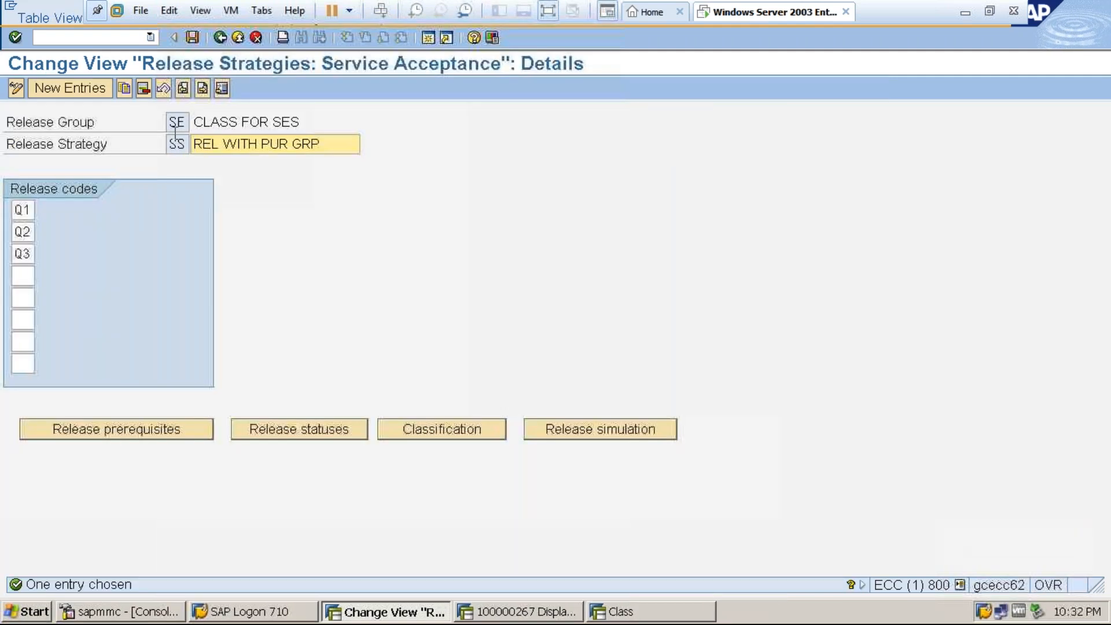
click(144, 88)
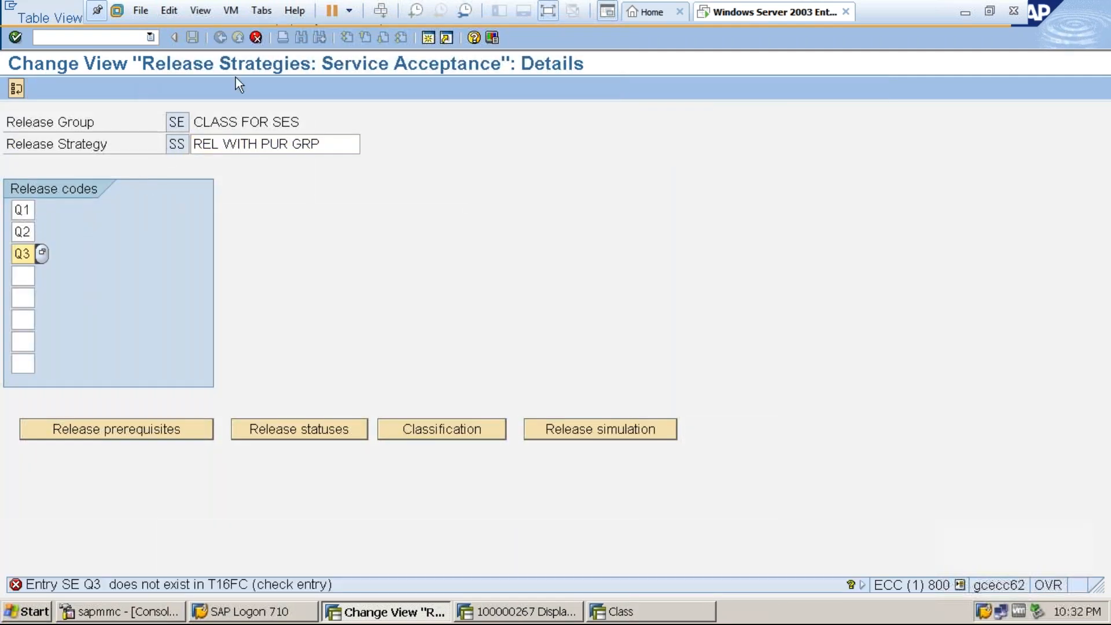
click(257, 38)
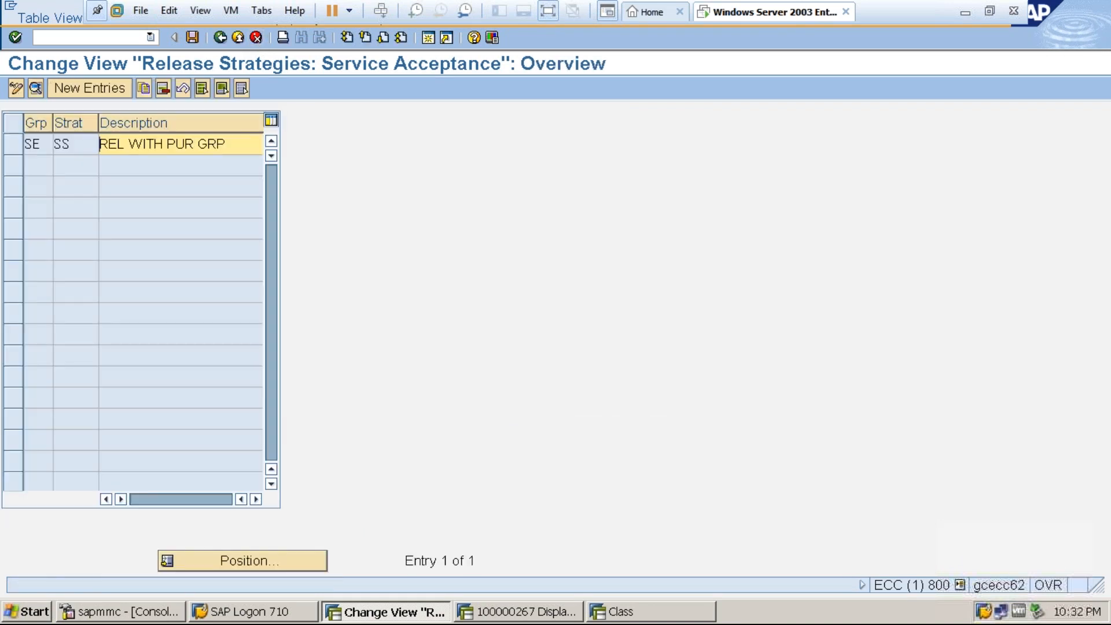
click(15, 145)
click(162, 90)
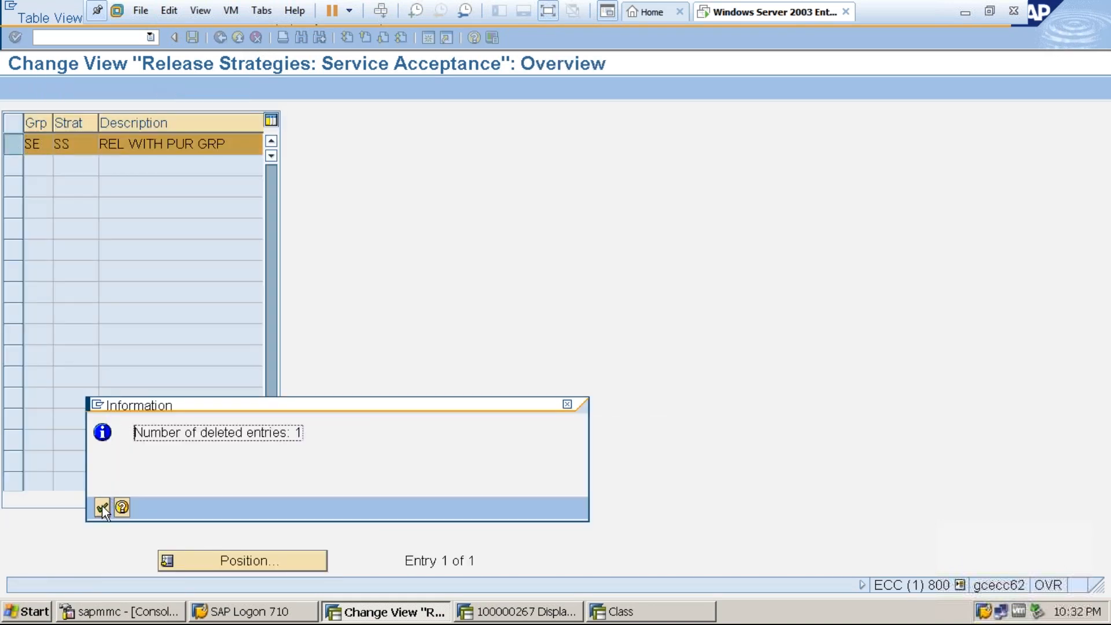
click(102, 507)
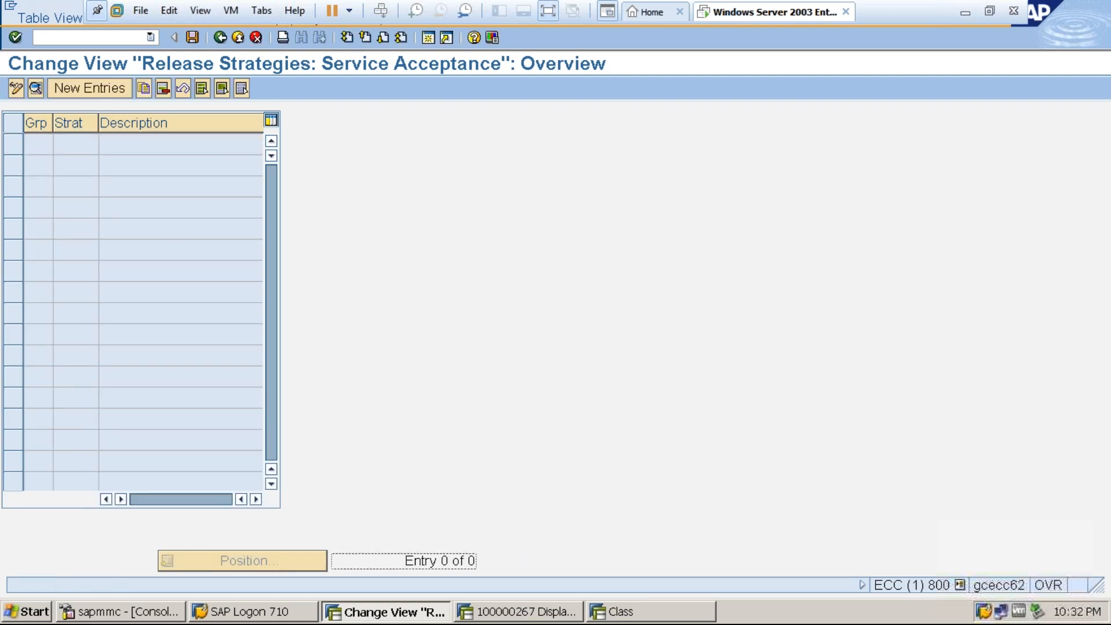
click(192, 37)
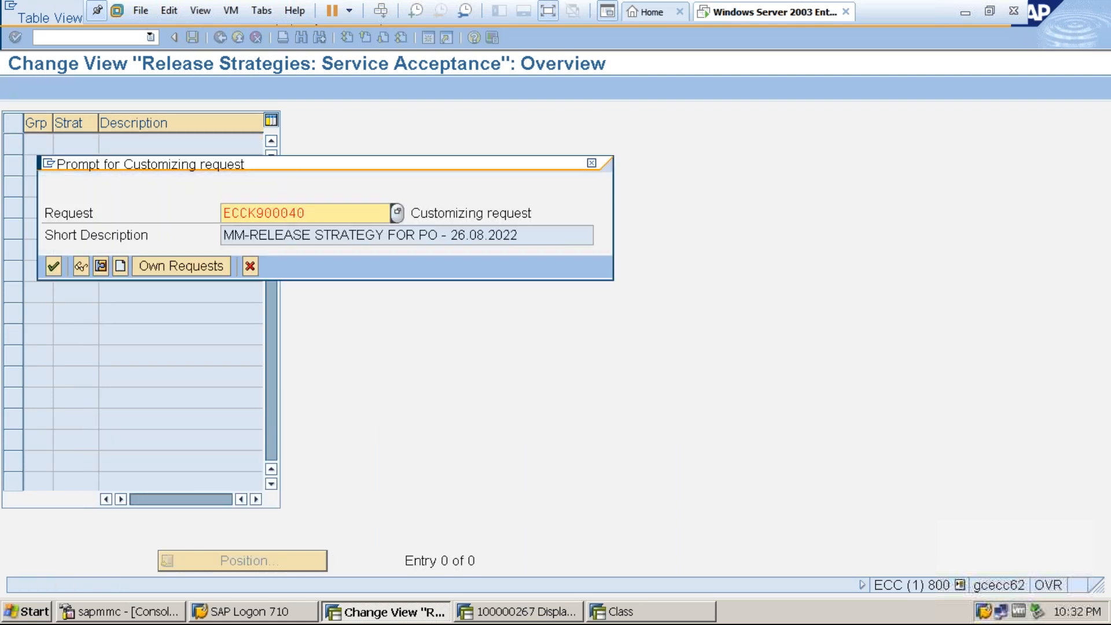
click(53, 267)
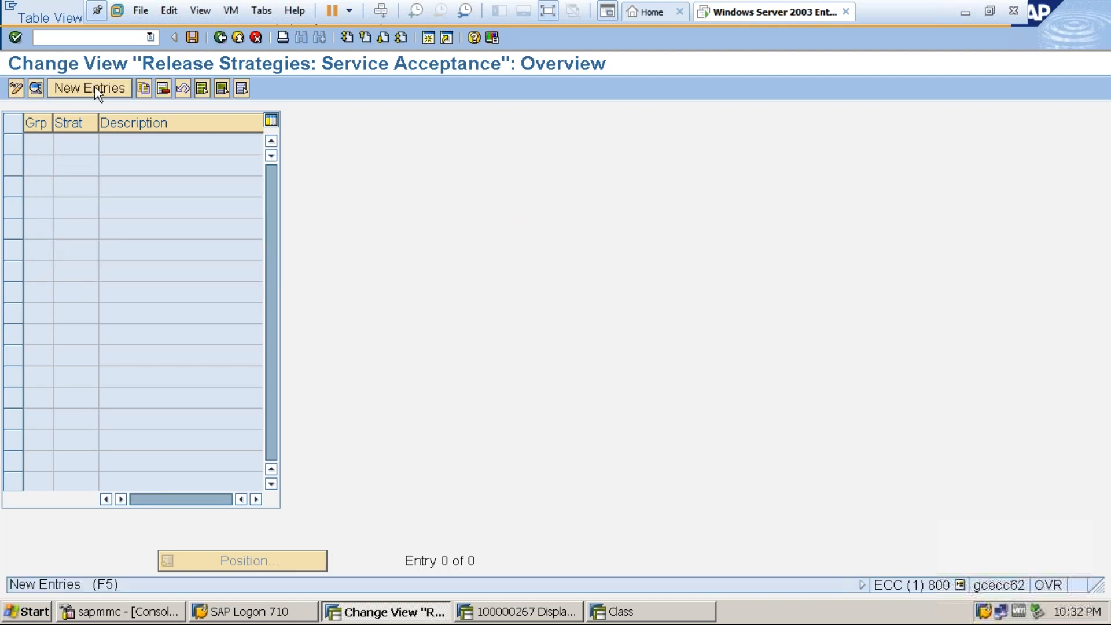
Create a new release strategy SS with the description SES REL STRATEGY in release group SE.
click(94, 87)
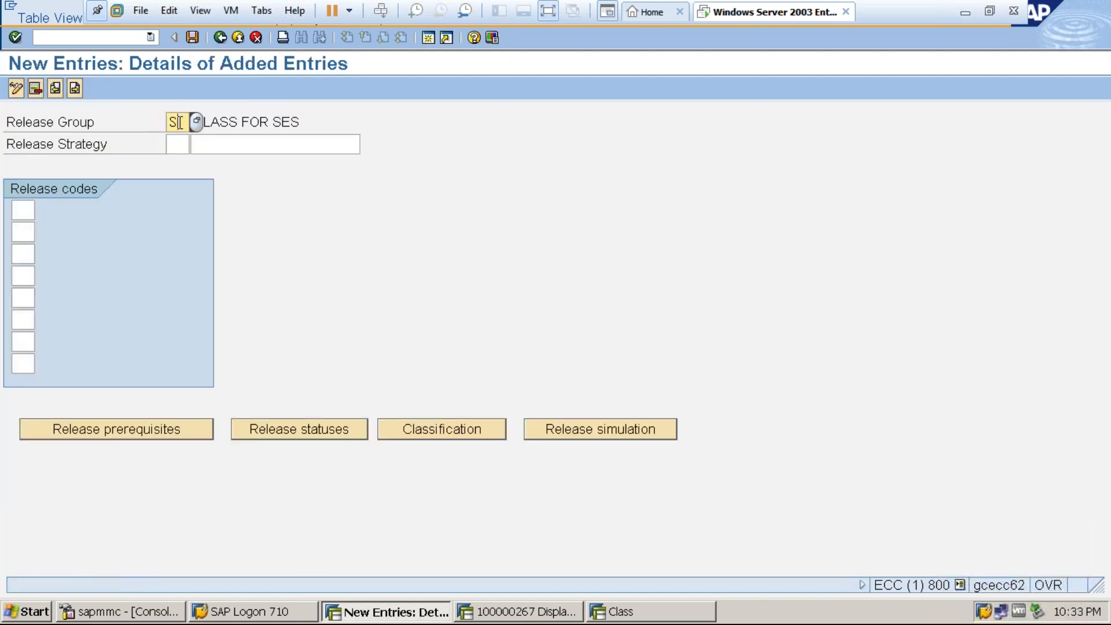
click(181, 143)
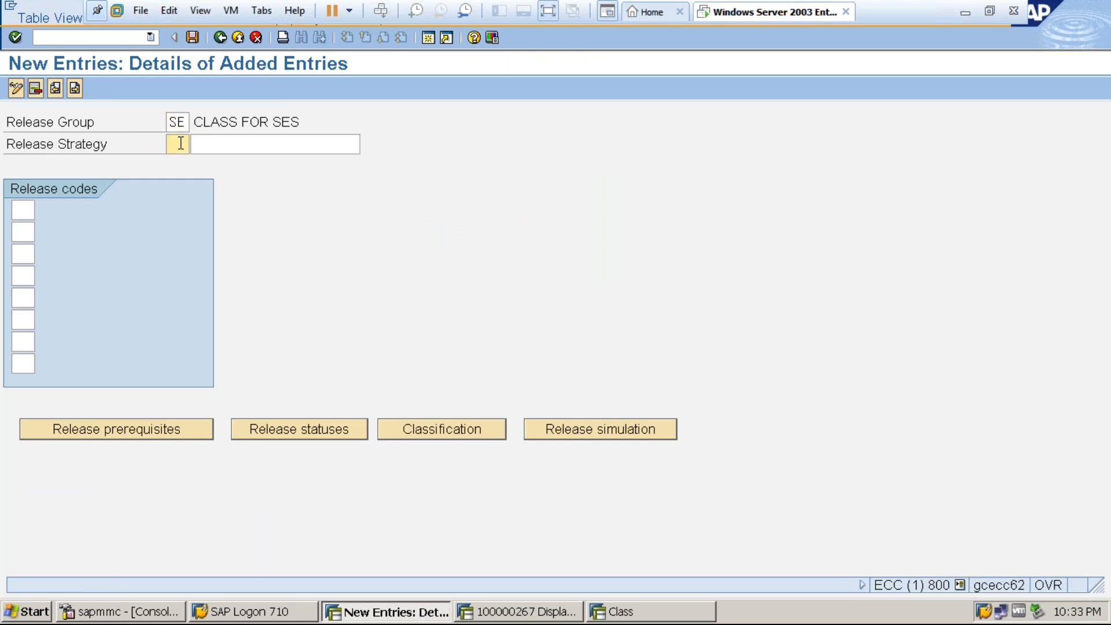
text(SS)
click(220, 142)
text(S)
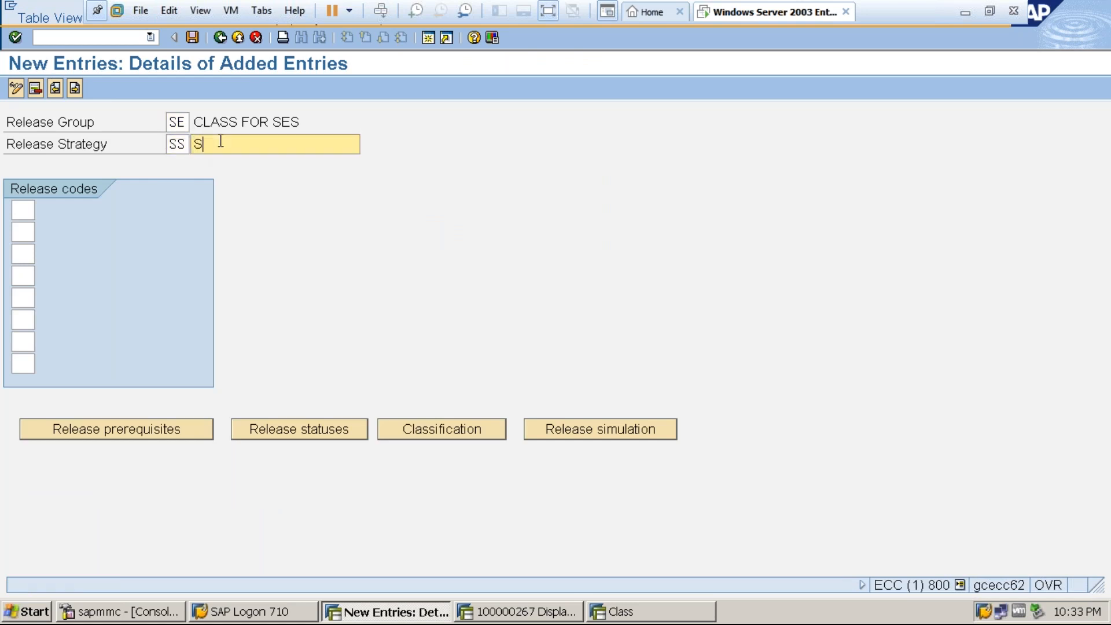
text(ES REL STRATEGY)
Assign the release codes A1, A2 and A3 to release strategy SS.
click(30, 203)
click(25, 232)
text(A2)
click(24, 254)
key(Return)
Define the release prerequisites so that A2 requires A1, and A3 requires both A1 and A2.
click(101, 428)
click(105, 290)
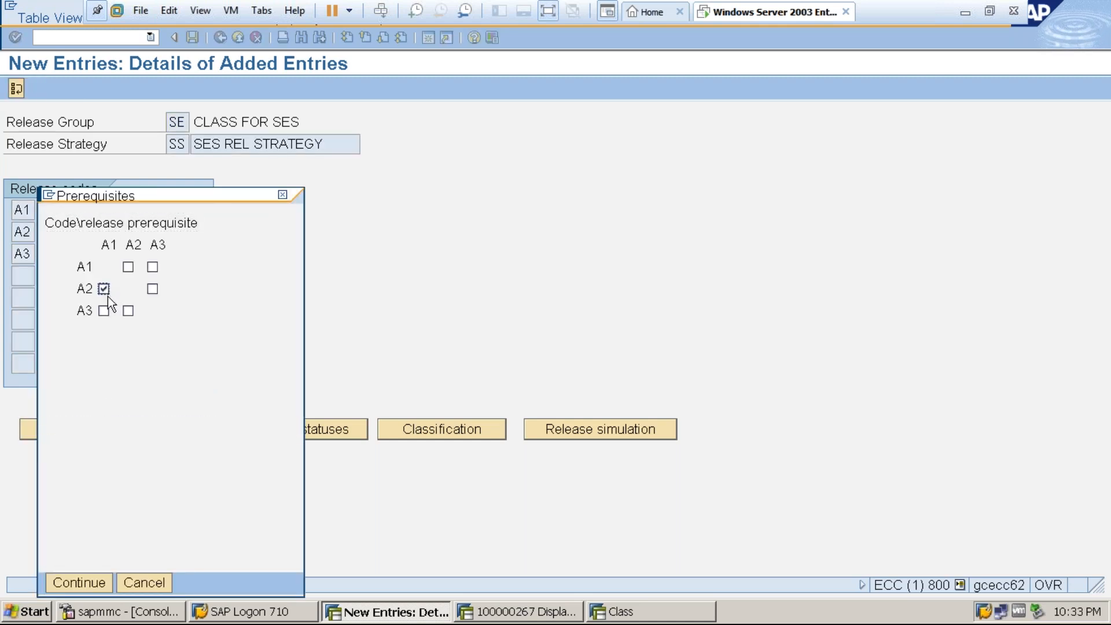
click(104, 311)
click(127, 311)
click(93, 583)
Open the release statuses of release strategy SS.
click(271, 431)
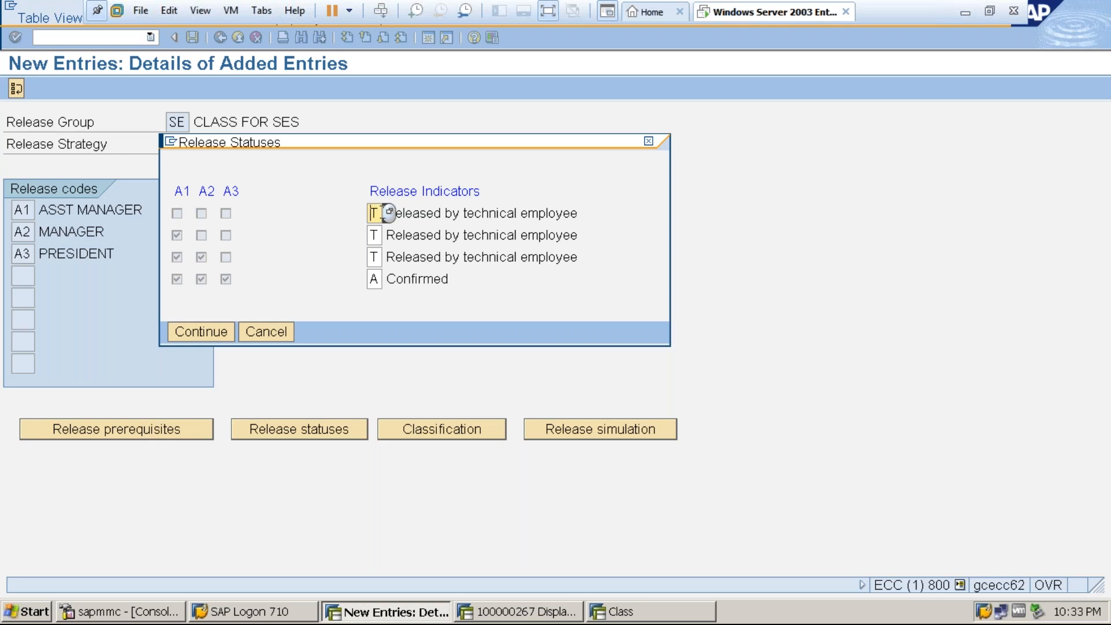
click(389, 213)
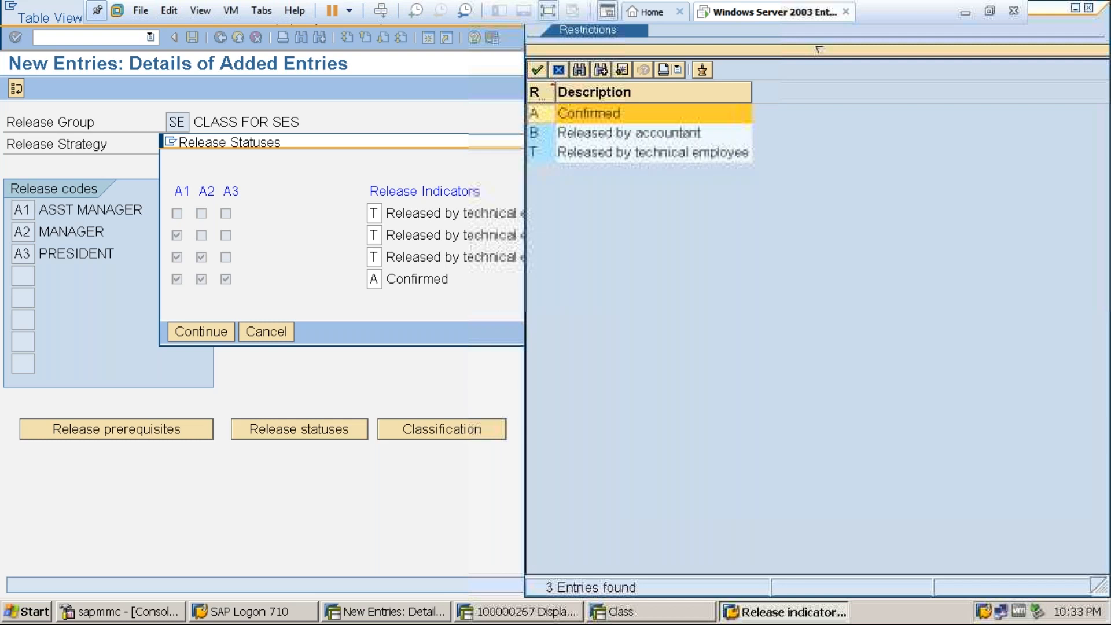
click(829, 48)
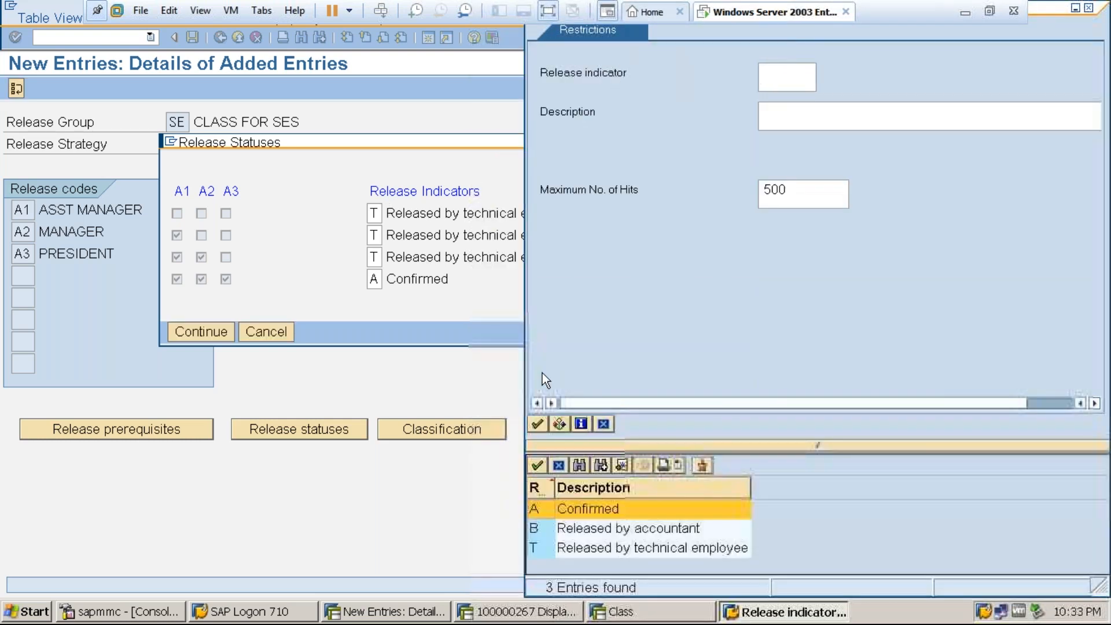
click(537, 424)
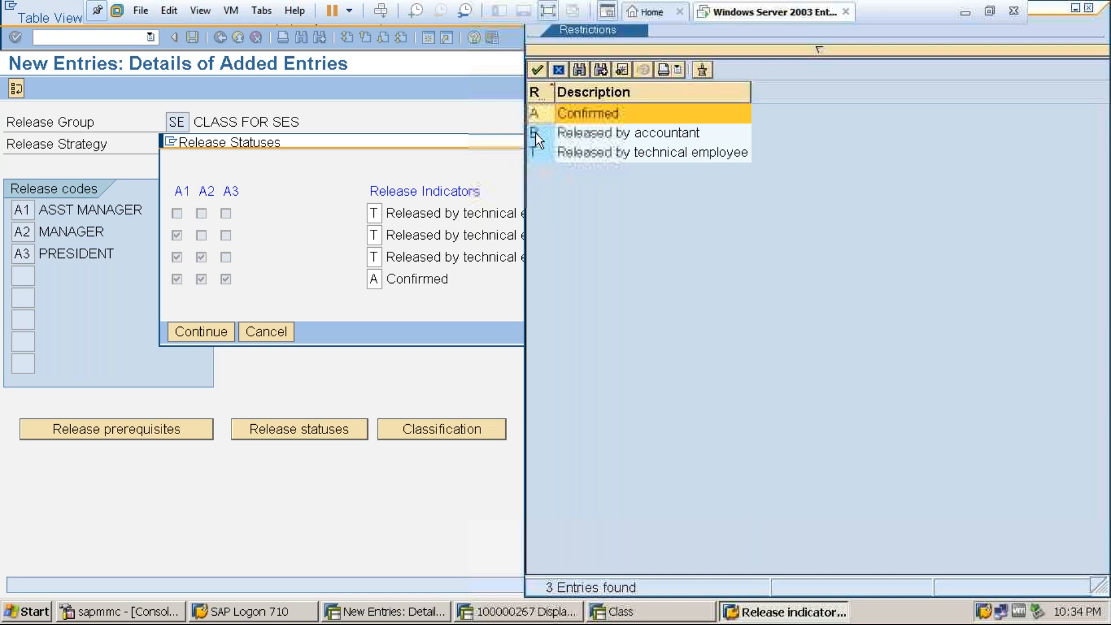
click(536, 72)
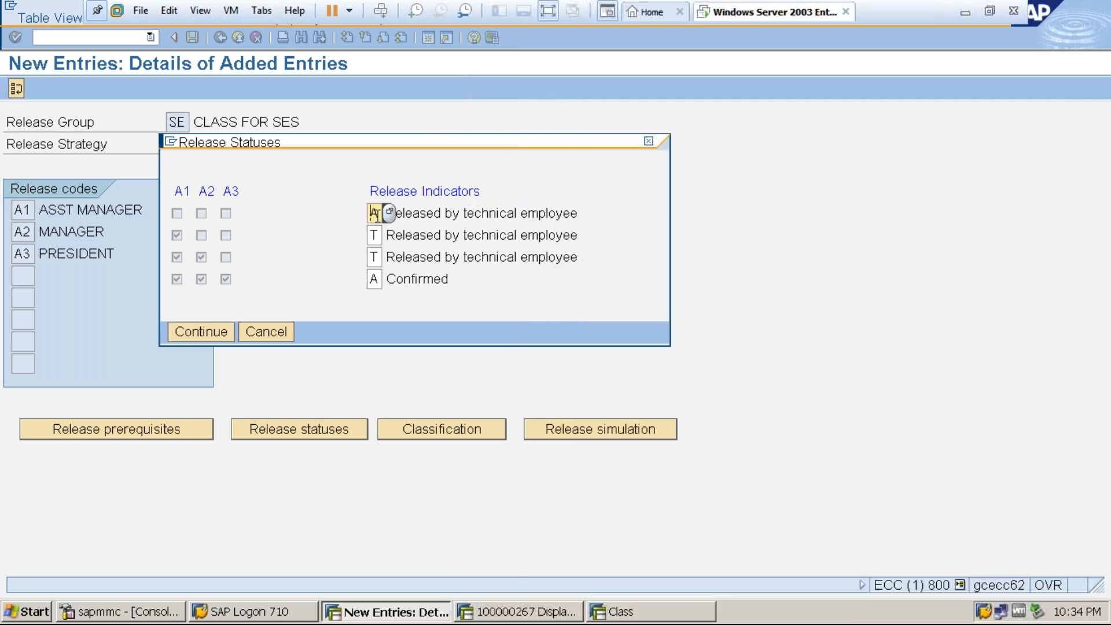
click(389, 213)
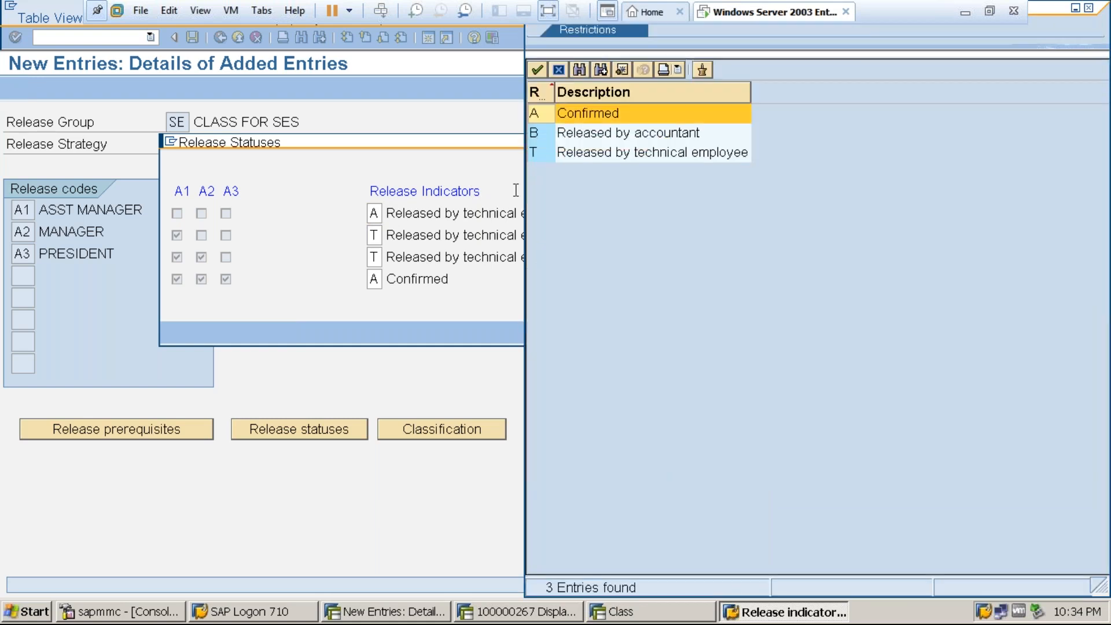
double_click(571, 151)
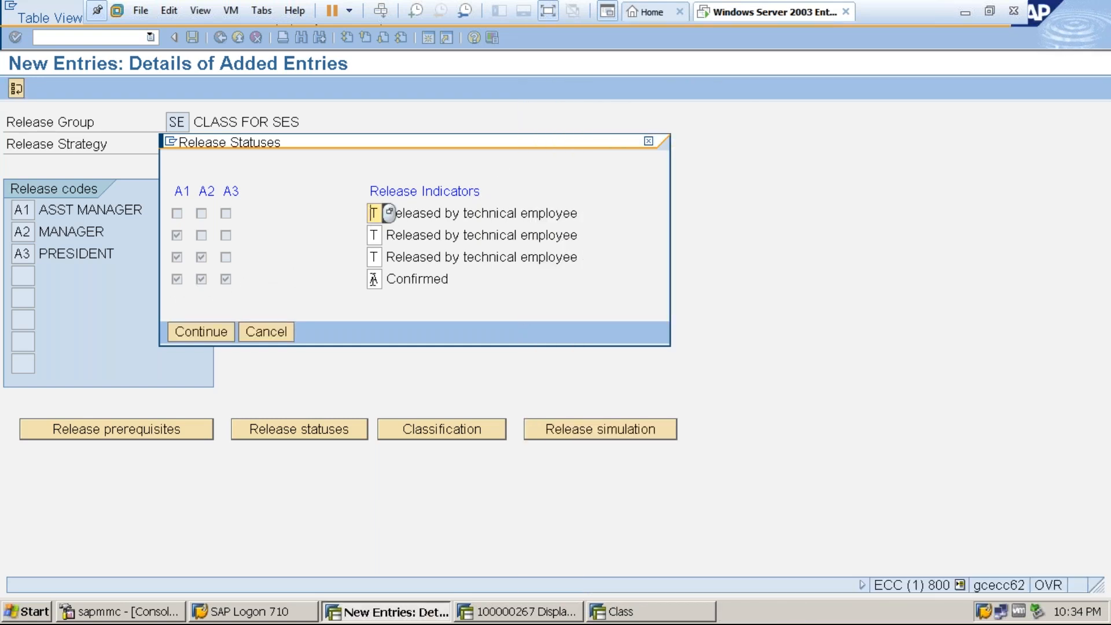
Accept the release statuses with their release indicators and save release strategy SS.
click(370, 280)
click(200, 338)
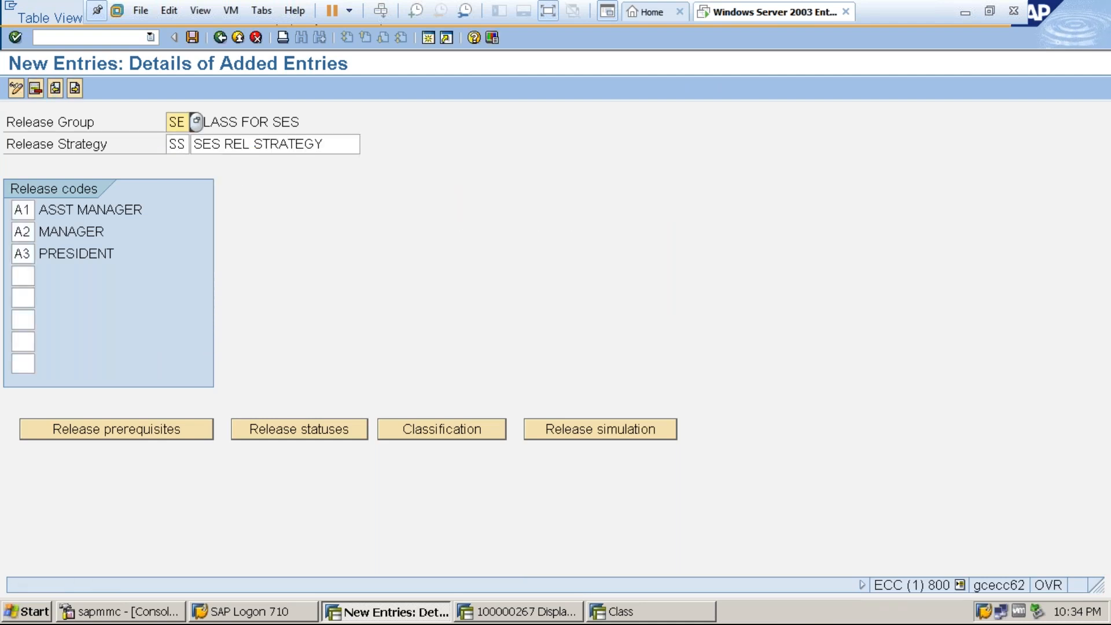
click(193, 38)
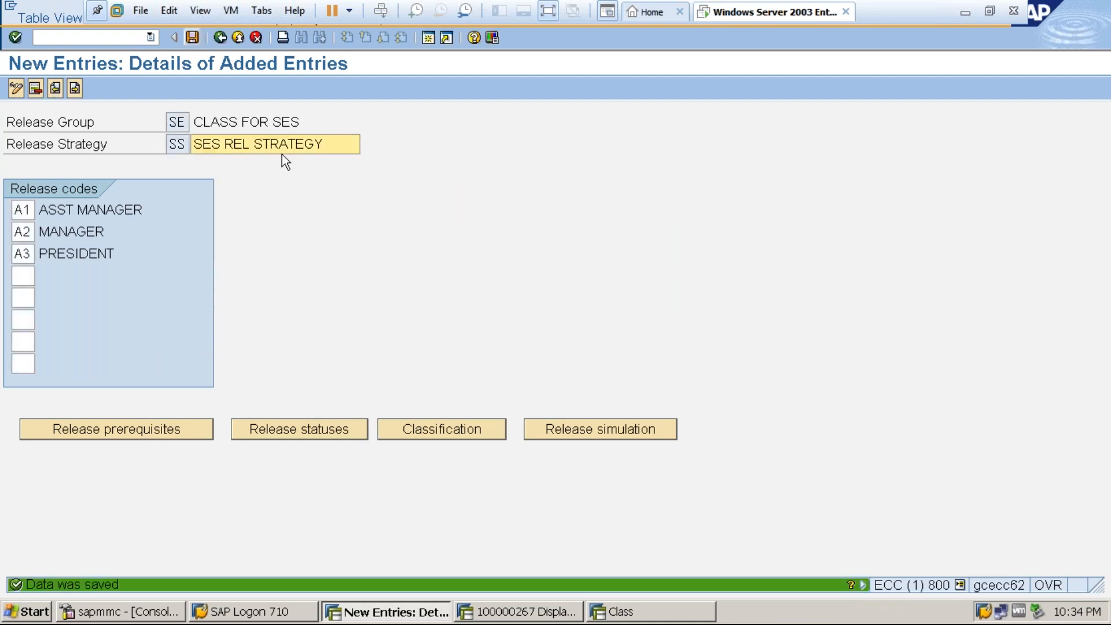
Check which purchasing groups are available in the classification of release strategy SS, without assigning any.
click(452, 433)
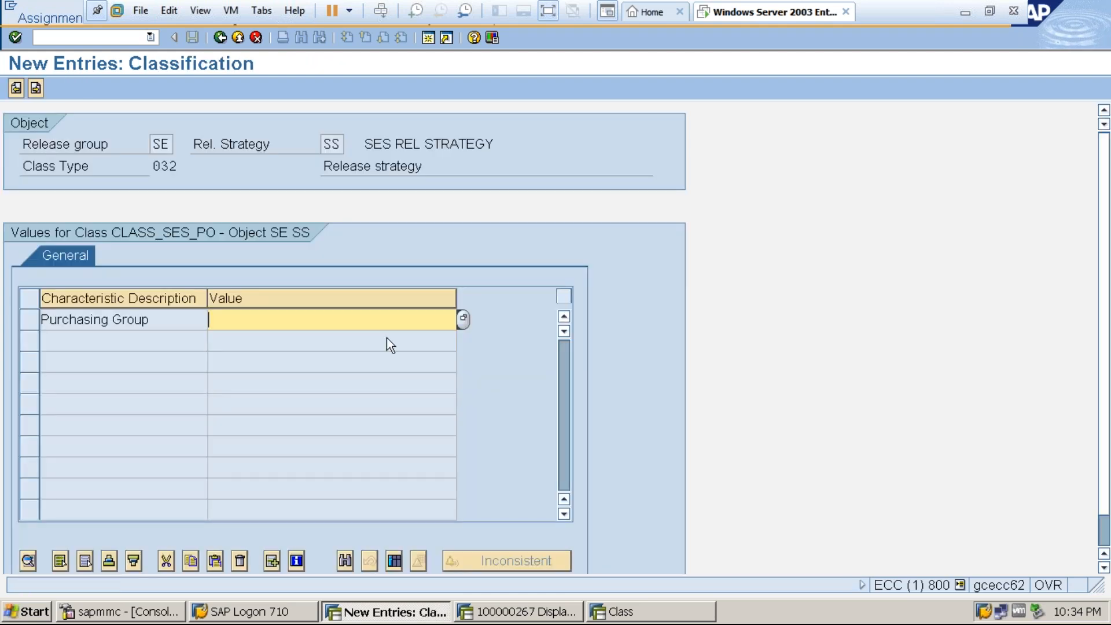
click(465, 319)
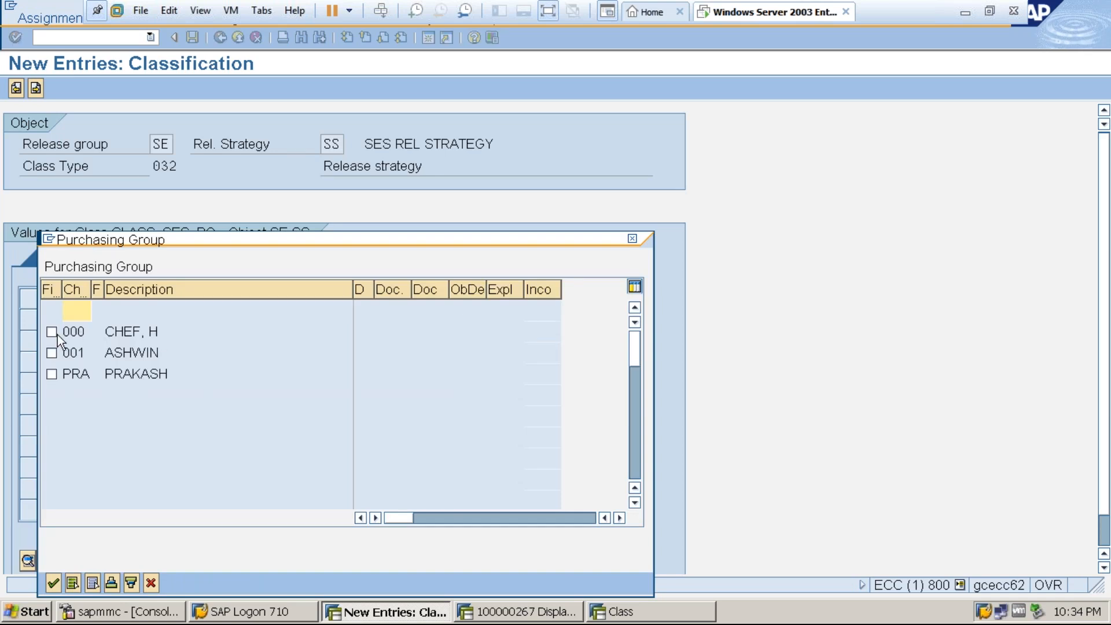
click(632, 239)
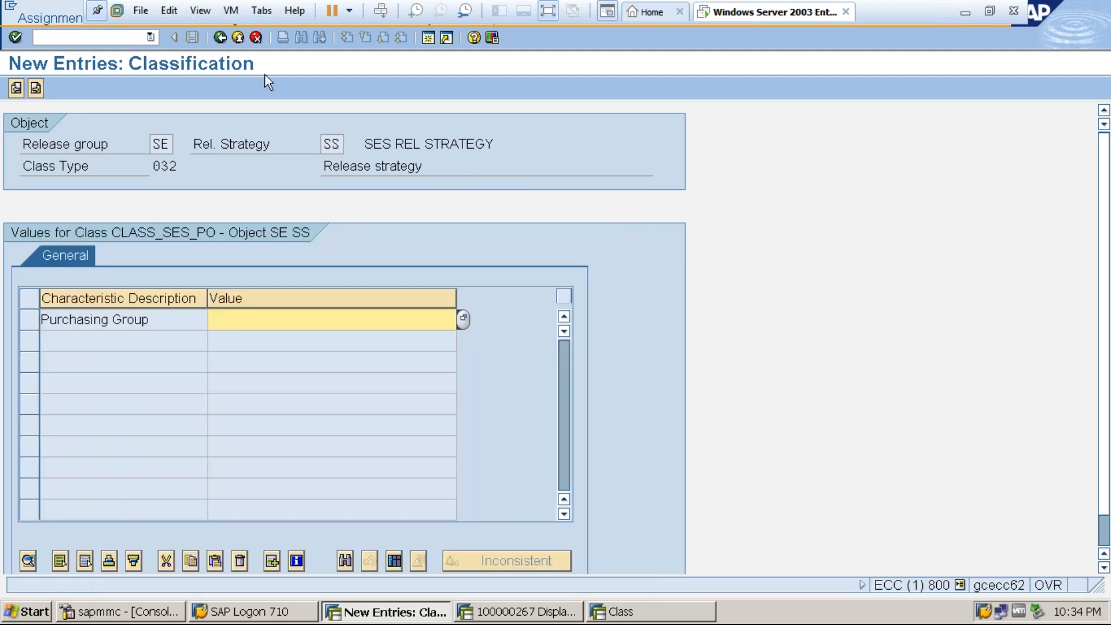
click(220, 37)
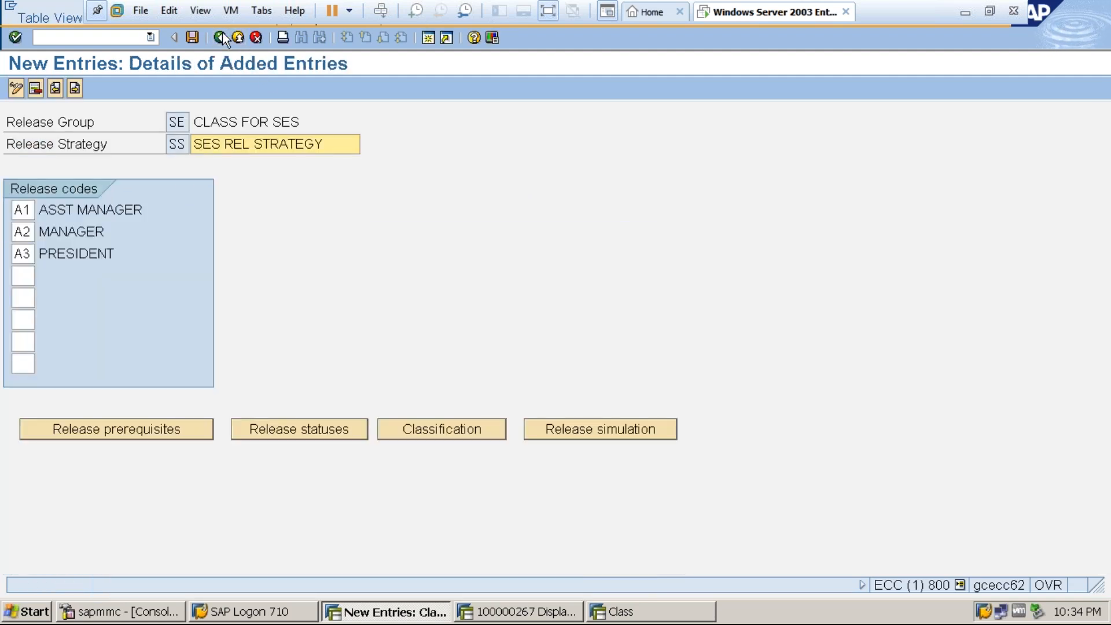
Return to the list of release procedure activities, saving the changes to the release strategies on the way.
click(220, 37)
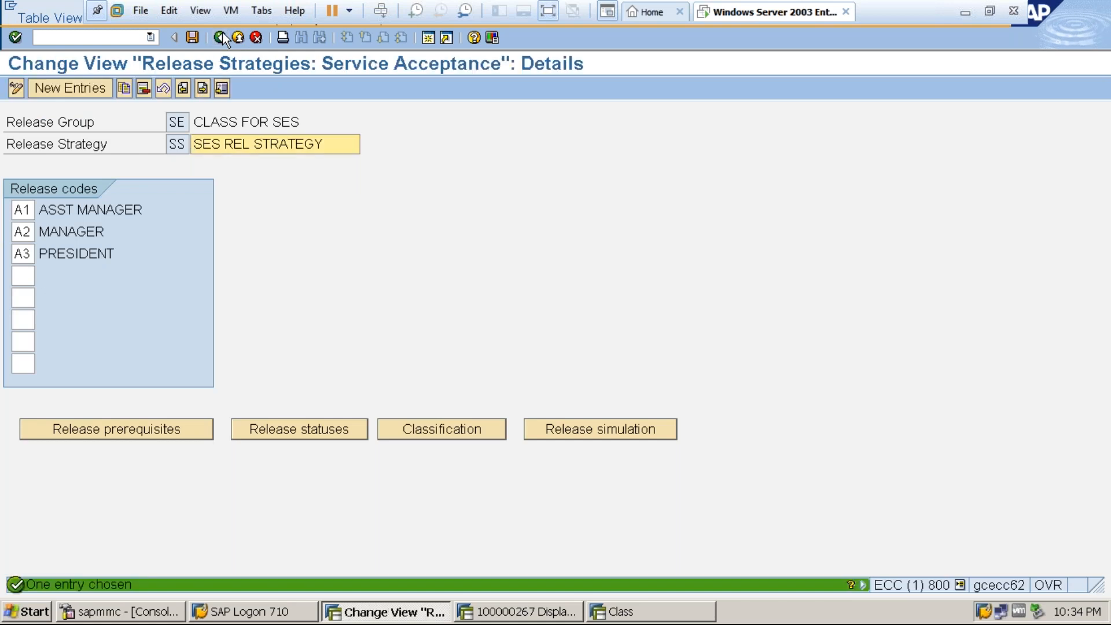
click(221, 38)
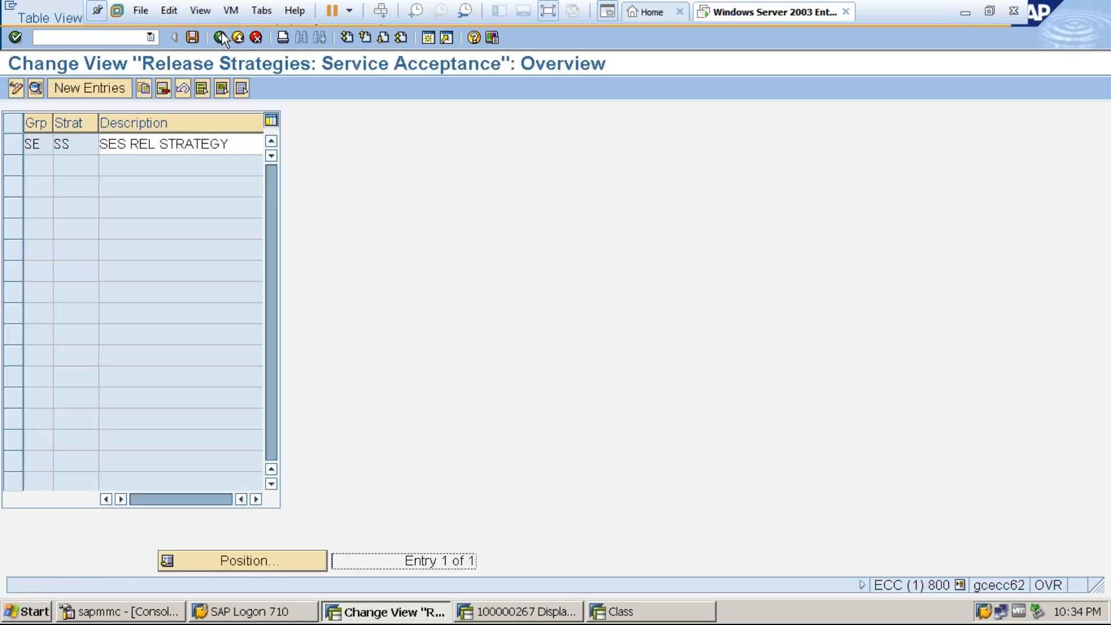
click(221, 37)
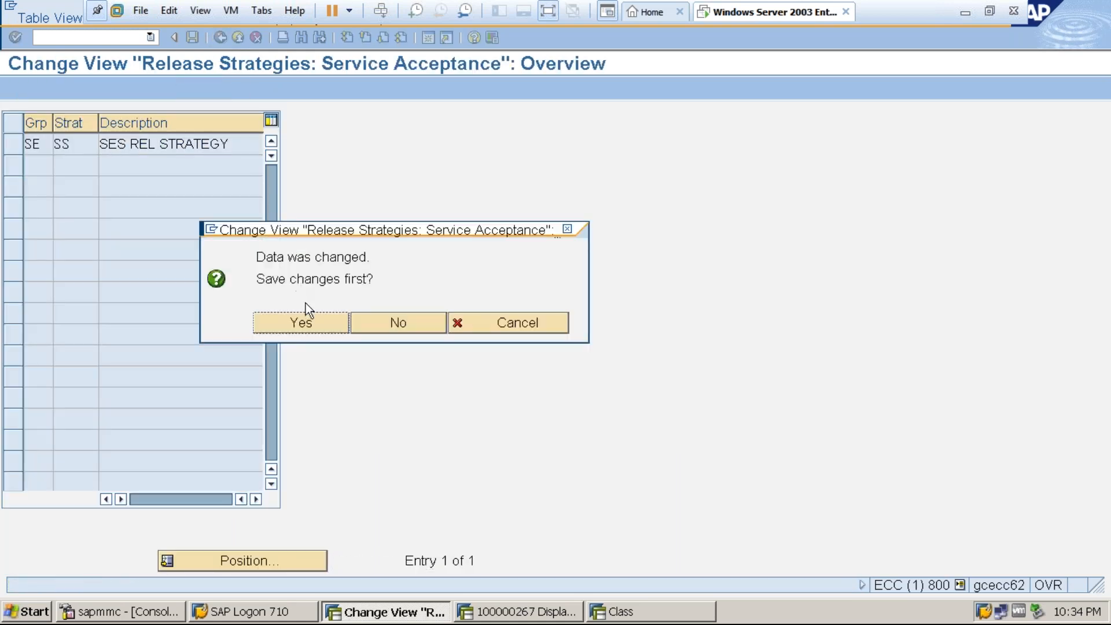
click(308, 320)
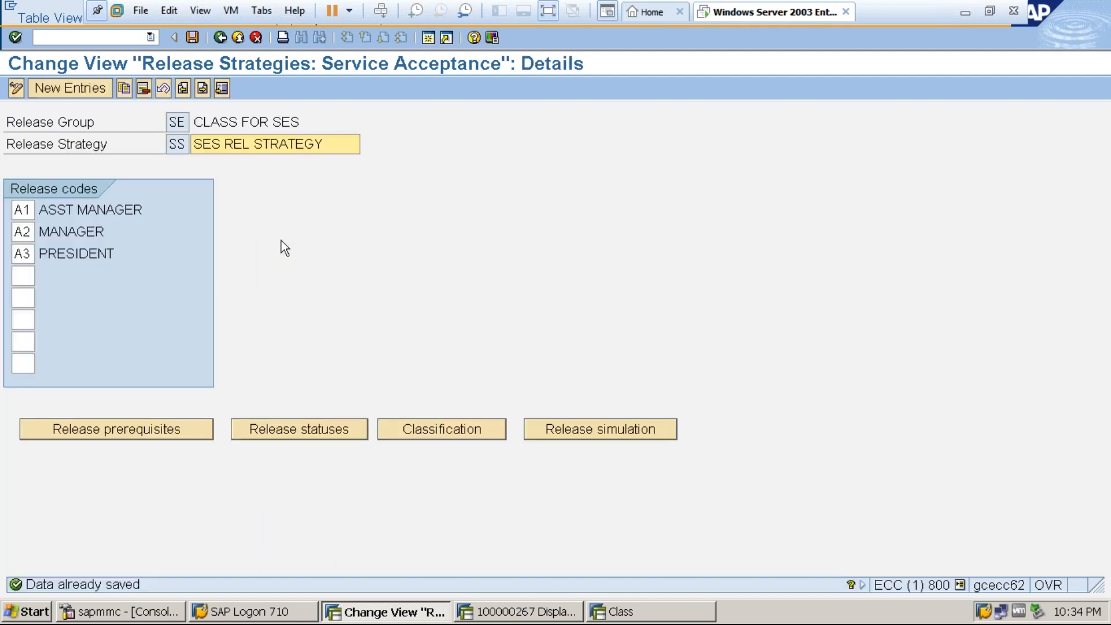
click(220, 39)
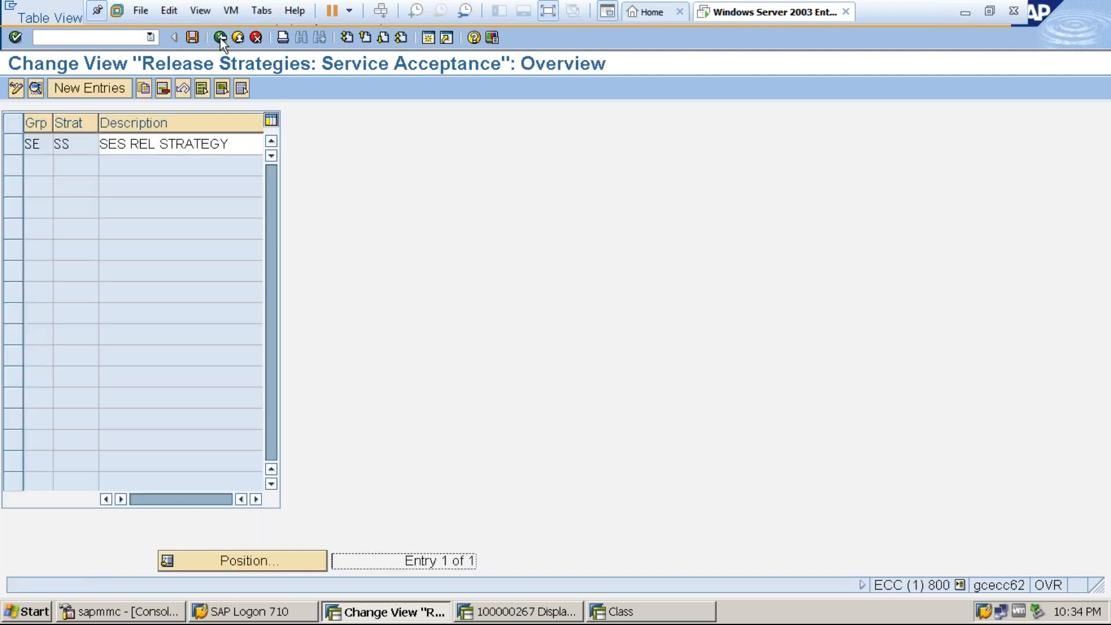
click(220, 38)
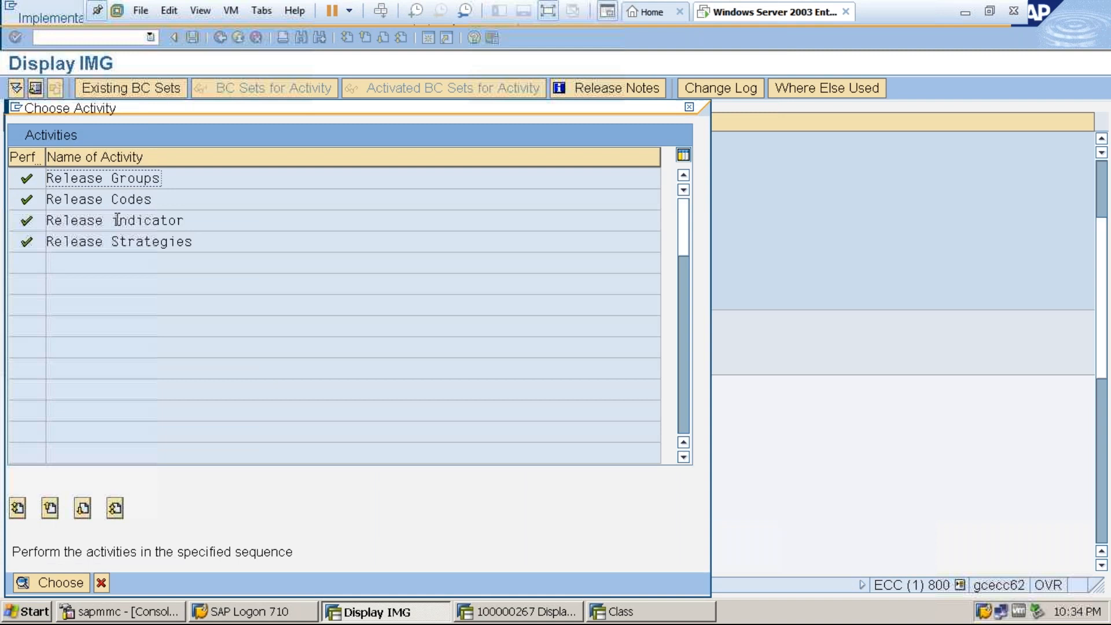
Change the description of entry sheet release indicator T to Blocked and save it in customizing request ECCK900040.
double_click(187, 220)
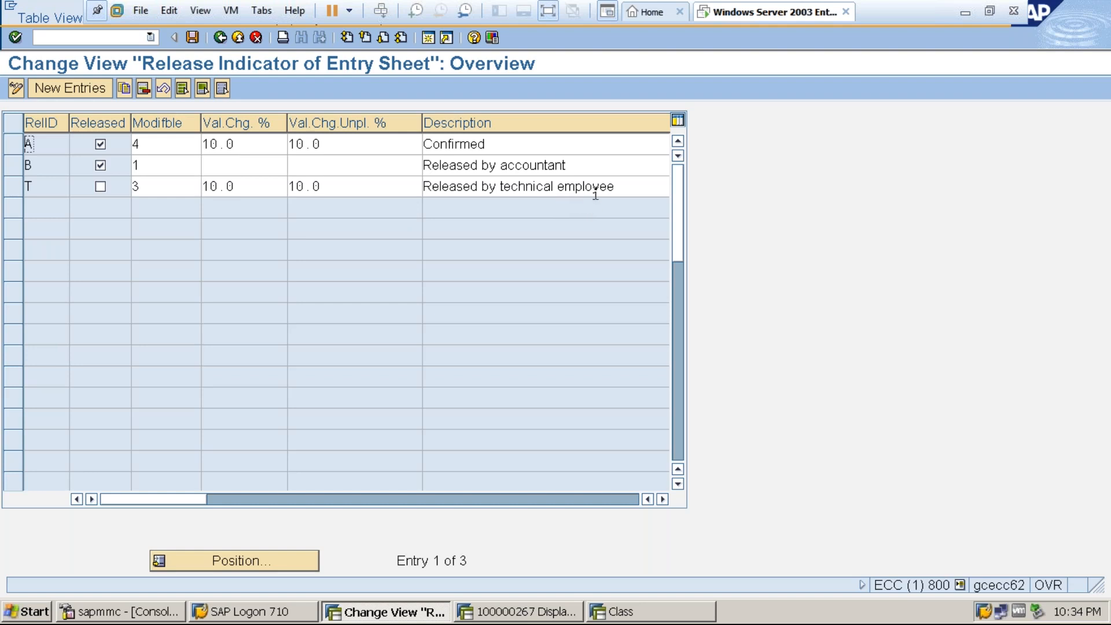
click(618, 186)
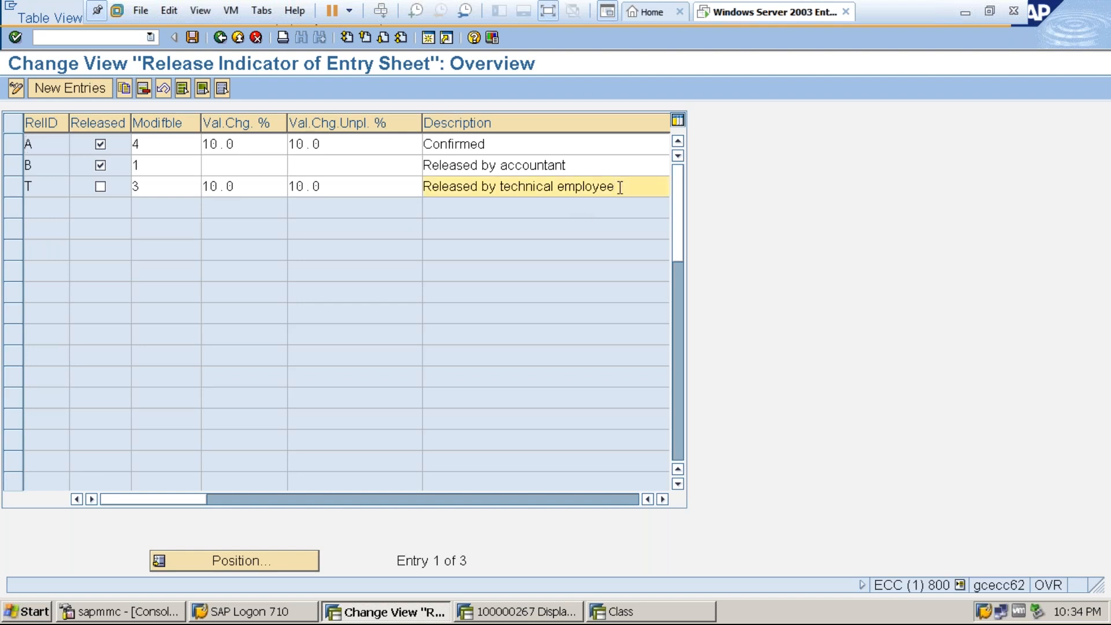
key(BackSpace)
key(BackSpace)
key(BackSpace)
key(BackSpace)
key(BackSpace)
key(BackSpace)
key(BackSpace)
key(BackSpace)
key(BackSpace)
key(BackSpace)
key(BackSpace)
key(BackSpace)
key(BackSpace)
key(BackSpace)
key(BackSpace)
key(BackSpace)
key(BackSpace)
key(BackSpace)
key(BackSpace)
key(BackSpace)
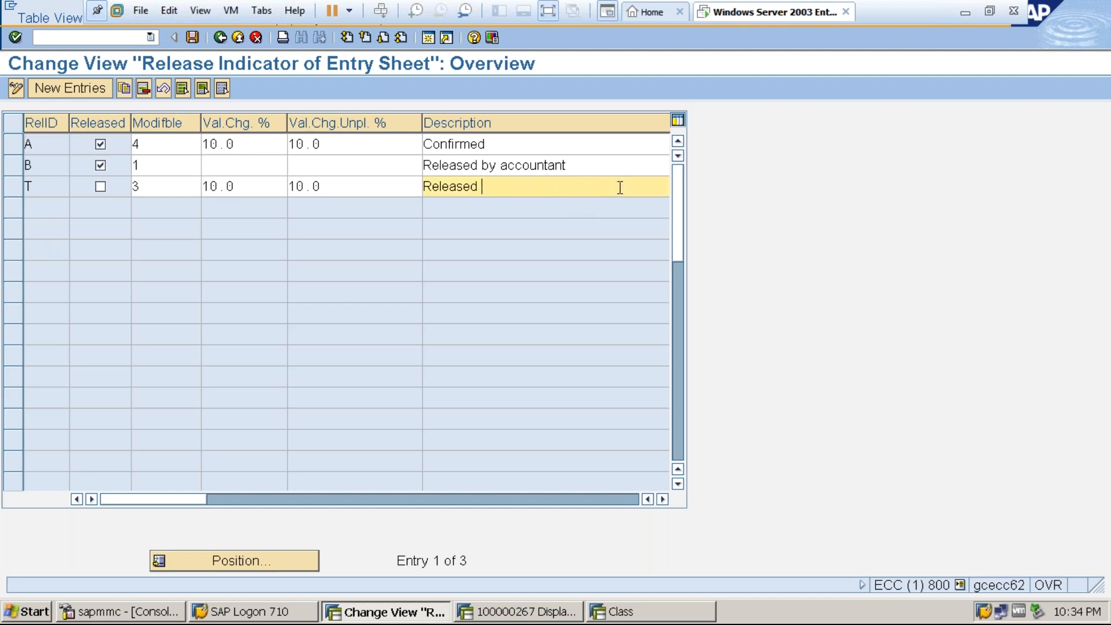
key(BackSpace)
key(BackSpace)
key(BackSpace)
key(BackSpace)
key(BackSpace)
text(Blocked)
click(192, 37)
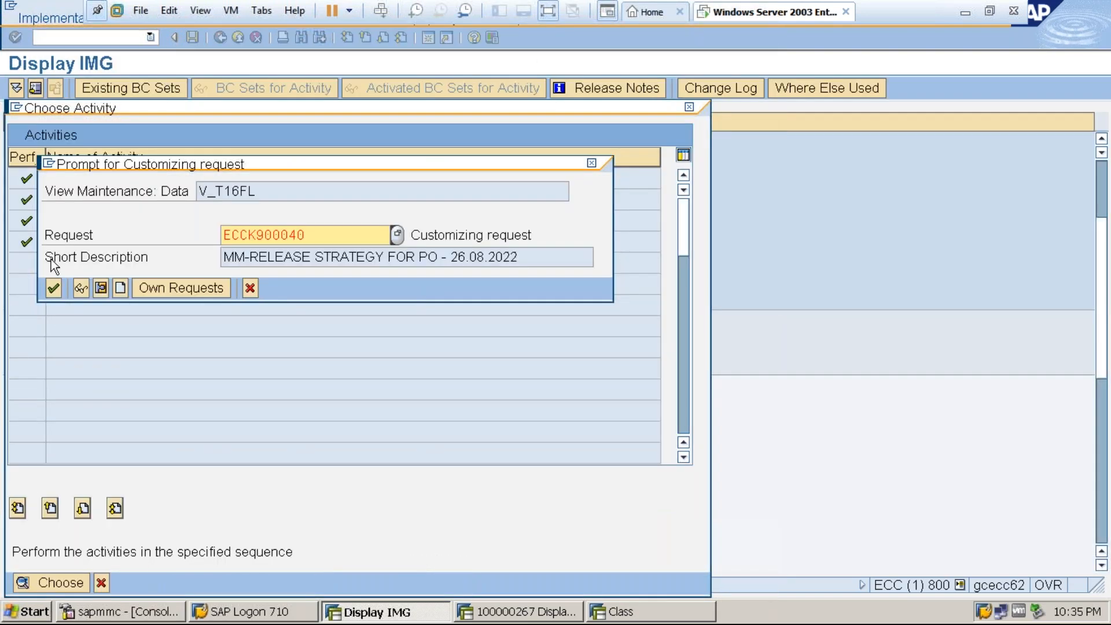
click(54, 287)
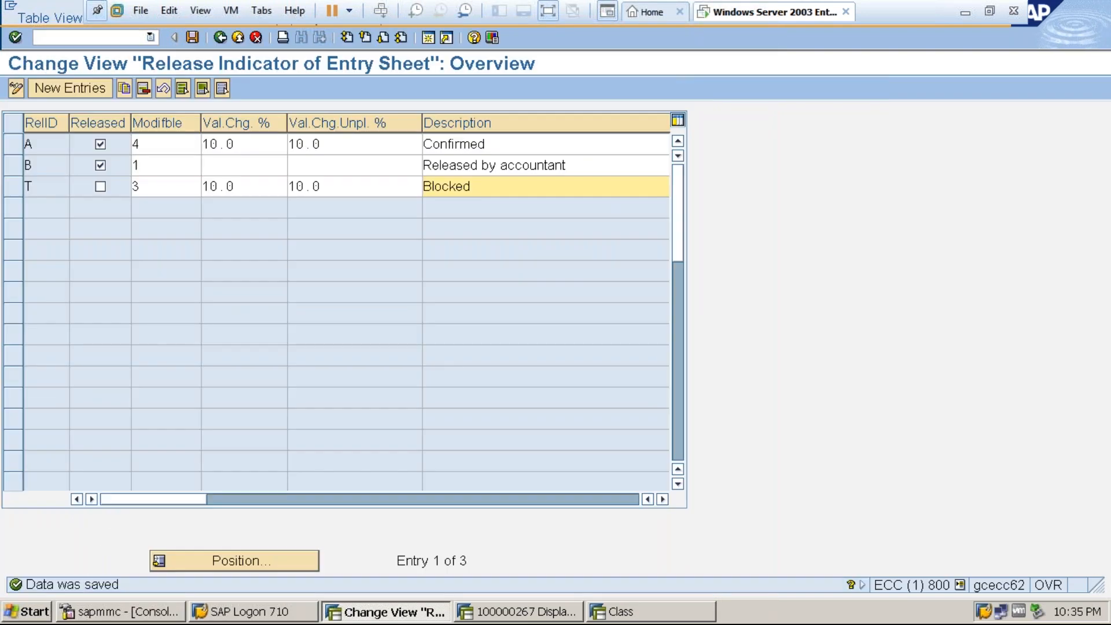
Reopen release strategy SS from the release procedure activities and review its release statuses.
click(221, 37)
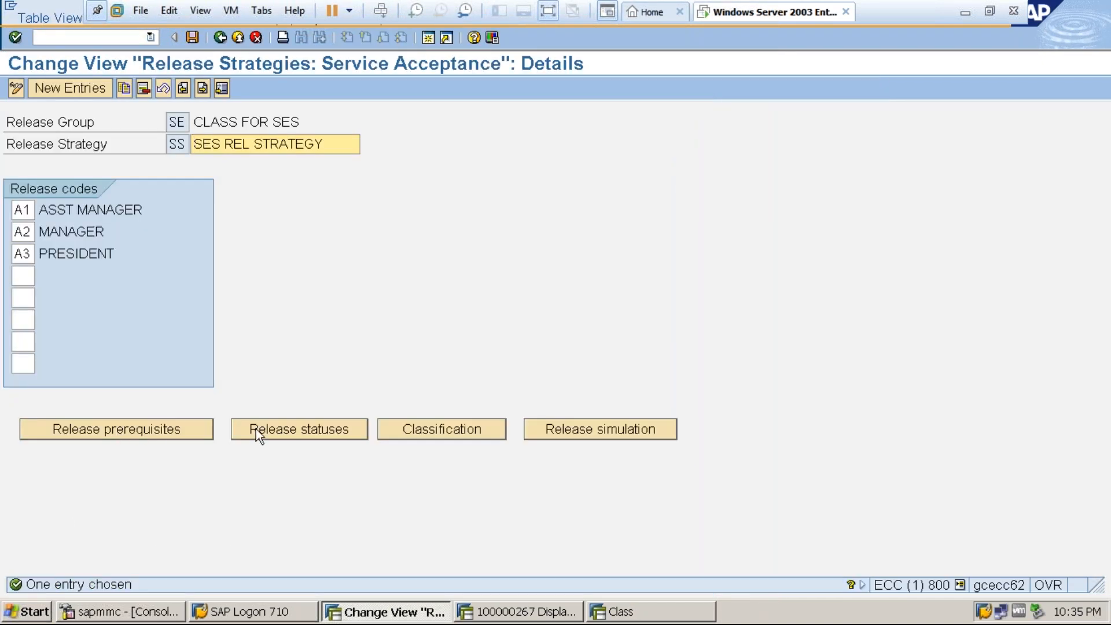
click(294, 431)
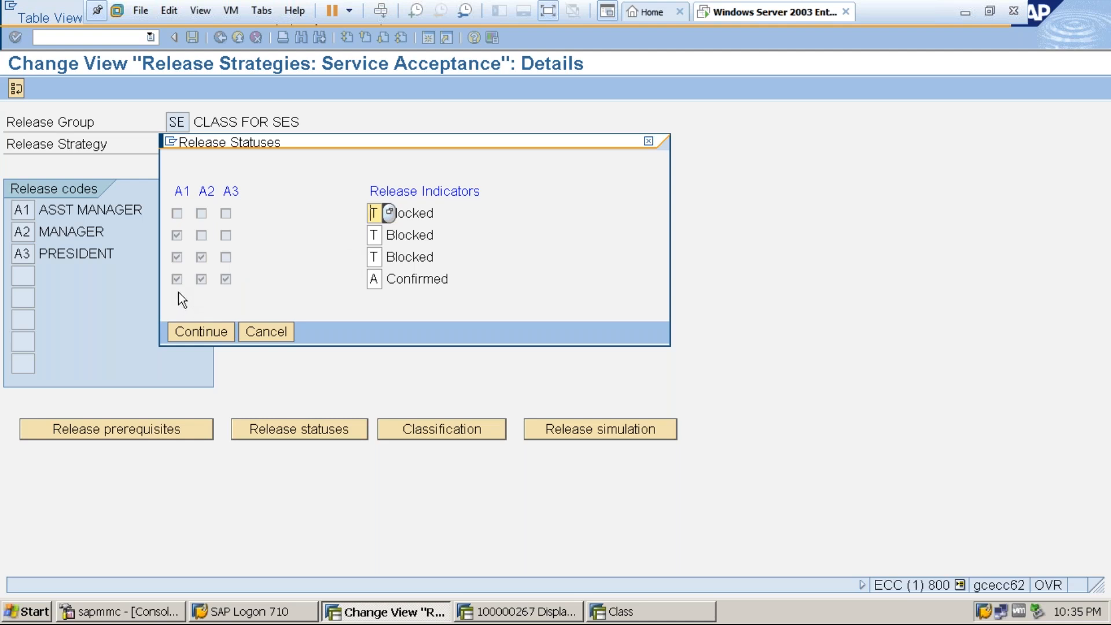
click(210, 336)
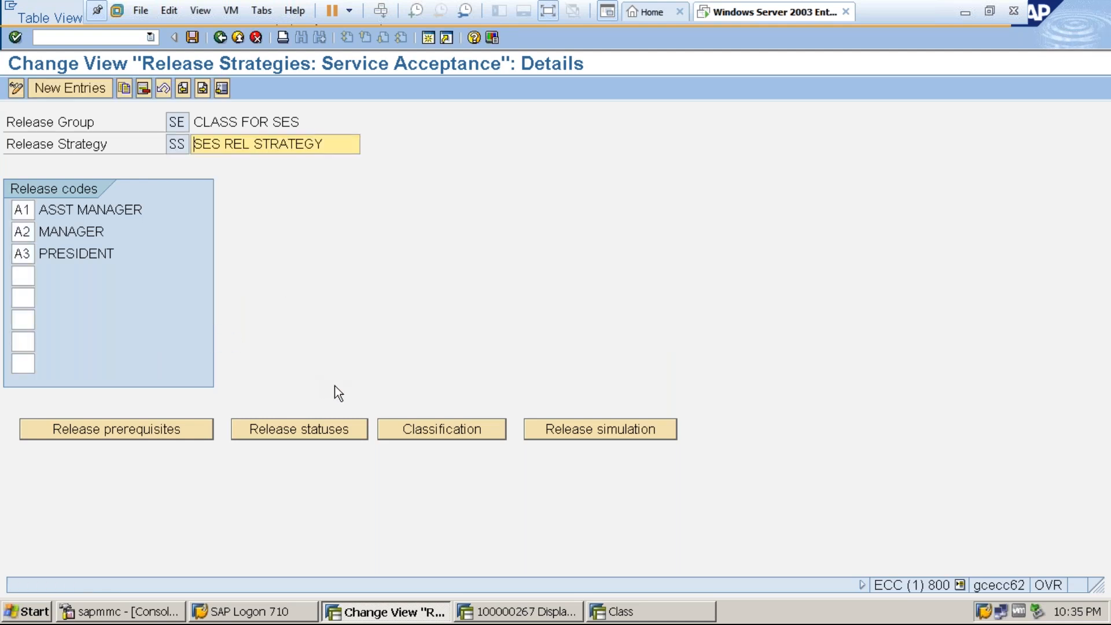
Assign purchasing groups 000, 001 and PRA to the Purchasing Group characteristic in the classification of release strategy SS.
click(426, 429)
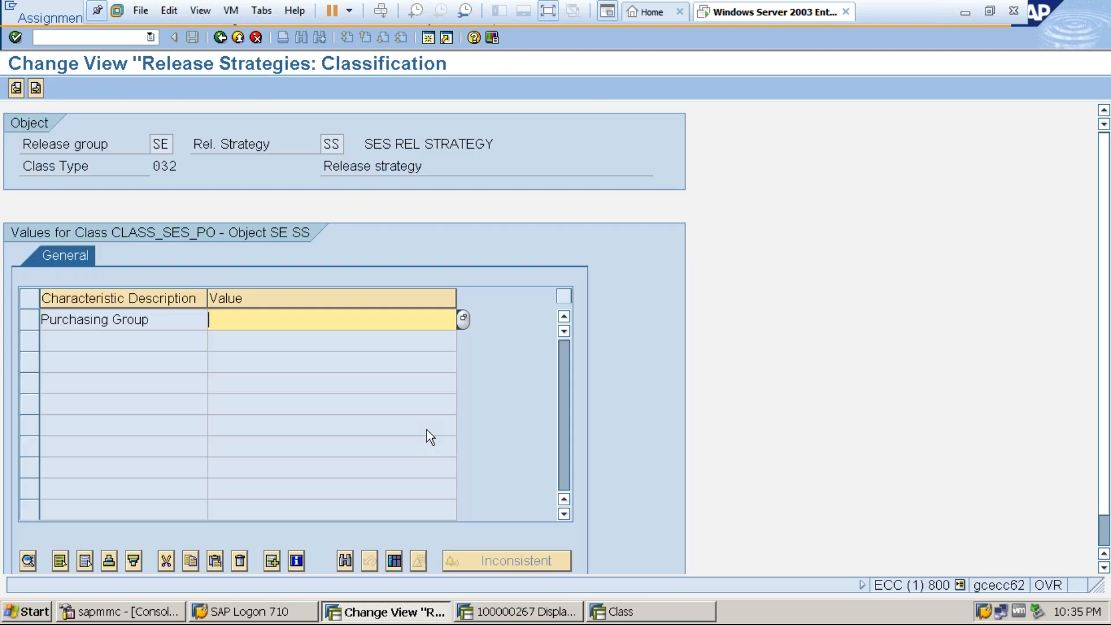
click(463, 318)
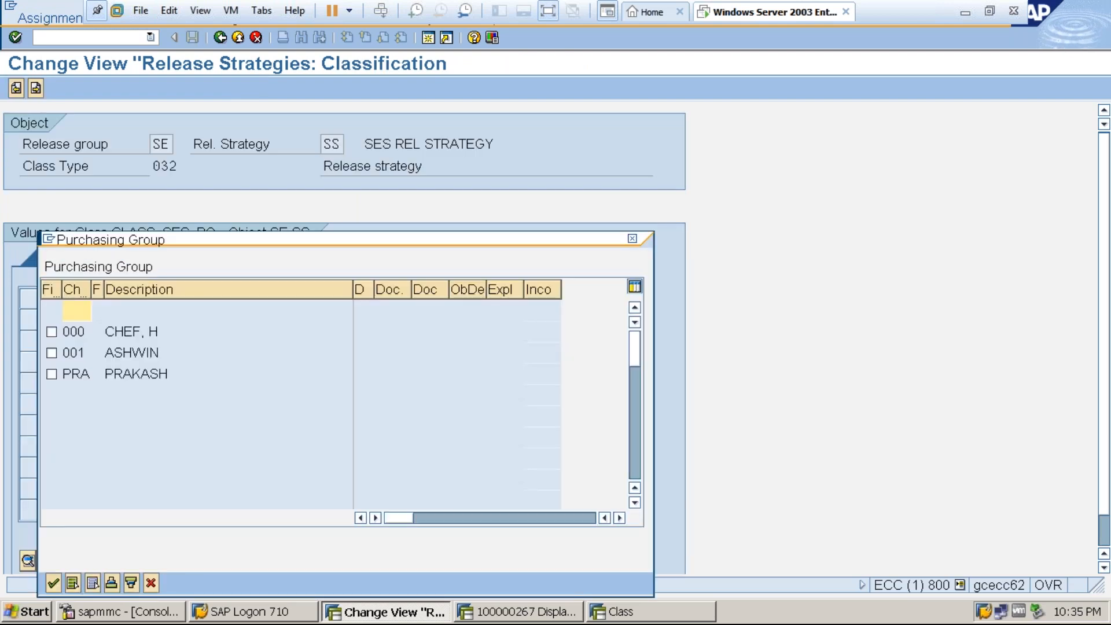
click(51, 374)
click(54, 578)
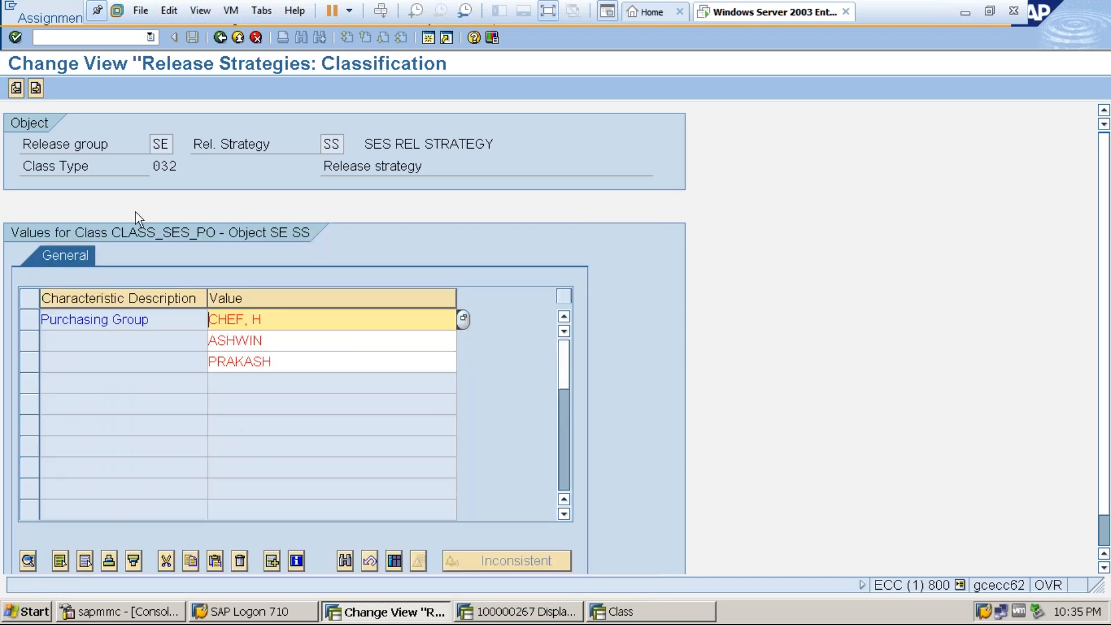
click(35, 88)
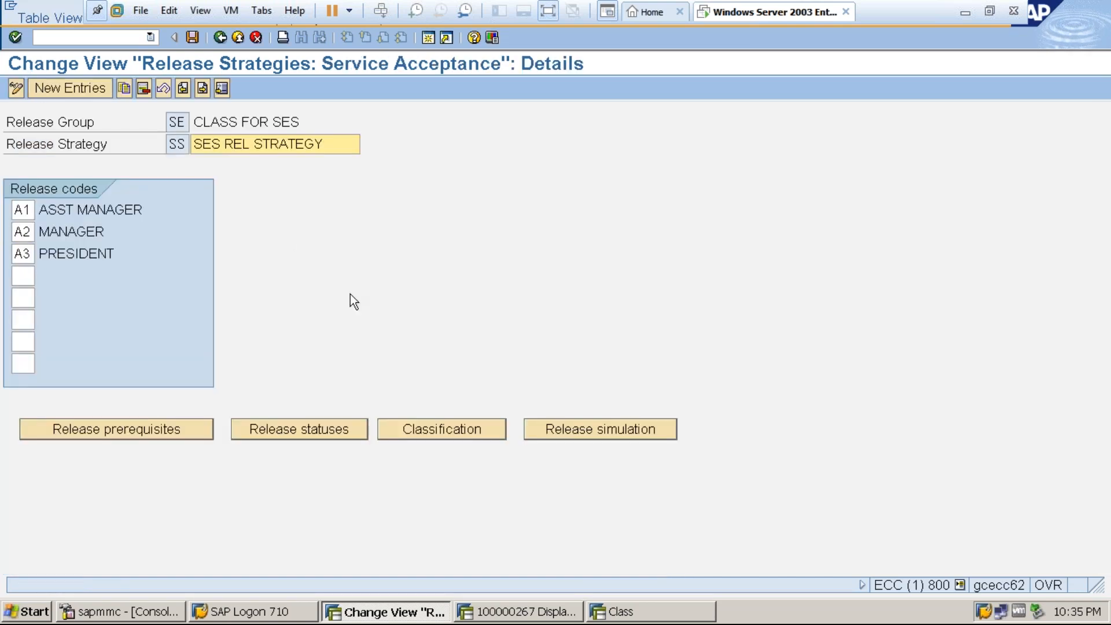
Simulate the release of strategy SS by releasing codes A1, A2 and A3 in order, and close the simulation.
click(572, 431)
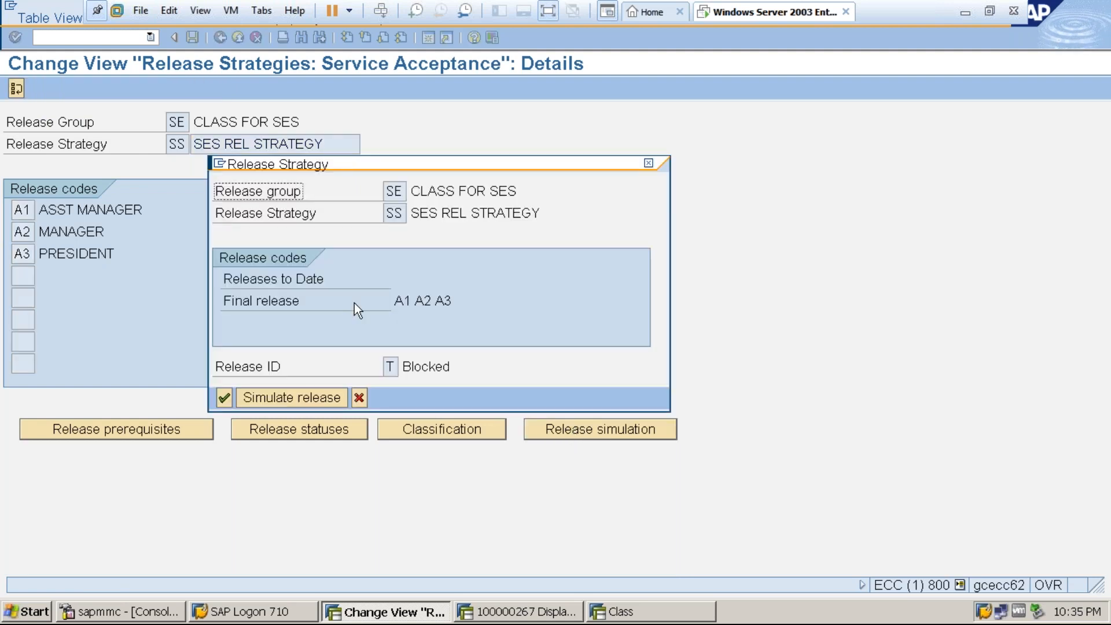
click(289, 396)
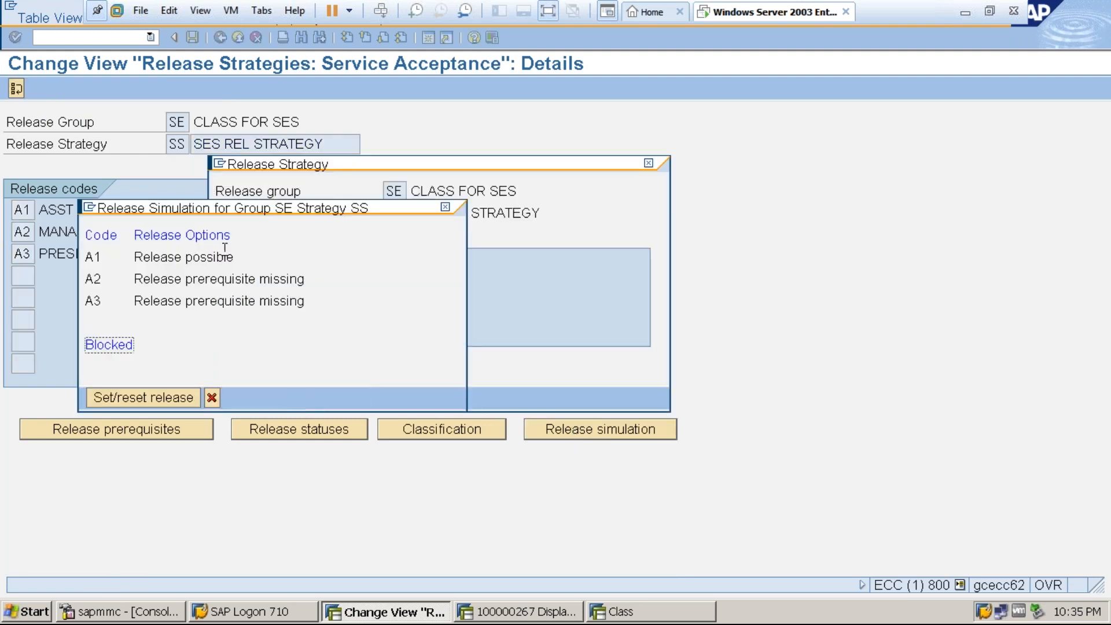
double_click(211, 256)
double_click(205, 280)
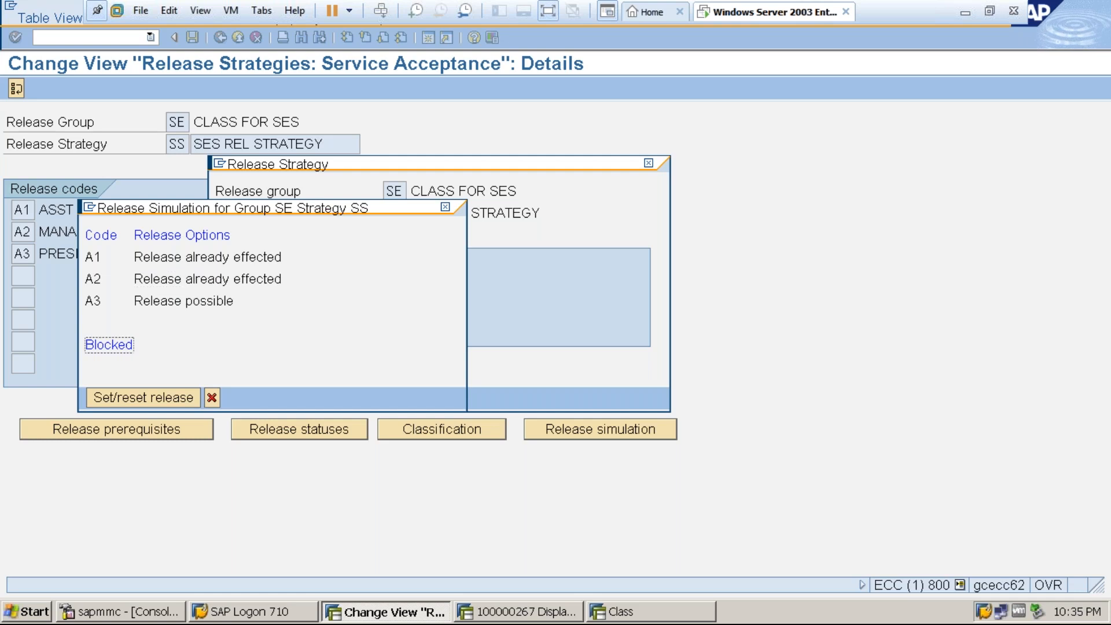
double_click(202, 301)
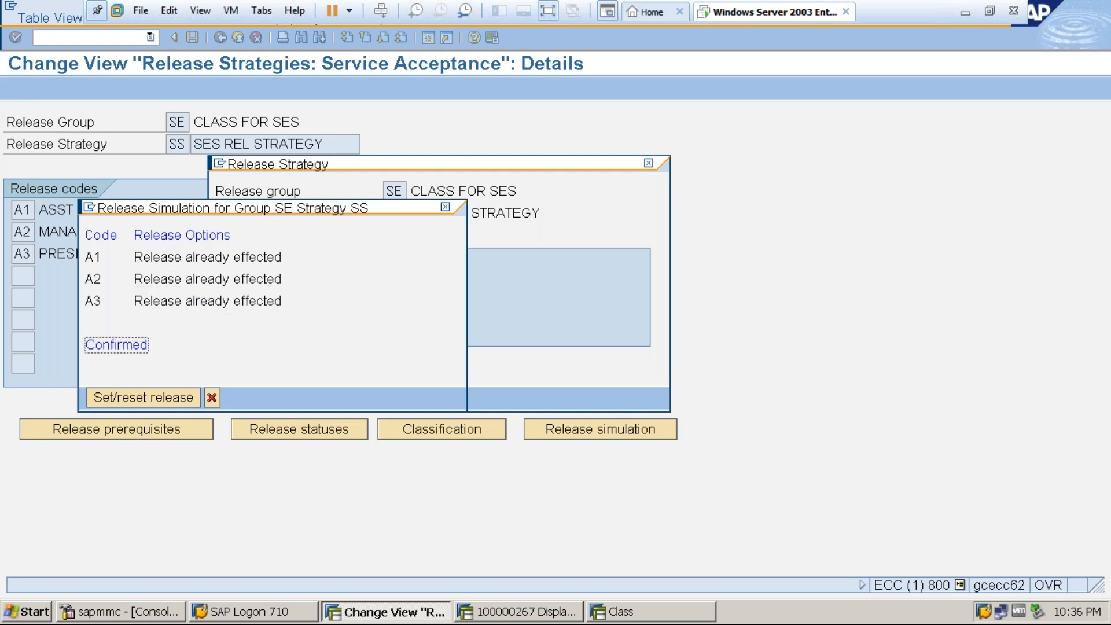
click(445, 207)
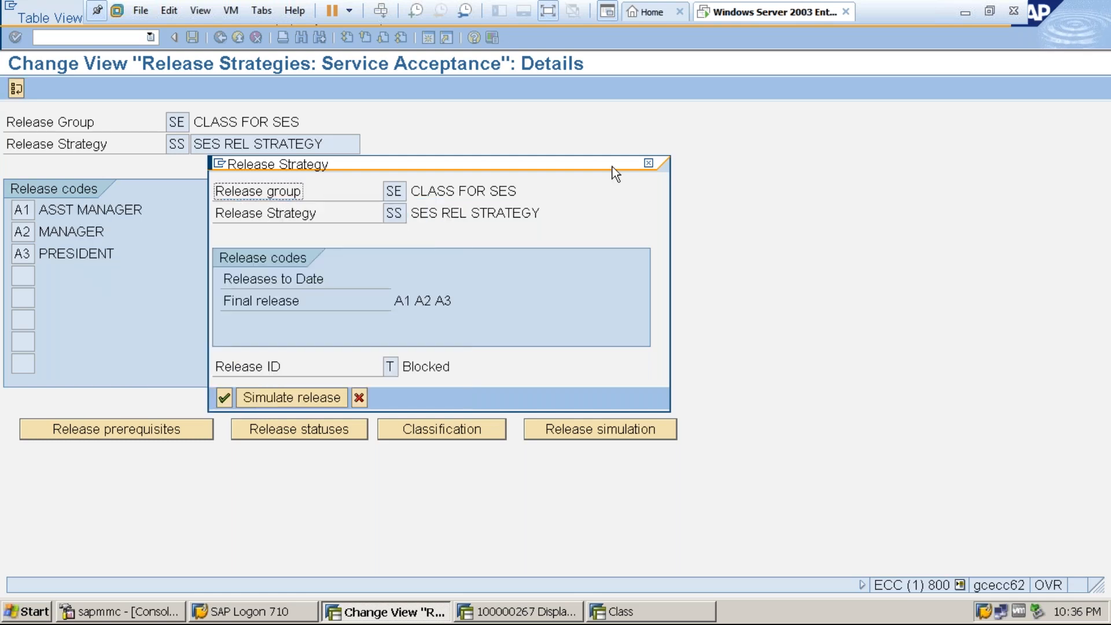
Save release strategy SS and leave the release procedure activities for service entry sheets.
click(647, 164)
click(193, 37)
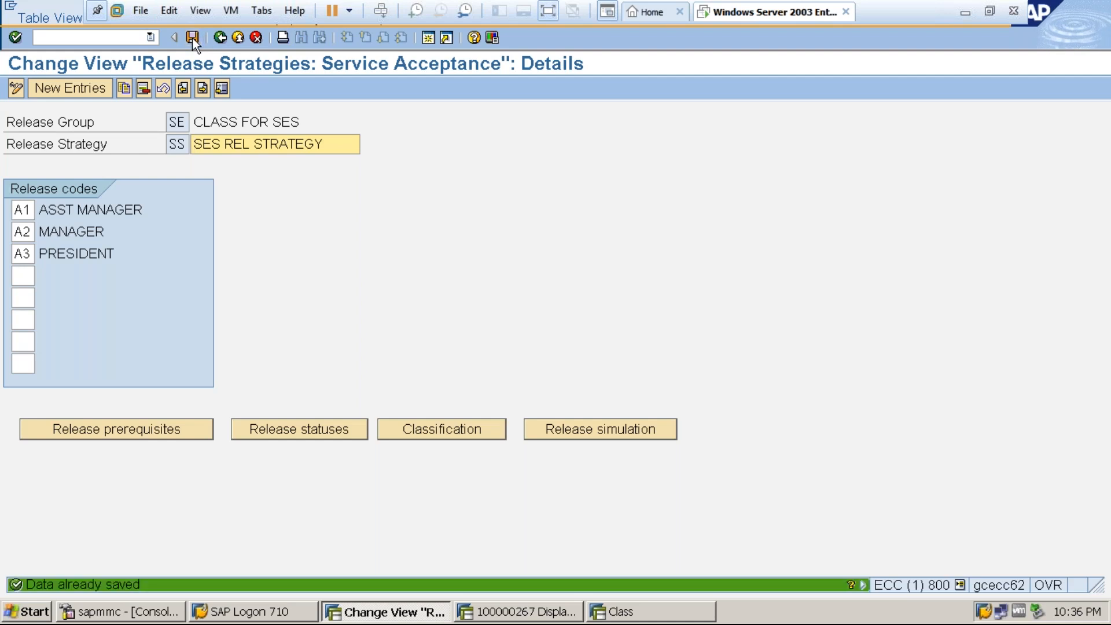
click(231, 41)
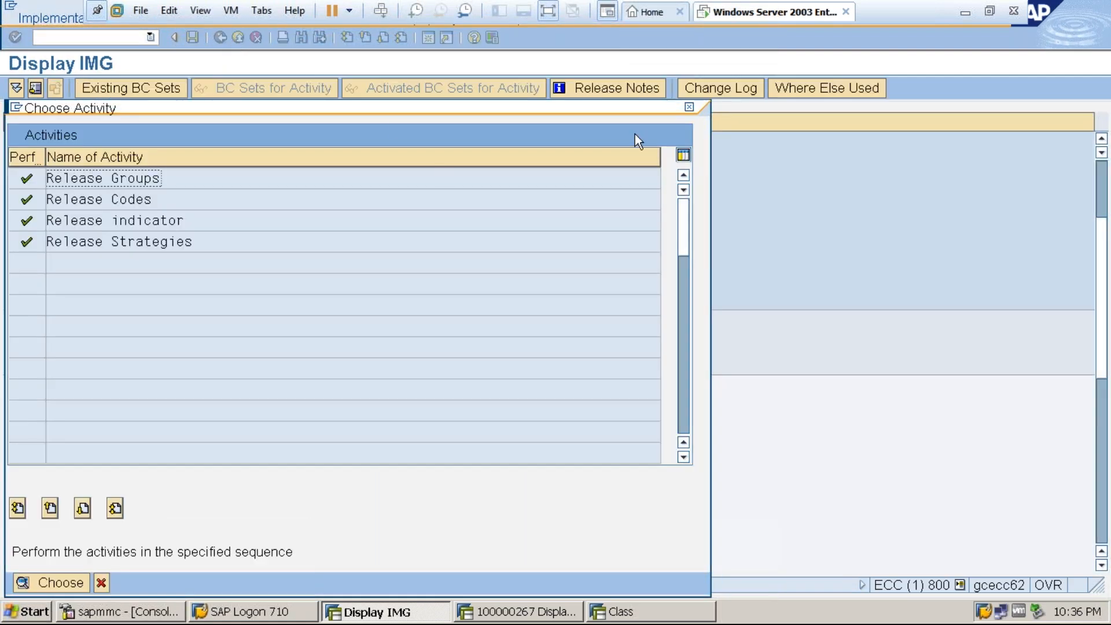
click(688, 107)
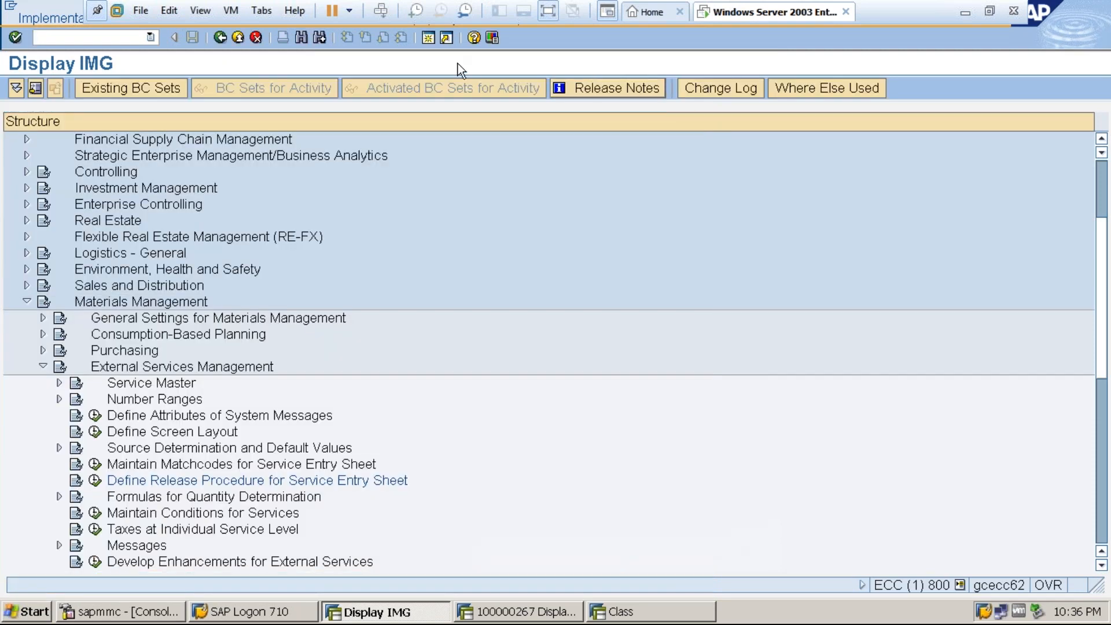
Start creating a purchase order in a new session and choose vendor 3000.
click(437, 40)
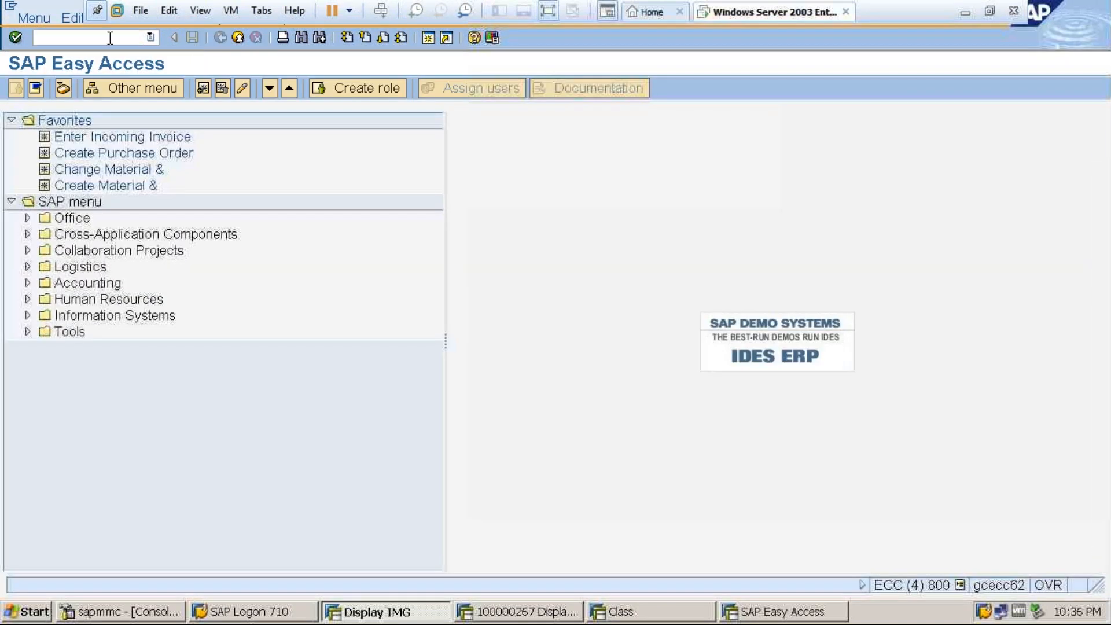
text(spro)
key(Return)
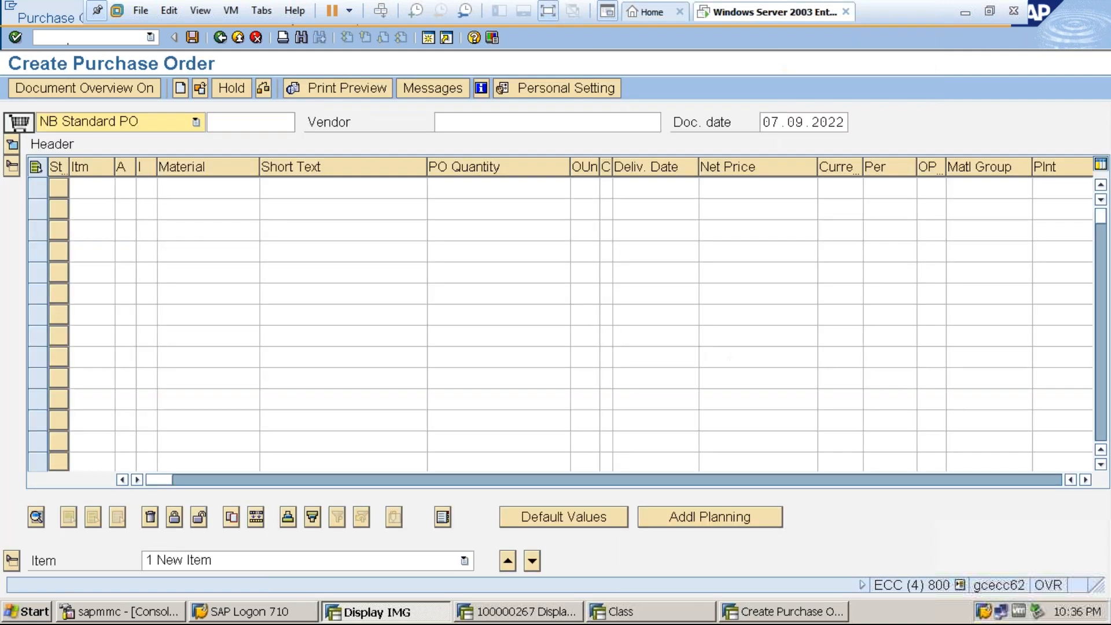
click(467, 127)
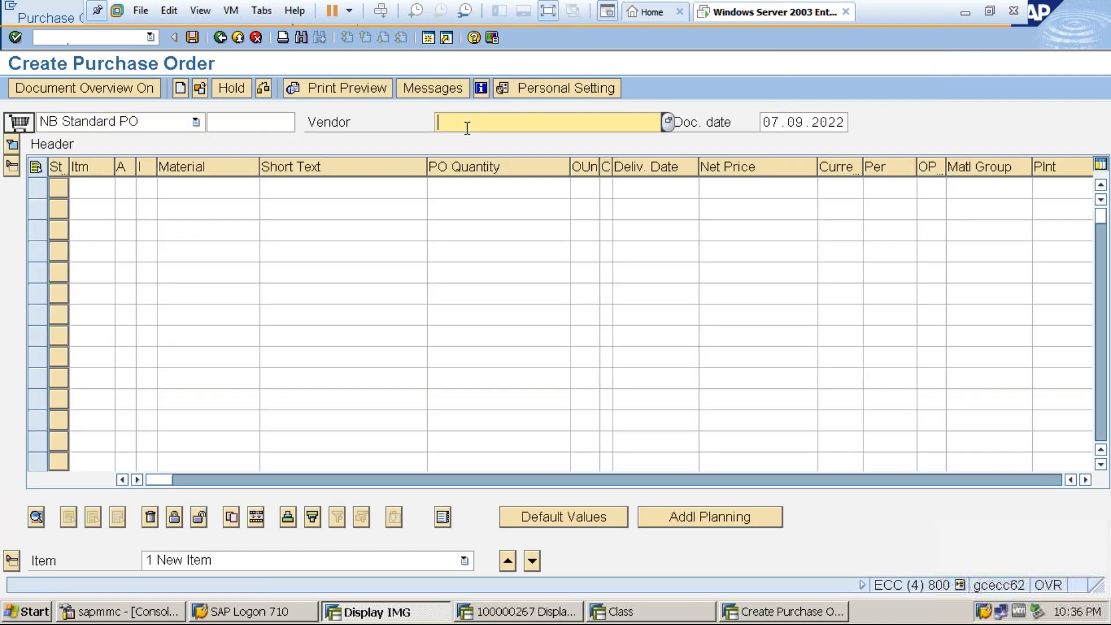
double_click(467, 127)
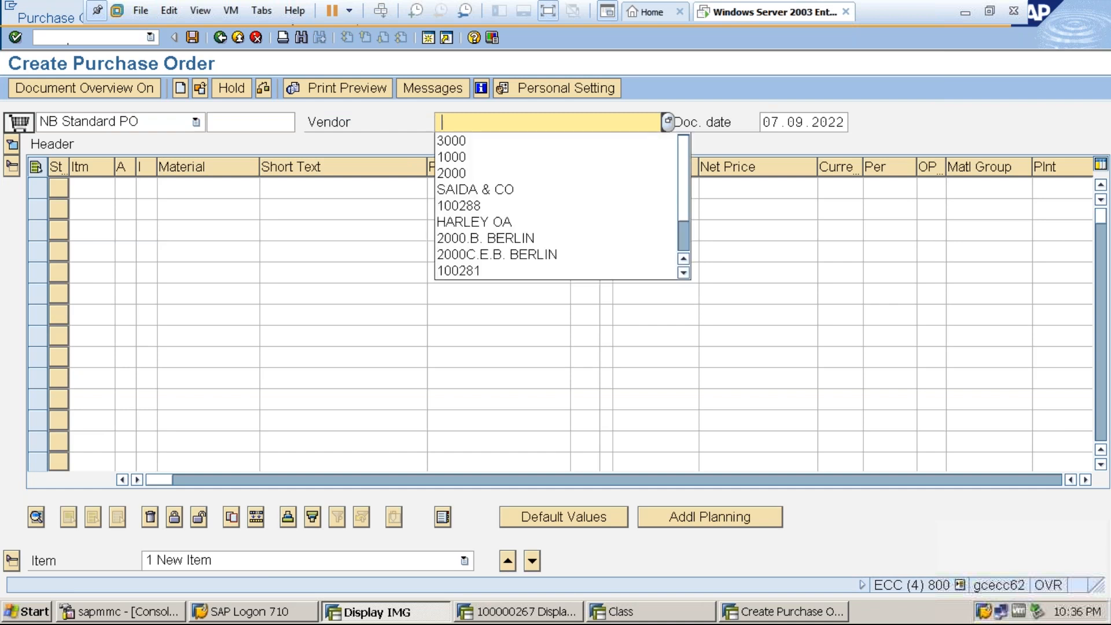
click(464, 137)
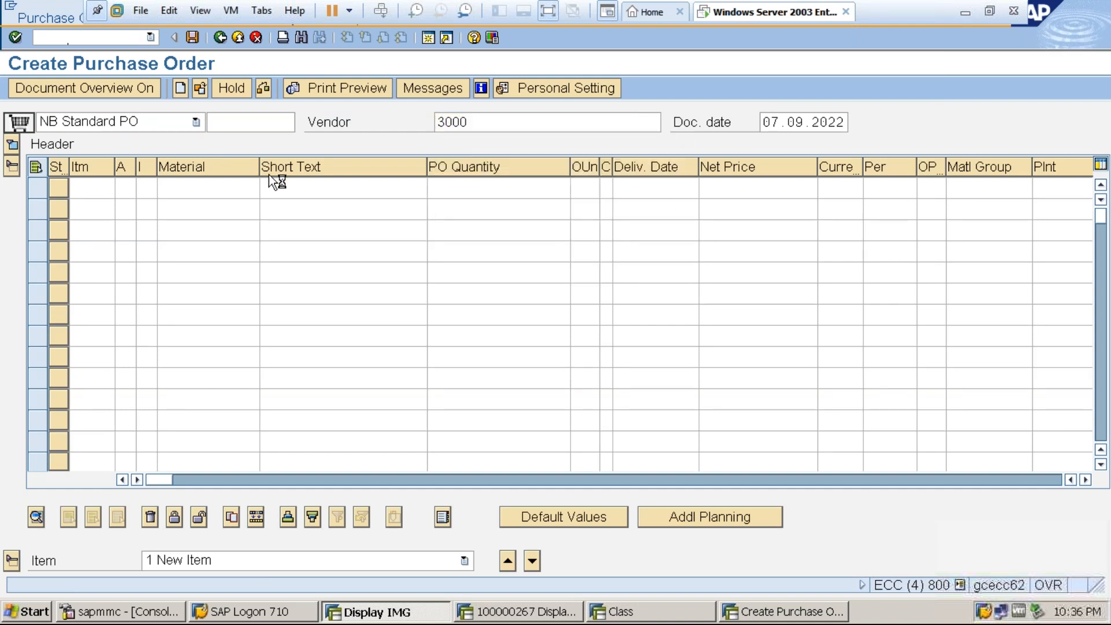
Assign purchasing organization 3000 and purchasing group 000 in the purchase order's organizational data.
click(14, 146)
text(3000)
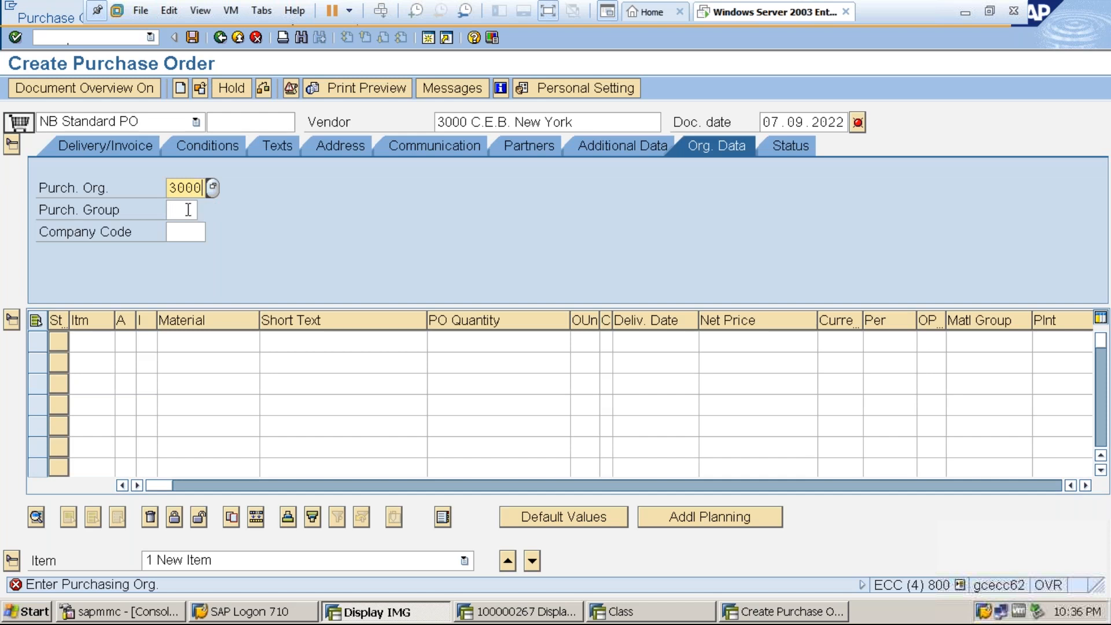
click(188, 210)
text(000)
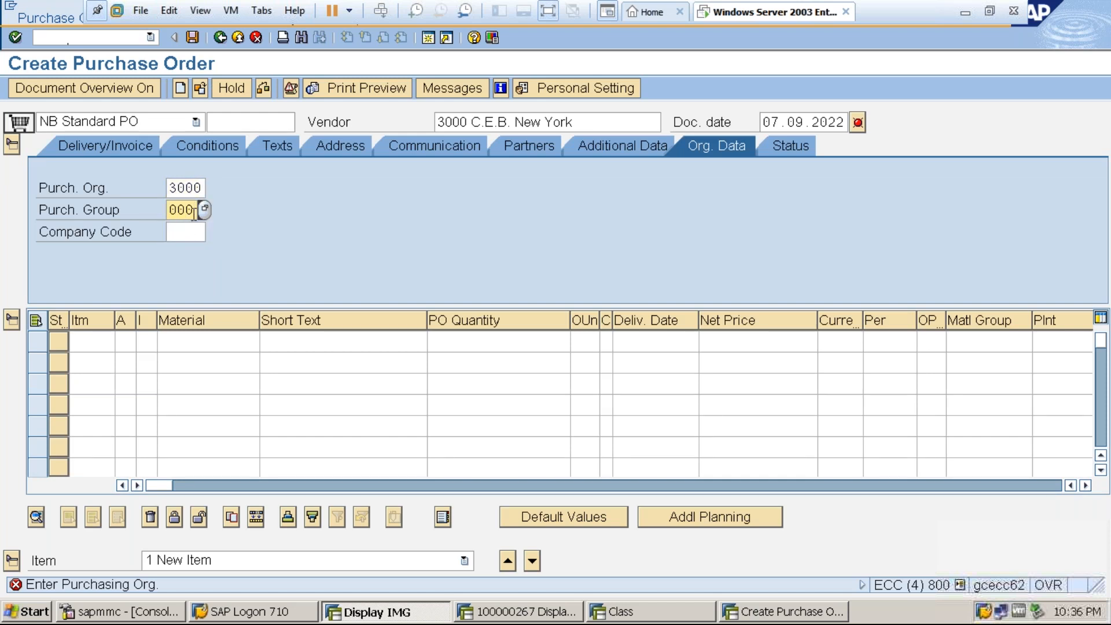
key(Return)
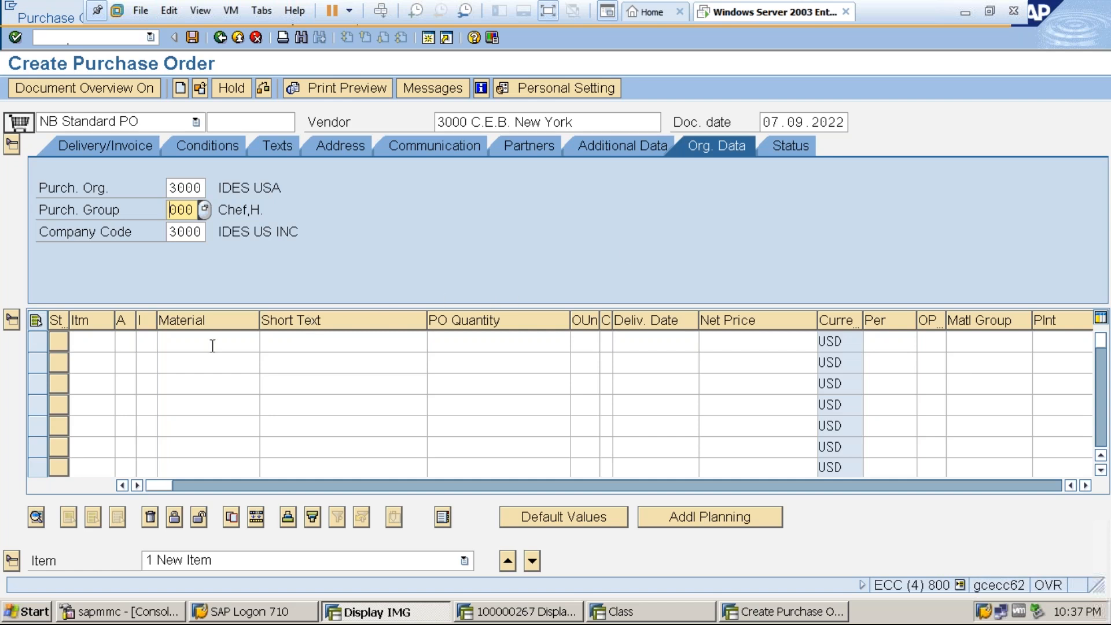
Give the first item account assignment category U and item category D, and change the order type to FO Framework order.
click(148, 340)
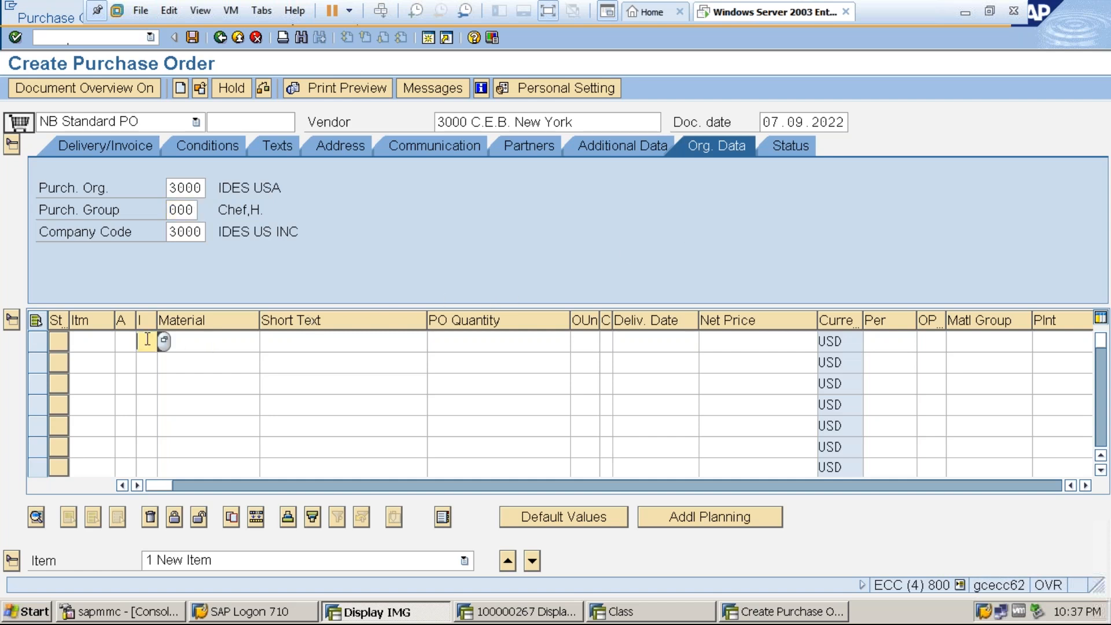
text(d)
key(BackSpace)
click(122, 341)
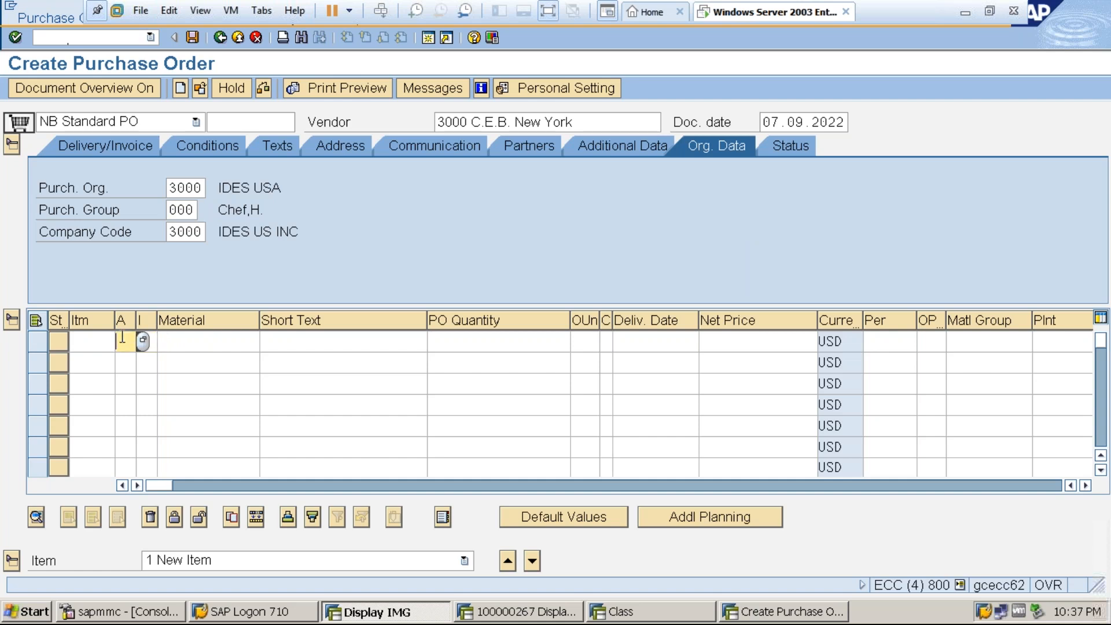
text(u)
click(174, 121)
click(203, 176)
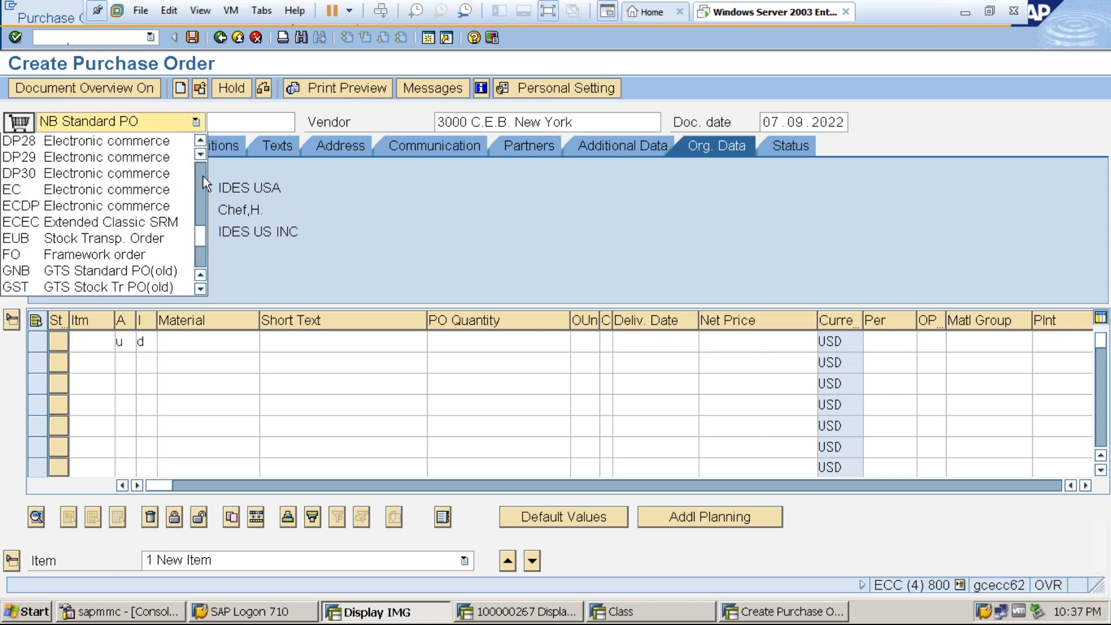
click(79, 255)
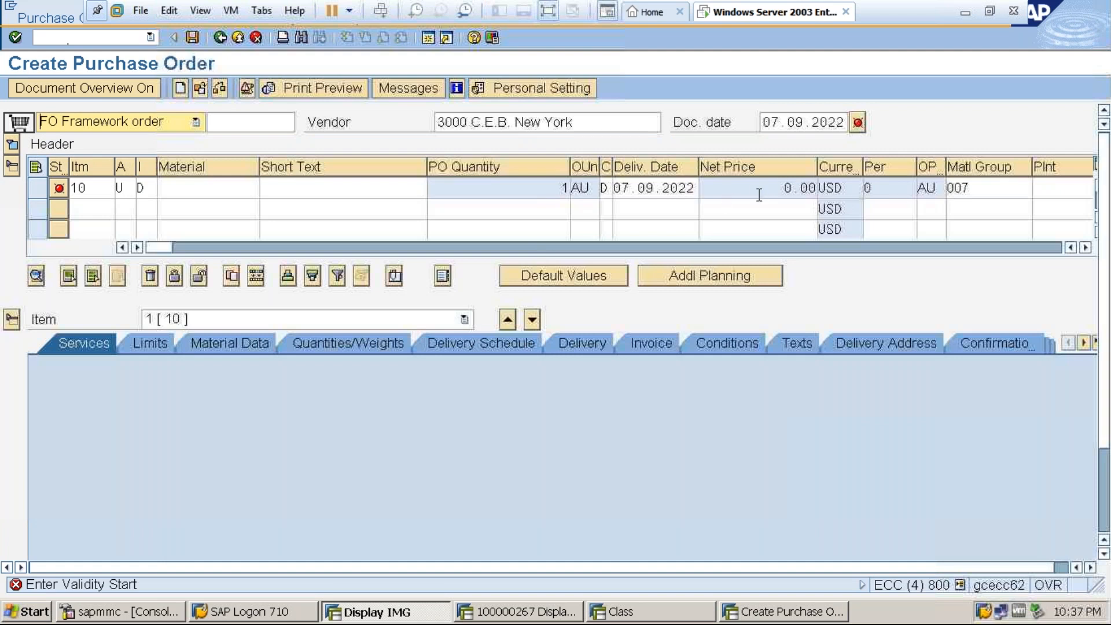
Enter plant 3000 for item 10 of the framework order.
click(1044, 192)
text(3000)
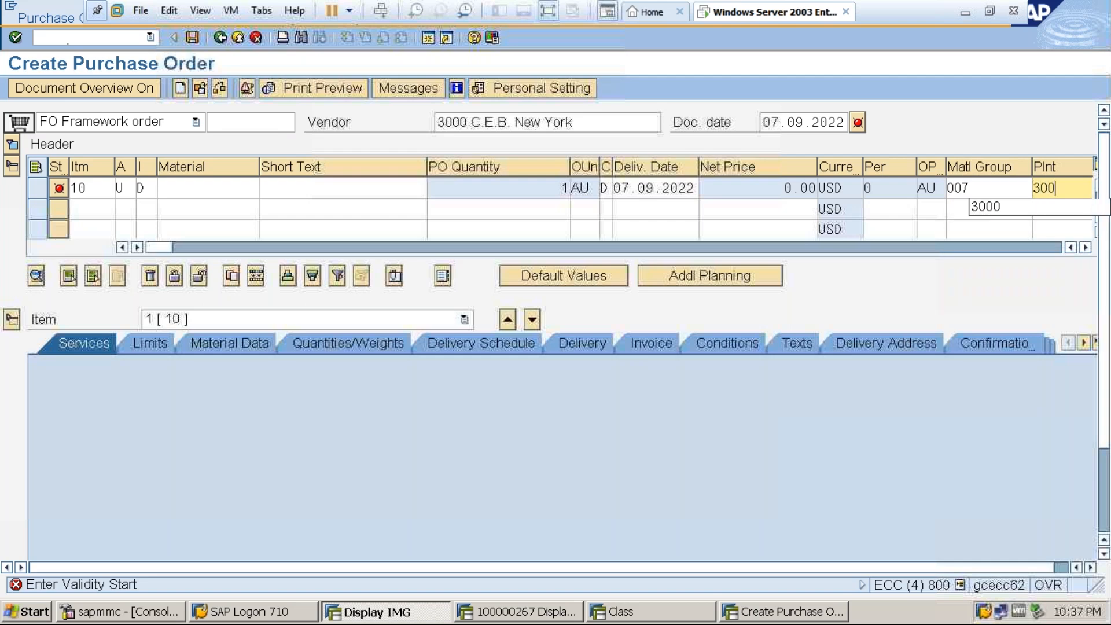
key(Return)
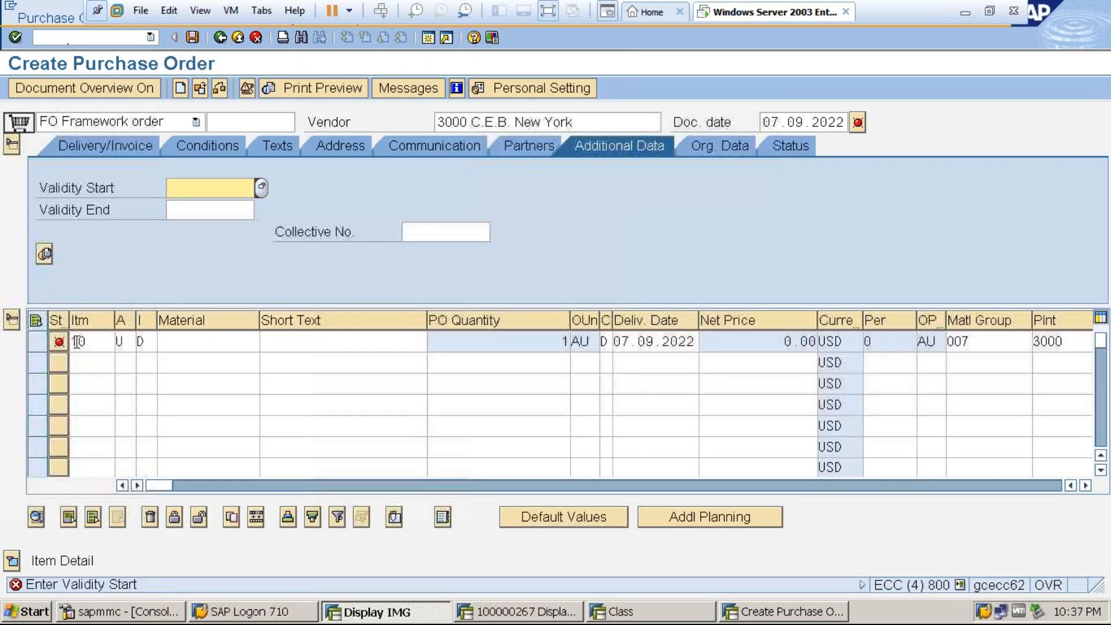
Set the framework order's validity period from 07.09.2022 to 08.09.2022.
click(235, 342)
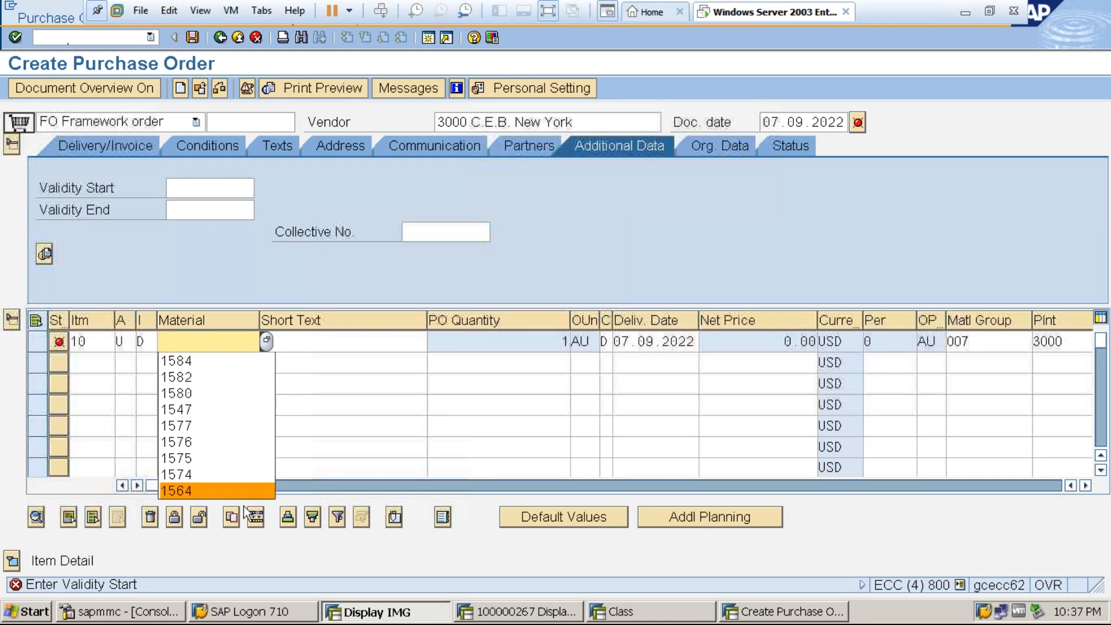
click(81, 560)
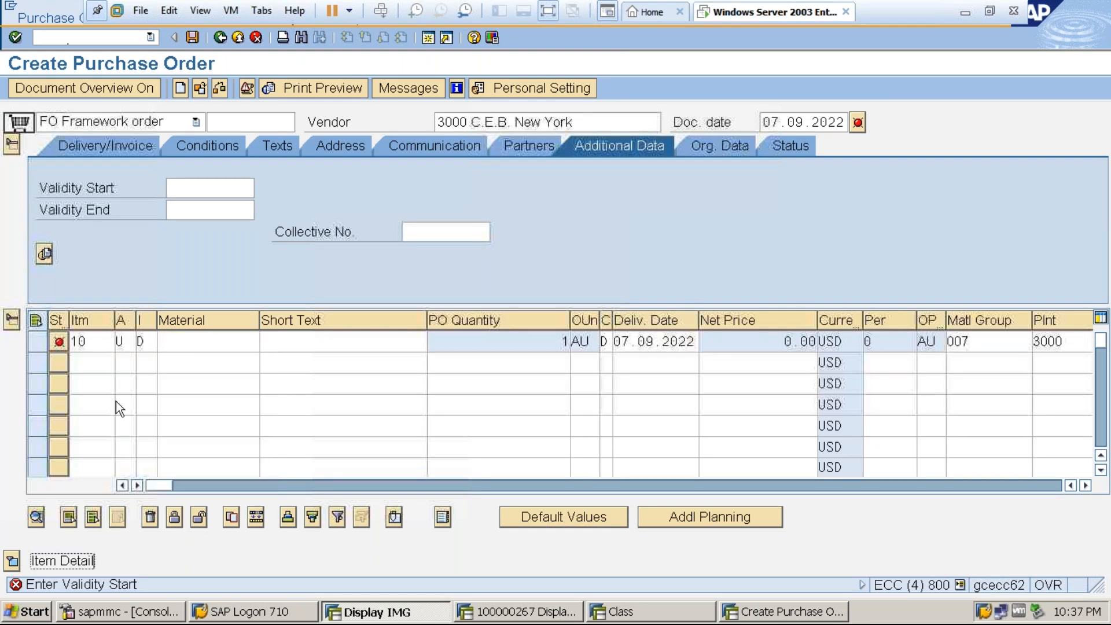
click(180, 189)
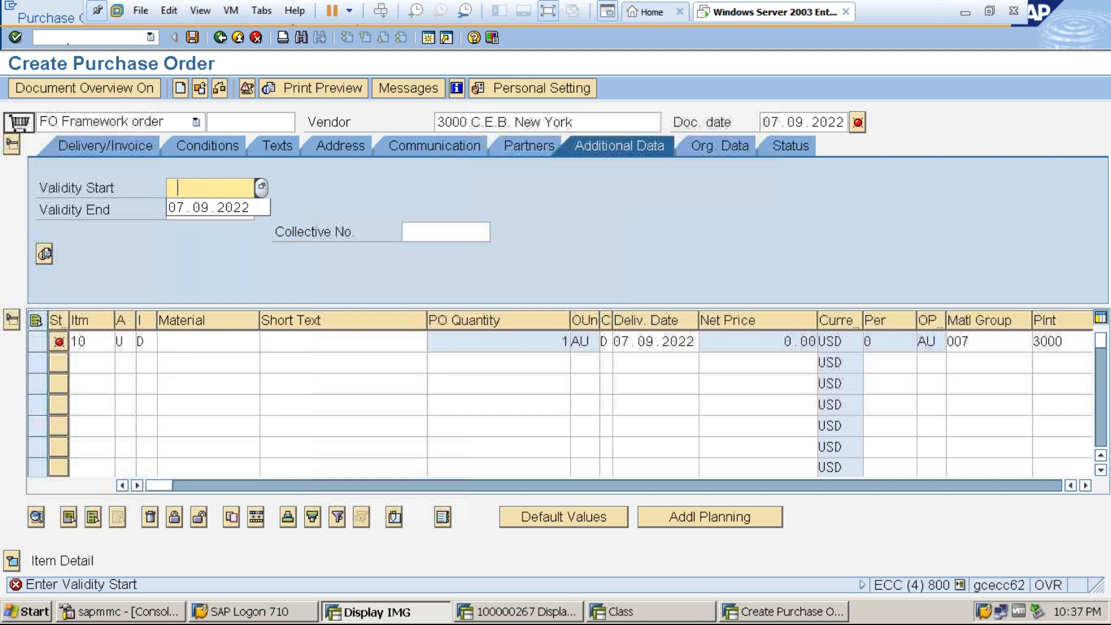
click(190, 208)
click(190, 210)
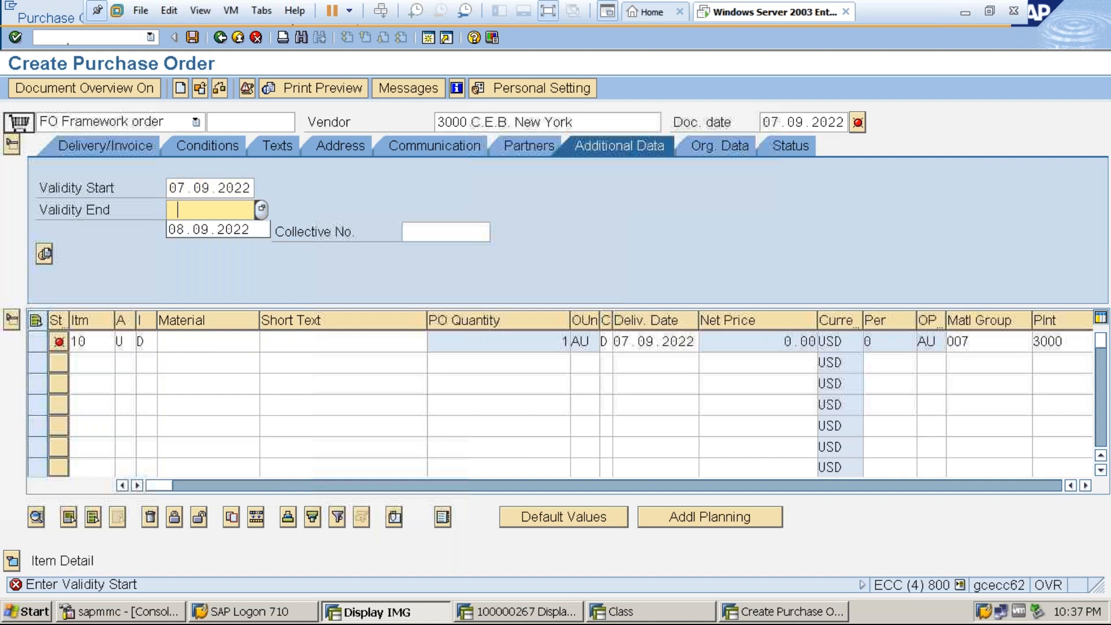
click(192, 227)
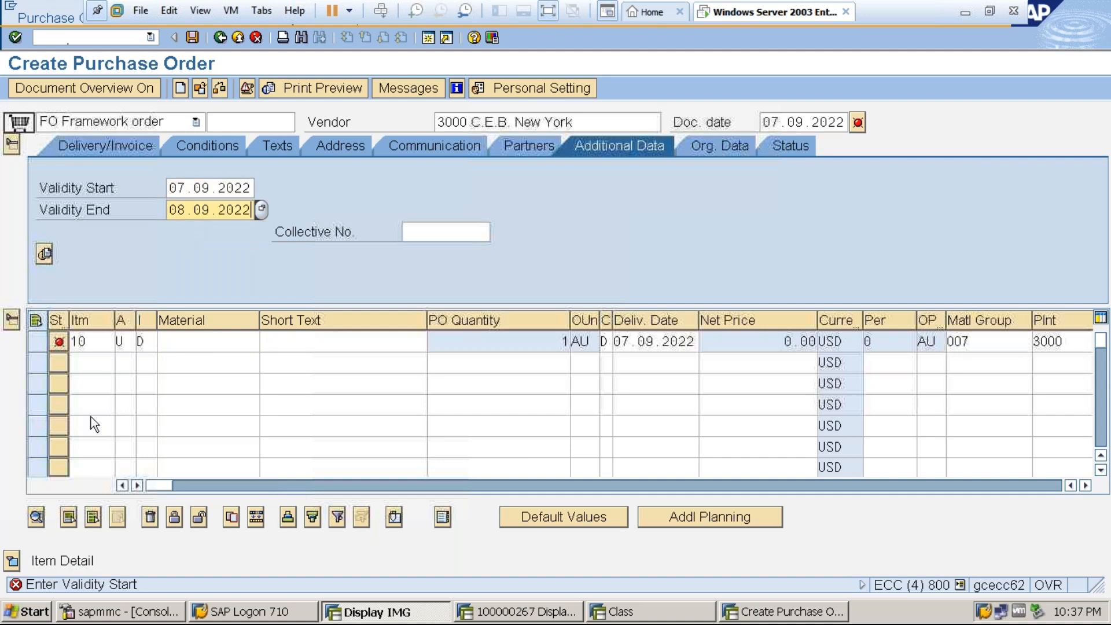
Add service 3000132 to item 10's service lines with quantity 10 and gross price 2000.
click(12, 560)
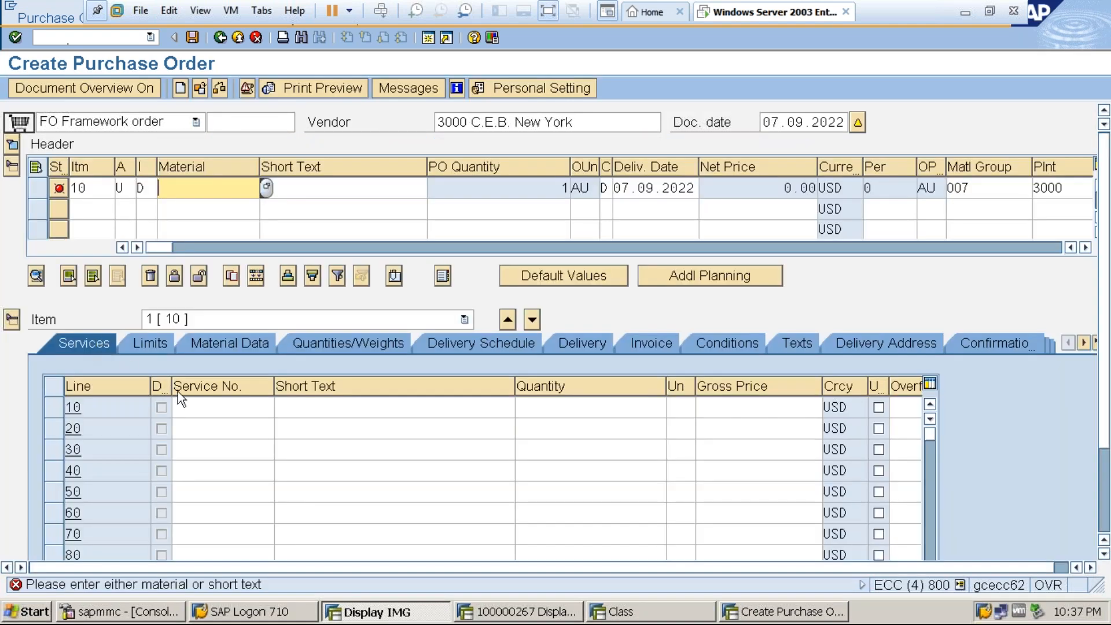
click(197, 407)
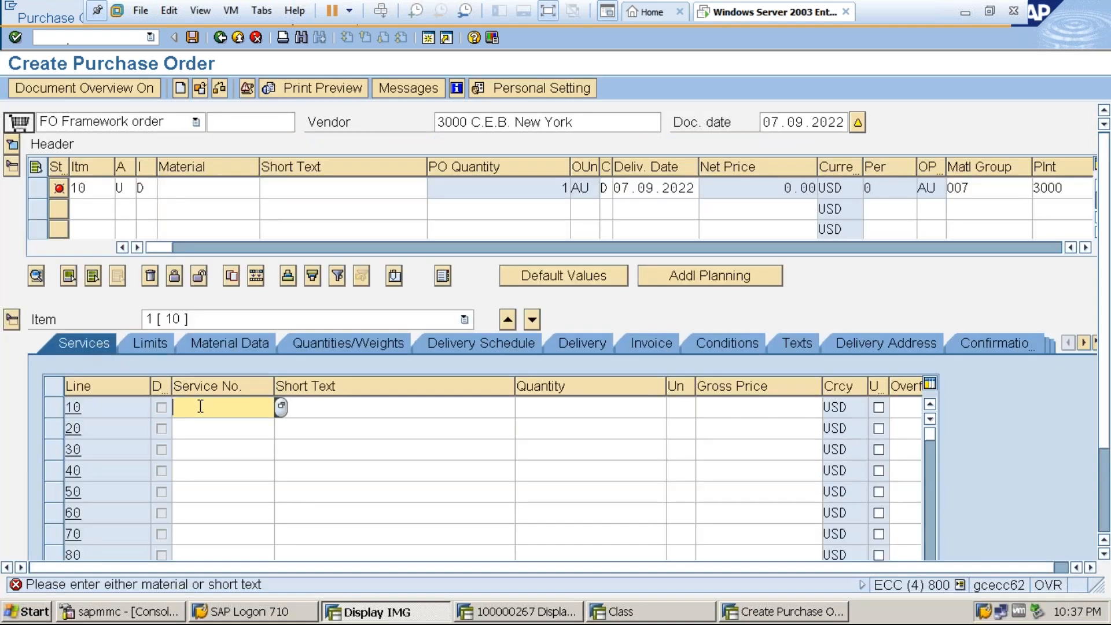
click(207, 426)
key(Return)
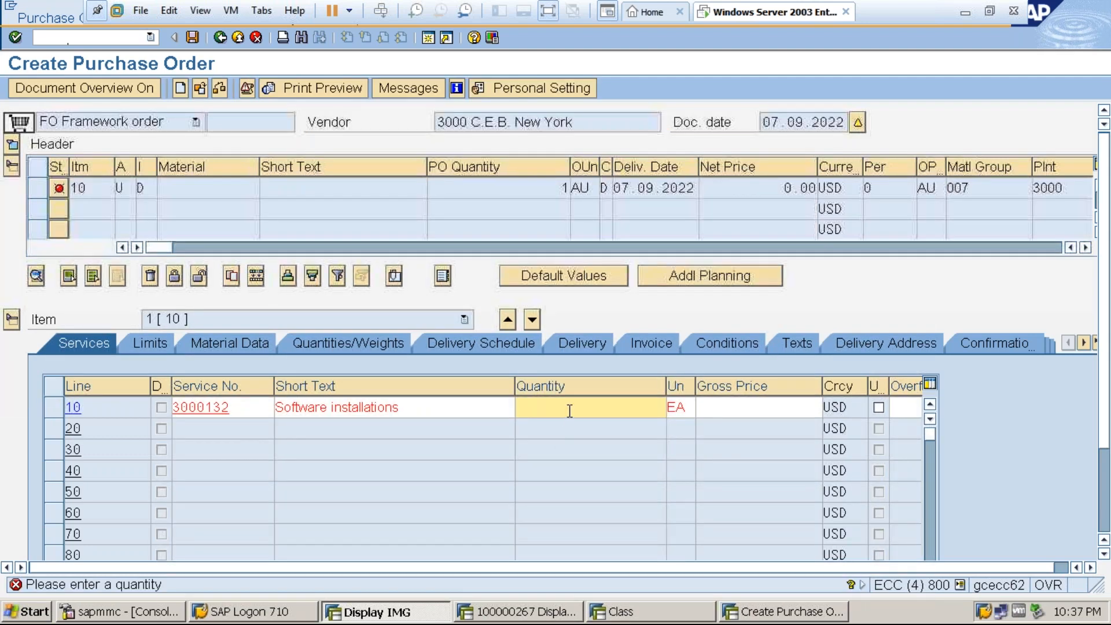
text(10)
click(727, 405)
text(2000)
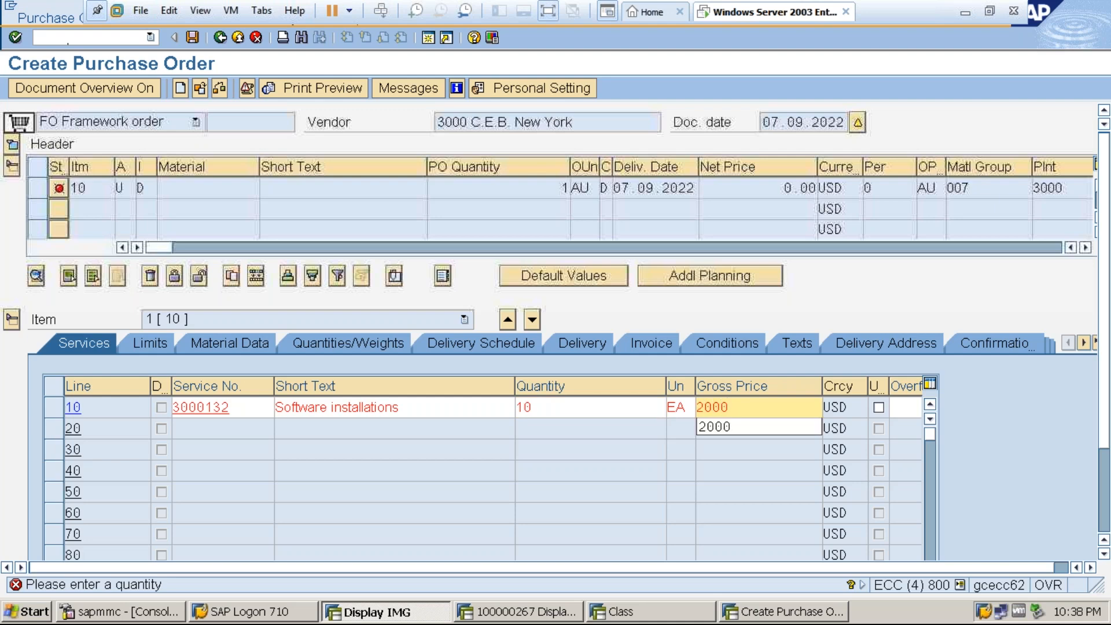
key(Return)
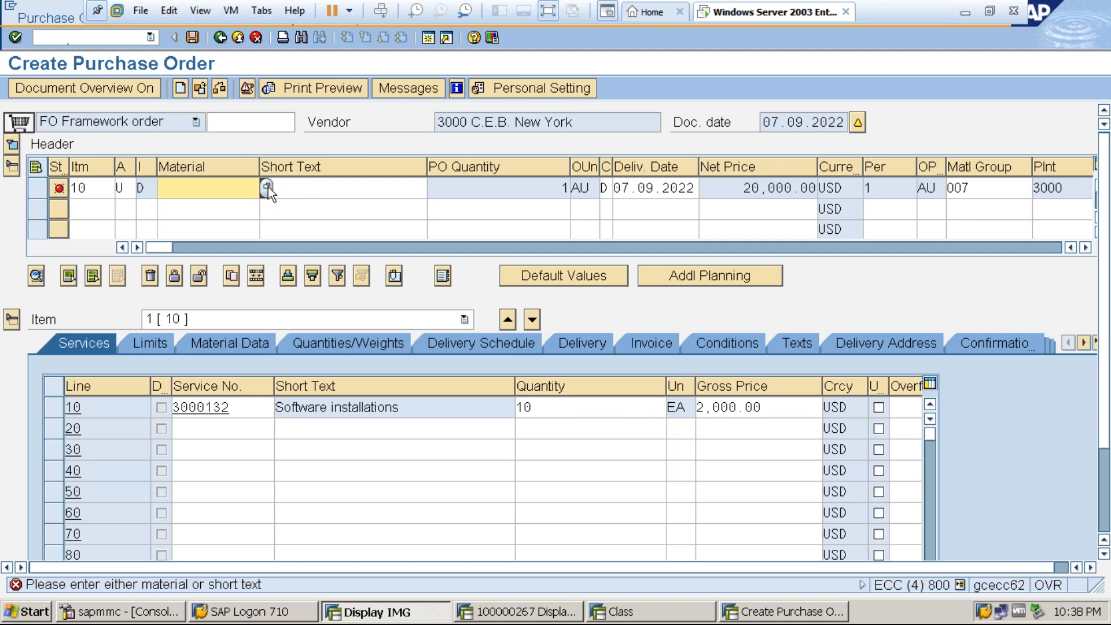
Enter Software Installations as item 10's short text and save the framework order.
click(287, 185)
click(224, 186)
click(306, 195)
key(BackSpace)
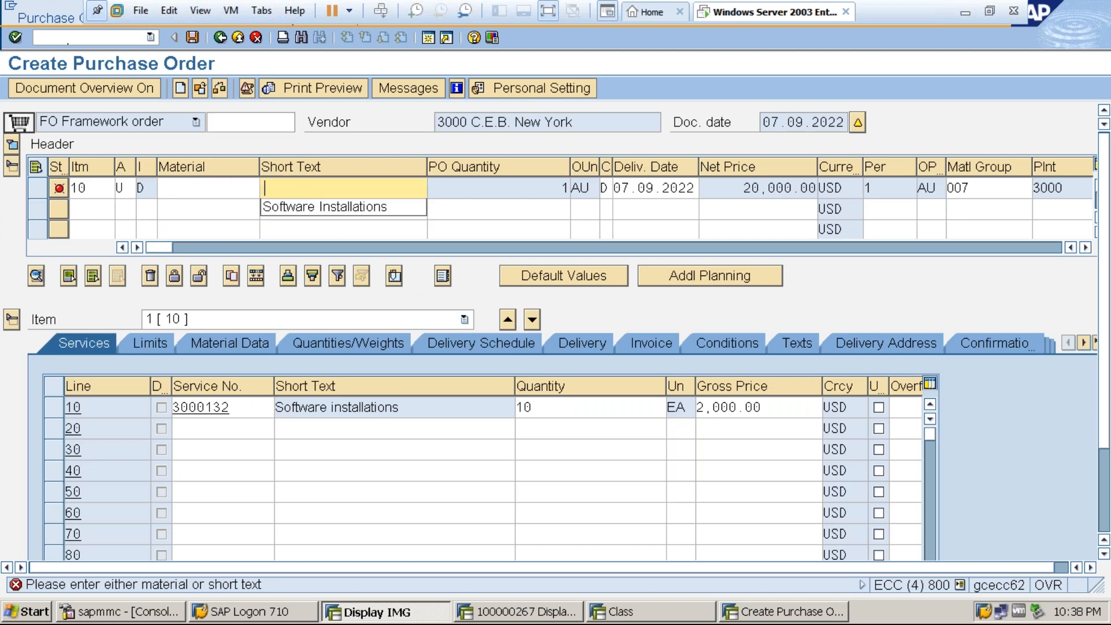
click(311, 209)
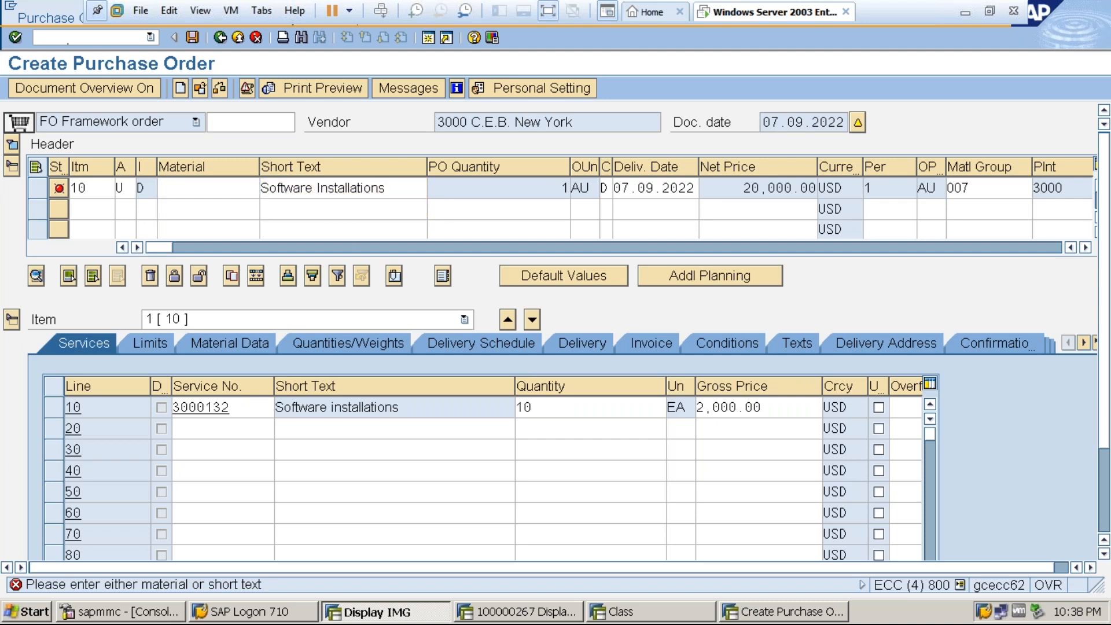
click(318, 189)
key(Return)
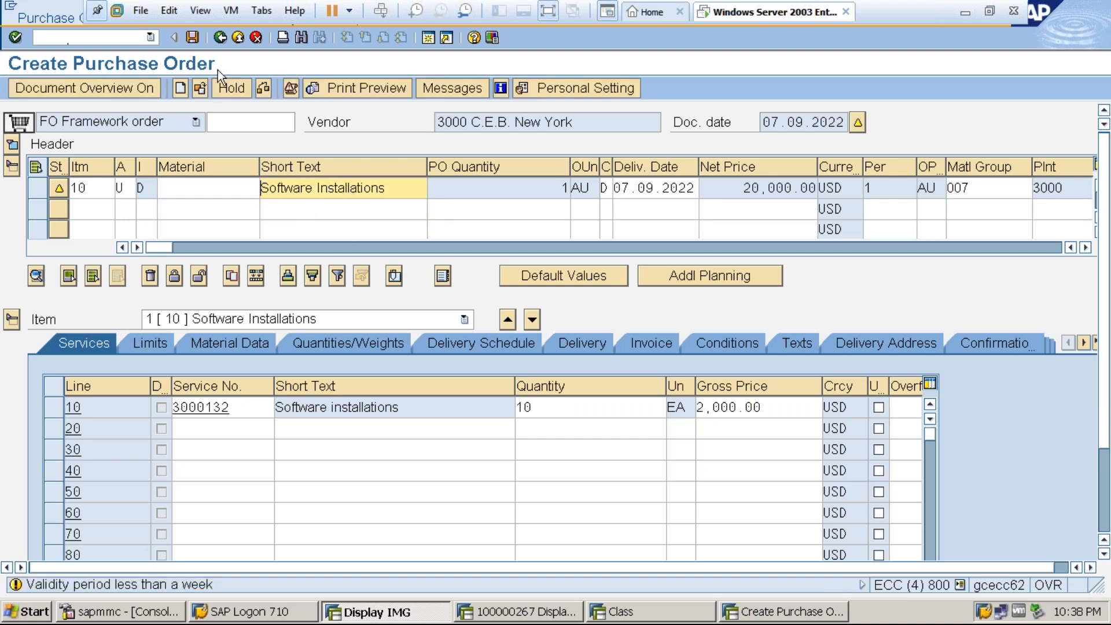
click(192, 36)
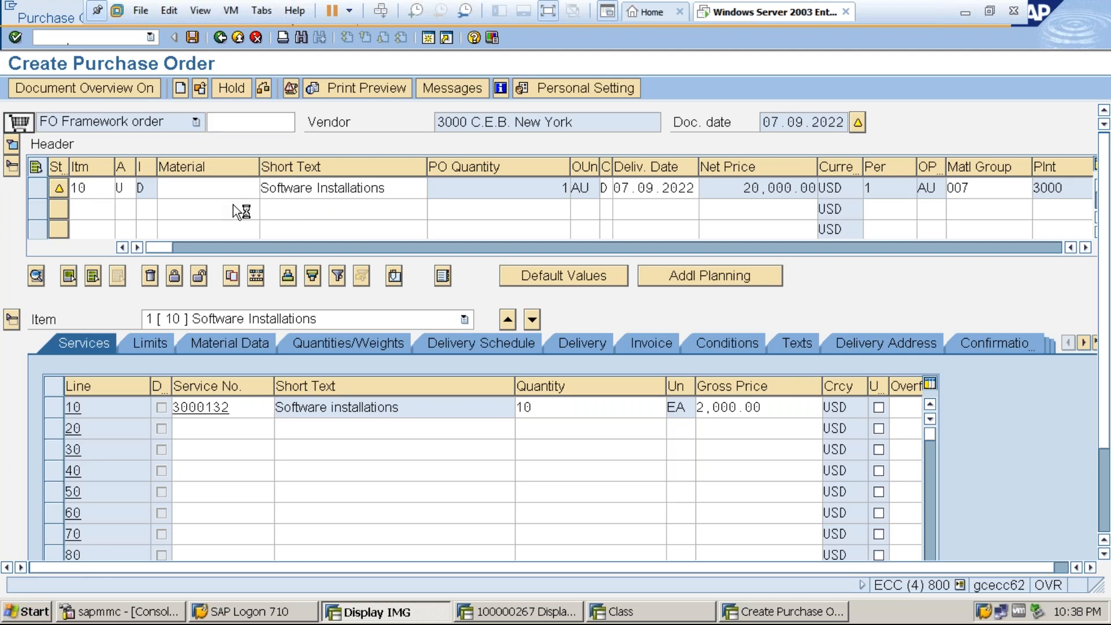
Close the session displaying the earlier entry sheet and return to the purchase order creation session.
click(517, 609)
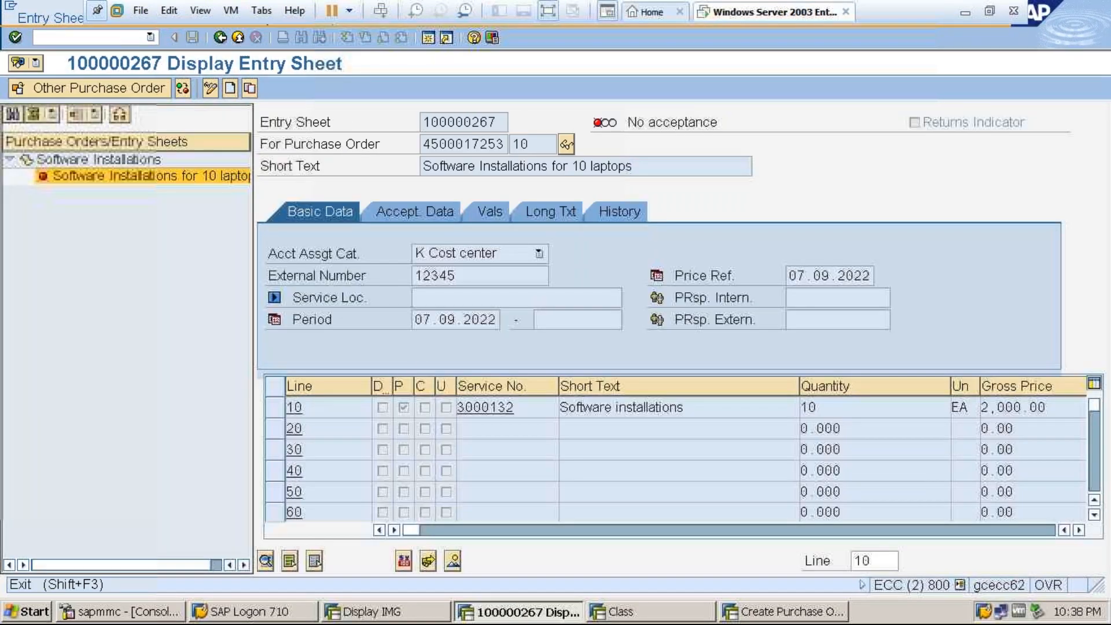
click(238, 37)
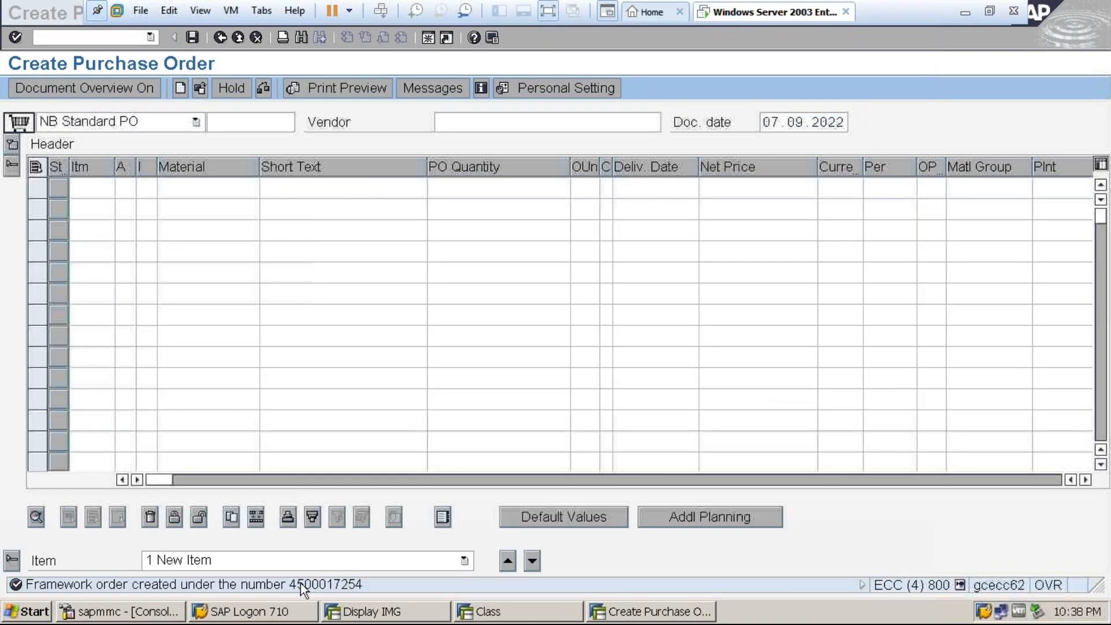
click(628, 614)
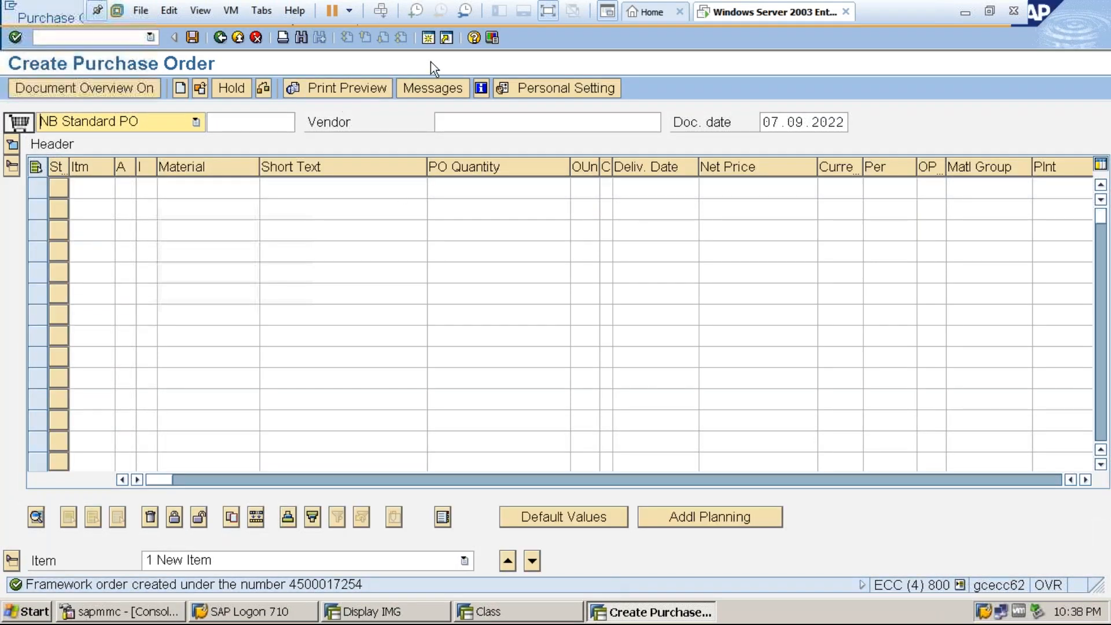
Open a new session with transaction ME22N and check the earlier framework order's header validity dates, then leave the order.
click(429, 39)
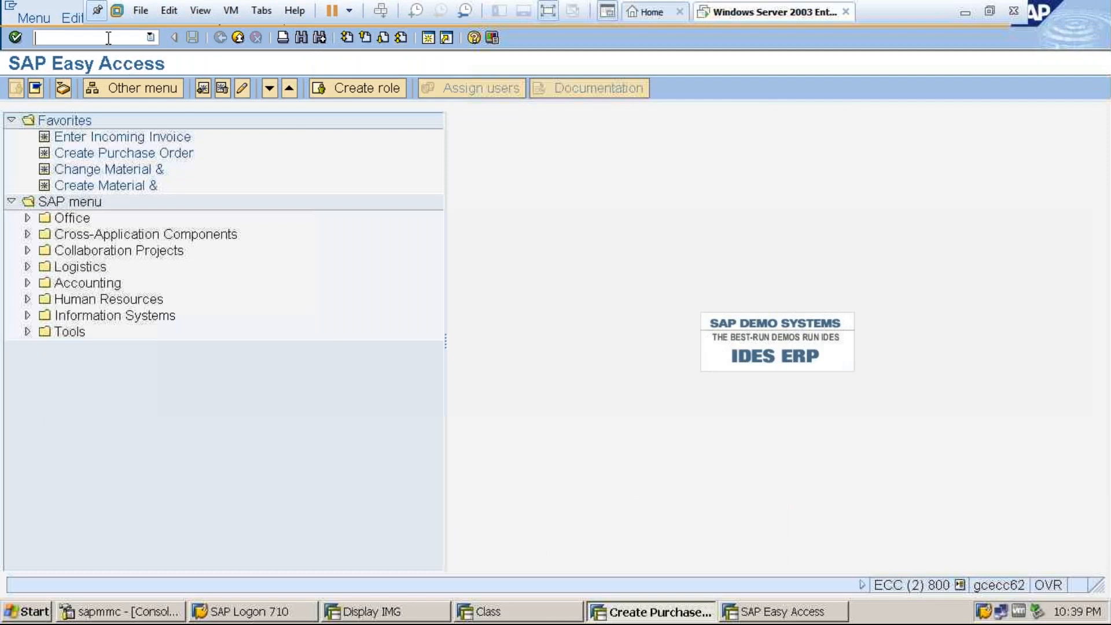
text(me22n)
key(Return)
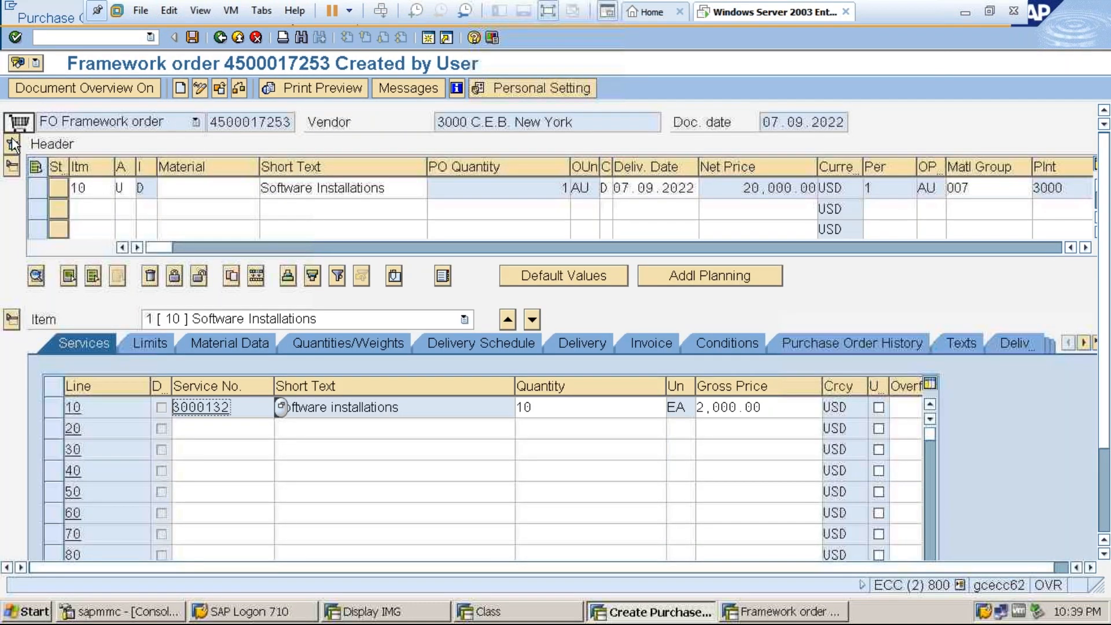
click(12, 140)
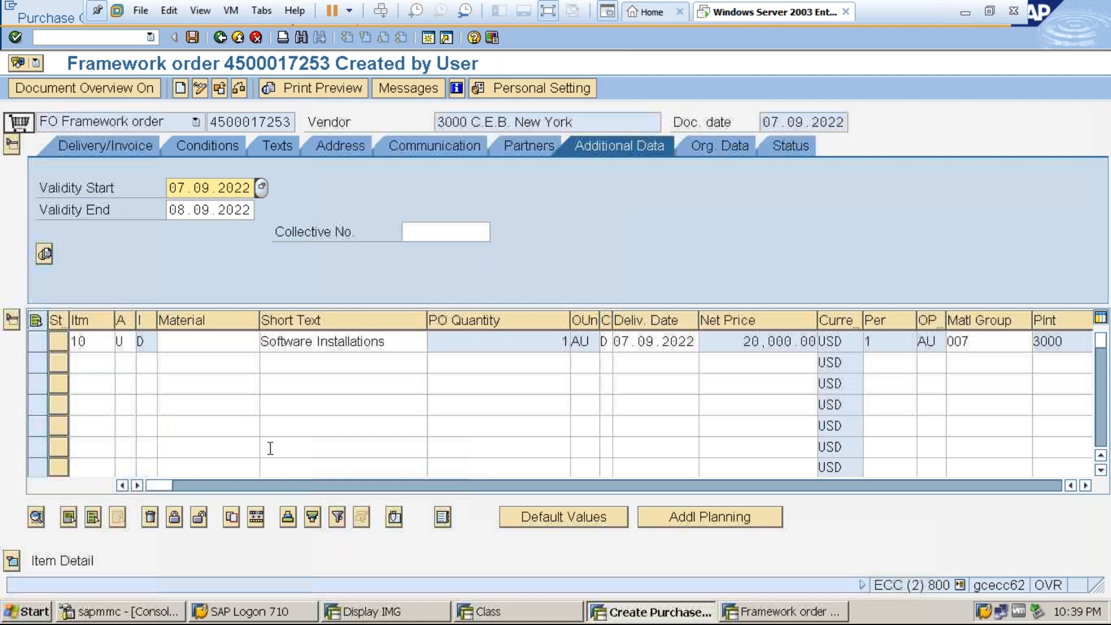
click(238, 38)
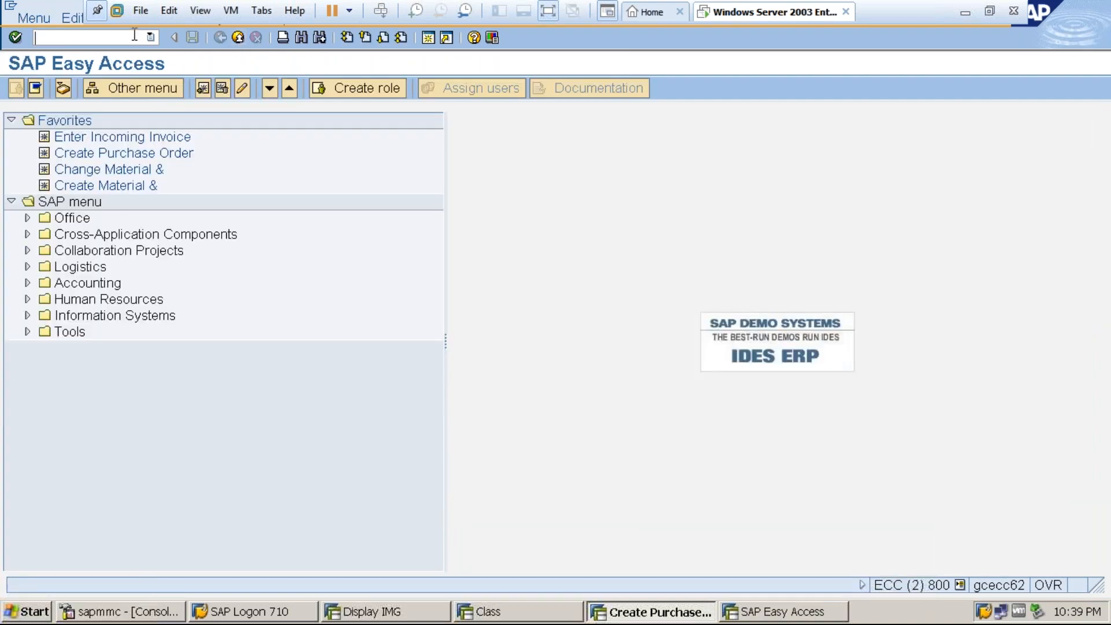
Close the leftover class maintenance and SAP Easy Access sessions and leave purchase order creation.
click(554, 614)
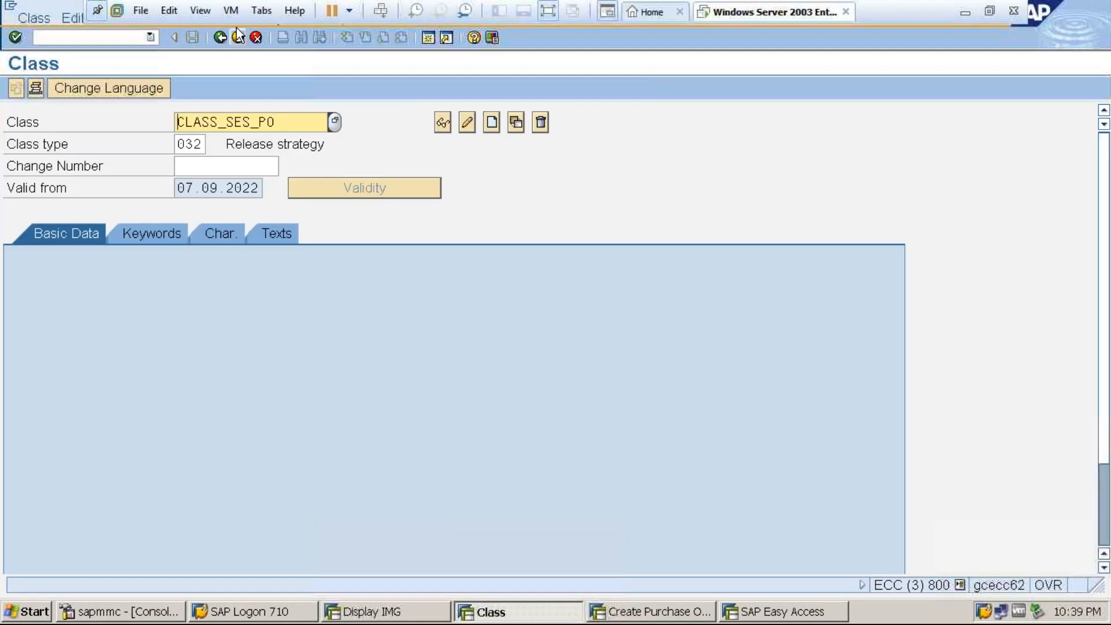
click(241, 43)
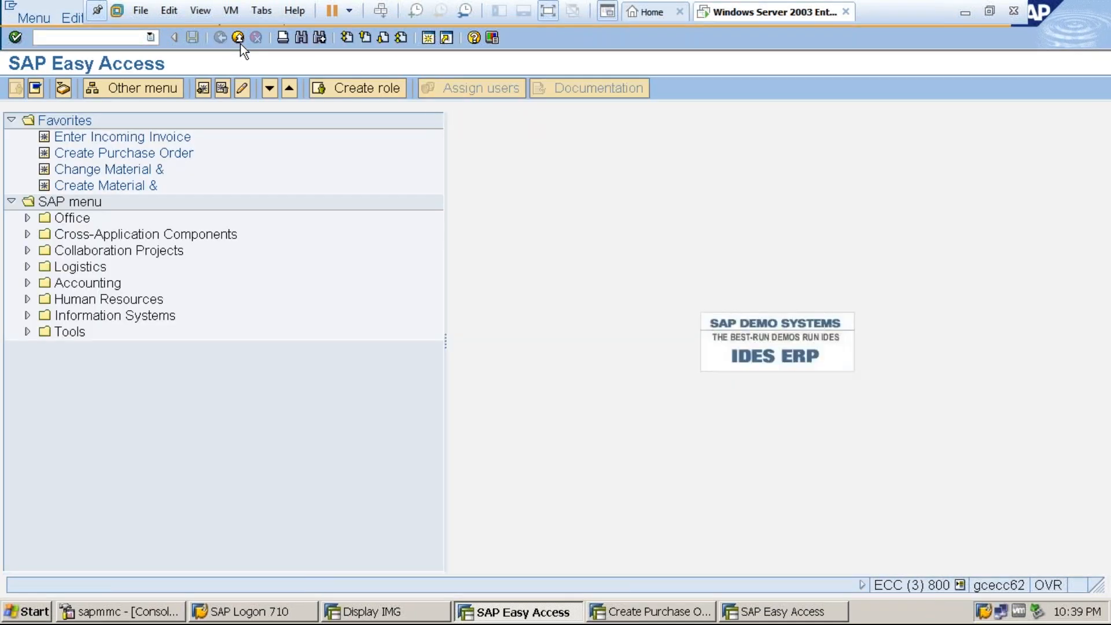
click(238, 38)
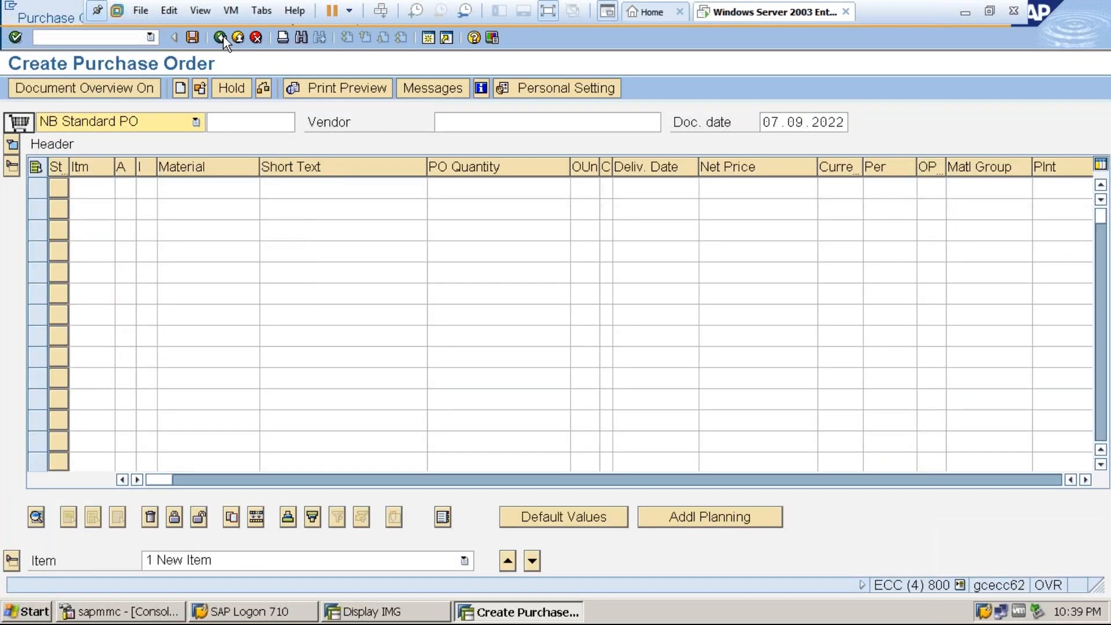
click(223, 37)
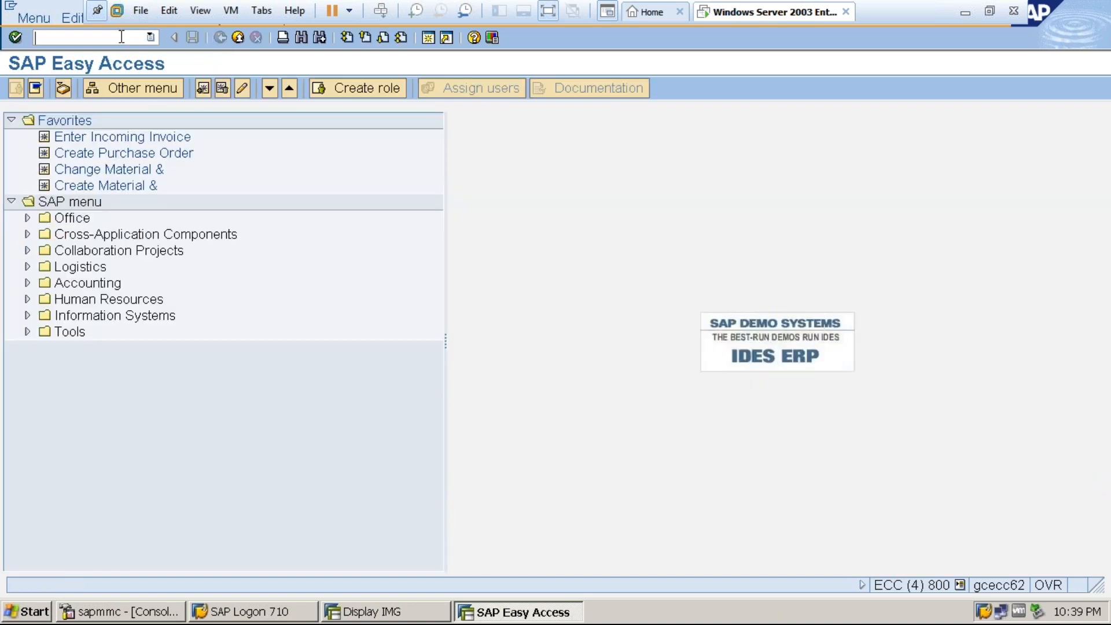
Start the service entry sheet transaction and select the newly created framework order.
text(migo)
key(Return)
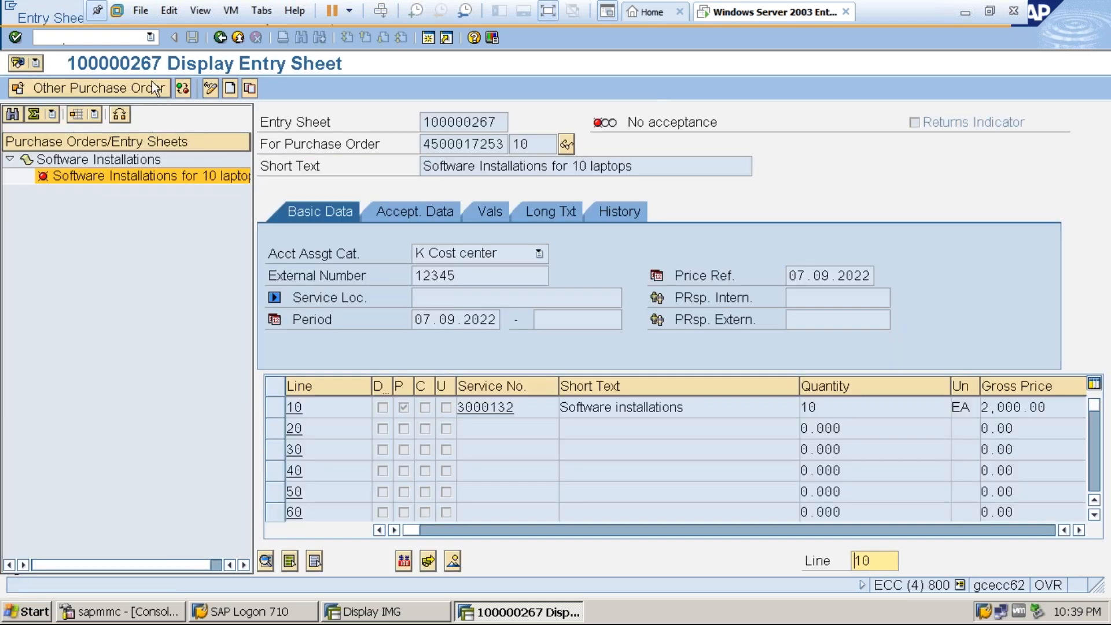
click(140, 89)
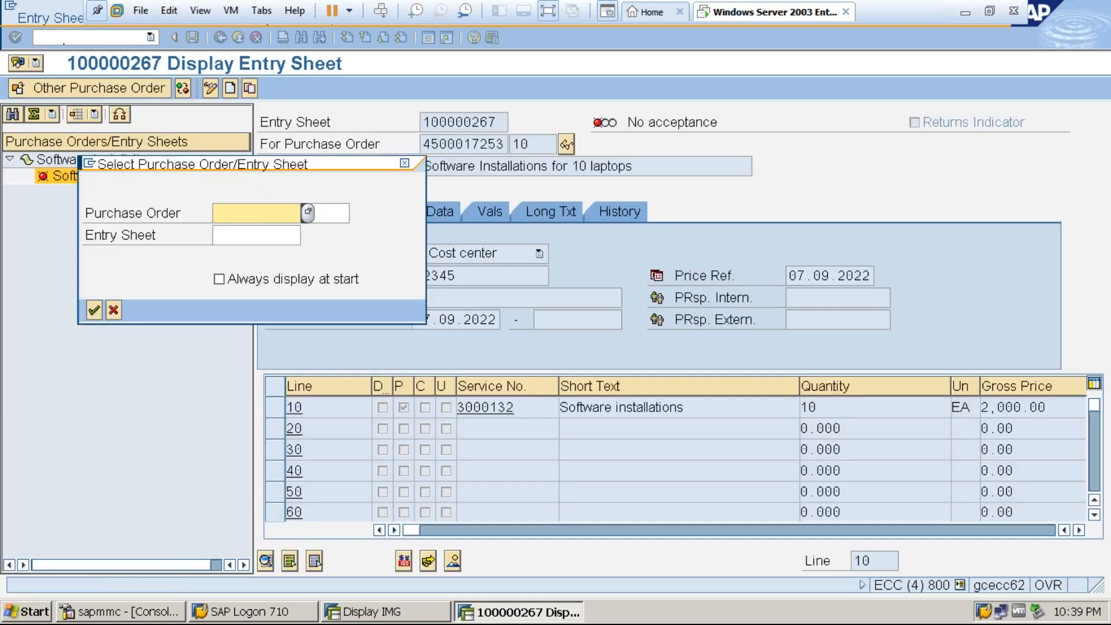
text(4500017254)
key(Return)
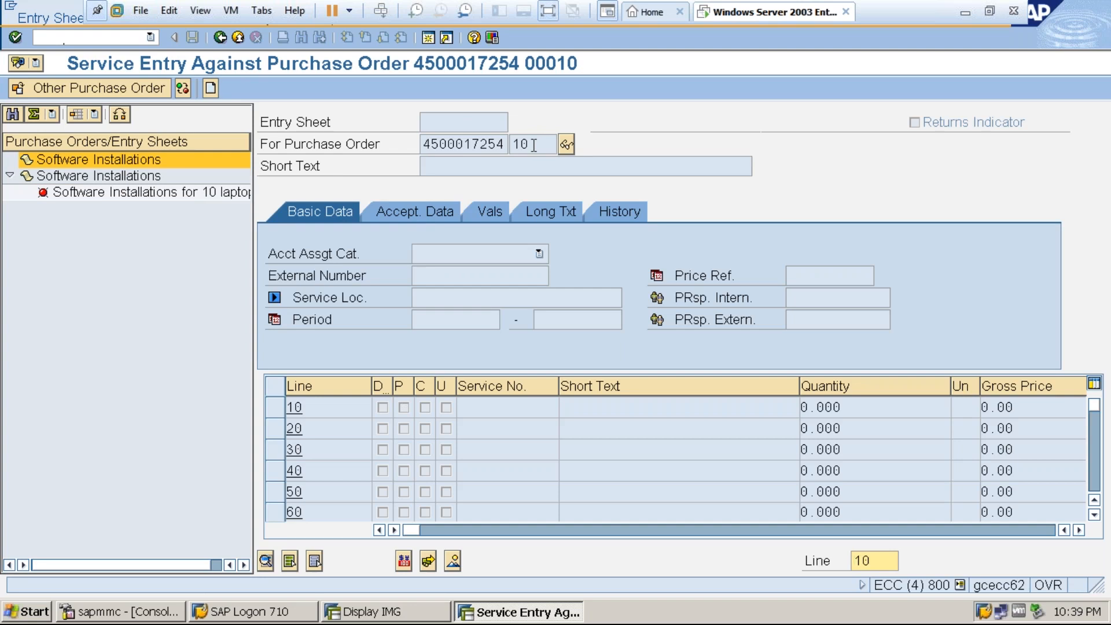
Create an entry sheet with short text Software Installations for 10 laptops, account assignment K Cost center and period start 07.09.2022.
click(214, 87)
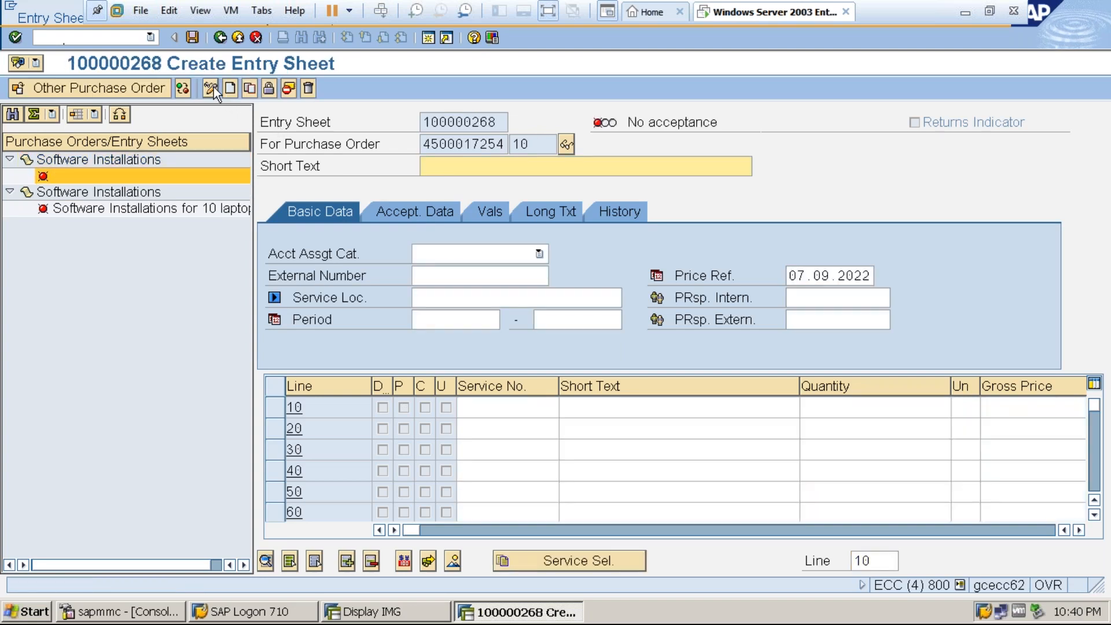
click(443, 164)
click(449, 182)
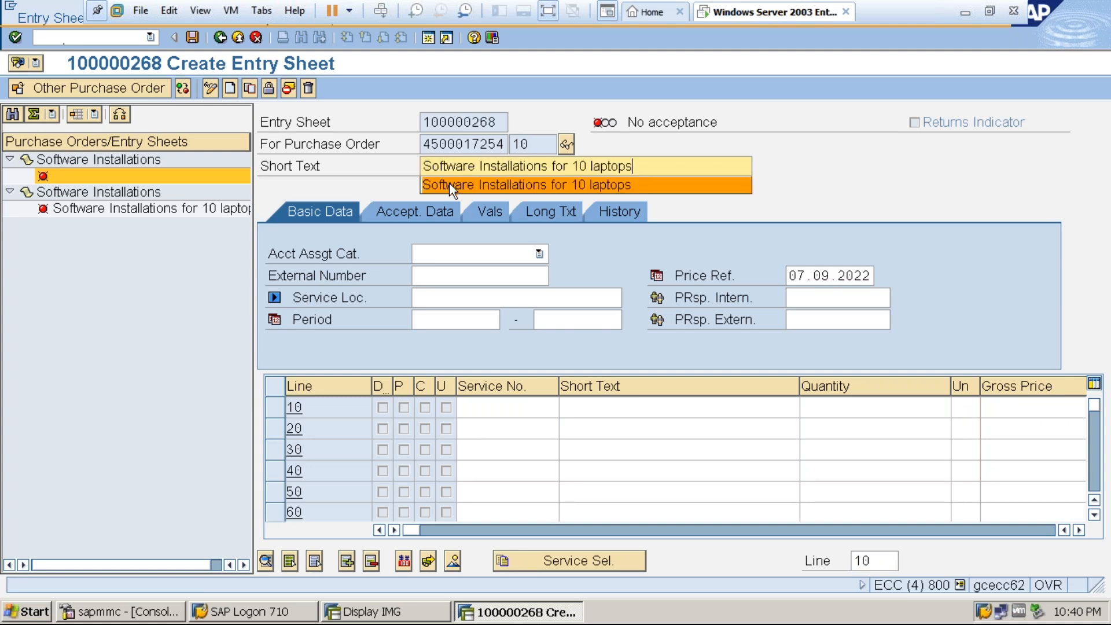
click(453, 252)
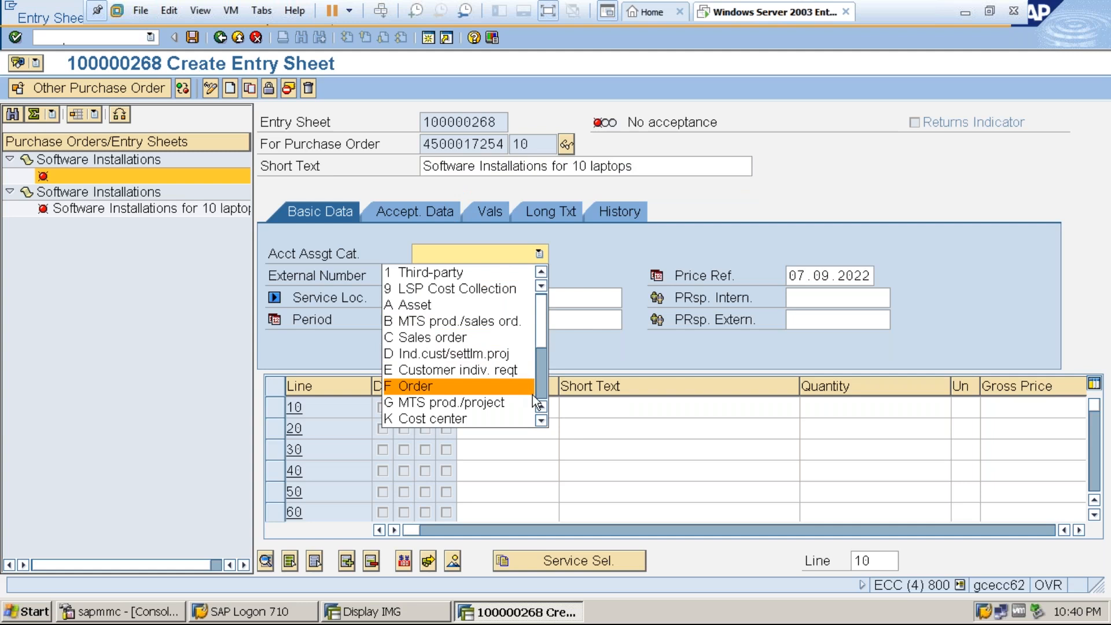
scroll(543, 390, down, 3)
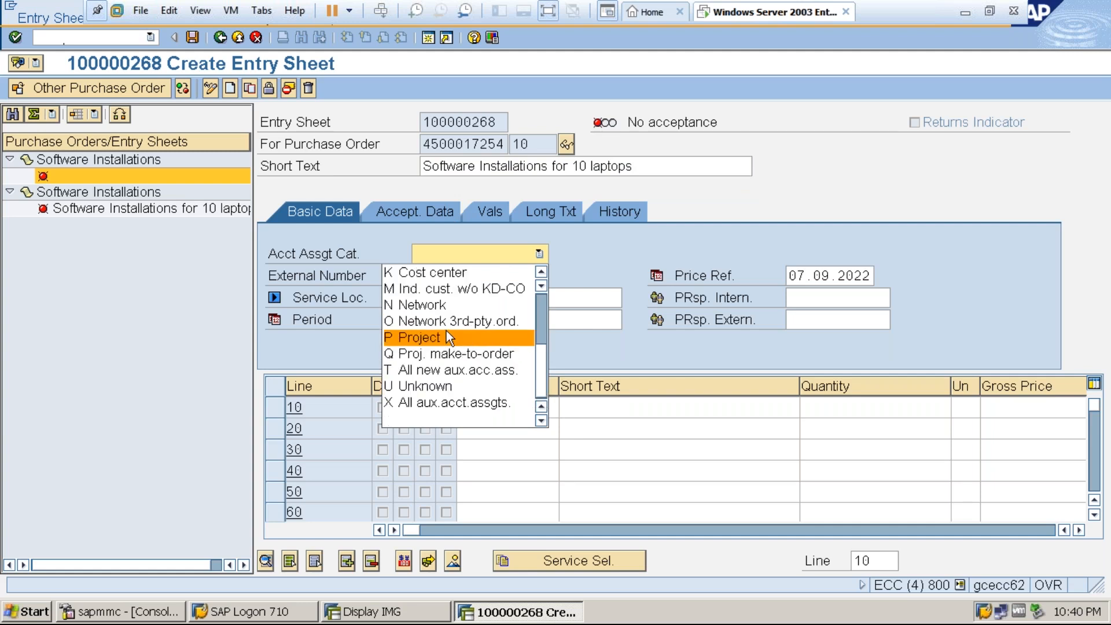
click(457, 271)
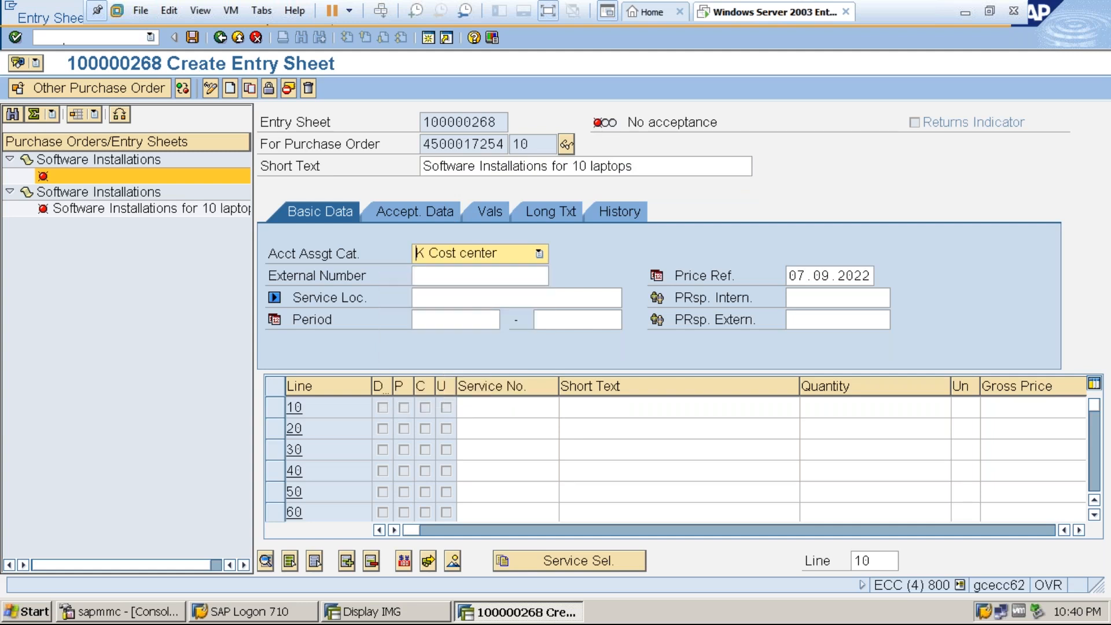
click(455, 320)
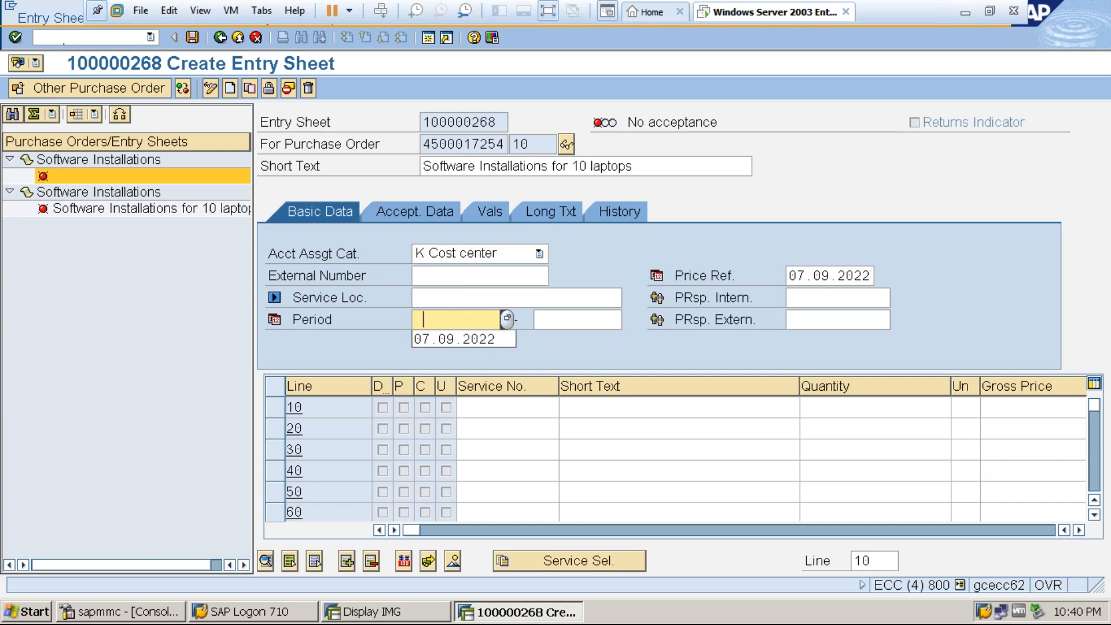
click(454, 339)
Adopt service 3000132 in line 10 from the purchase order into the entry sheet.
click(559, 564)
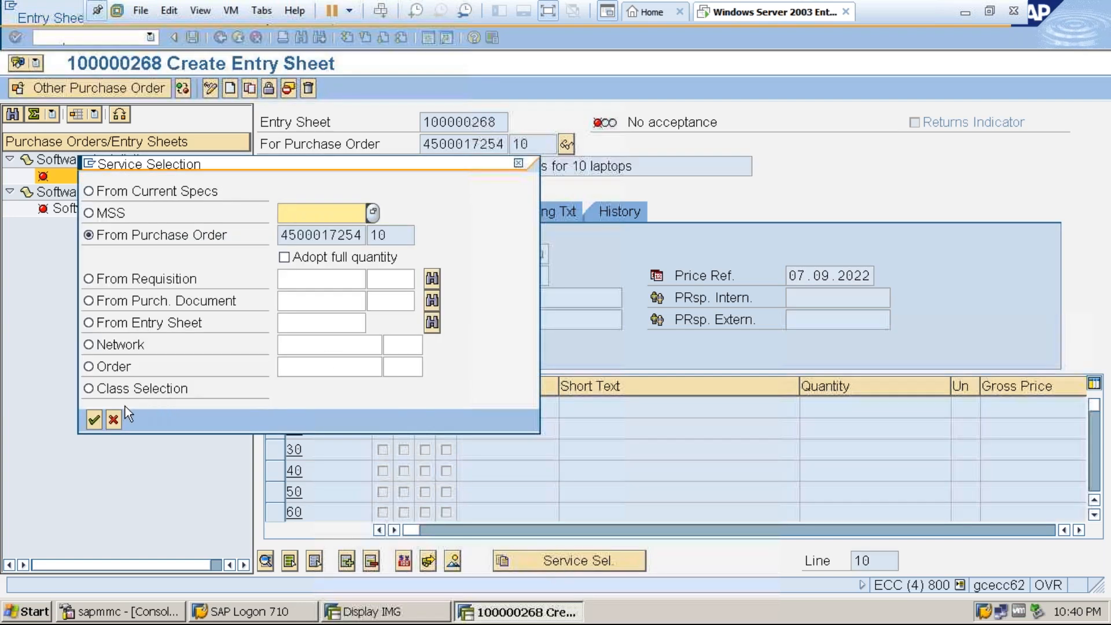
click(95, 416)
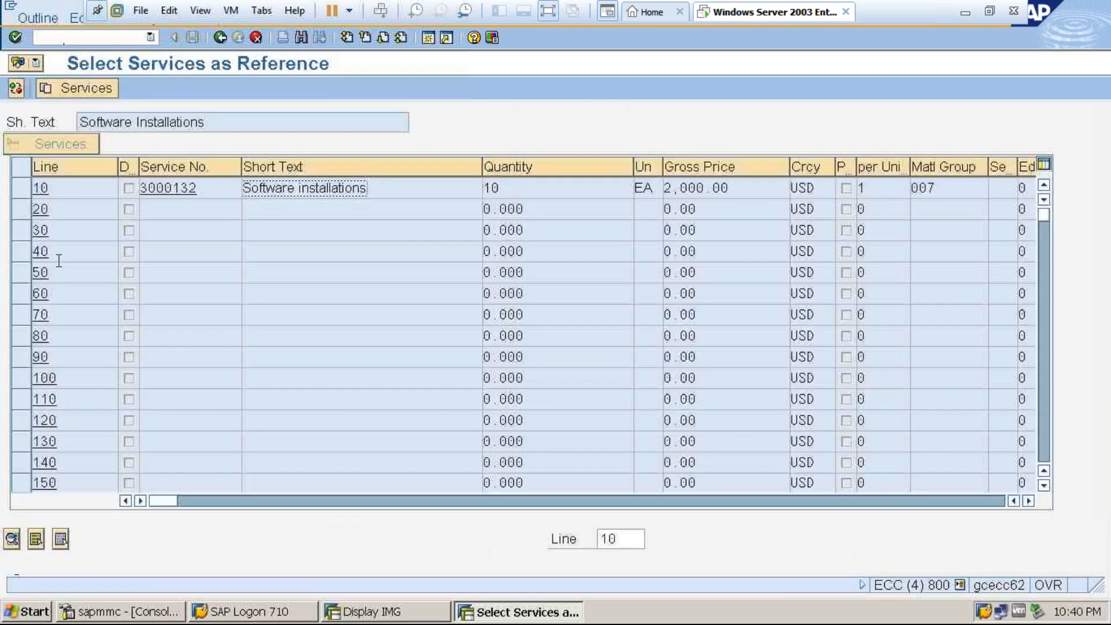
click(21, 188)
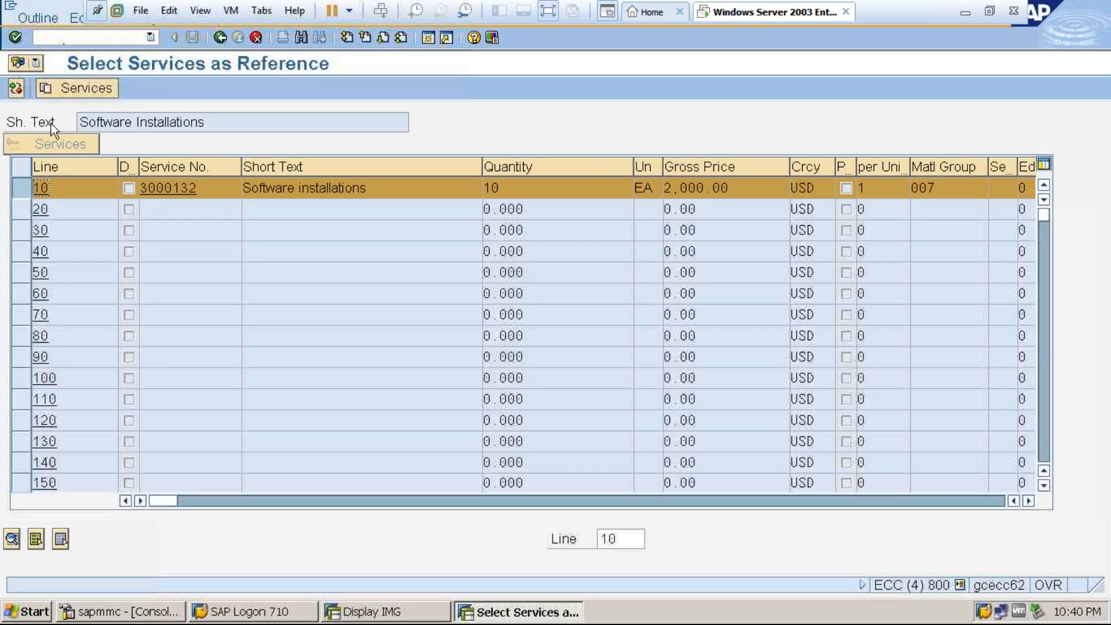
click(68, 92)
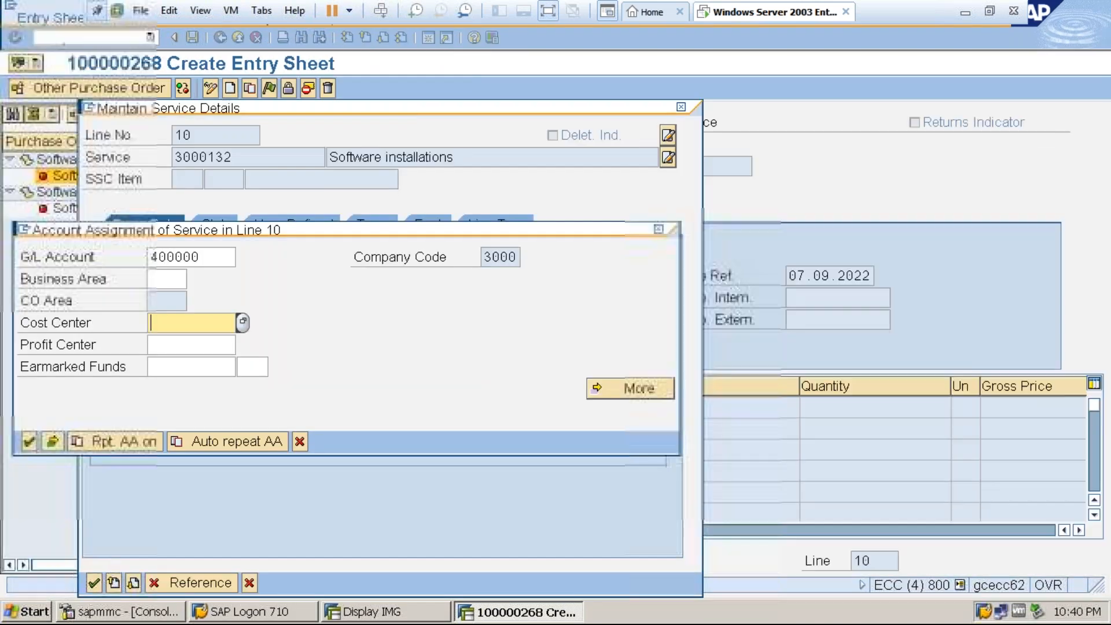
Assign cost center 328 to the service in line 10 and save the entry sheet despite the missing message record.
click(242, 321)
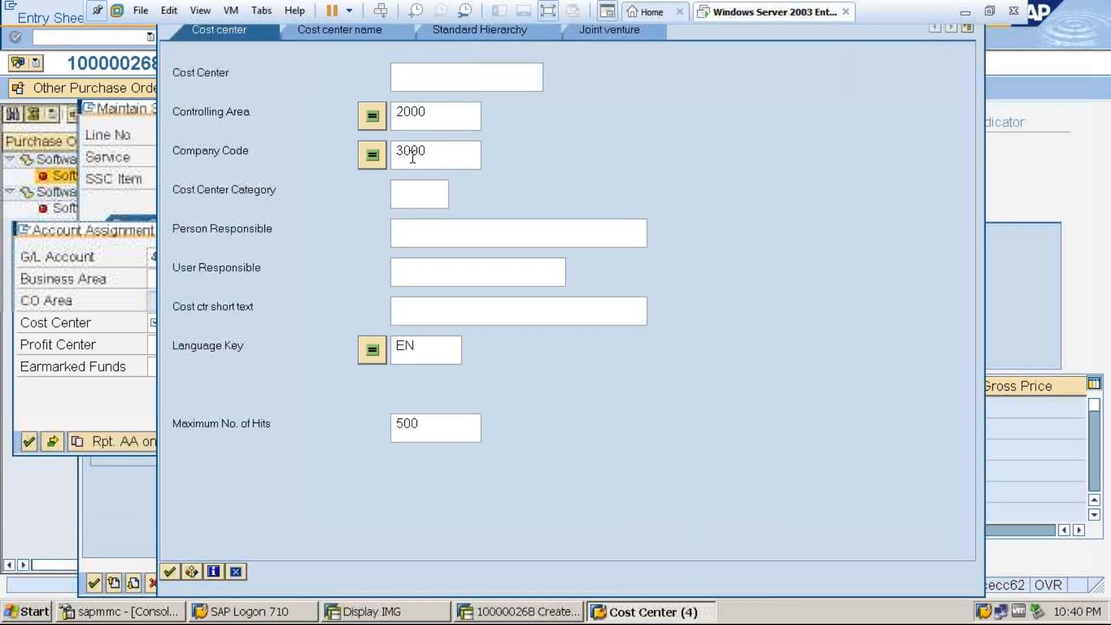
click(169, 573)
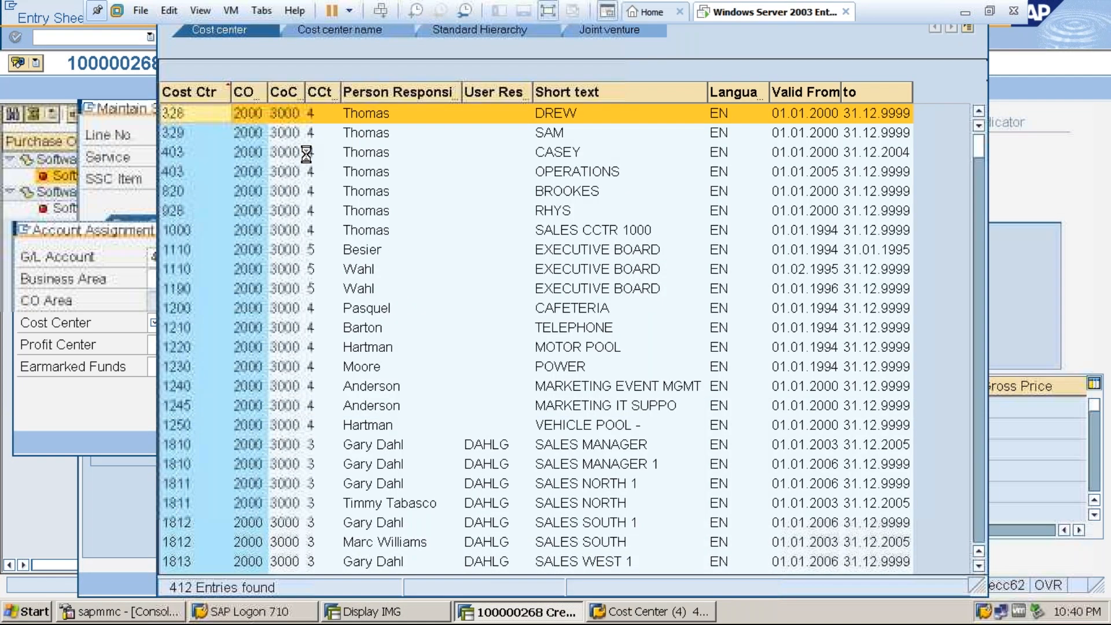
key(Return)
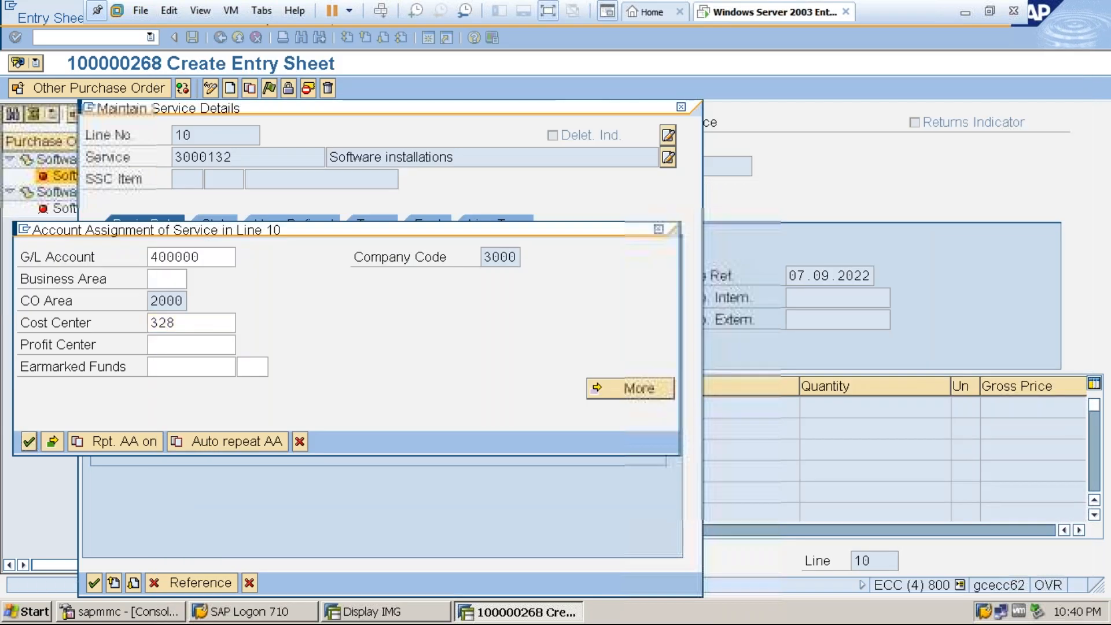
key(Return)
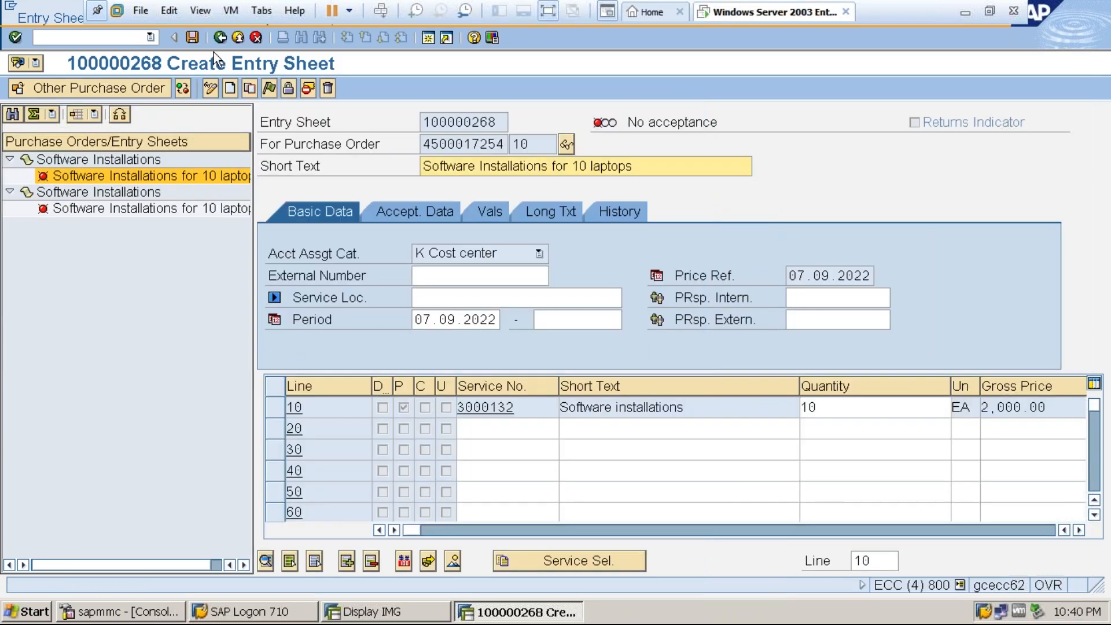
click(193, 38)
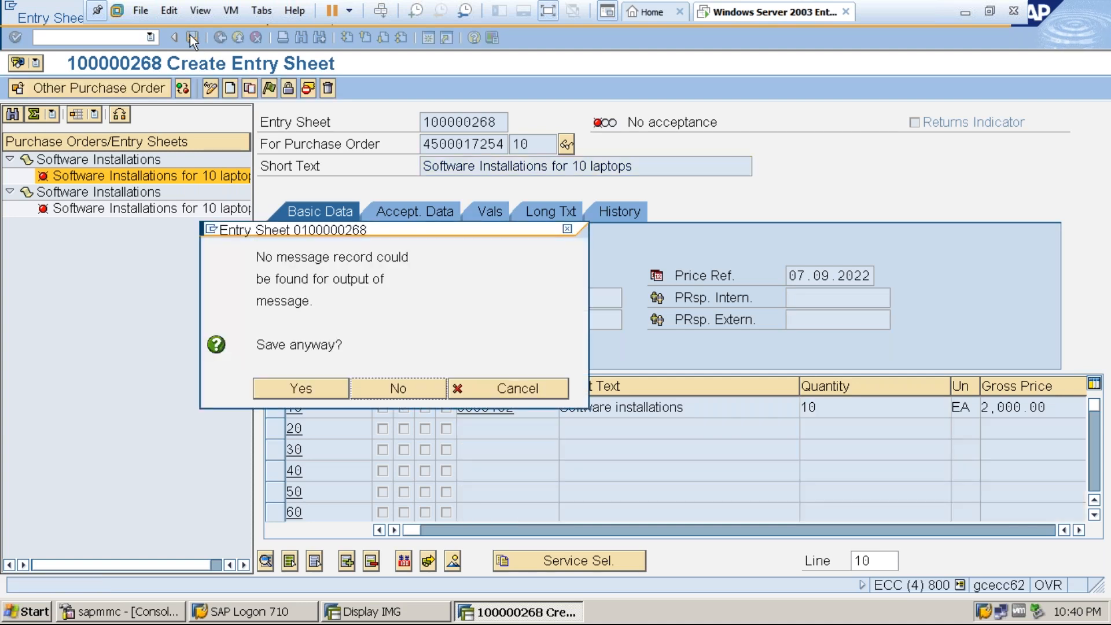
click(300, 391)
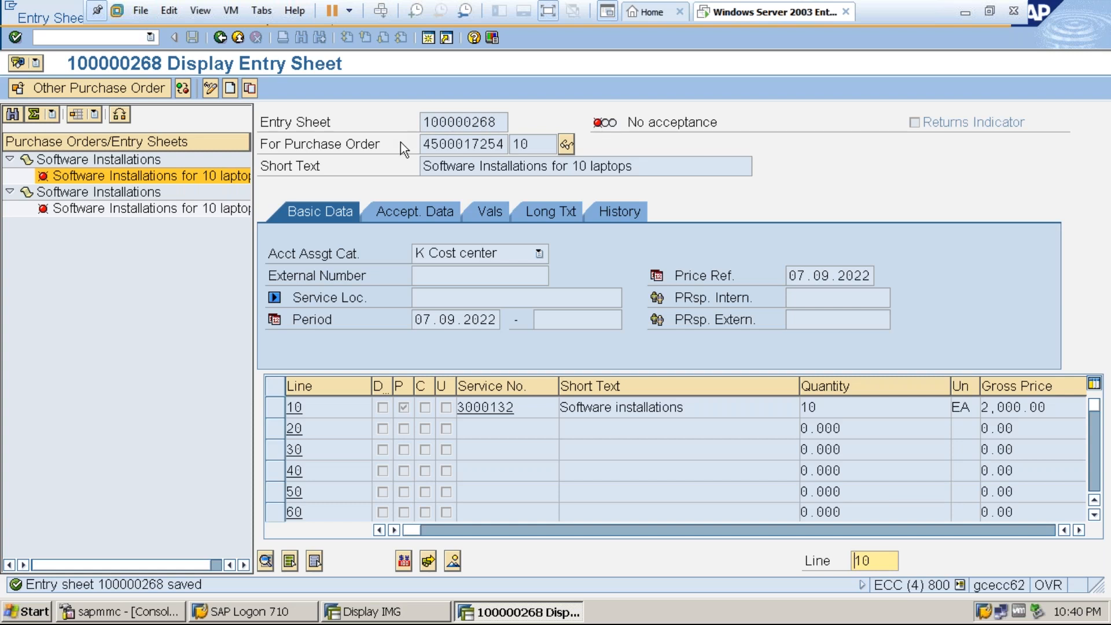
Display the release strategy of the saved entry sheet, review its release group, codes and release ID, and close the overview.
click(549, 11)
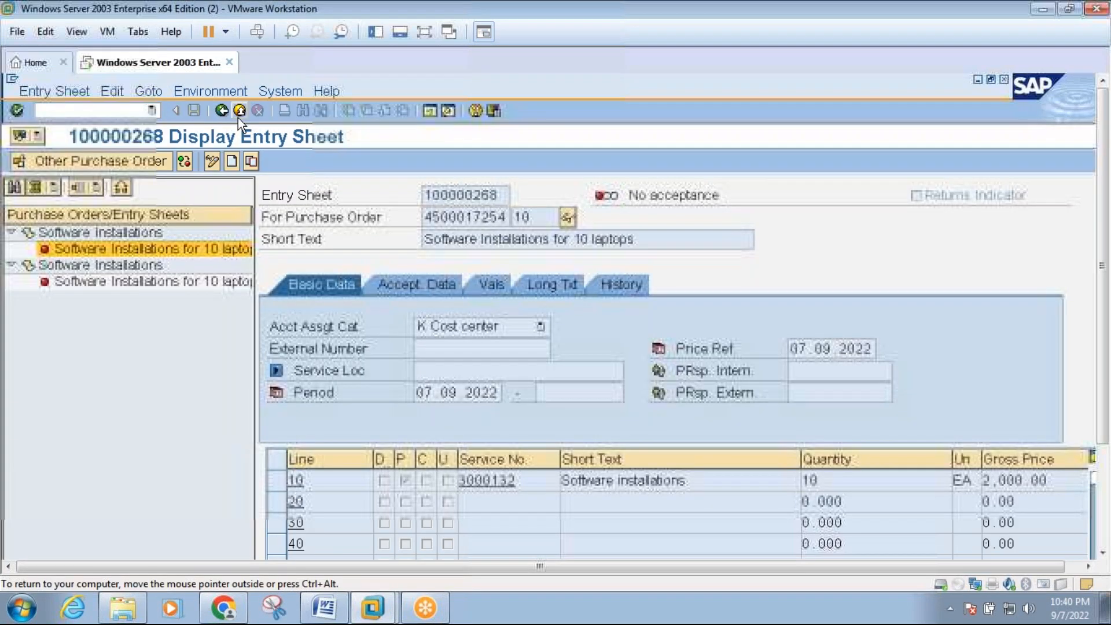
click(226, 95)
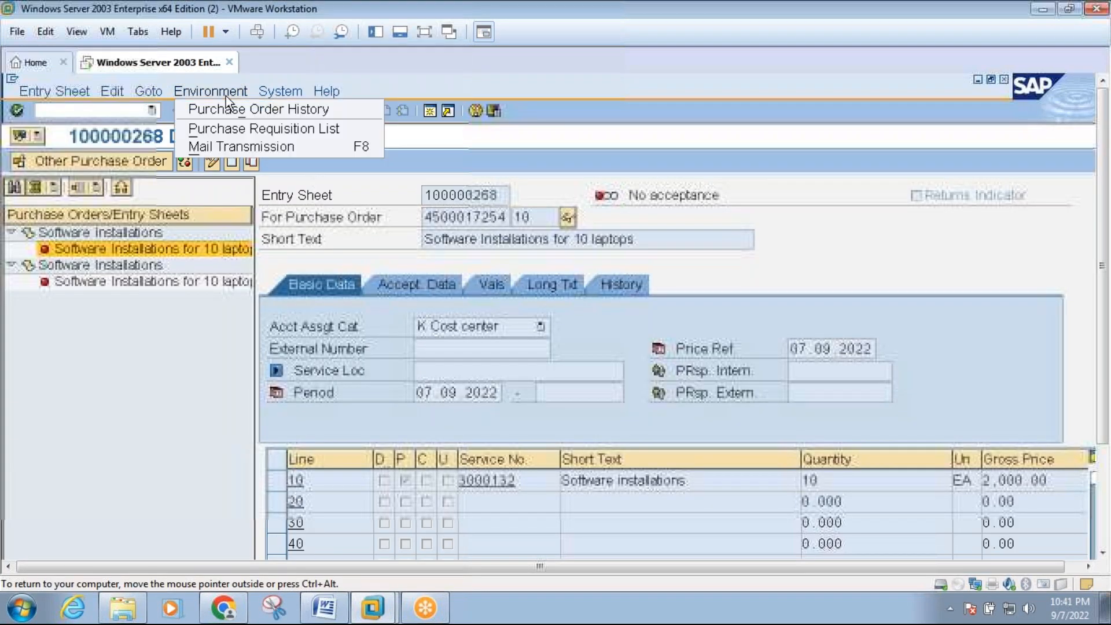
mouse_move(287, 92)
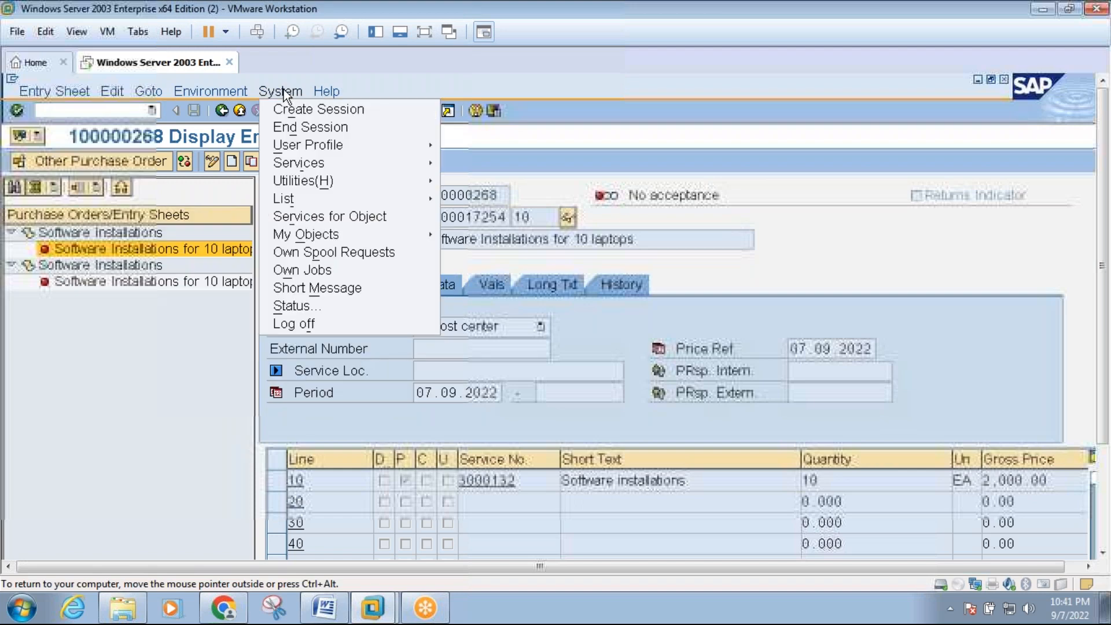
mouse_move(314, 168)
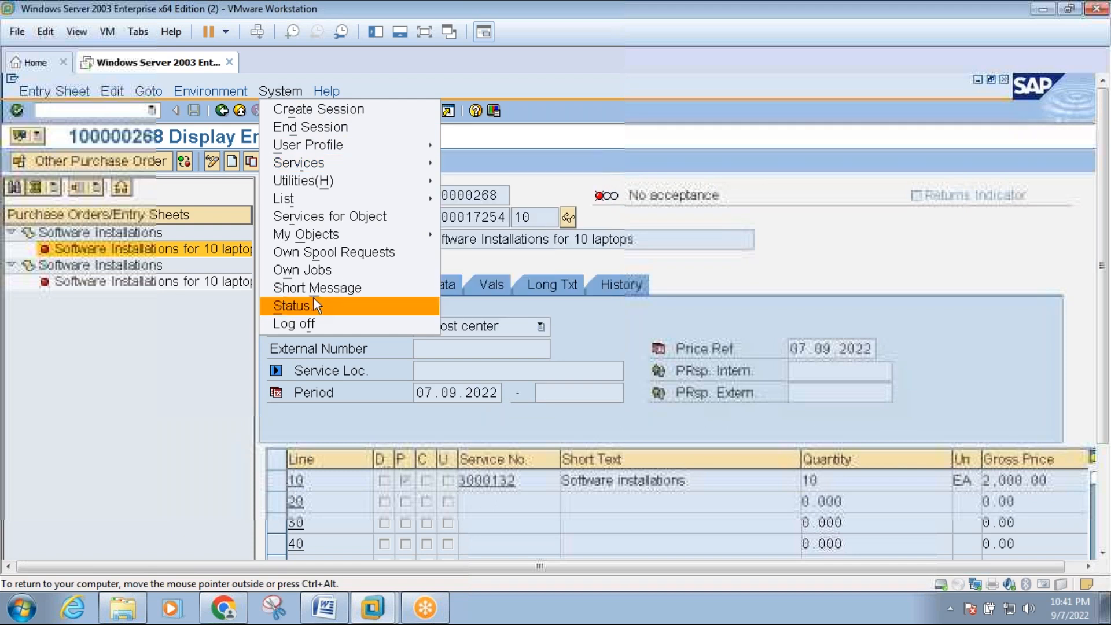
mouse_move(324, 145)
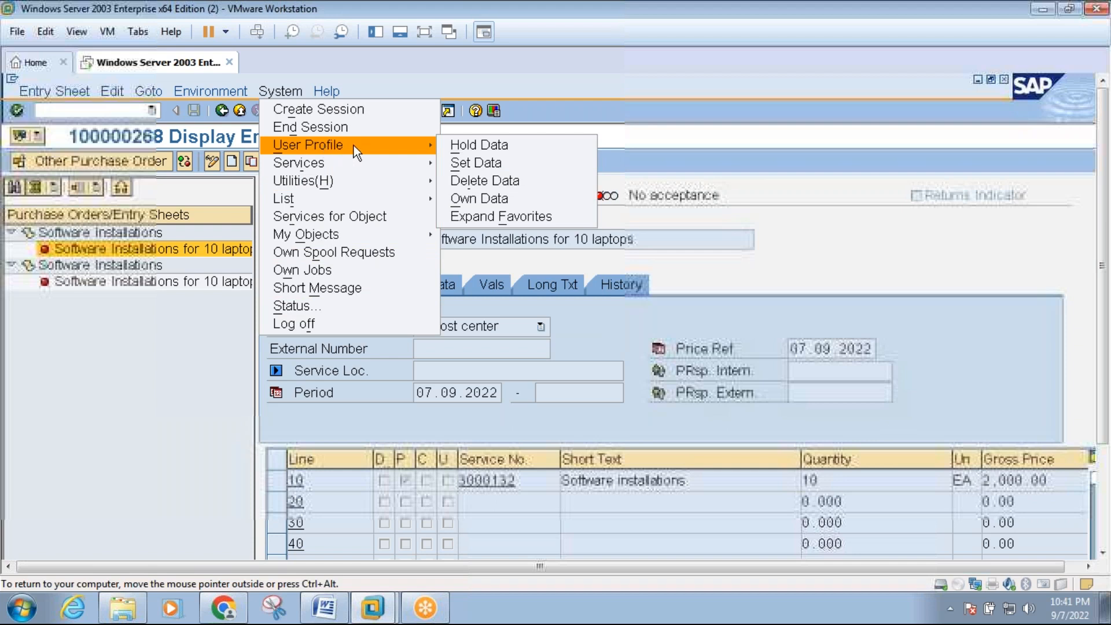
click(278, 91)
click(277, 93)
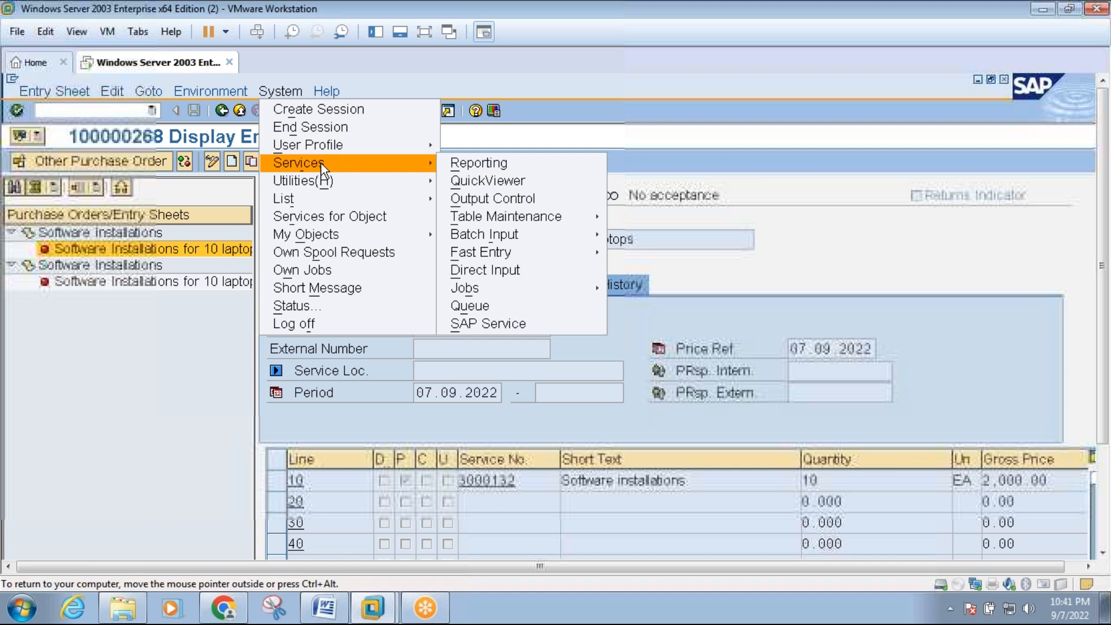
mouse_move(183, 94)
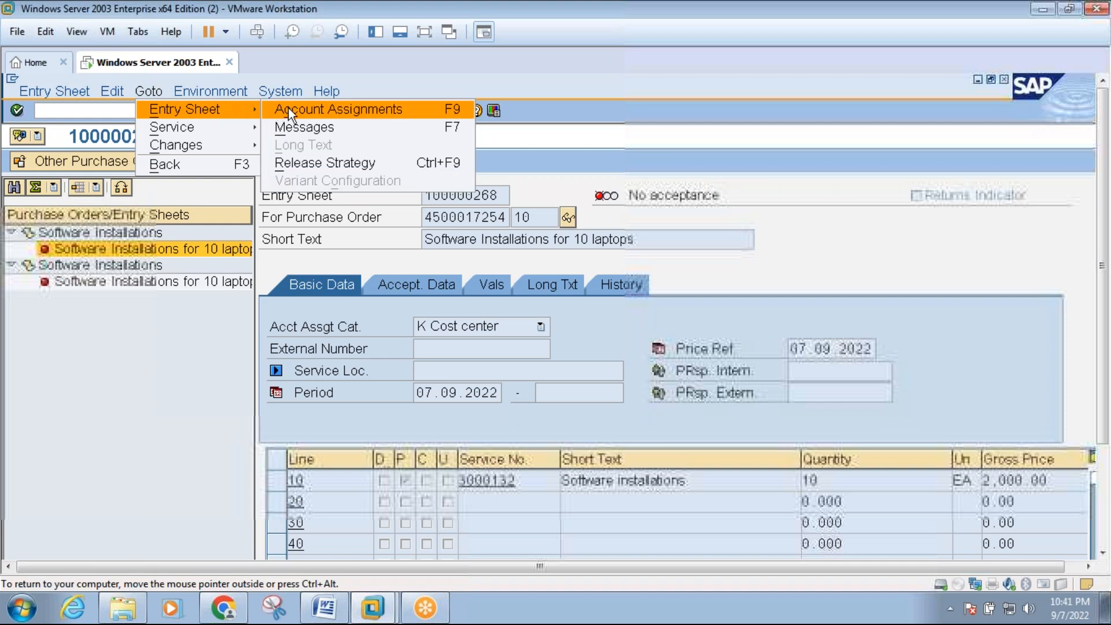
click(300, 162)
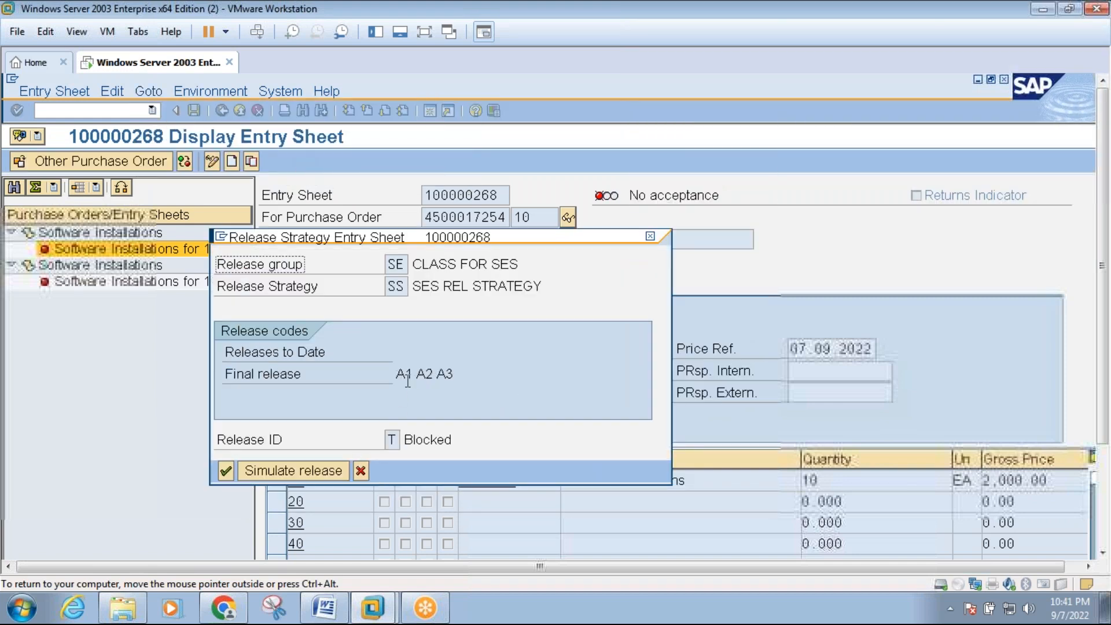
drag(400, 237, 485, 130)
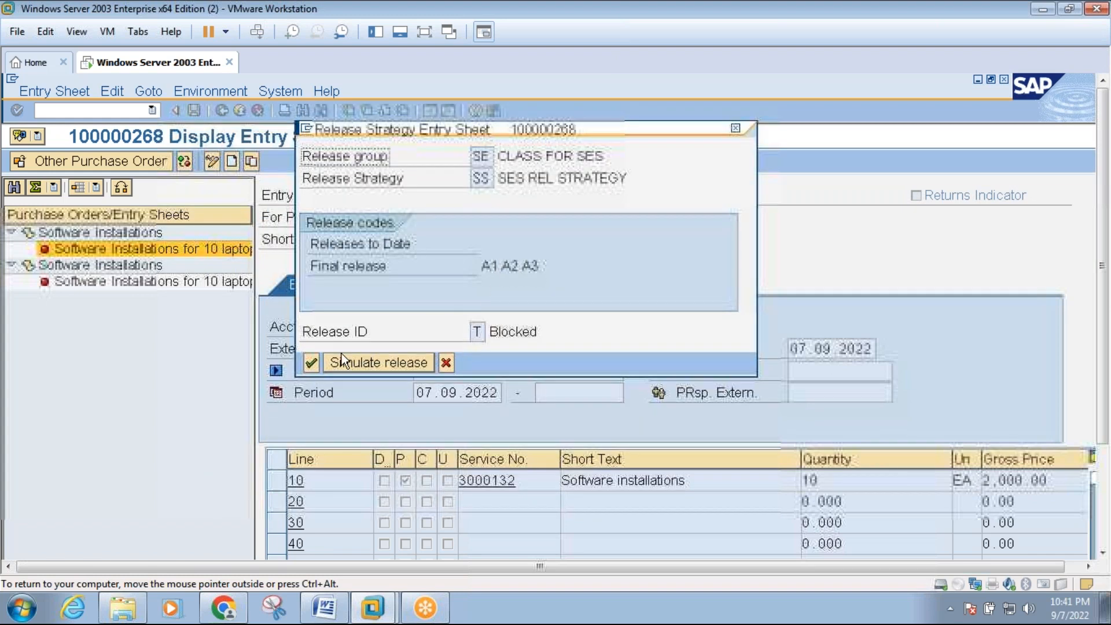
click(312, 363)
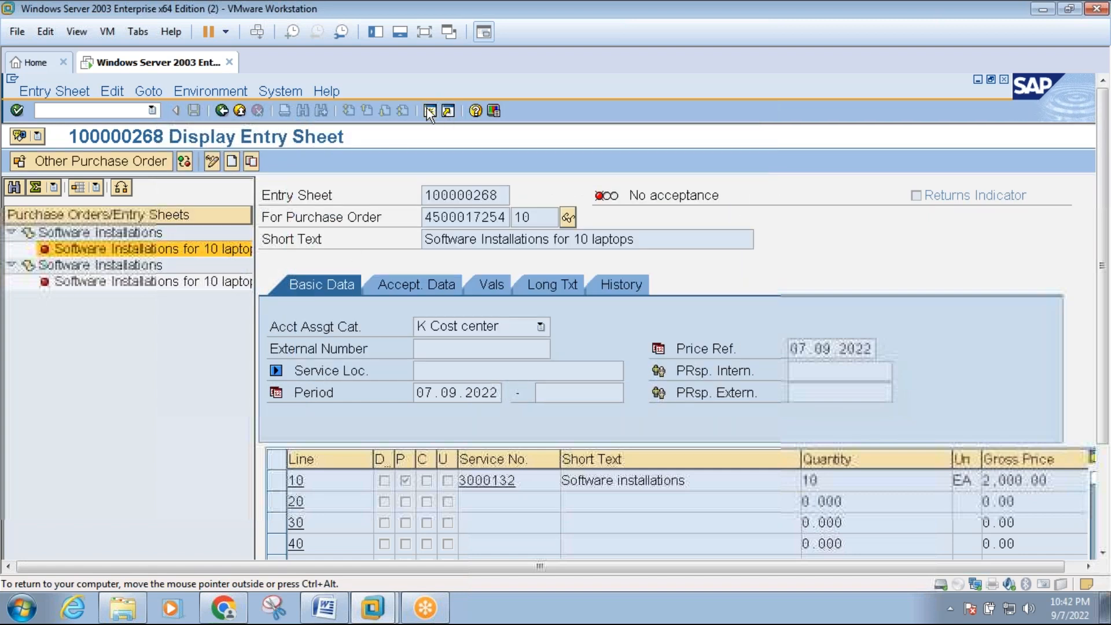
Open a second SAP session and start transaction ML85 for the collective release of entry sheets.
click(429, 111)
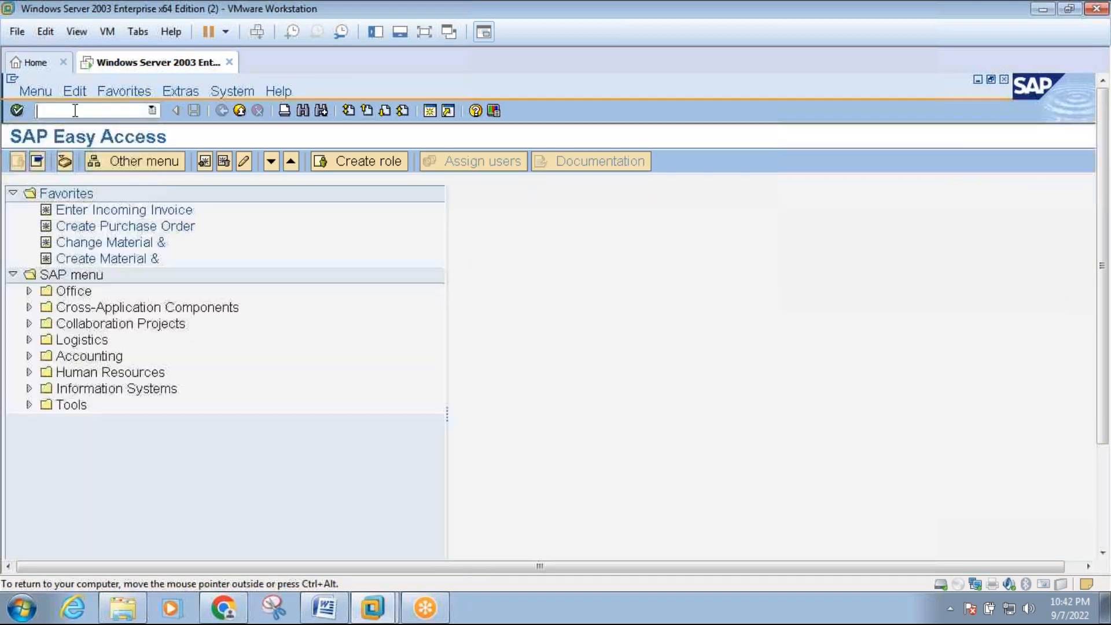
click(77, 111)
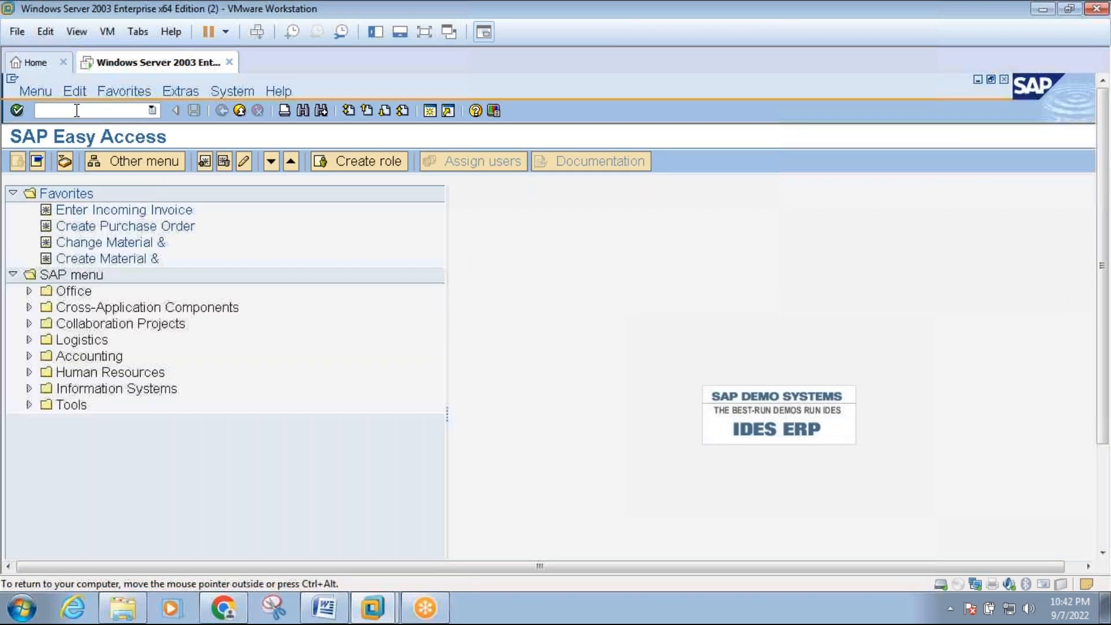
text(ml85)
key(Return)
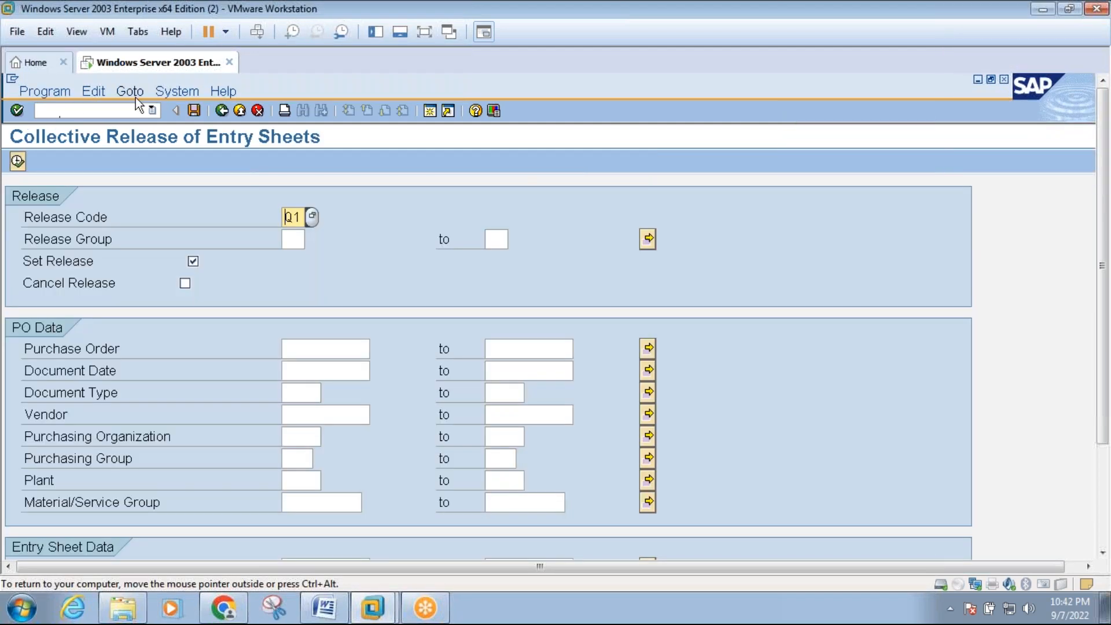
Set the collective release to release code A1 (ASST MANAGER) and release group SE (CLASS FOR SES).
click(312, 218)
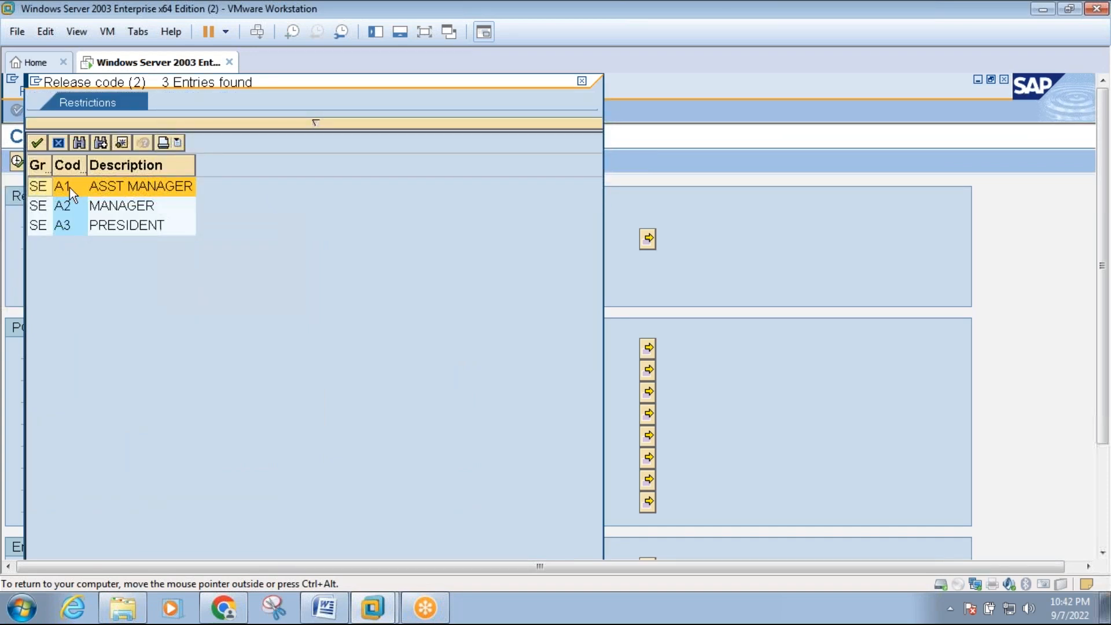
double_click(70, 188)
click(292, 239)
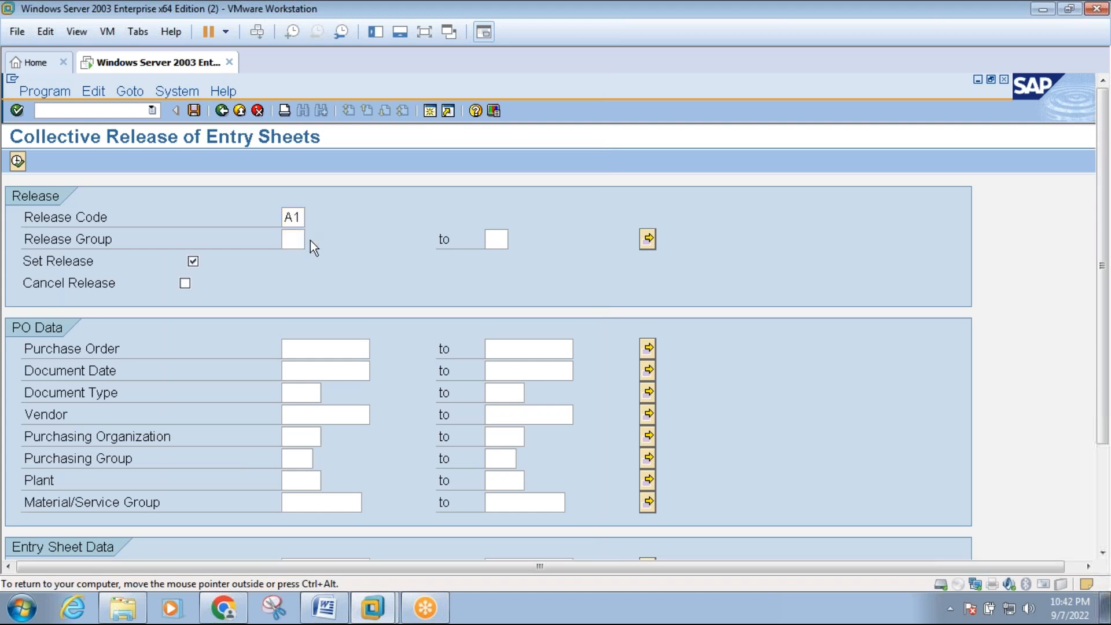
key(F4)
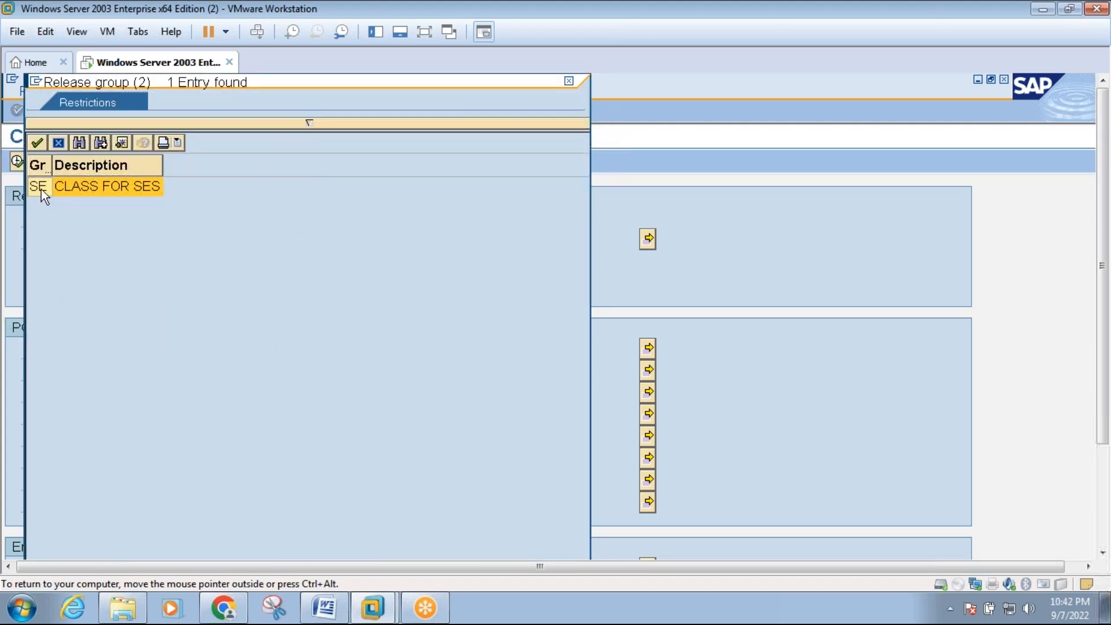
double_click(41, 189)
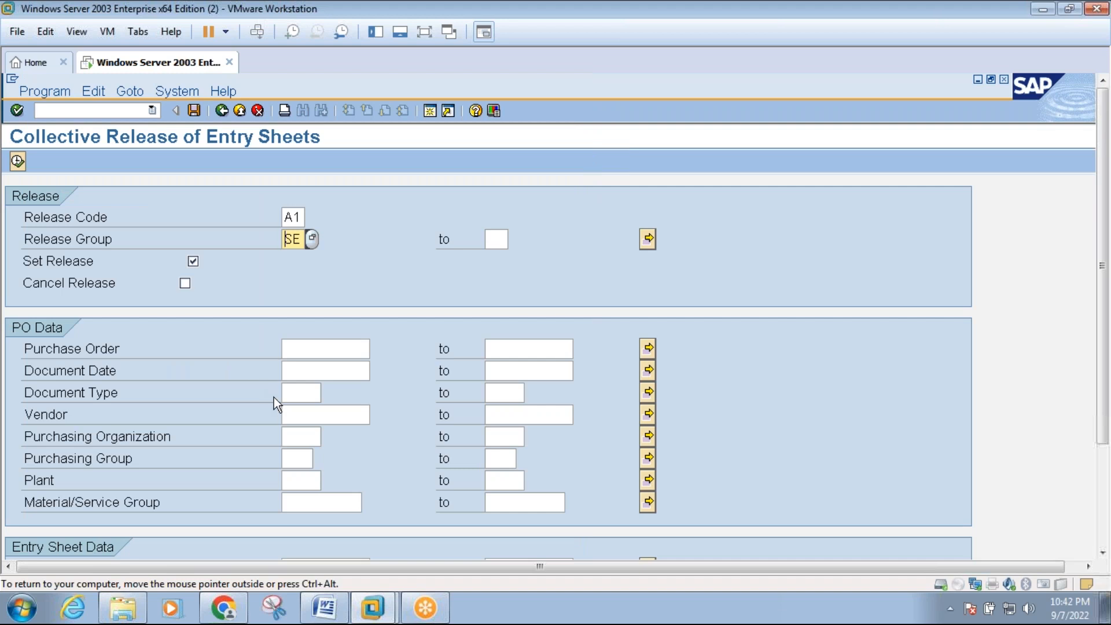
Restrict the selection to entry sheet 100000268 and execute the collective release list.
click(305, 352)
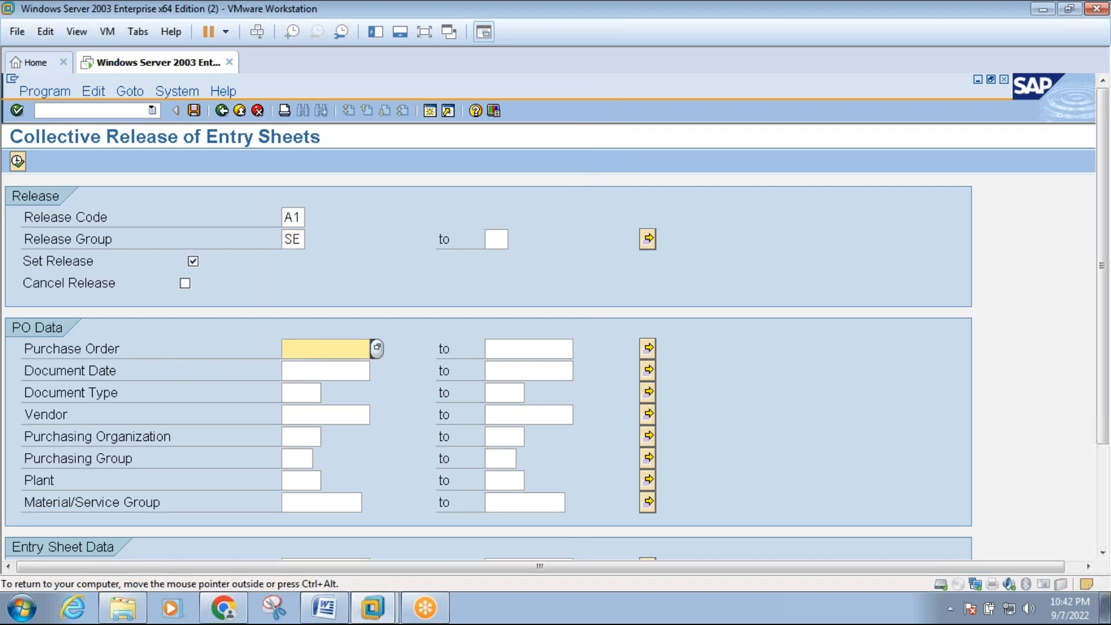
click(1102, 552)
click(1103, 553)
click(1103, 554)
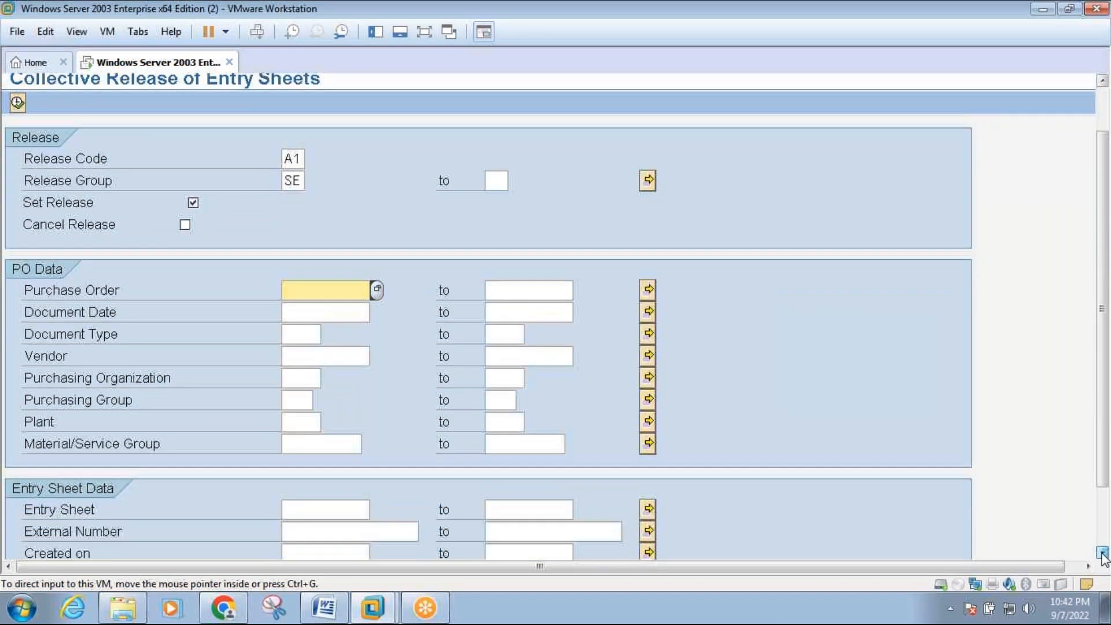
click(1103, 553)
click(1102, 554)
click(344, 478)
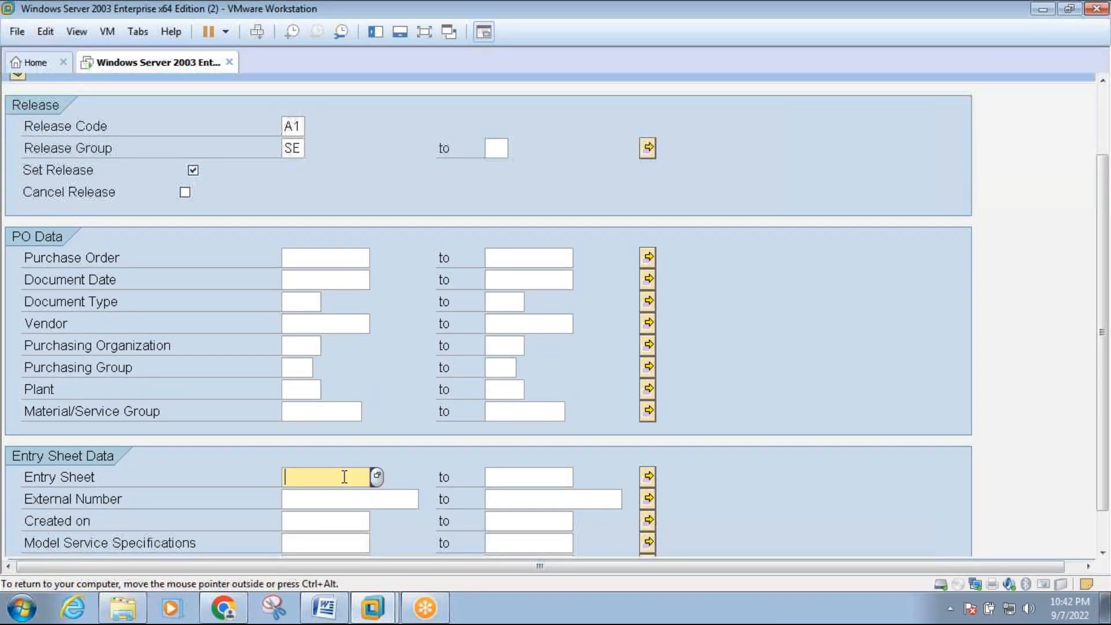
click(346, 496)
key(BackSpace)
text(8)
click(433, 30)
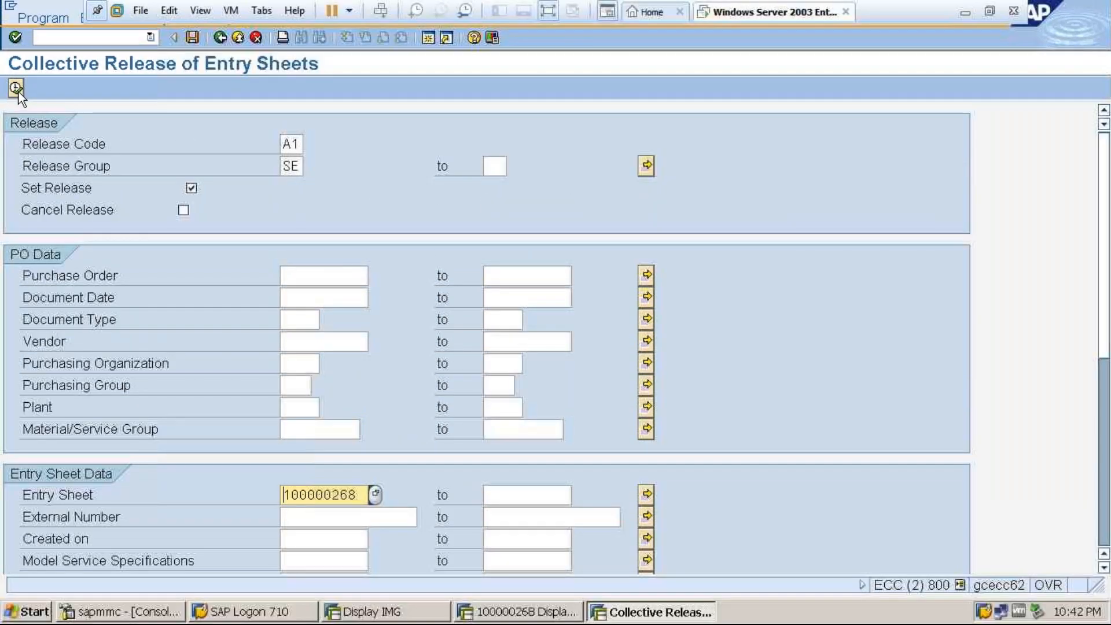
click(16, 88)
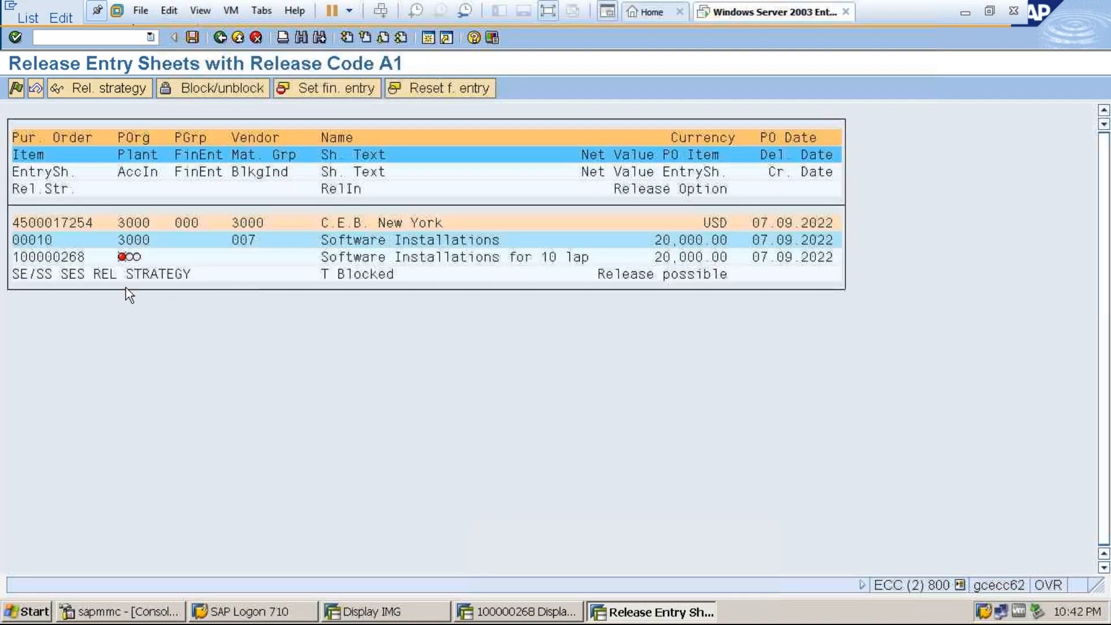
Release the listed entry sheet with release code A1 and save the release.
click(48, 256)
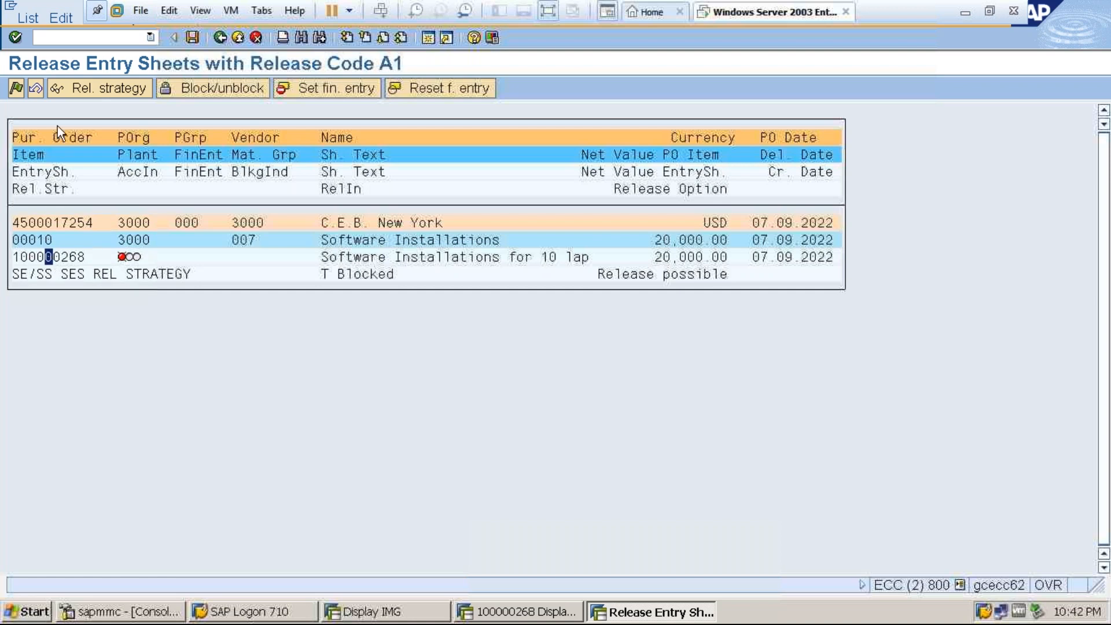
click(16, 88)
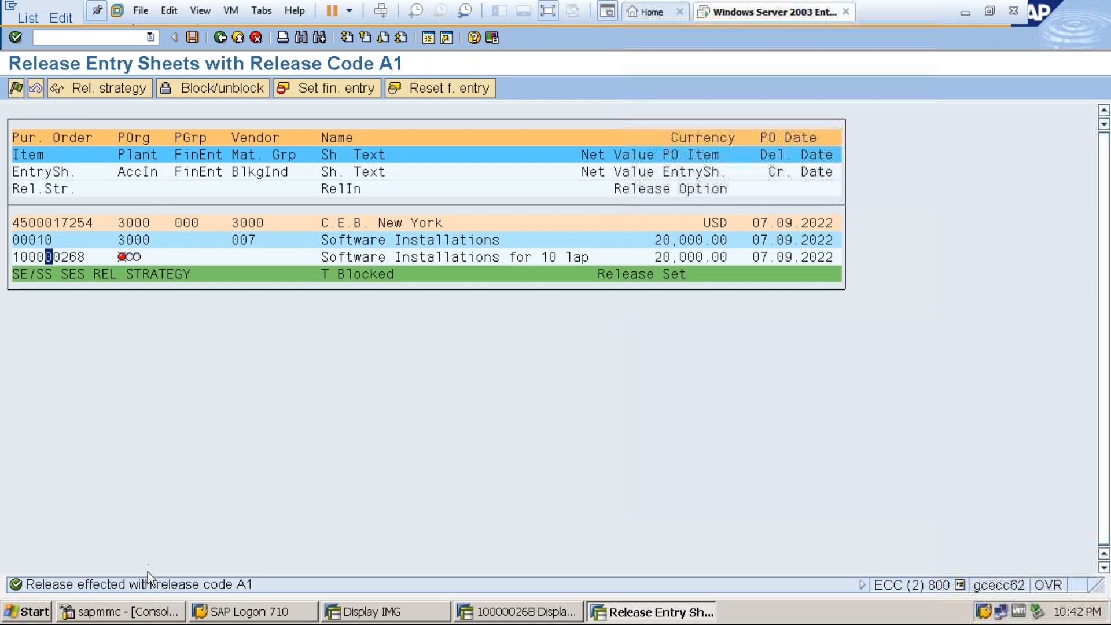
click(194, 41)
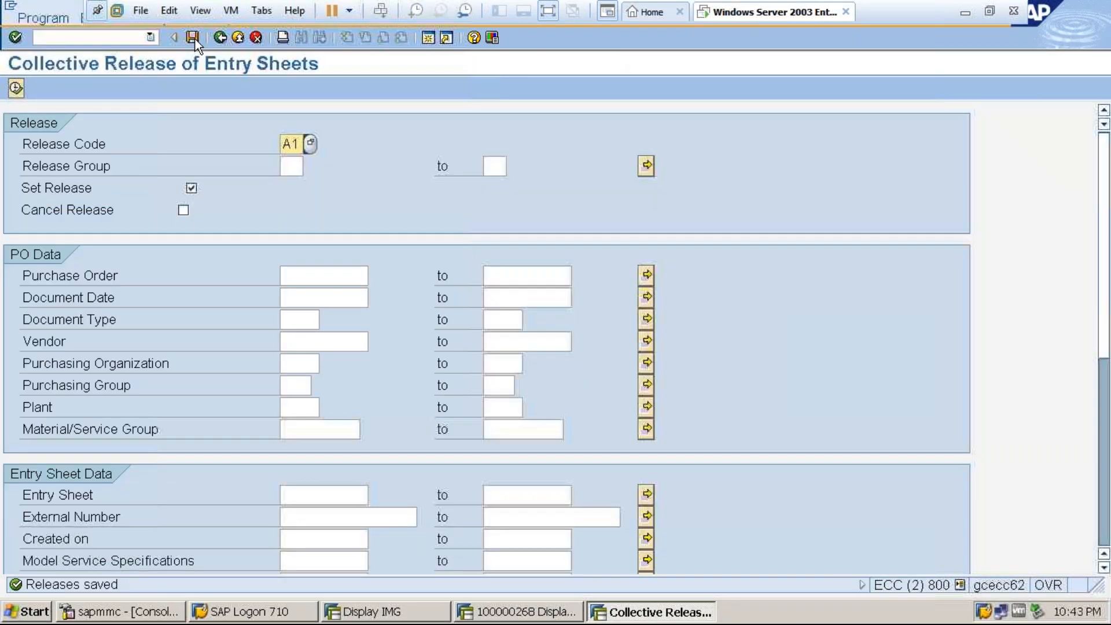
Leave the collective release and the old entry sheet display, and restart transaction ML81N.
click(219, 38)
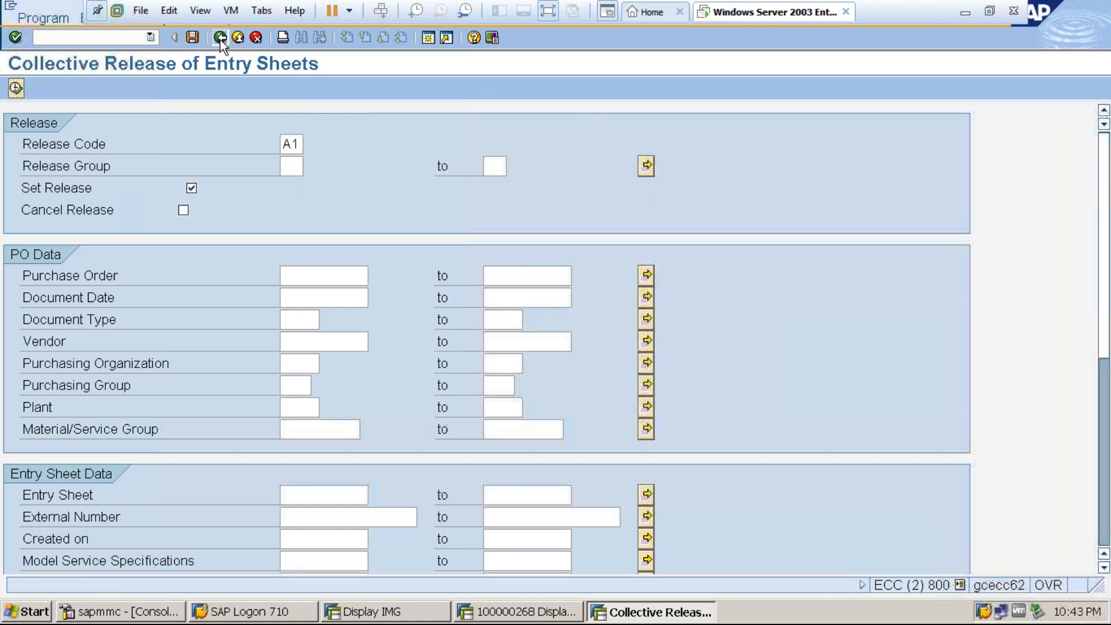
click(237, 37)
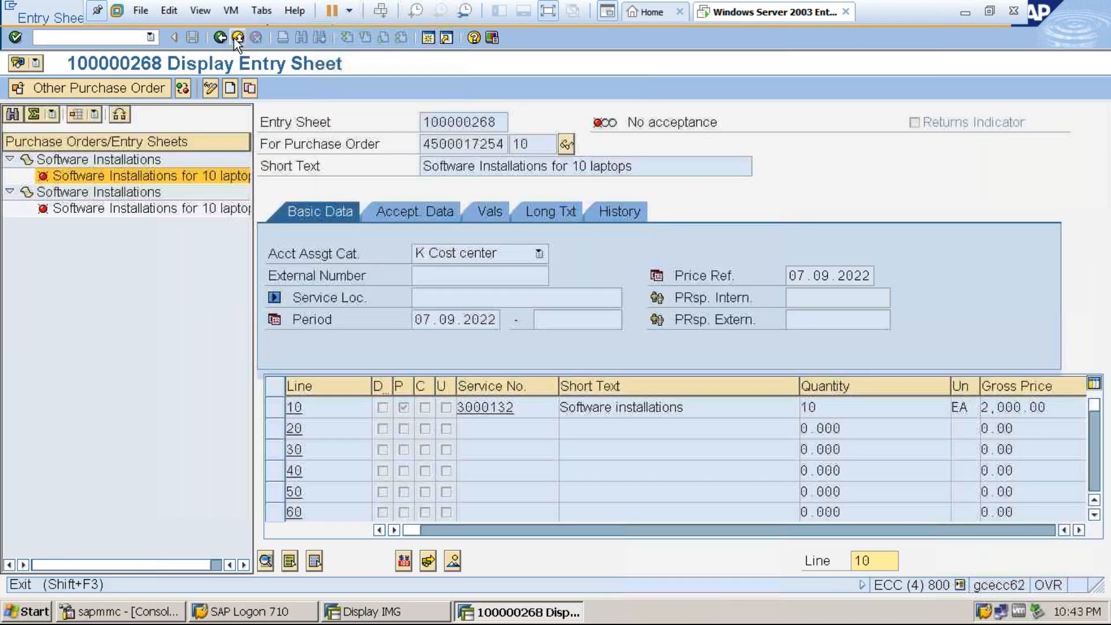
click(237, 39)
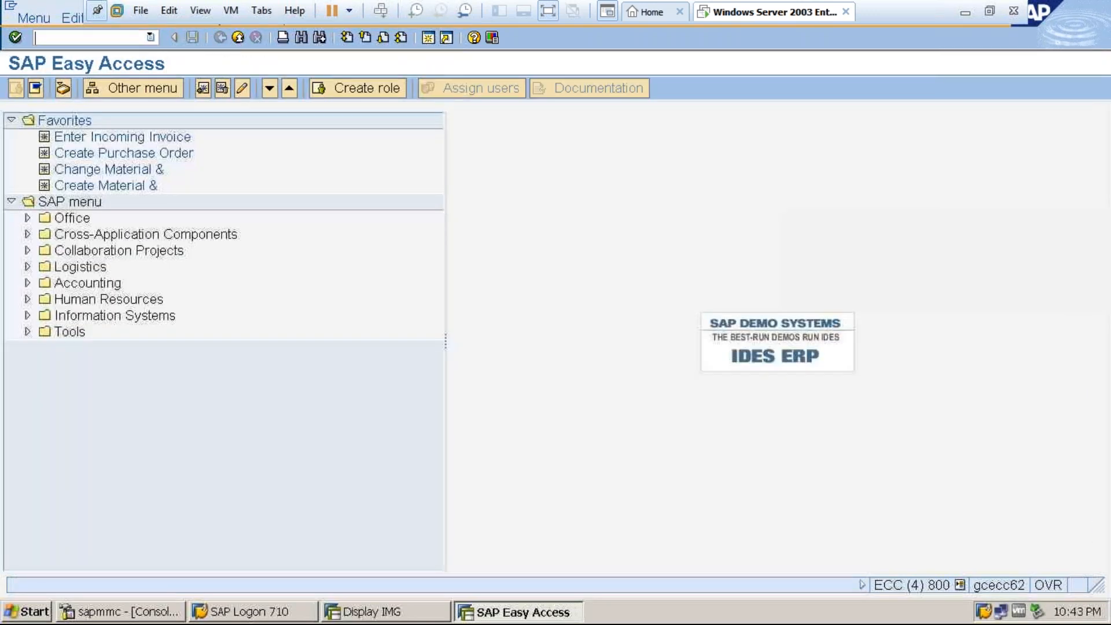
text(ml81n)
key(Return)
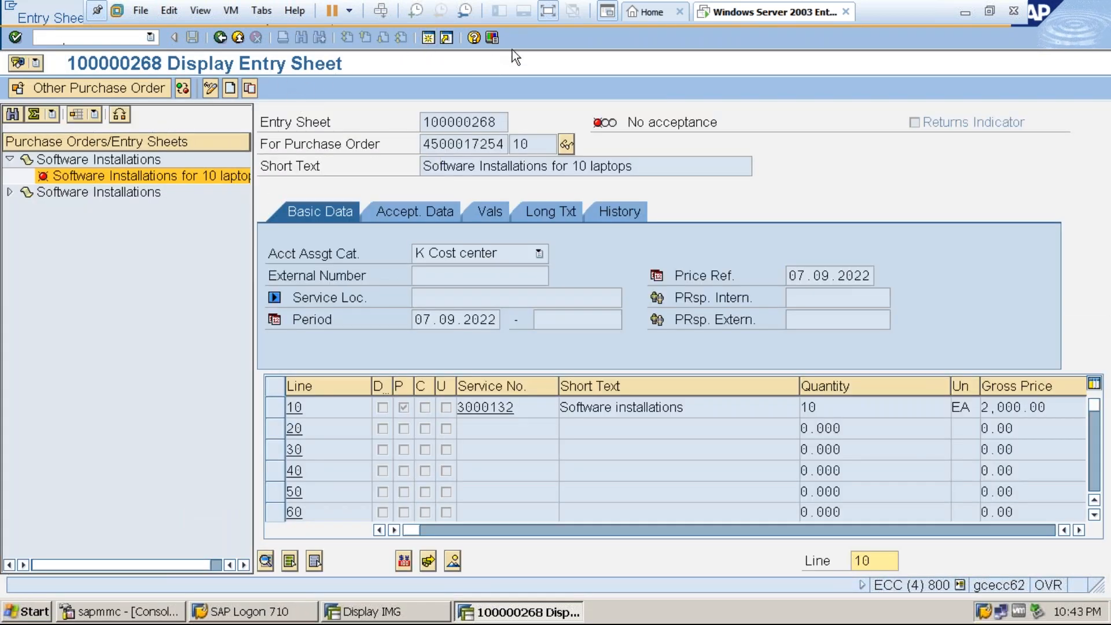
Examine the entry sheet's release strategy for the releases made to date and the release ID, and close the overview.
click(548, 23)
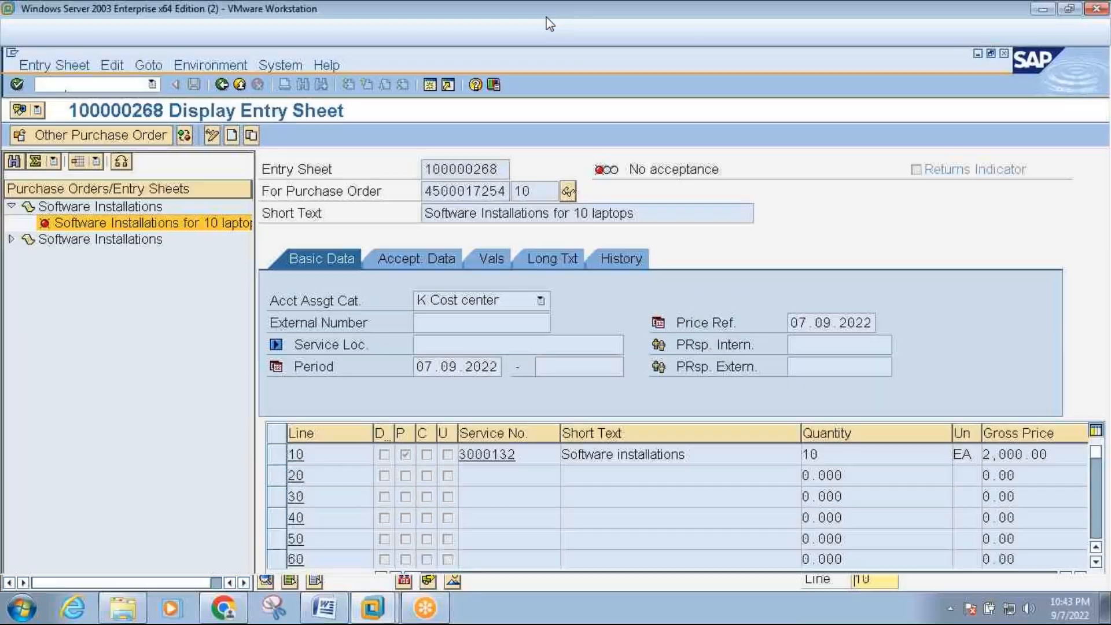
click(208, 91)
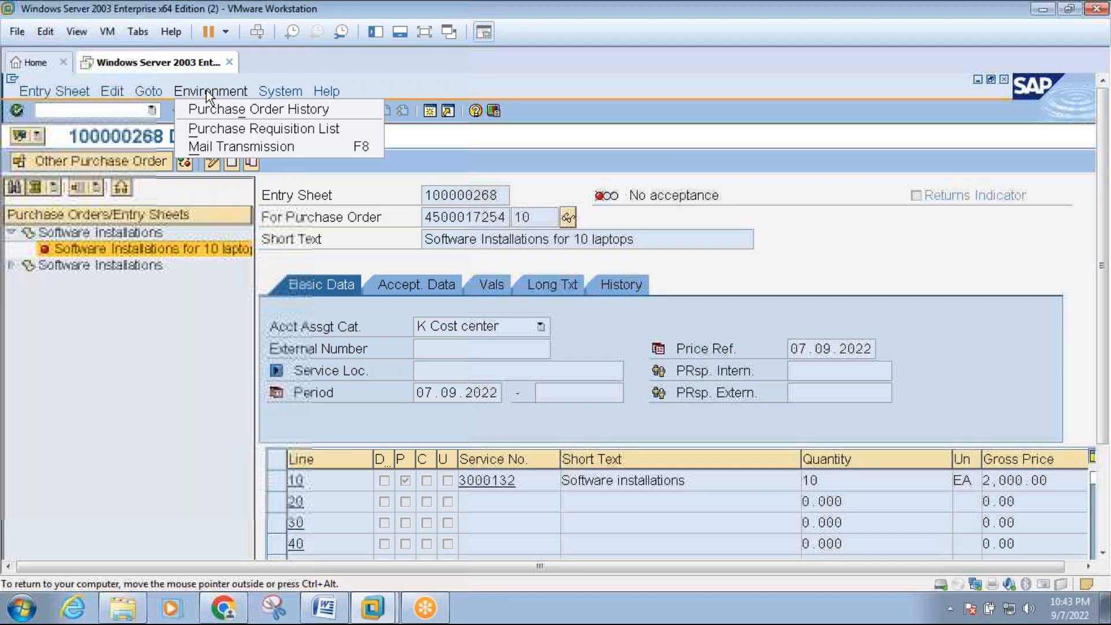
mouse_move(142, 87)
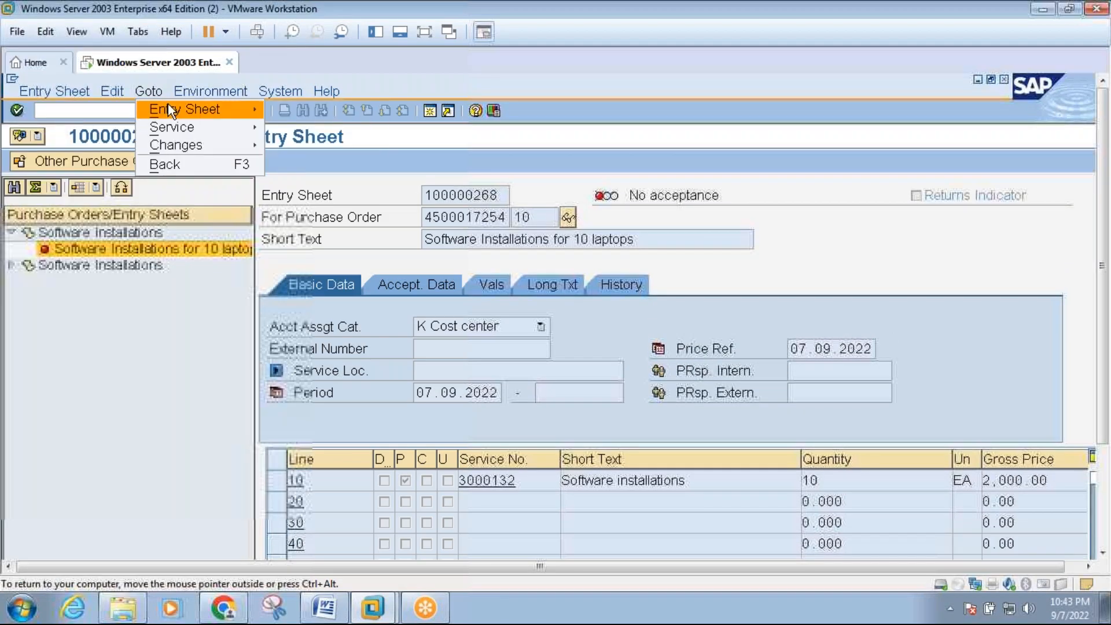
mouse_move(168, 105)
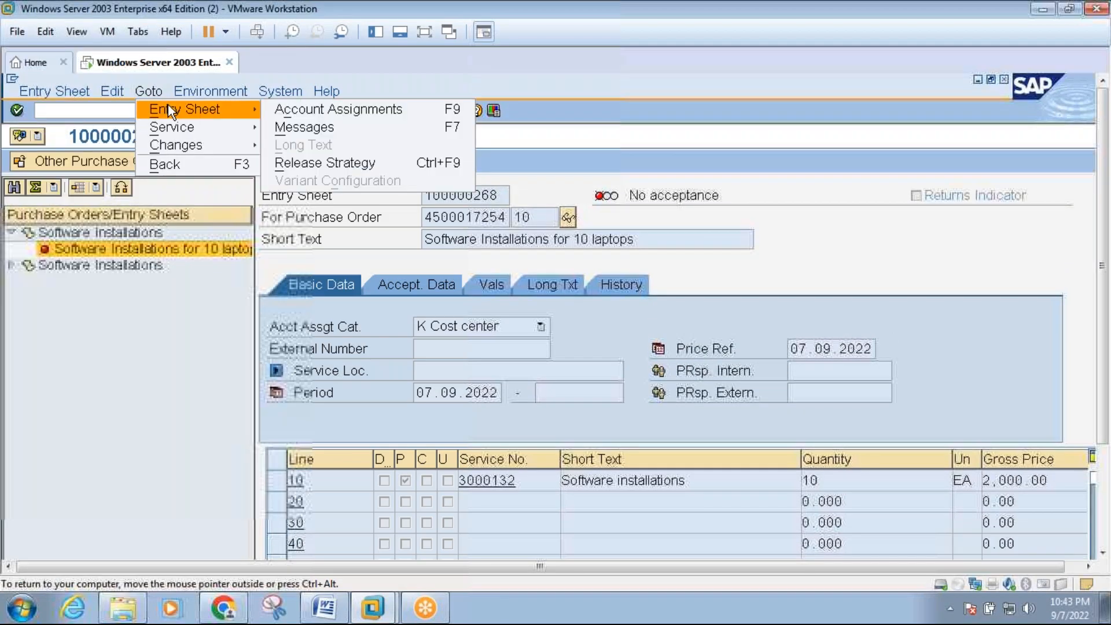
click(315, 161)
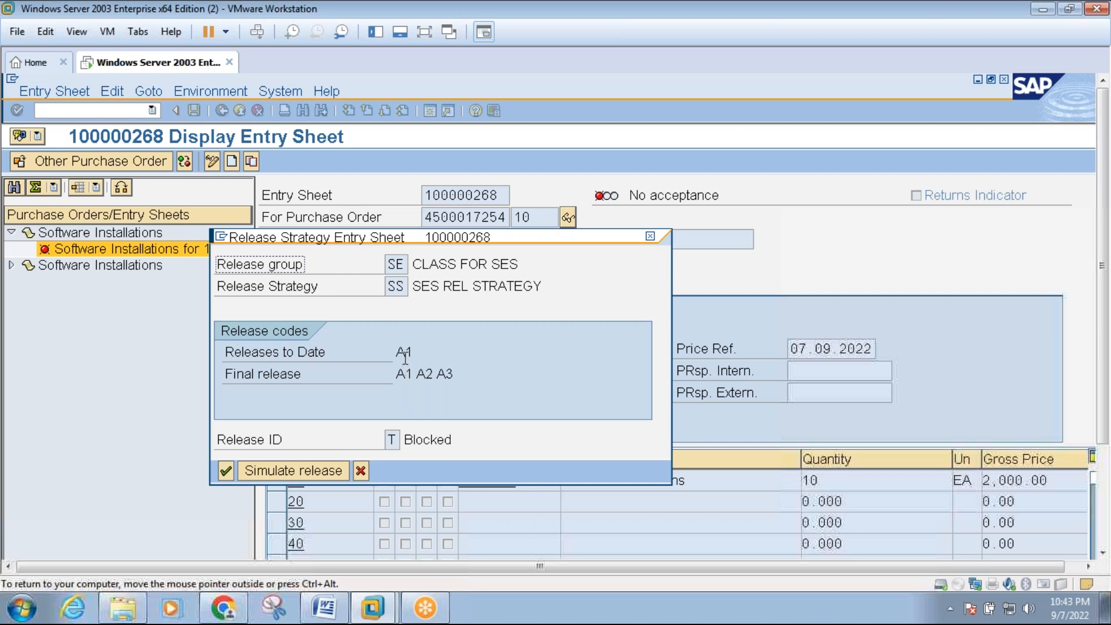
click(392, 439)
click(649, 237)
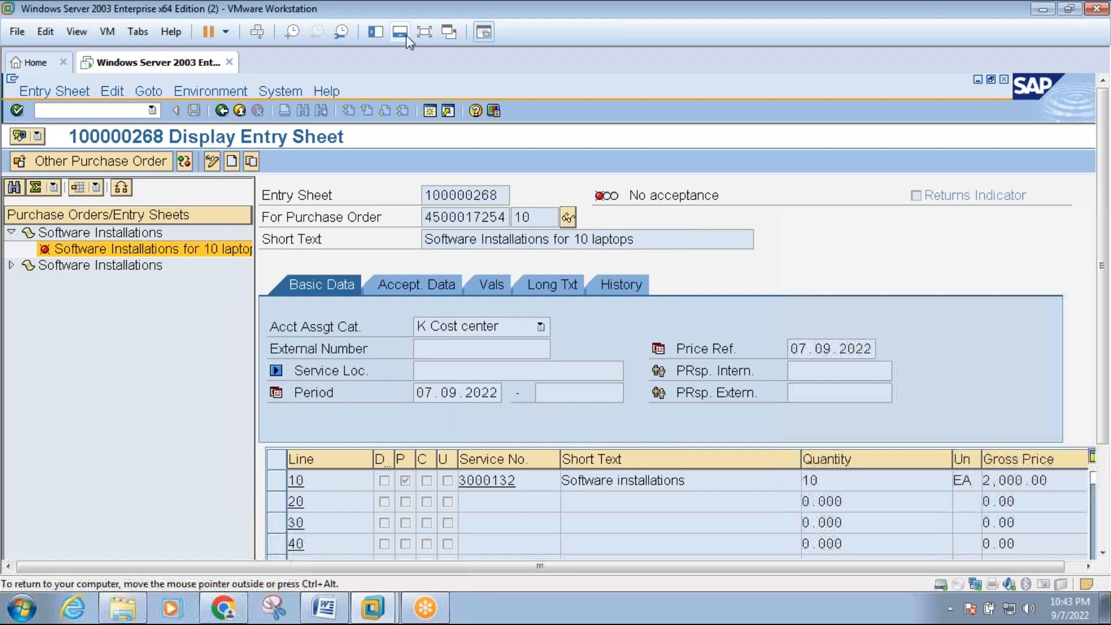
click(424, 33)
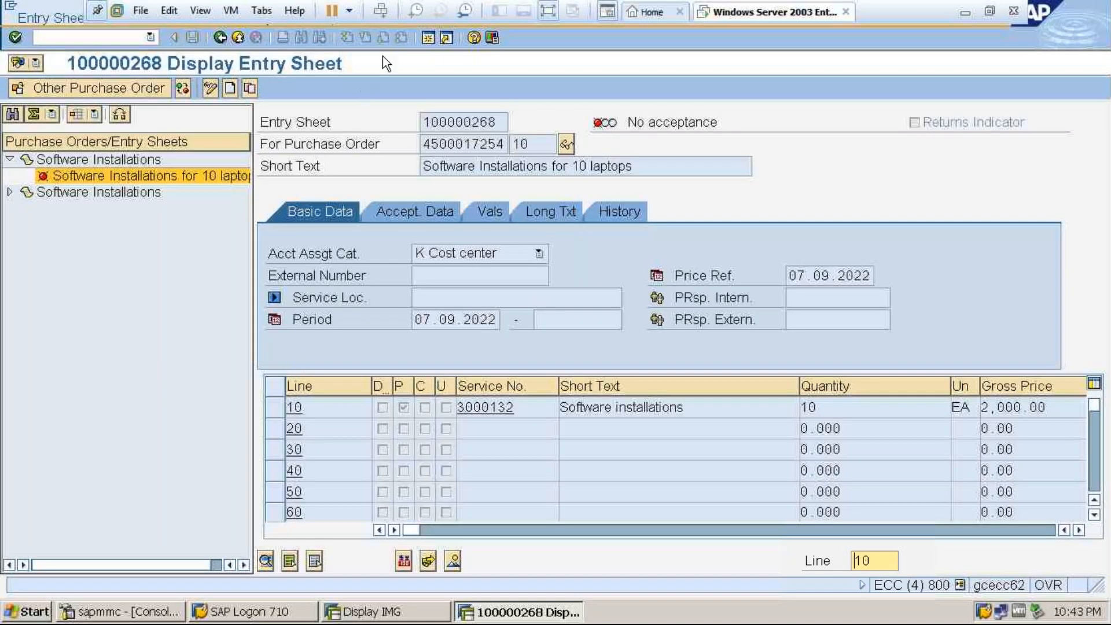
Open a new session and start the collective release of entry sheets with transaction ML85.
click(427, 39)
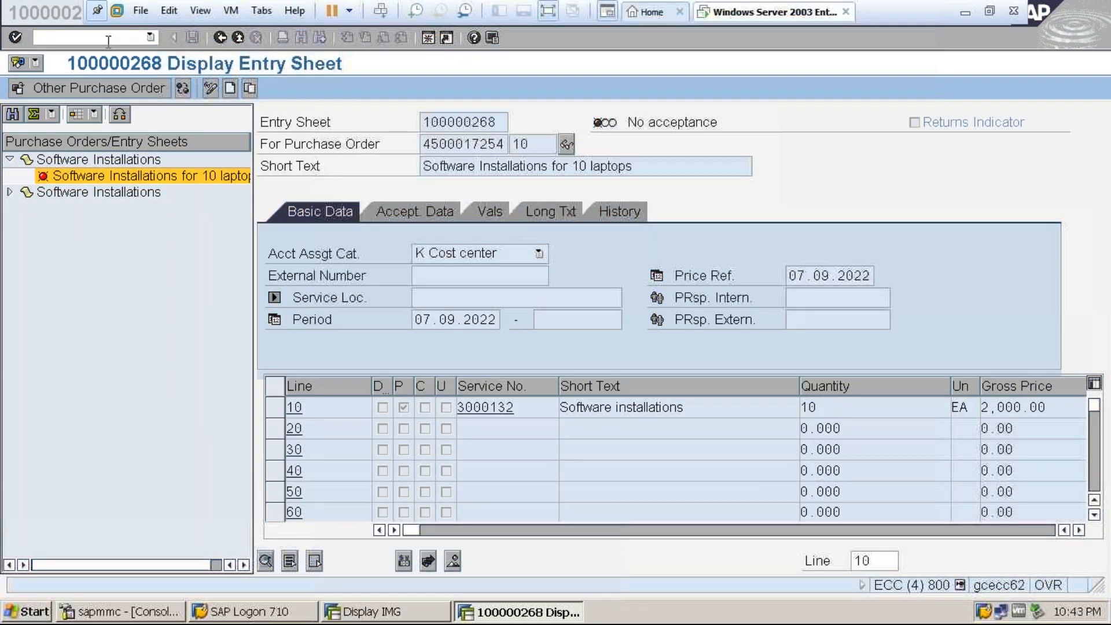
text(ml)
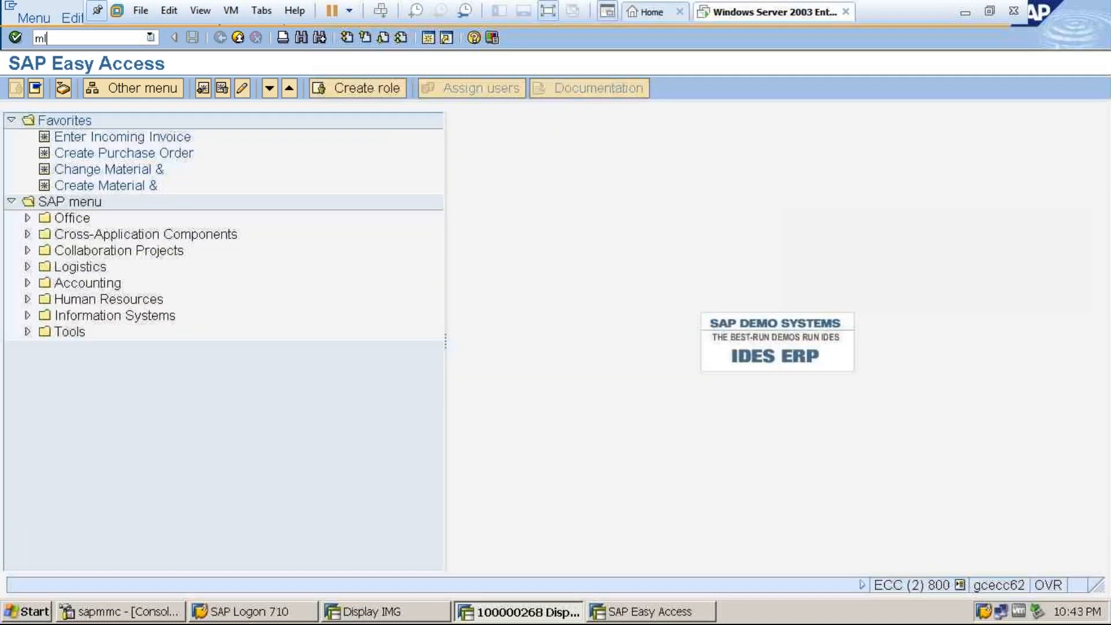
text(85)
key(Return)
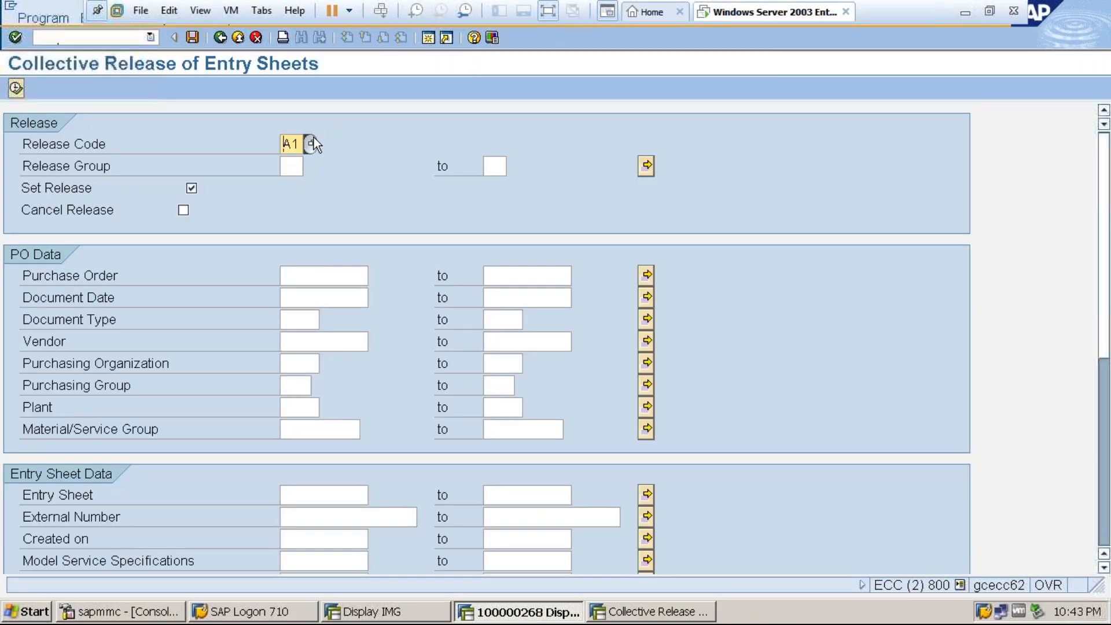
Set release code A2, release group SE and entry sheet 100000268 as the selection, and execute the collective release list.
click(313, 144)
click(133, 134)
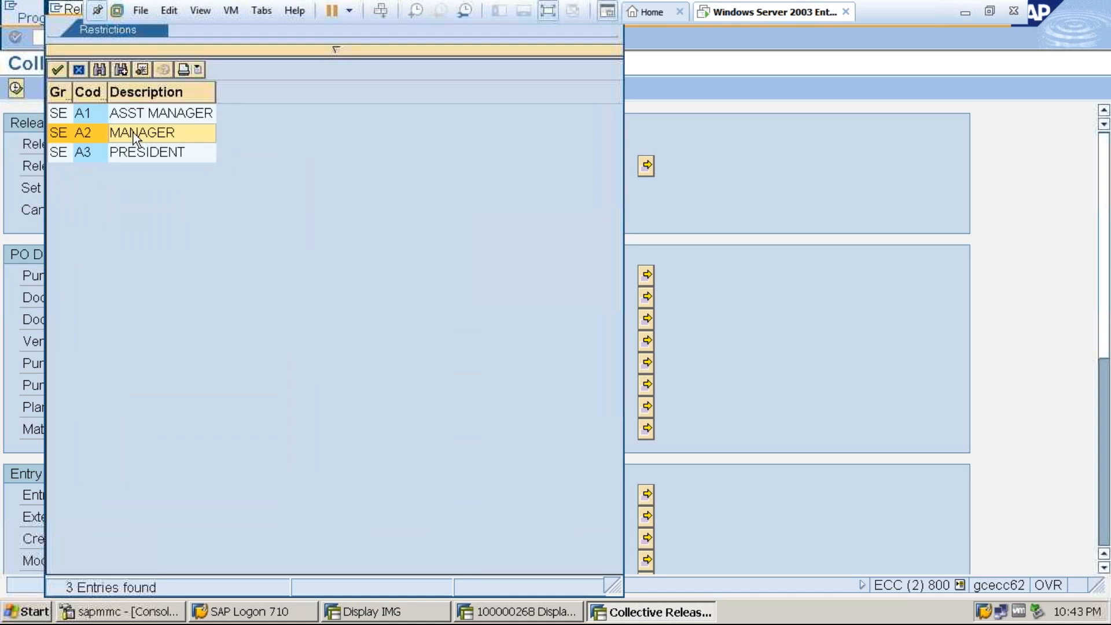
double_click(133, 134)
click(292, 167)
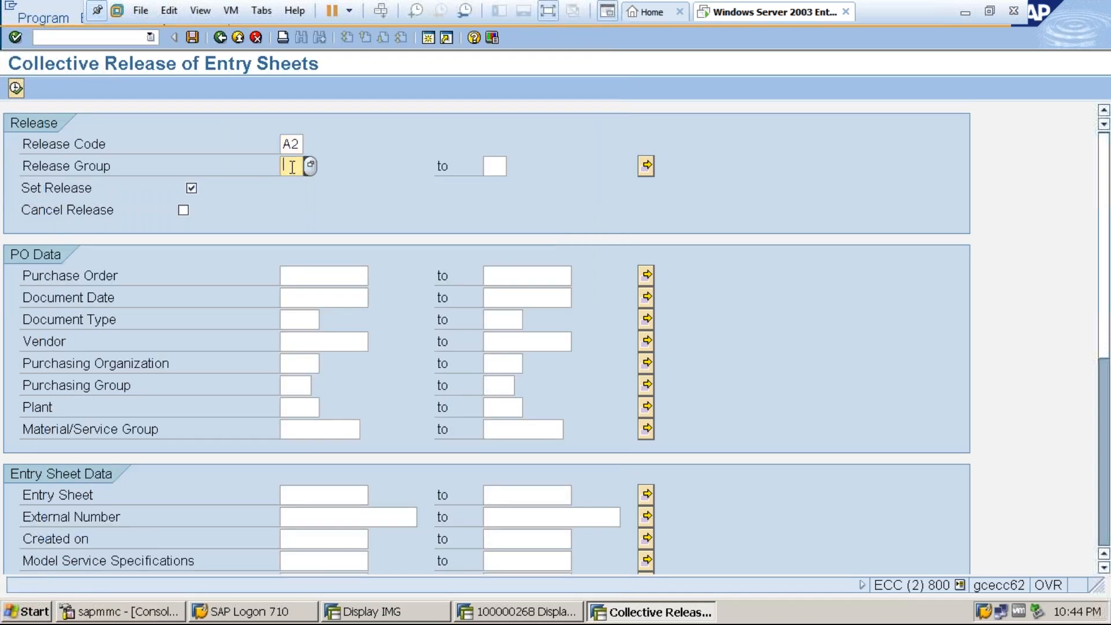
click(292, 187)
click(340, 499)
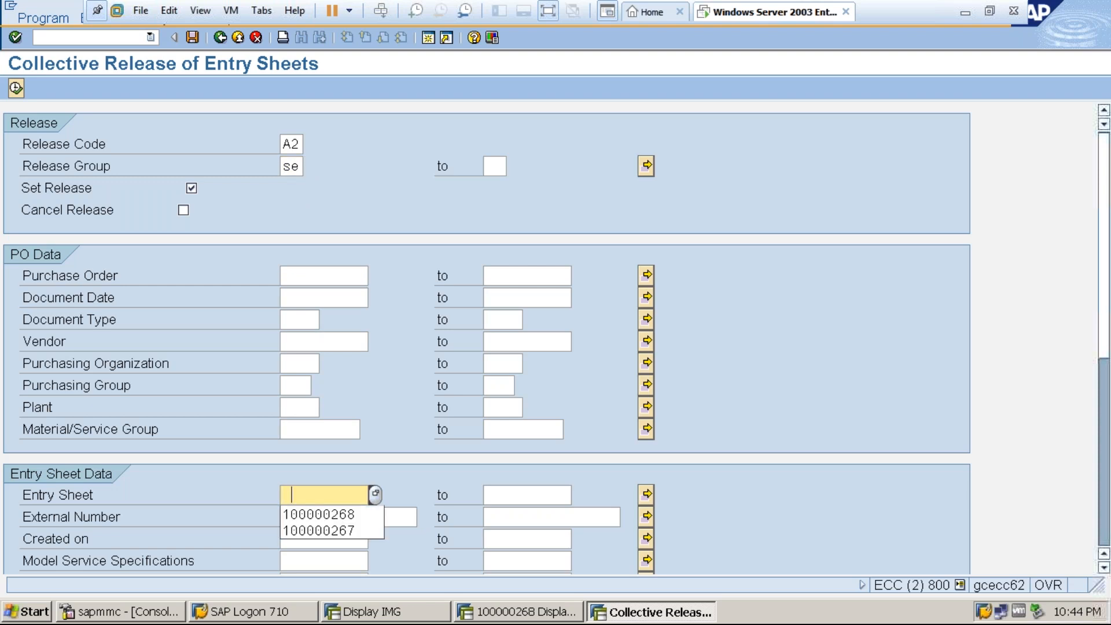
click(340, 513)
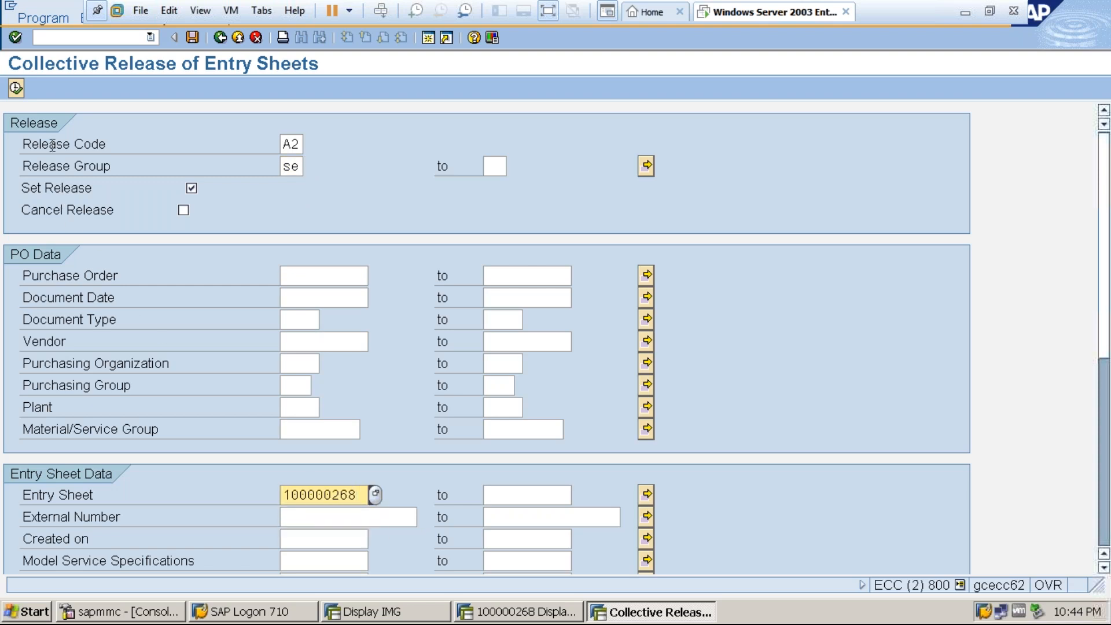
click(16, 88)
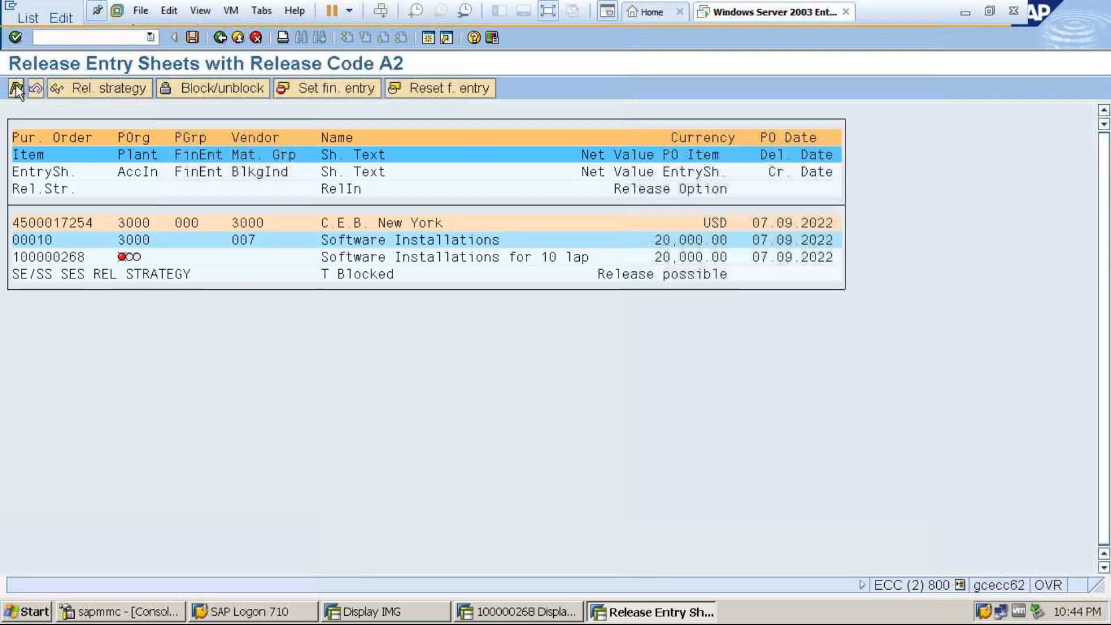
Release entry sheet 100000268 with release code A2 and save the release.
click(46, 256)
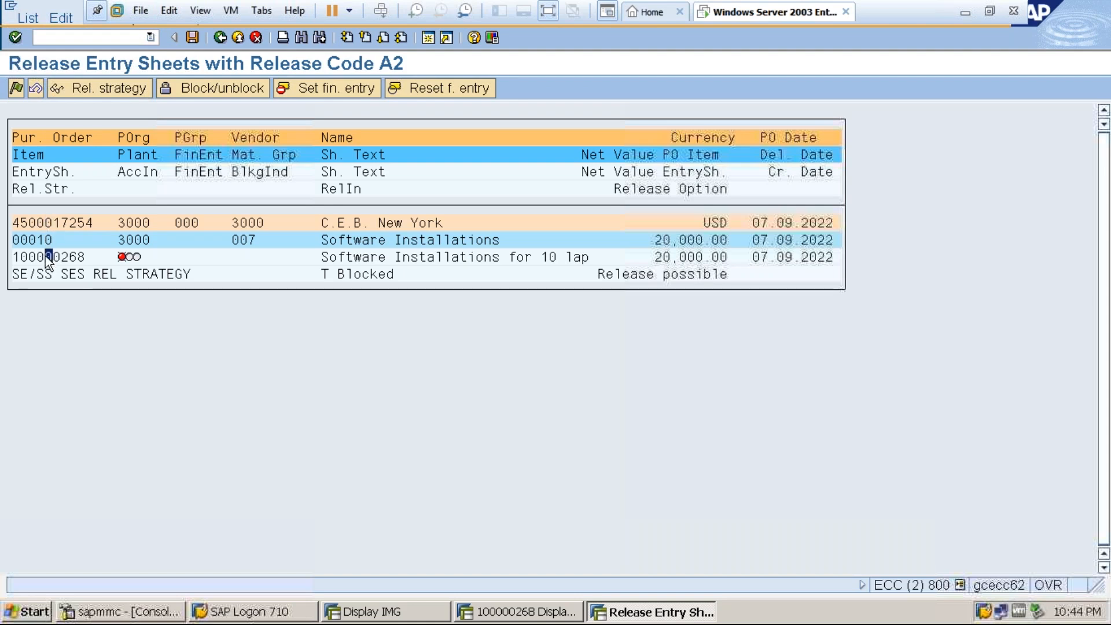
click(16, 89)
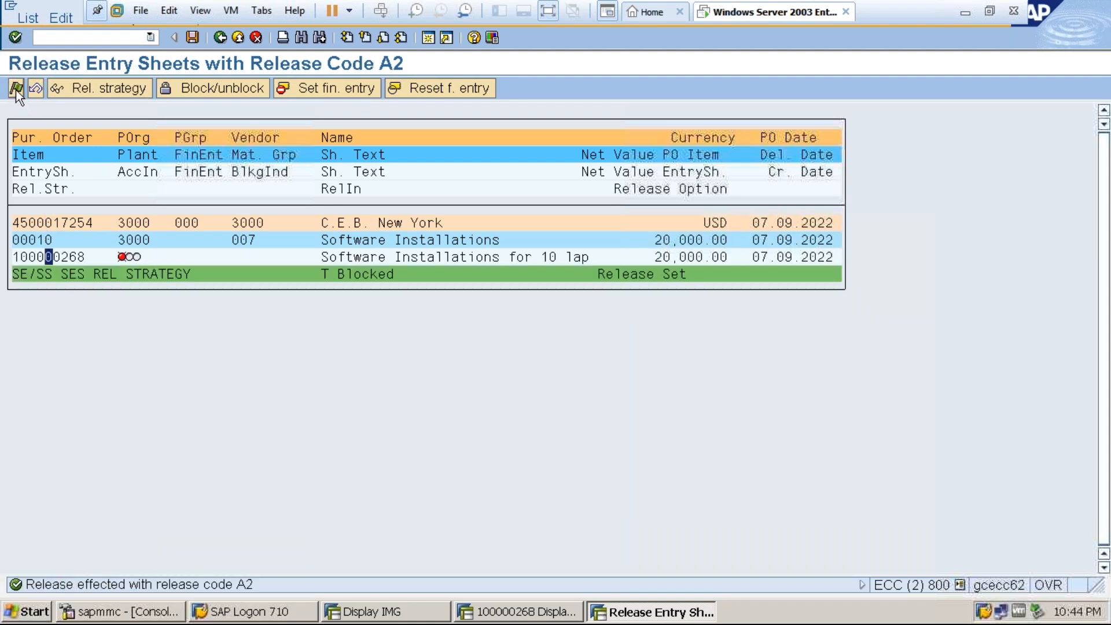
click(192, 38)
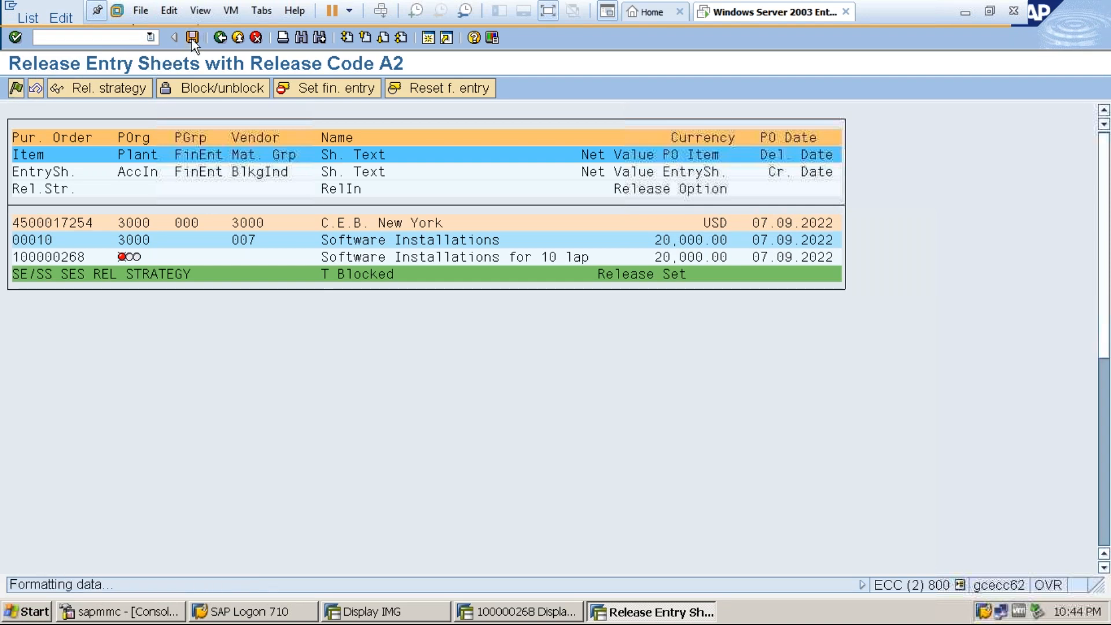
Switch back to the open entry sheet display, check the releases to date in its release strategy, and close the overview.
click(544, 613)
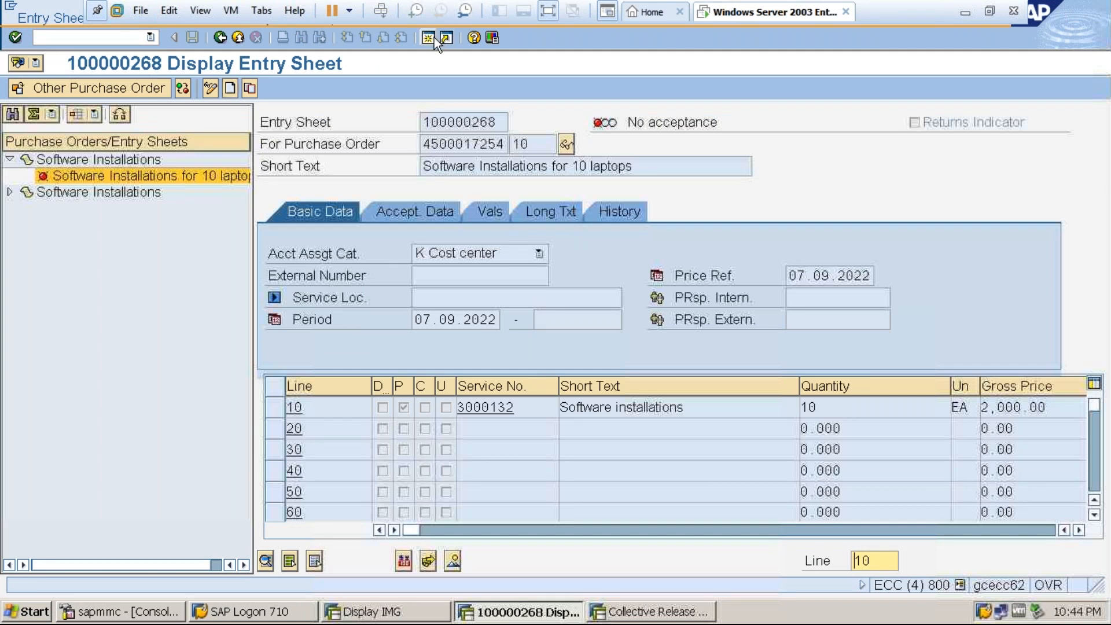
click(549, 11)
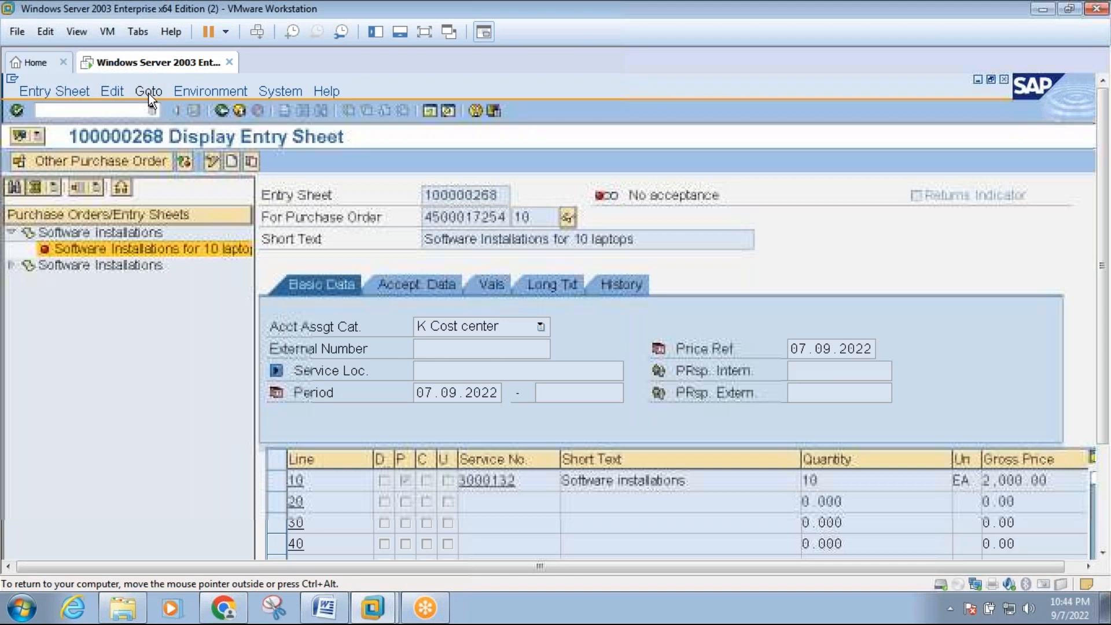
click(149, 93)
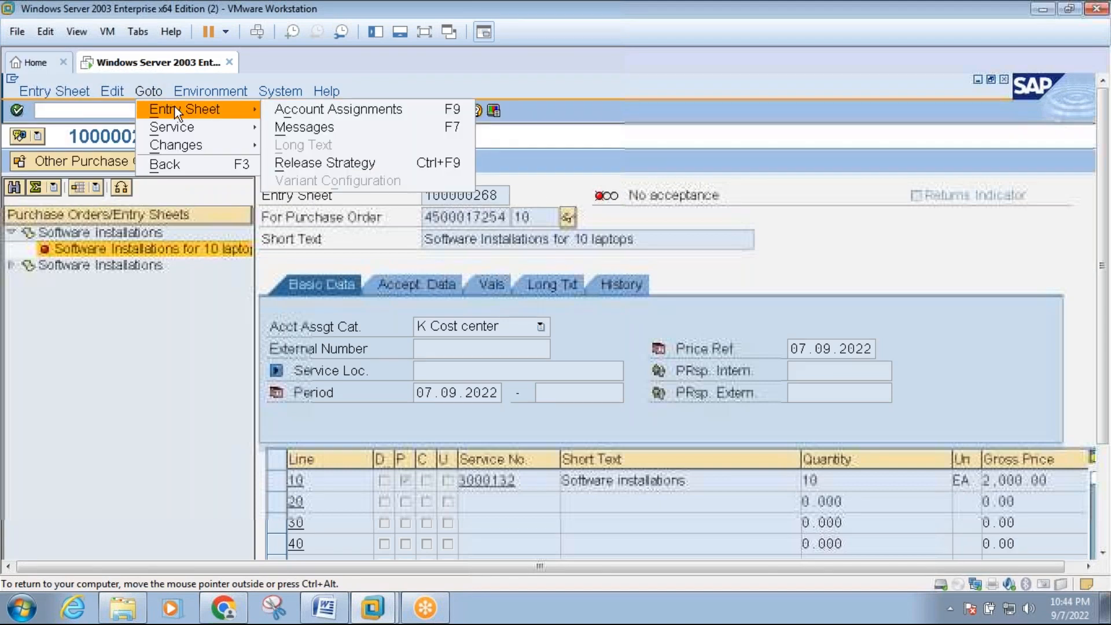
mouse_move(218, 113)
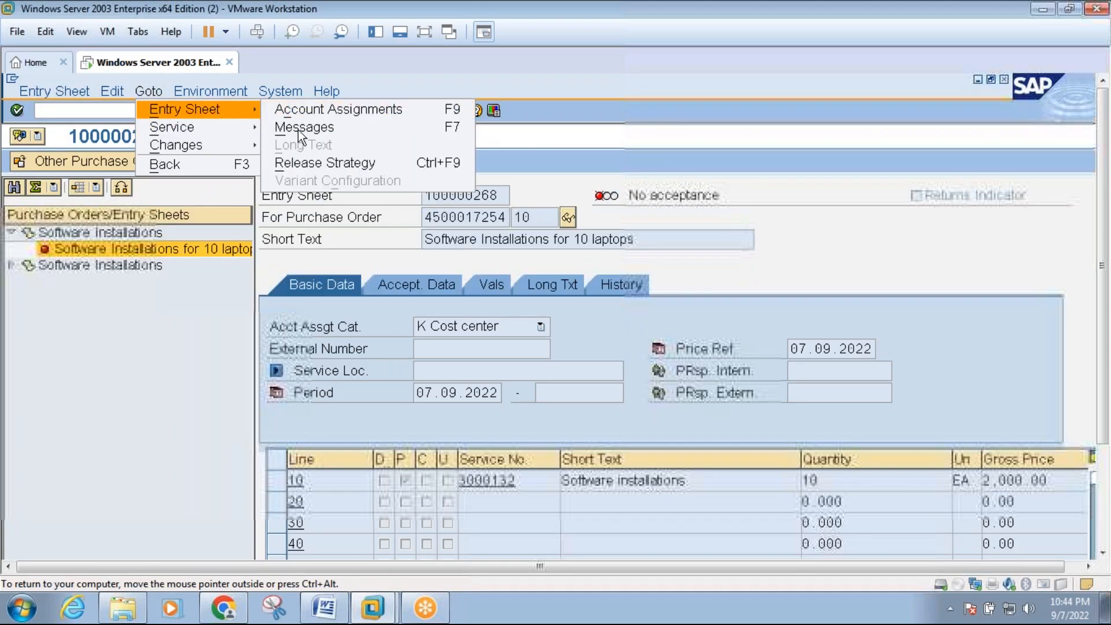
click(301, 163)
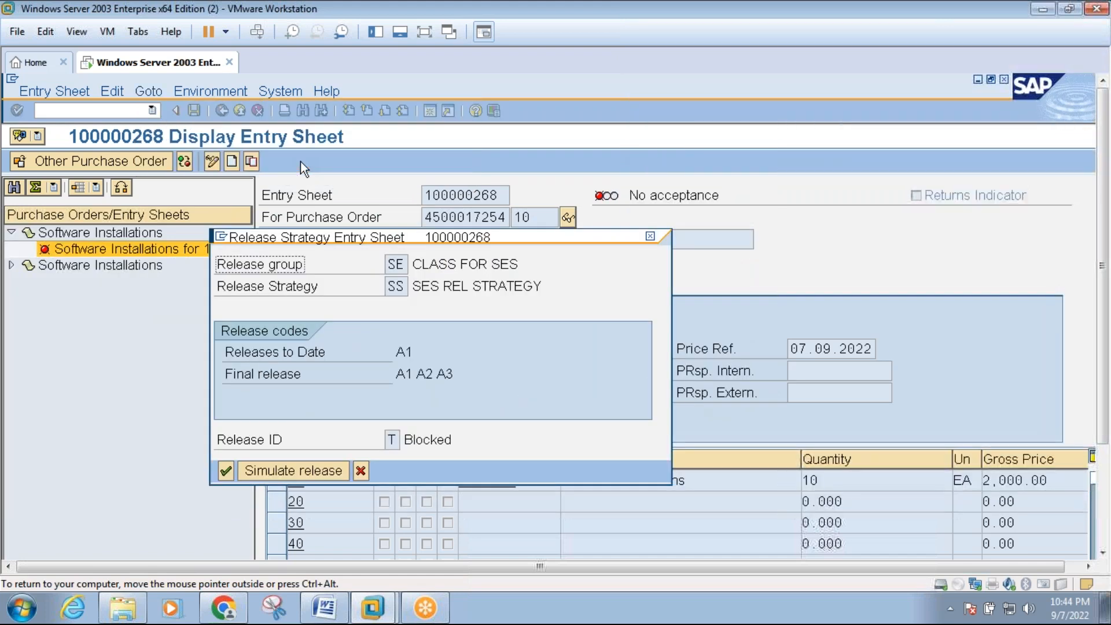
click(651, 236)
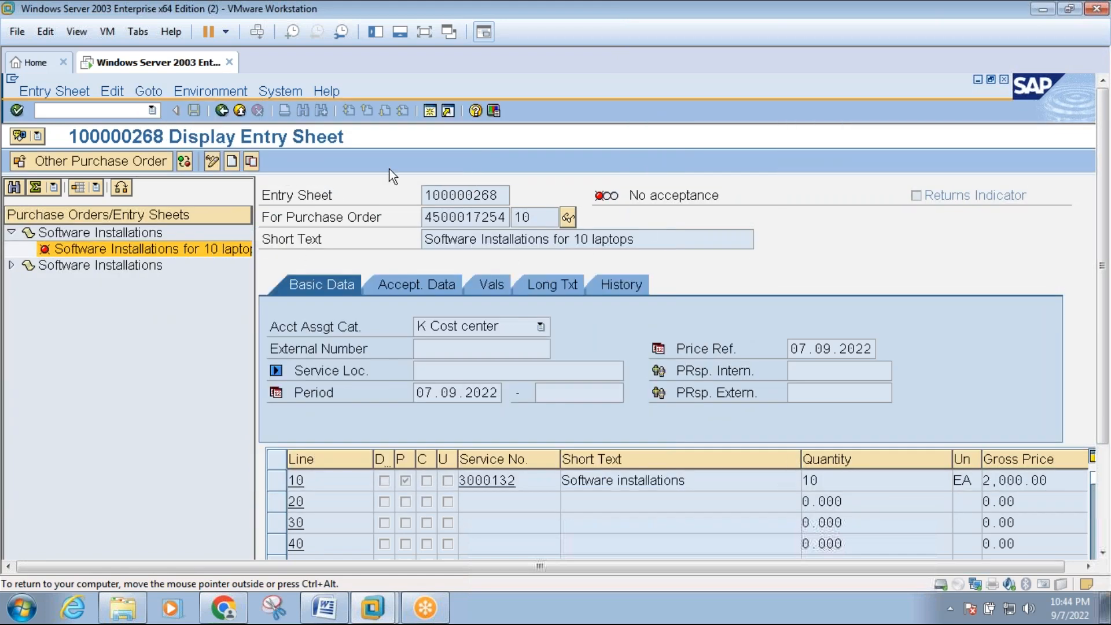
Leave the outdated entry sheet display and the collective release, and restart transaction ML81N.
click(240, 110)
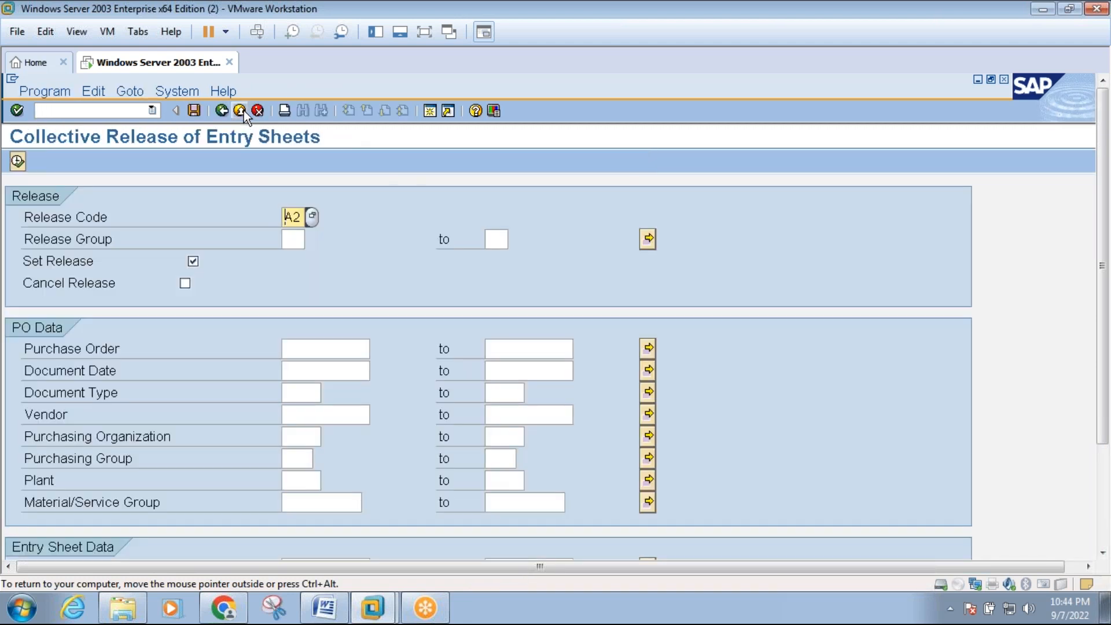
click(240, 110)
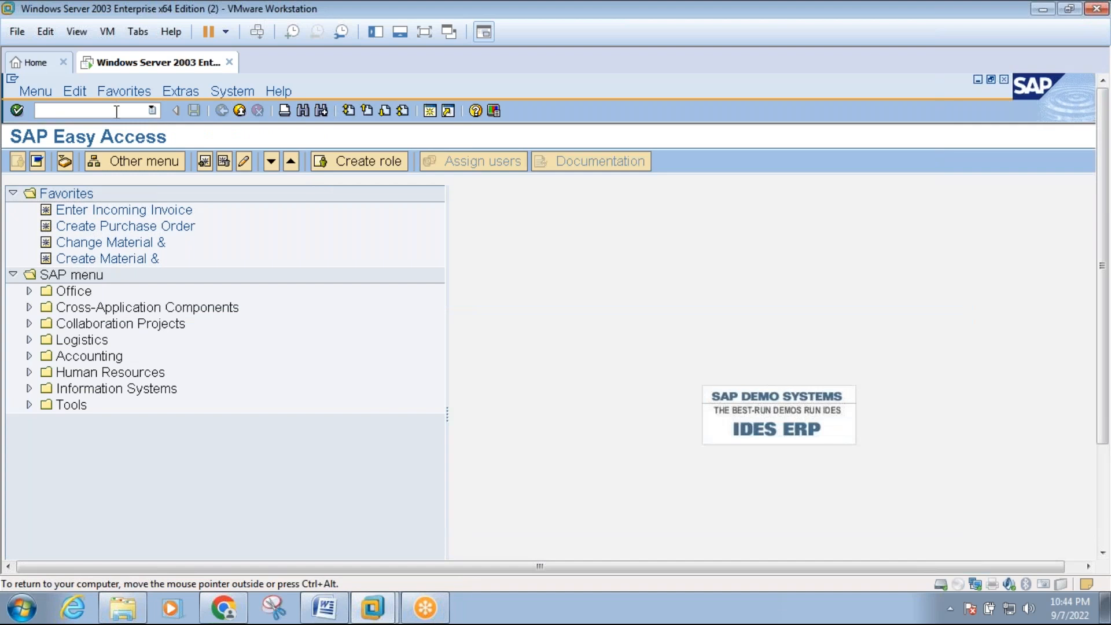
text(ml81n)
key(Return)
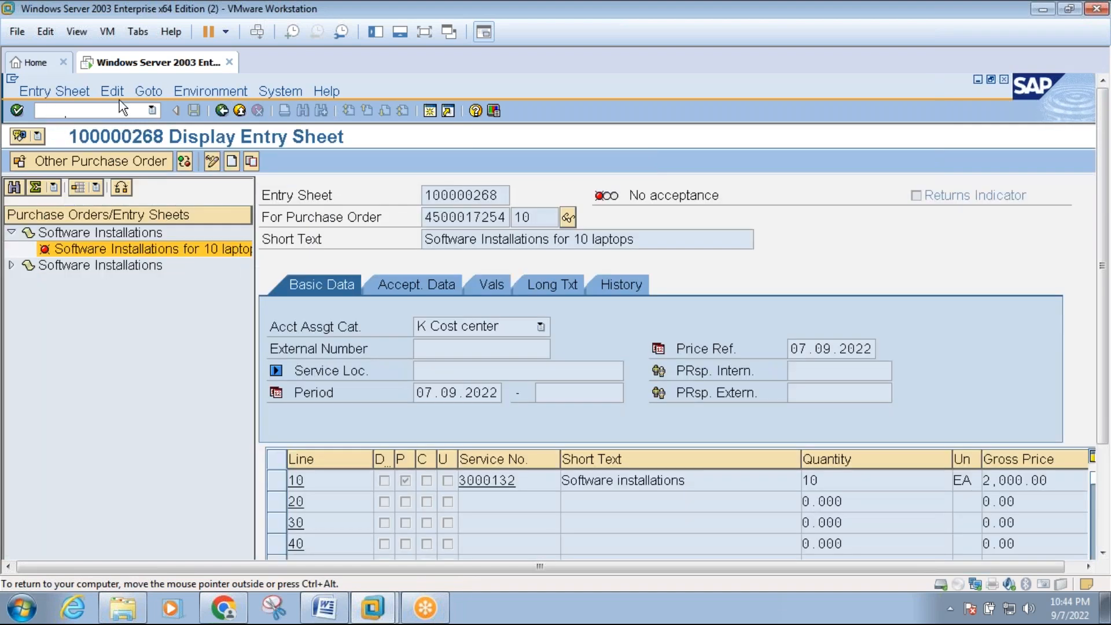
Examine the reloaded entry sheet's release strategy for the releases to date, the final release codes and the release ID.
click(149, 91)
mouse_move(196, 103)
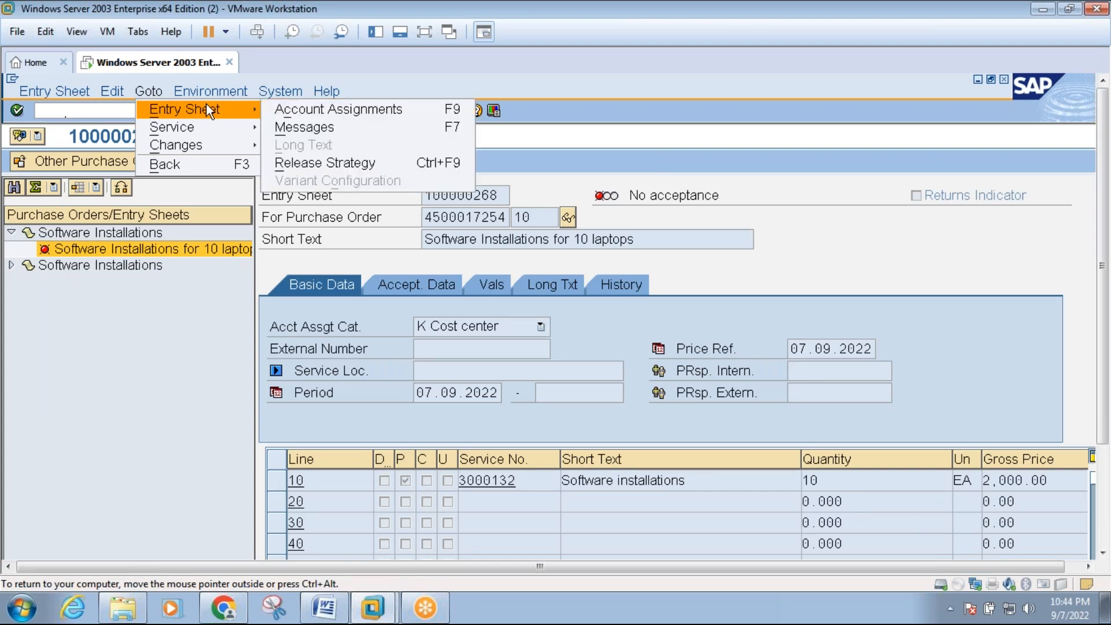
click(308, 160)
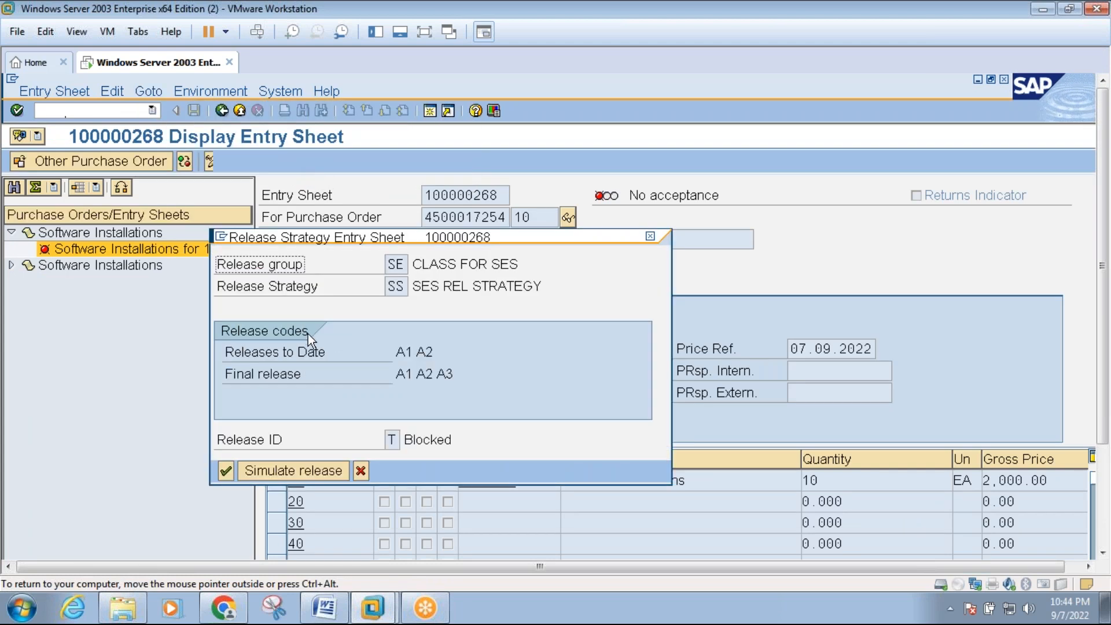
click(444, 373)
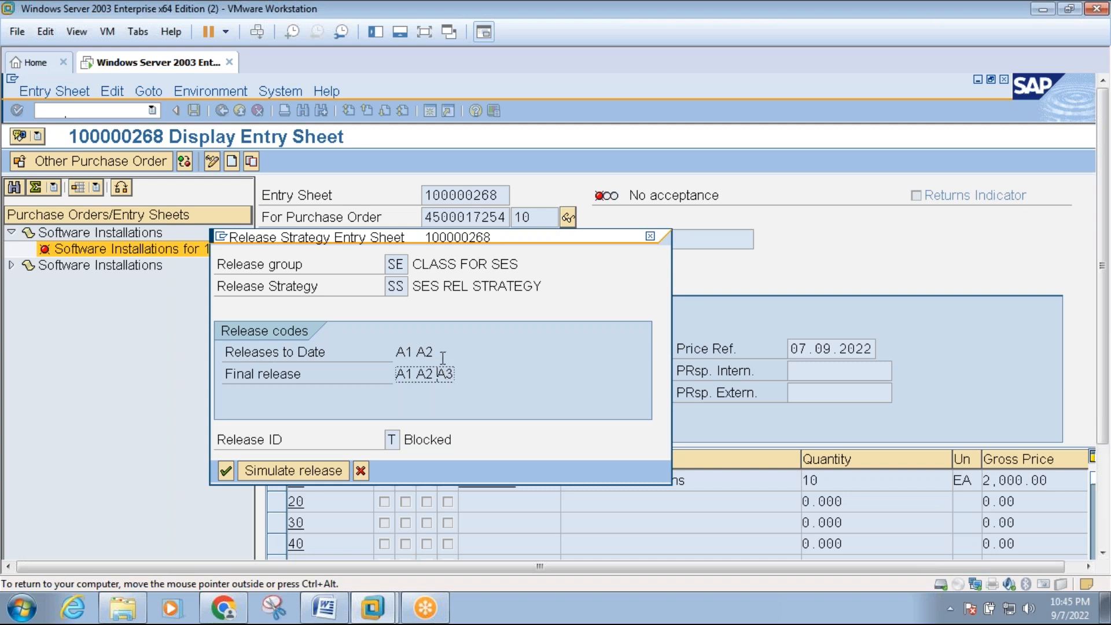
click(399, 440)
click(407, 441)
click(221, 471)
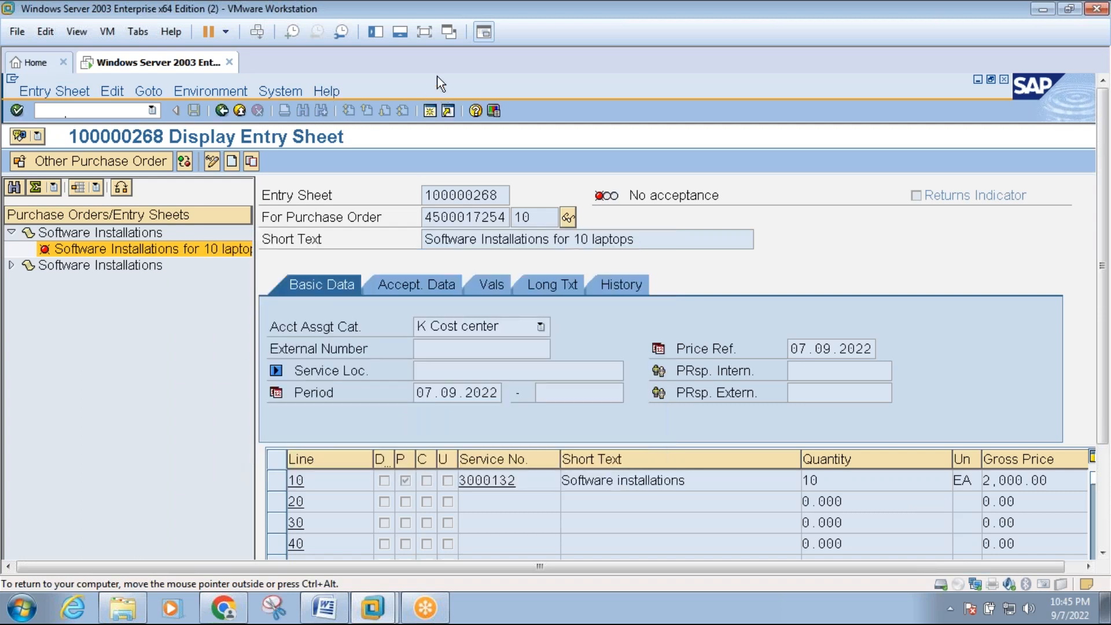
Return the virtual machine to full screen and start transaction ML85 in a new session.
click(423, 33)
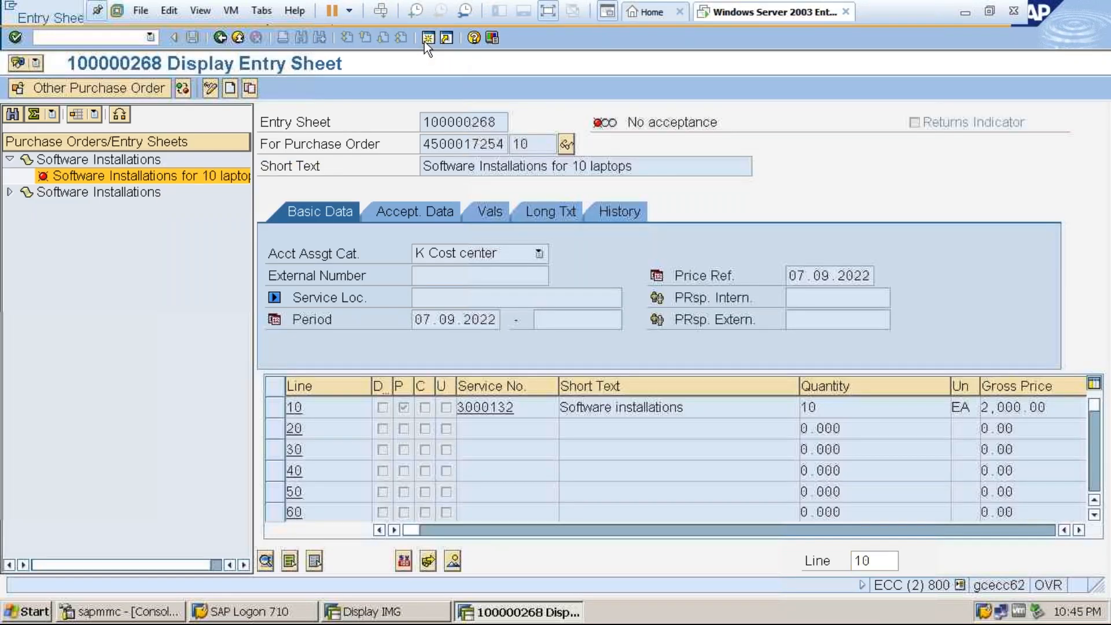
click(425, 41)
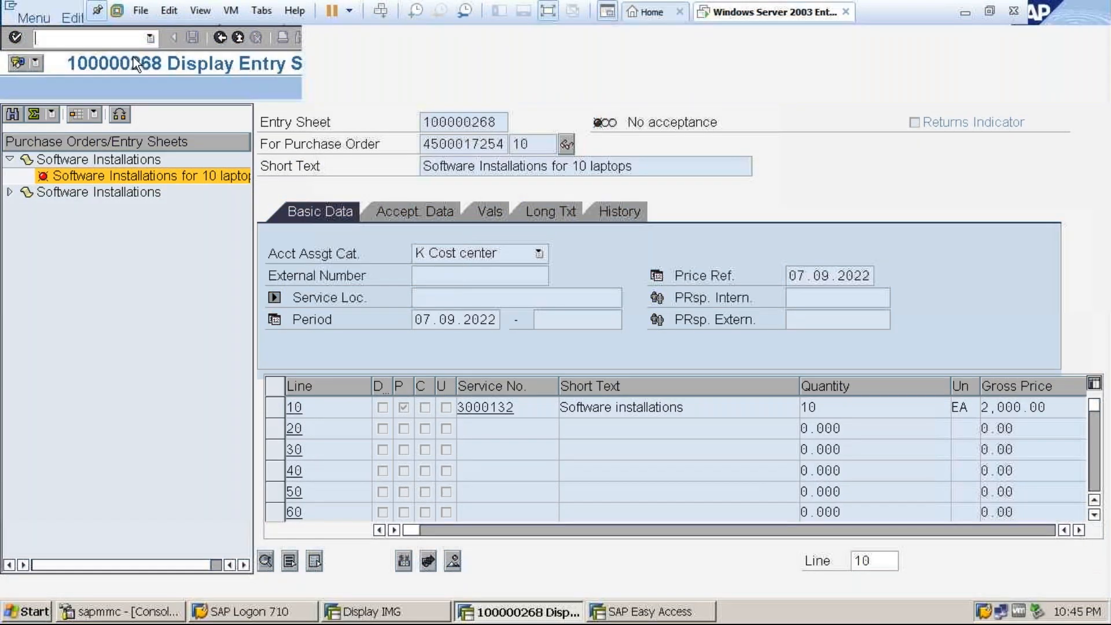
text(ml85)
key(Return)
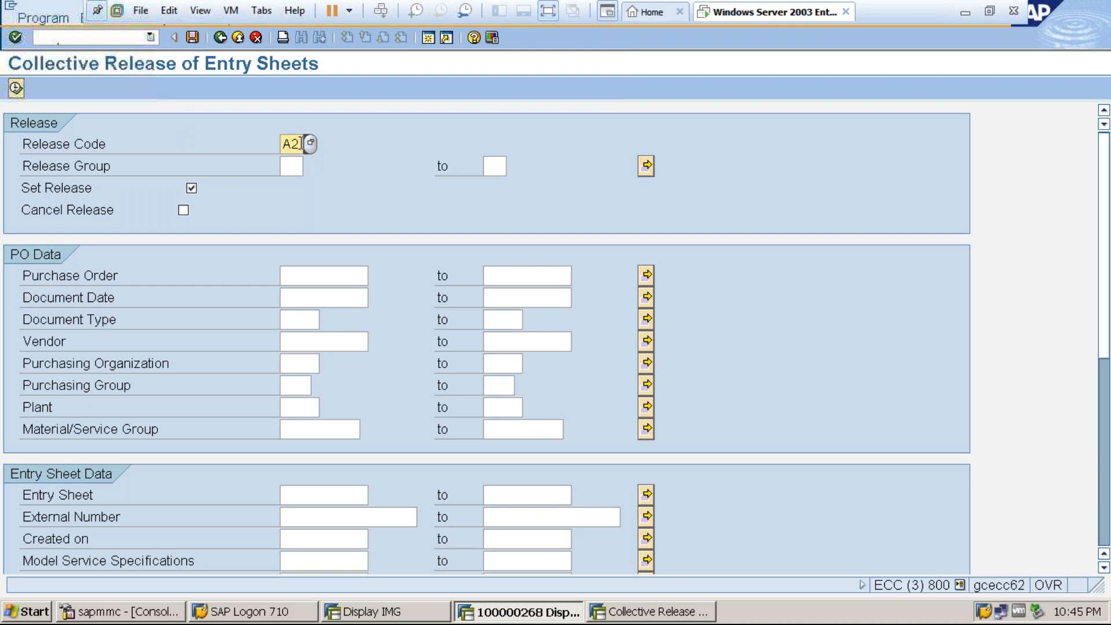
Set release code A3, release group SE and entry sheet 100000268 as the selection, and execute the collective release list.
key(BackSpace)
text(3)
click(299, 169)
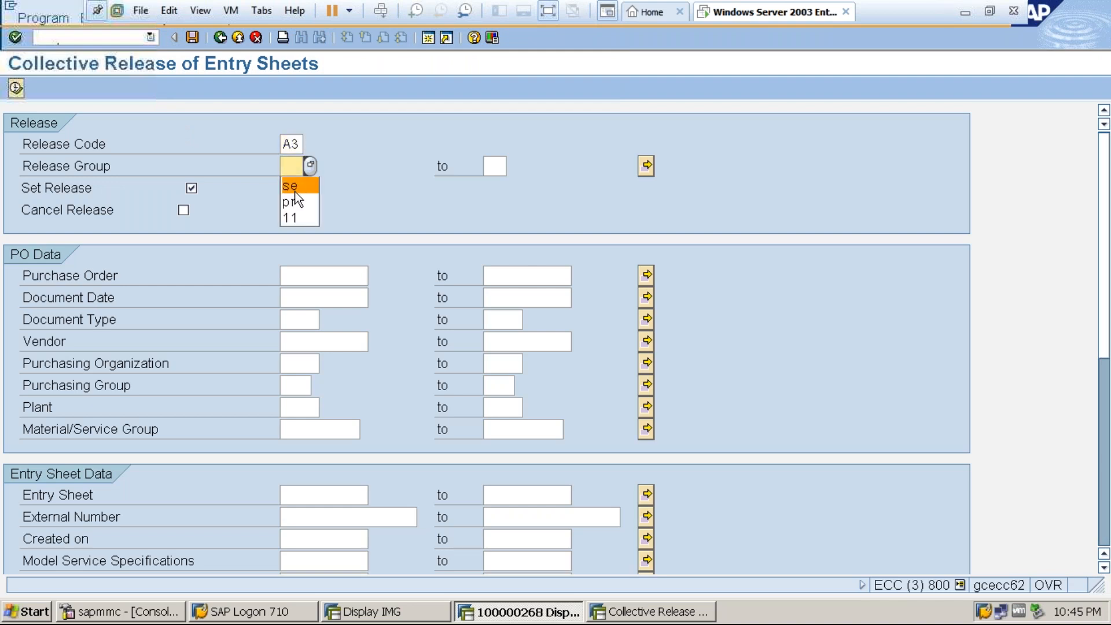
key(Return)
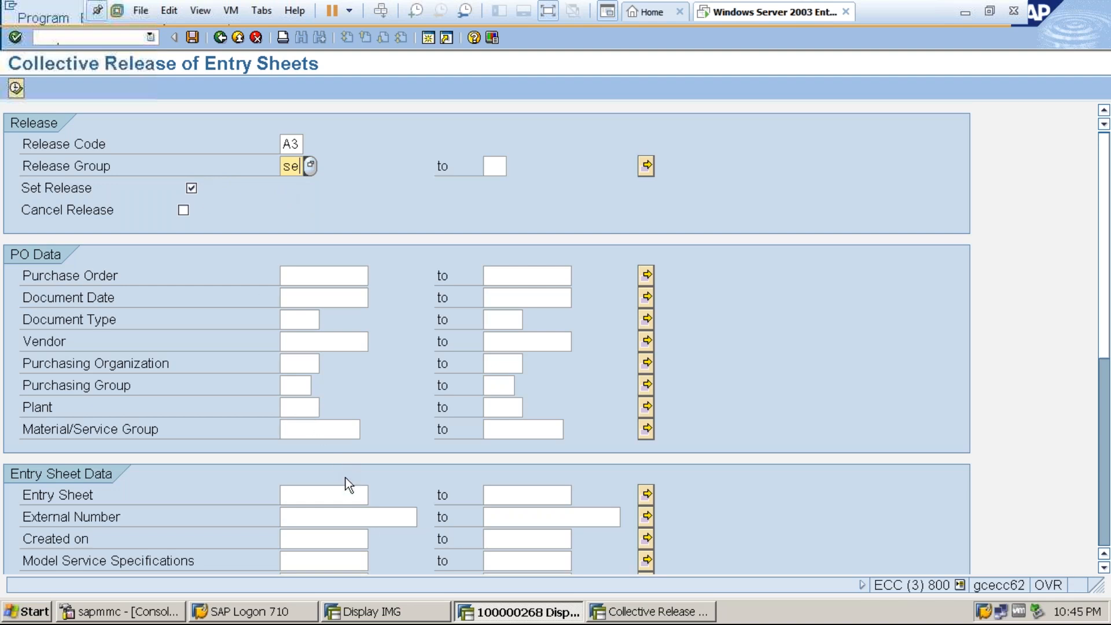
click(335, 494)
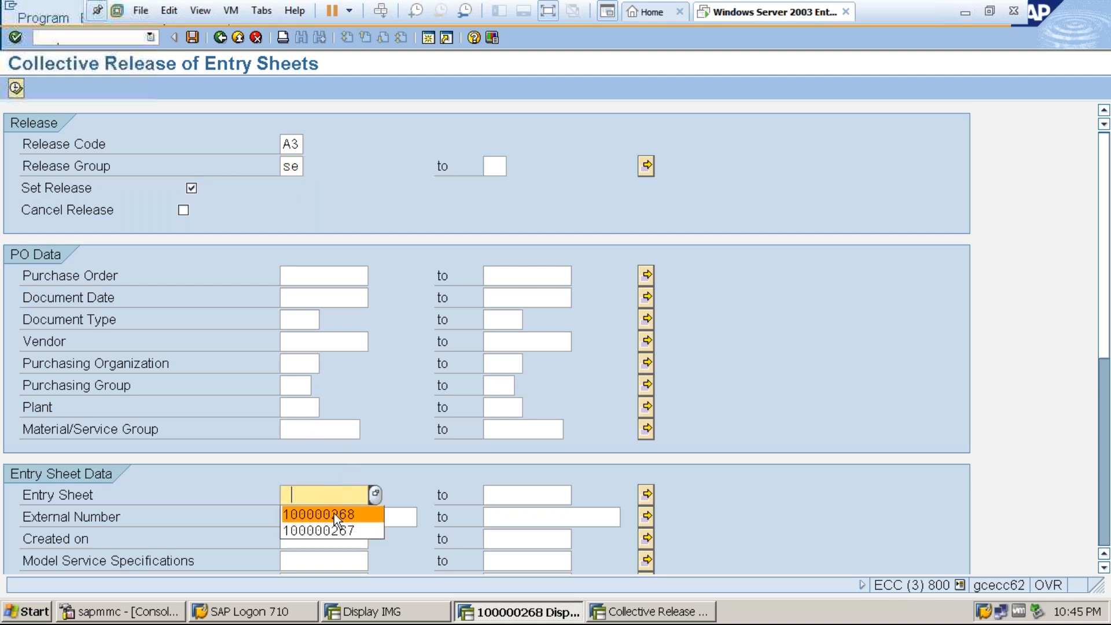
click(334, 513)
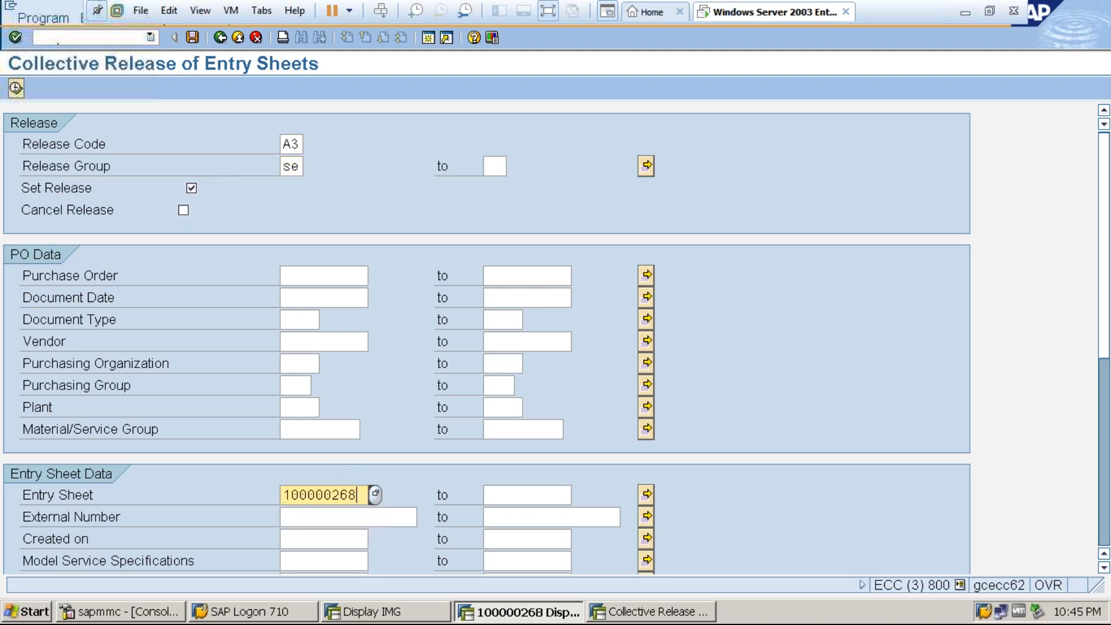
click(16, 90)
Release entry sheet 100000268 with release code A3 and save it, accepting the acceptance document's proposed document and posting dates of 07.09.2022.
click(69, 258)
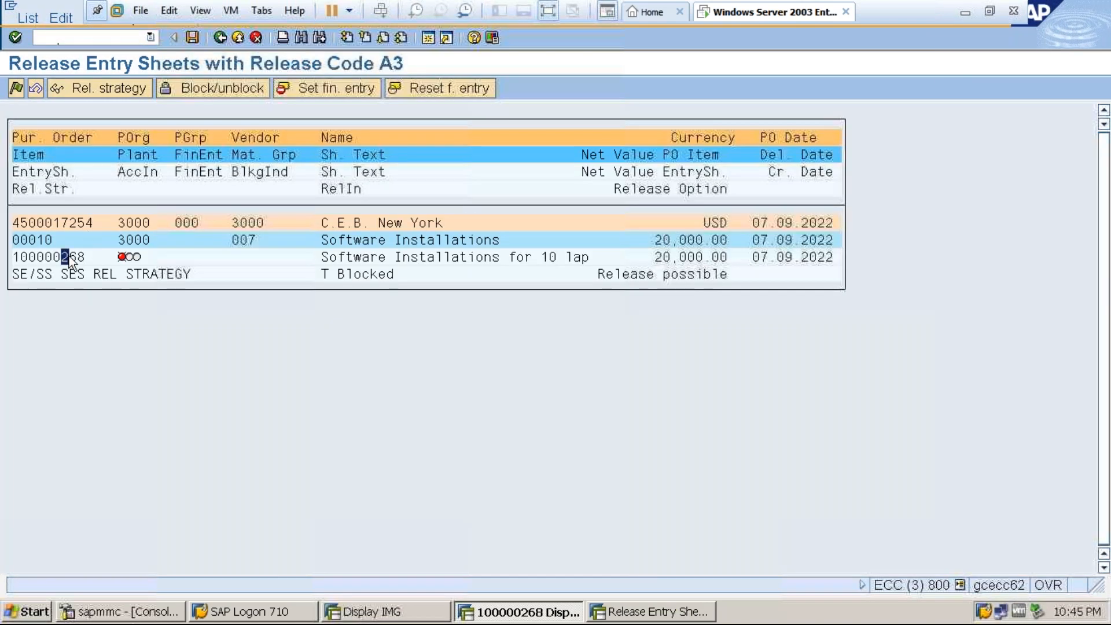
click(16, 89)
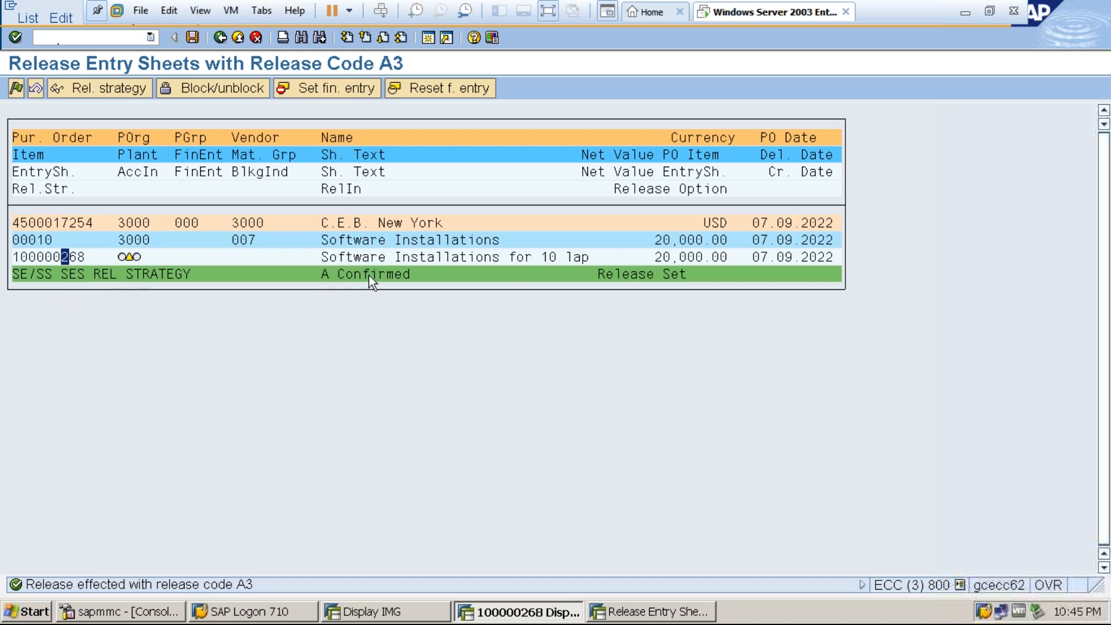
click(190, 39)
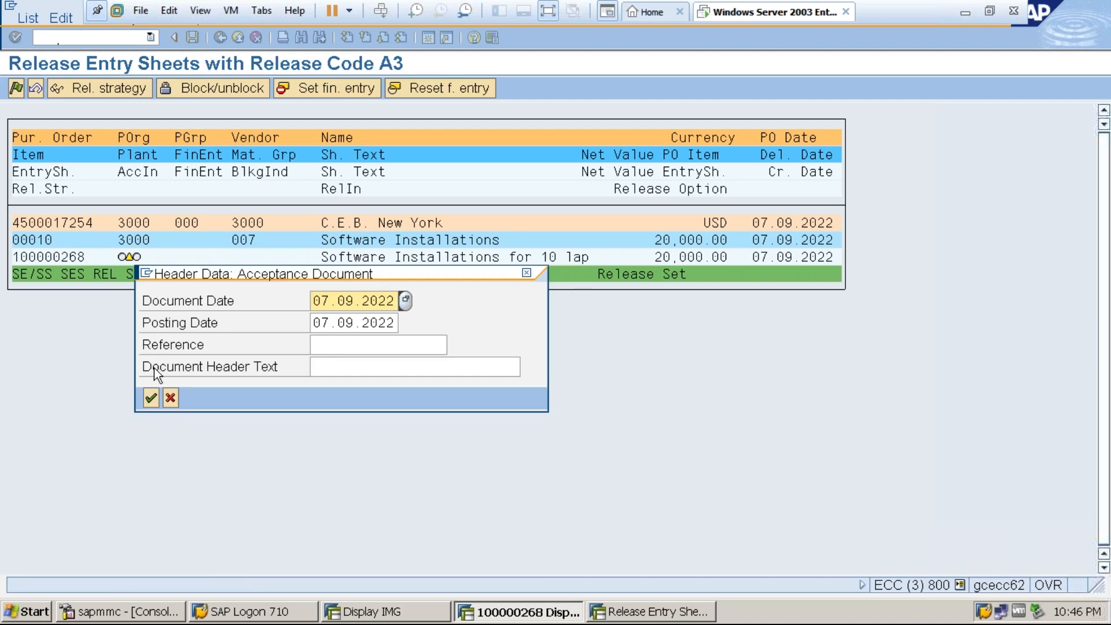
click(152, 398)
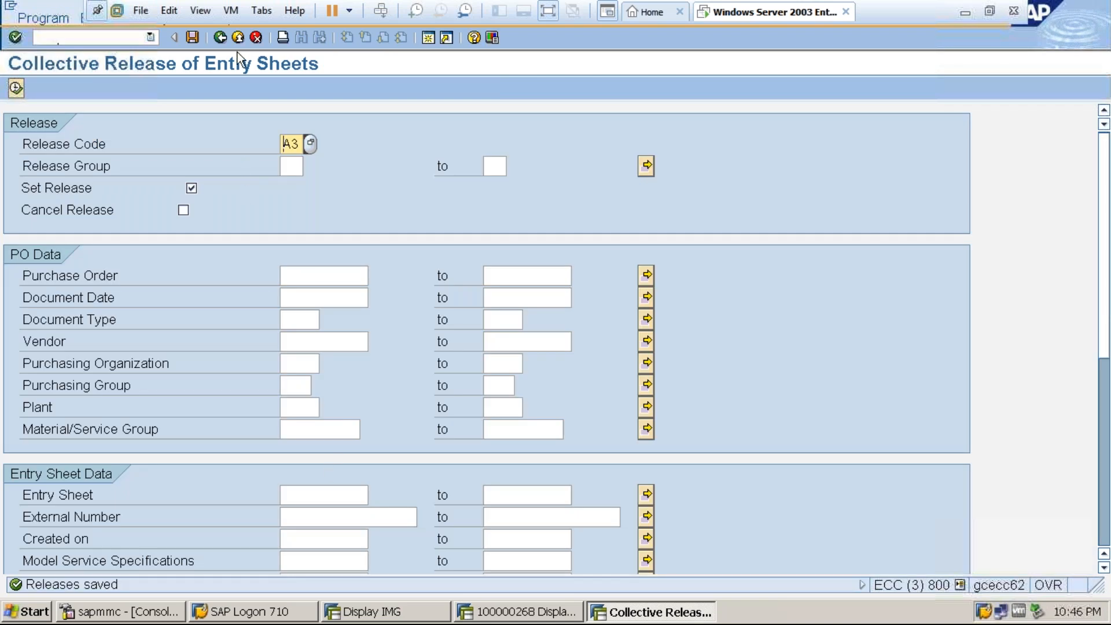
Close the collective release session and reload entry sheet 100000268 in transaction ML81N.
click(238, 37)
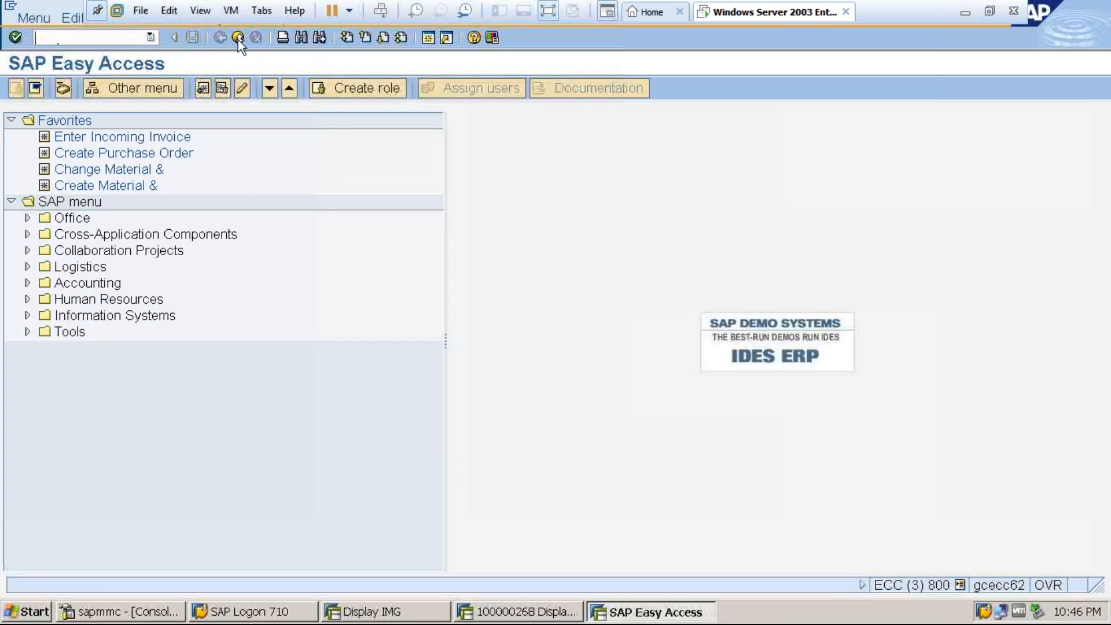
click(238, 38)
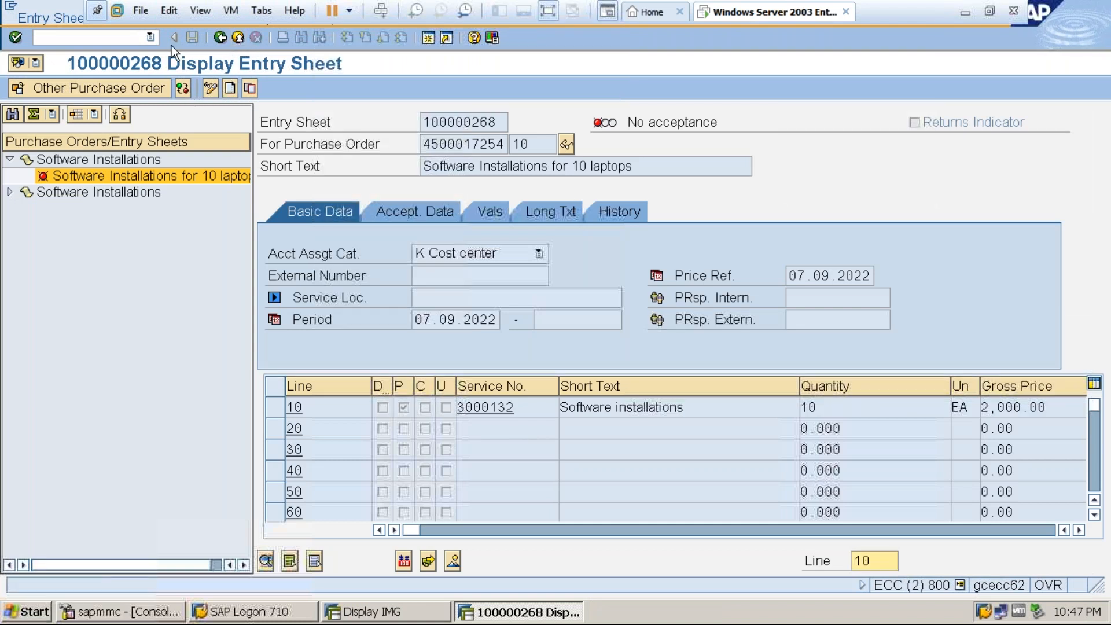
click(237, 37)
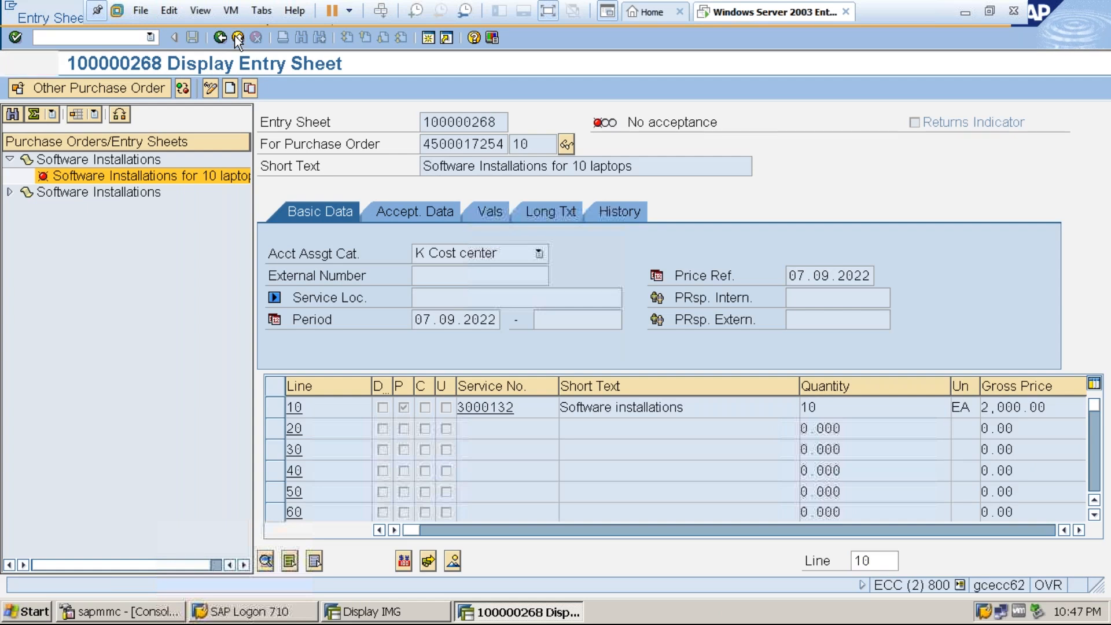
text(ml81n)
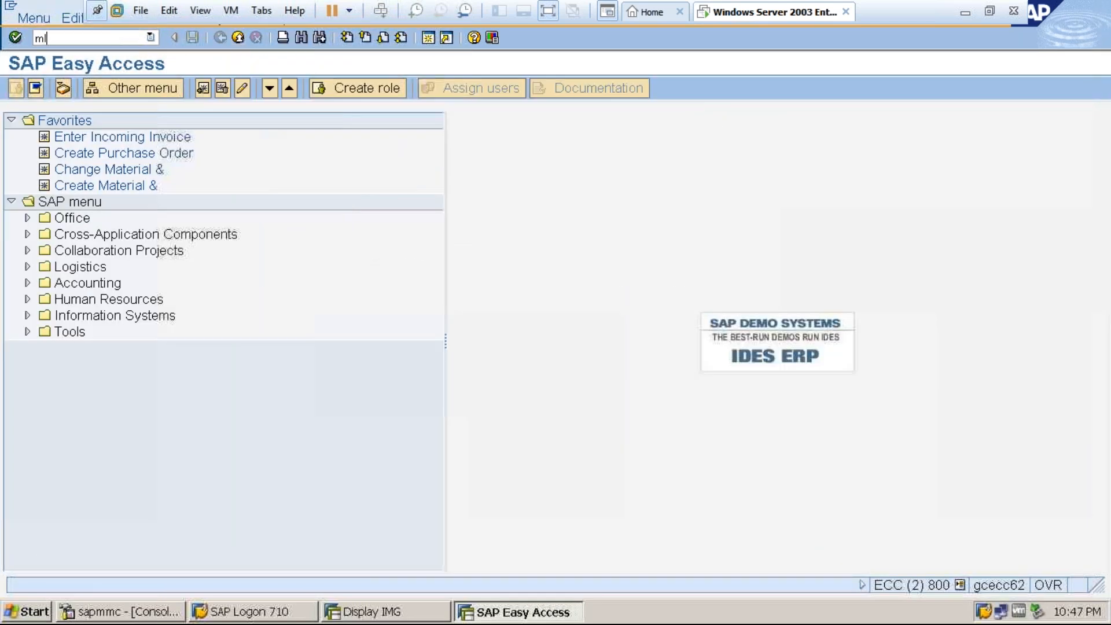
key(Return)
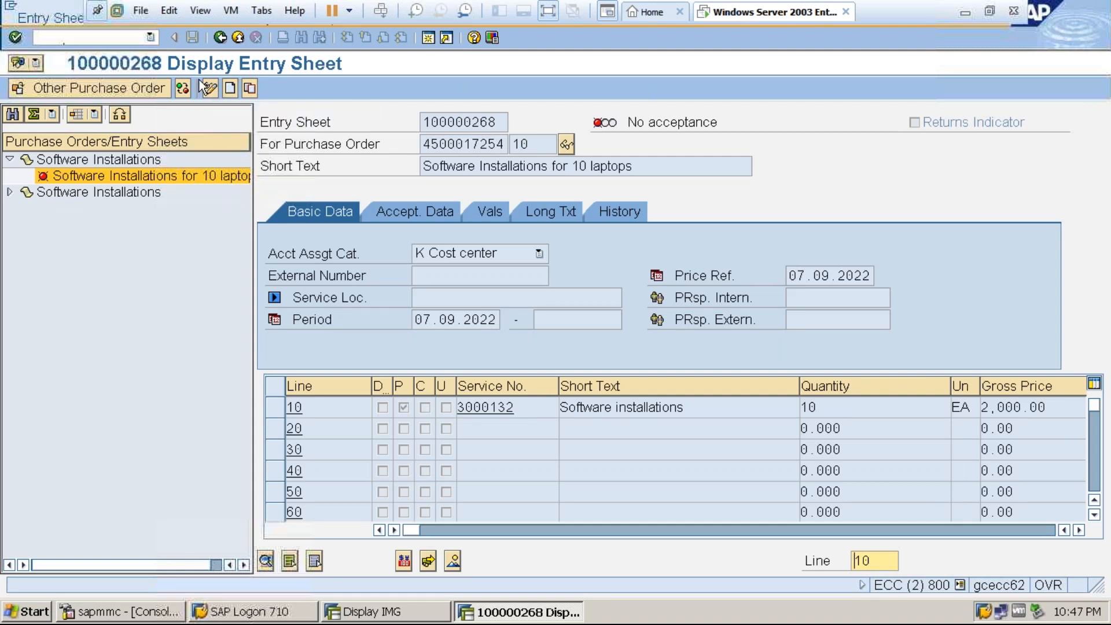
Take the virtual machine out of full screen and check entry sheet 100000268's release strategy for the releases to date.
click(553, 14)
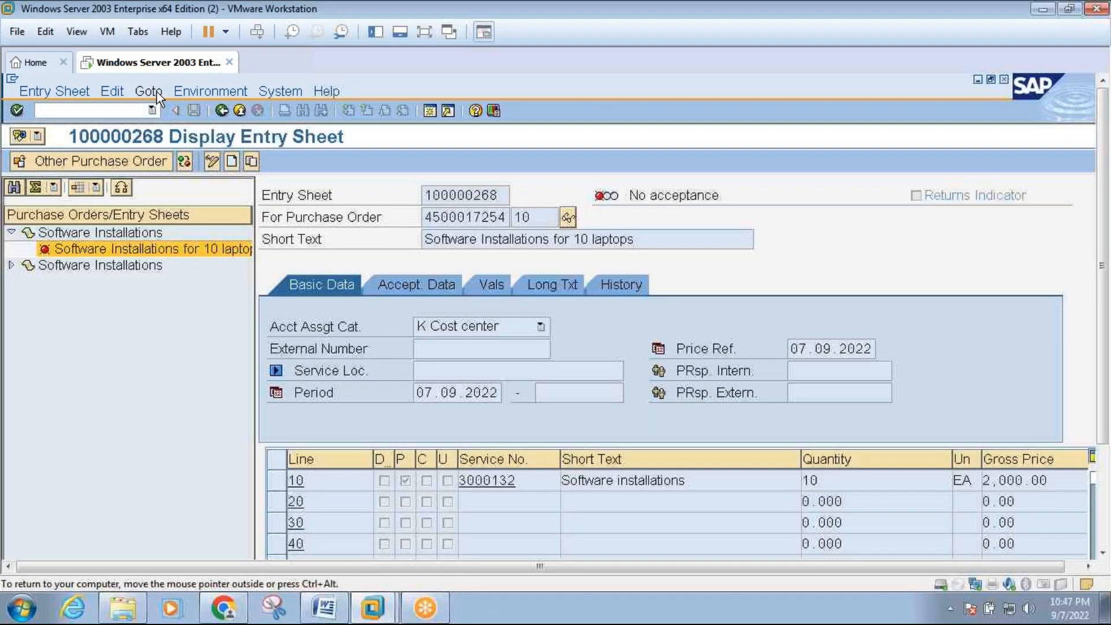
click(152, 93)
mouse_move(193, 110)
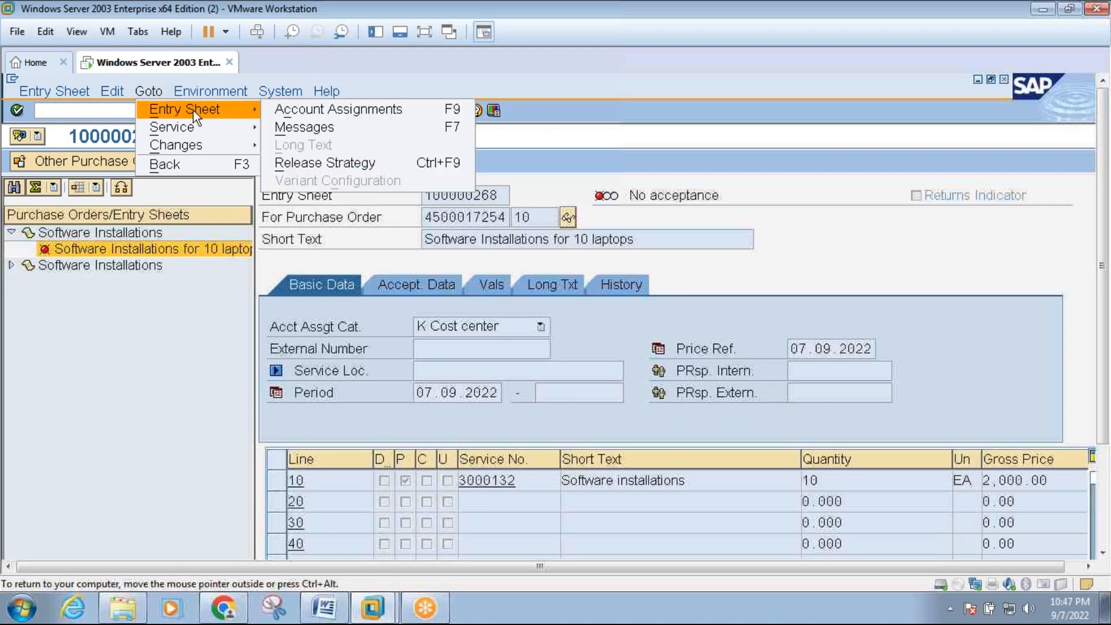
click(315, 164)
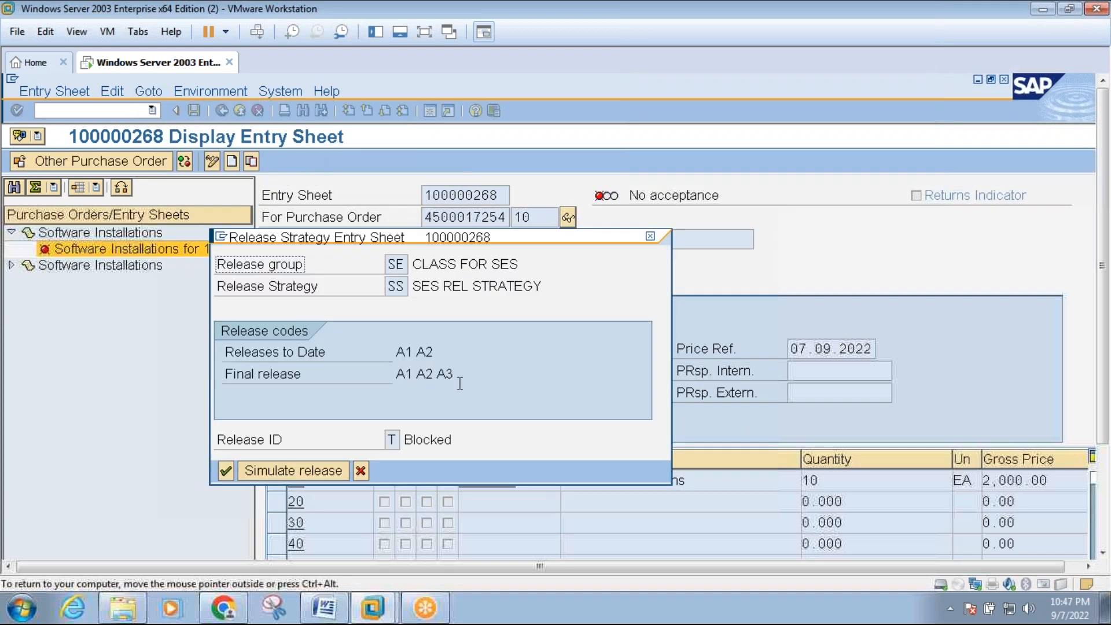
click(226, 471)
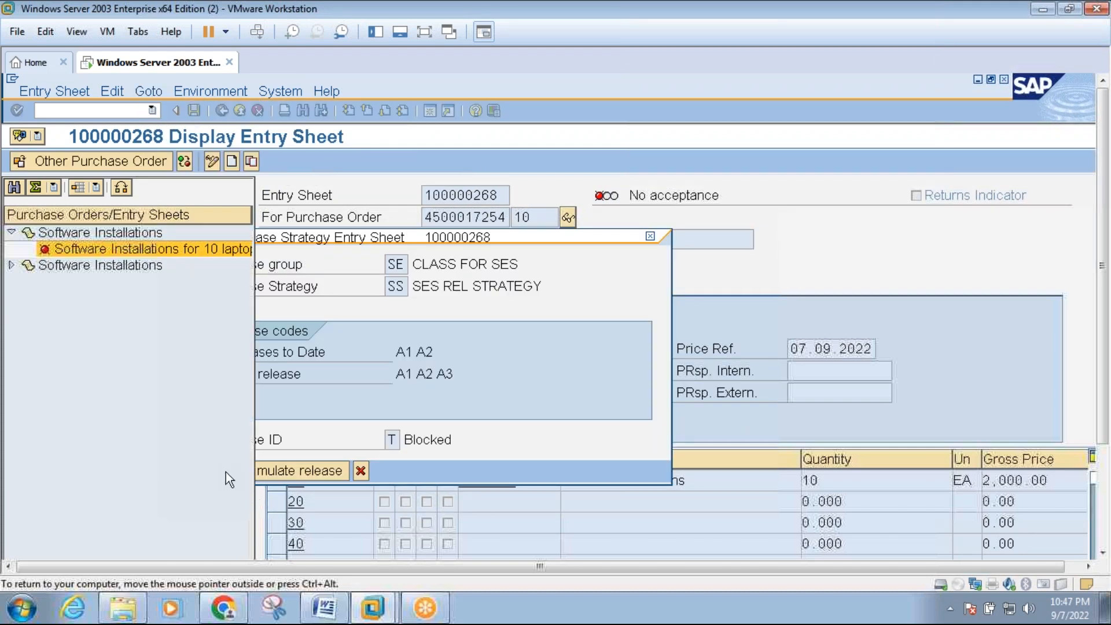
click(225, 111)
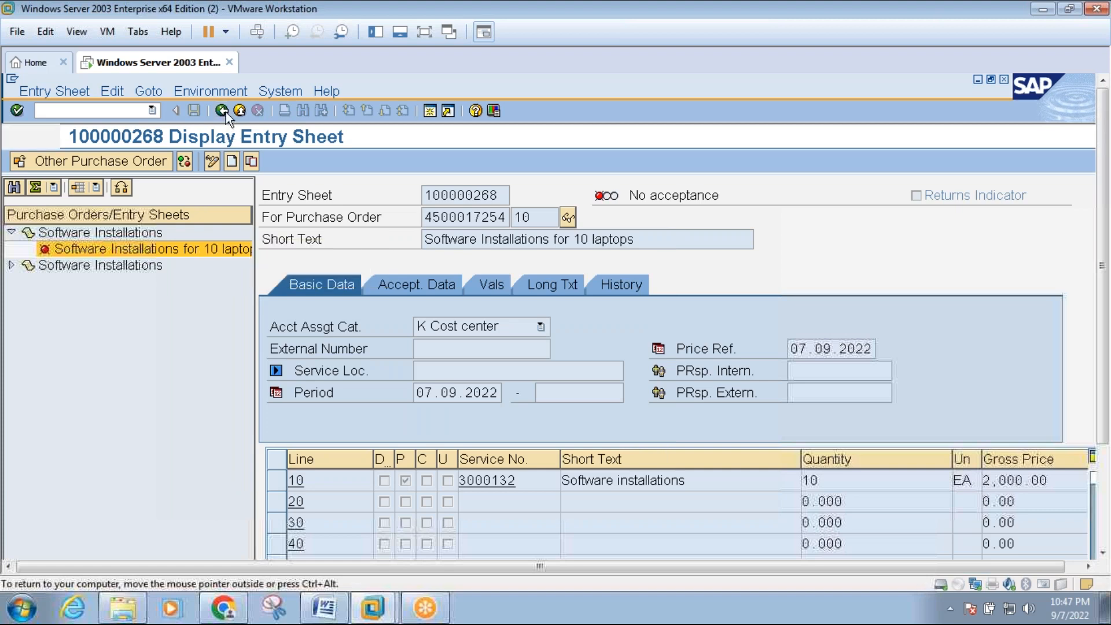
Try the collective release again in transaction ML85 with release code A3, release group SE and entry sheet 100000268.
text(ml81n)
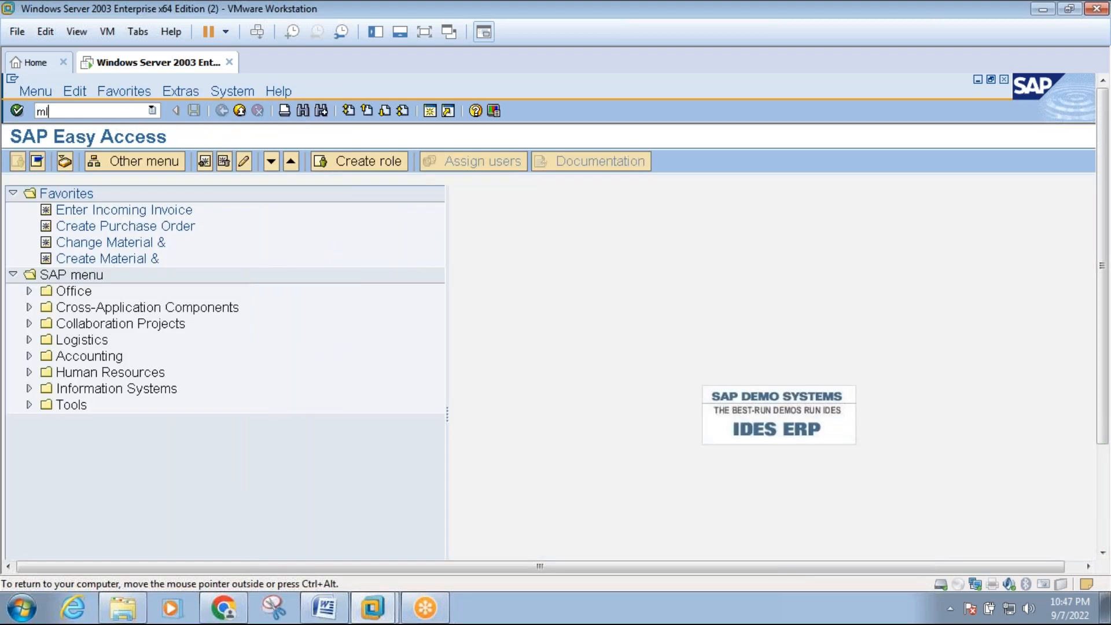
key(Return)
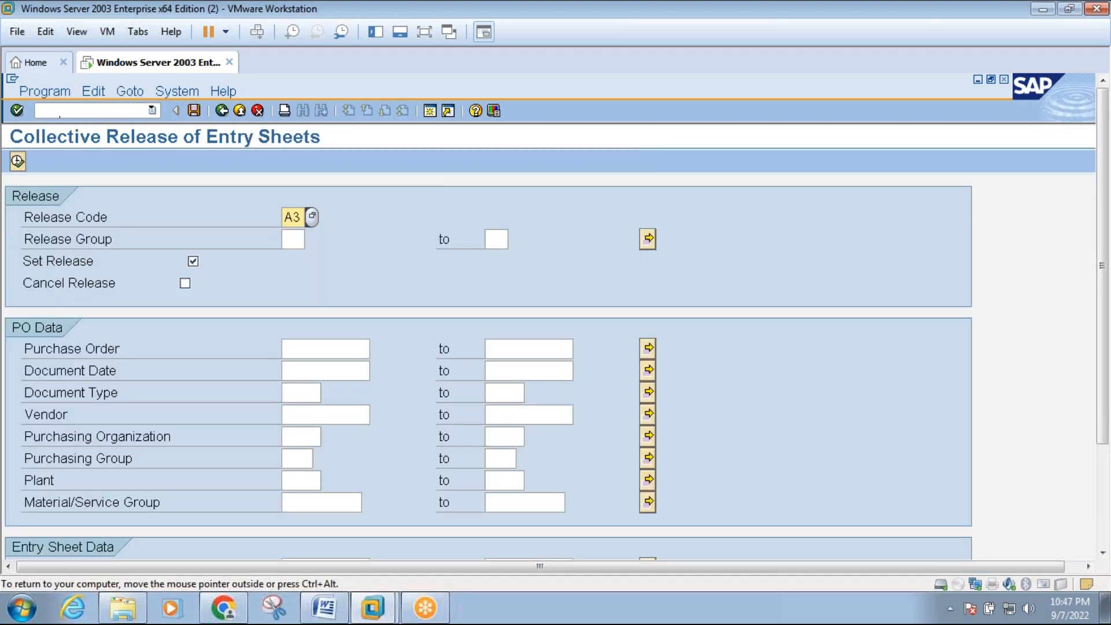
click(293, 239)
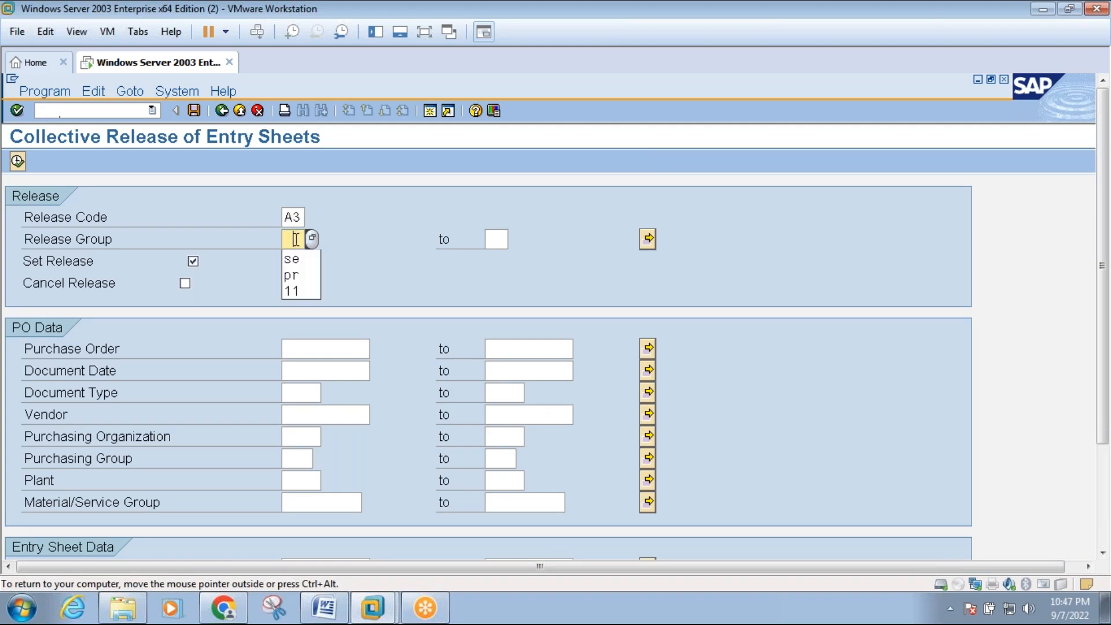
click(297, 258)
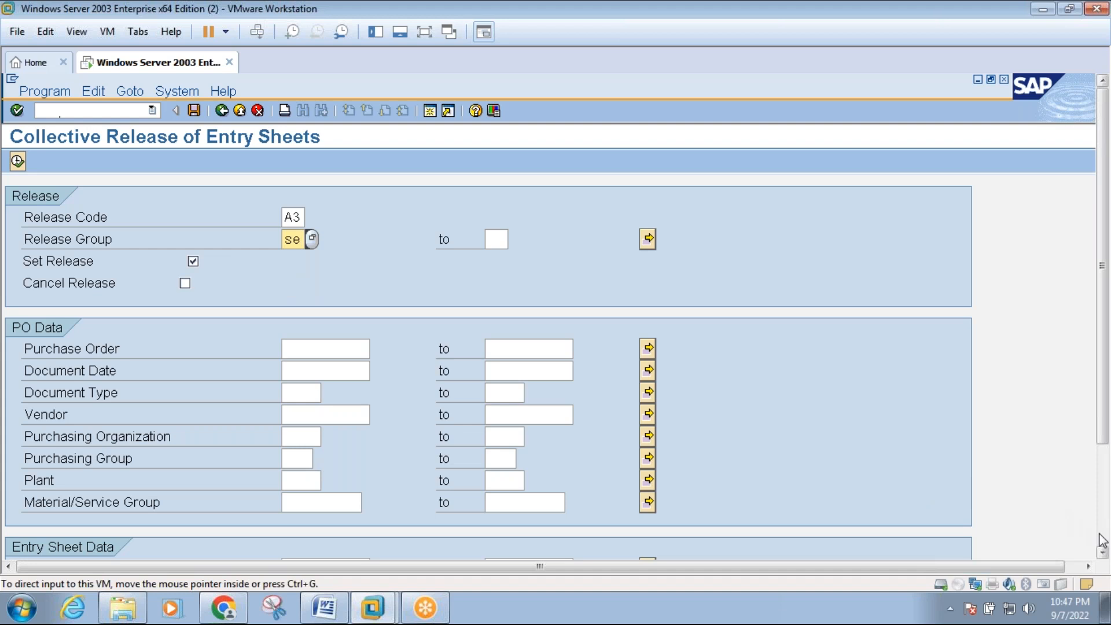
scroll(1102, 542, down, 3)
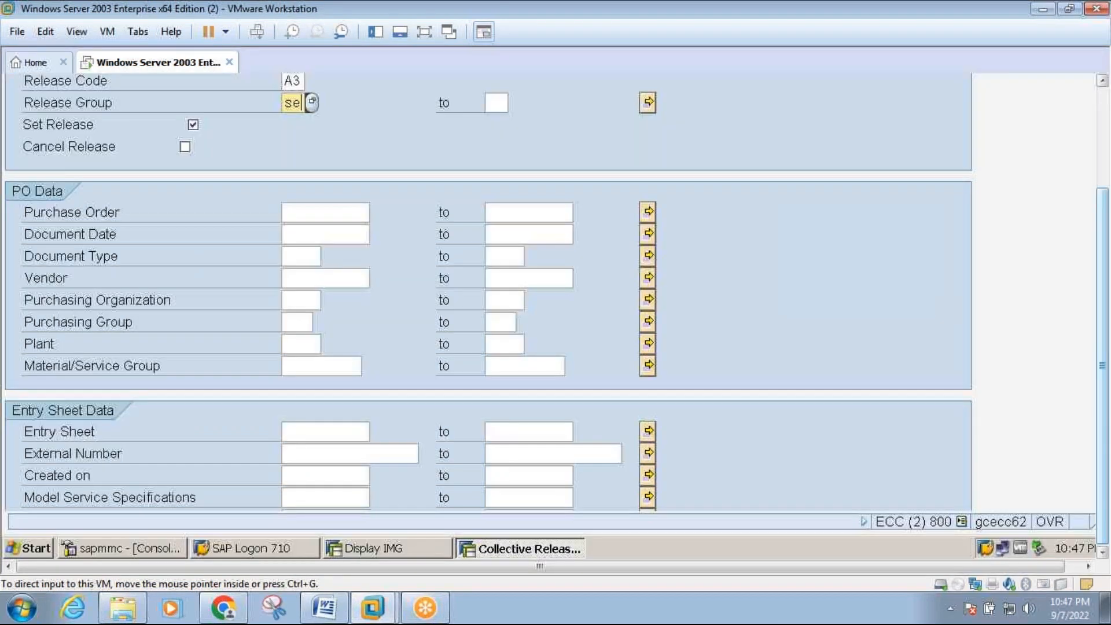
click(362, 431)
click(354, 450)
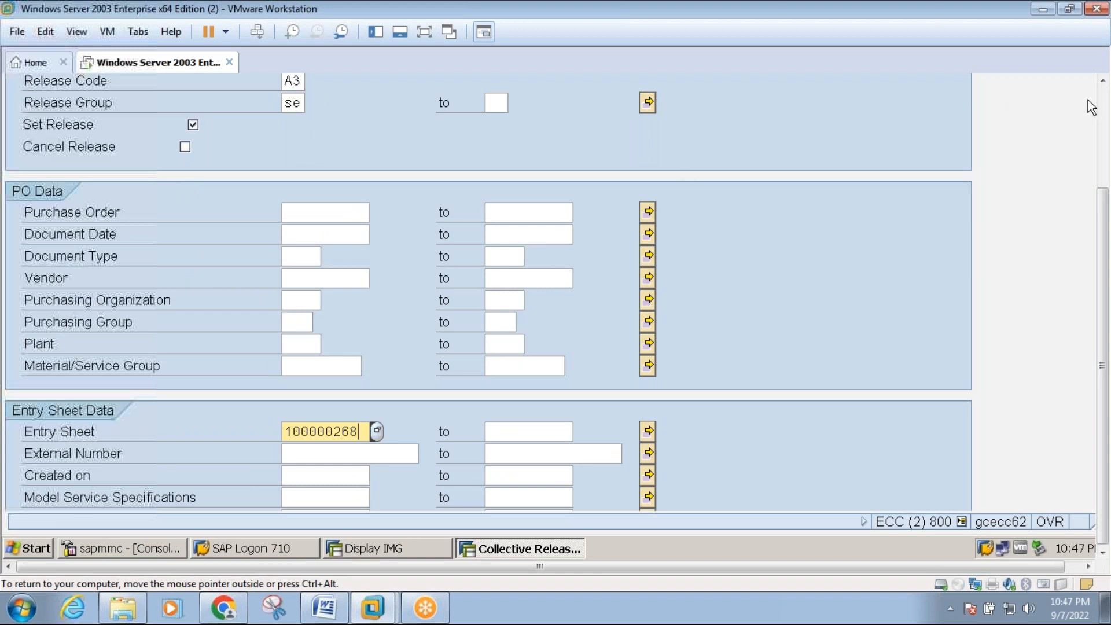
scroll(1104, 113, up, 3)
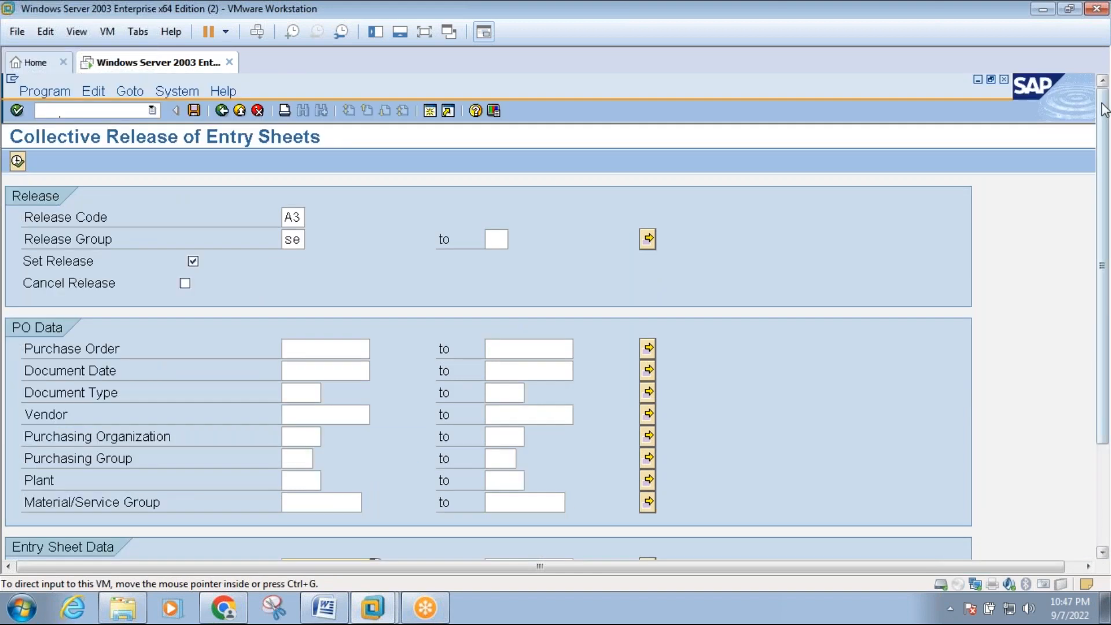
click(17, 162)
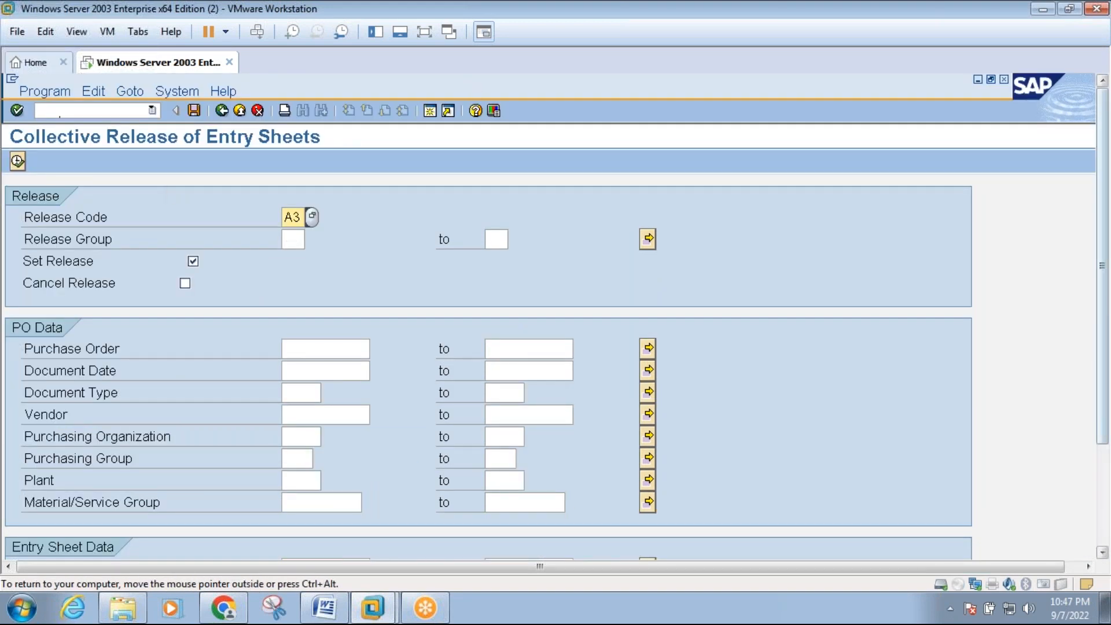
Return the virtual machine to full screen, close the collective release session and exit the Display IMG screen.
click(424, 31)
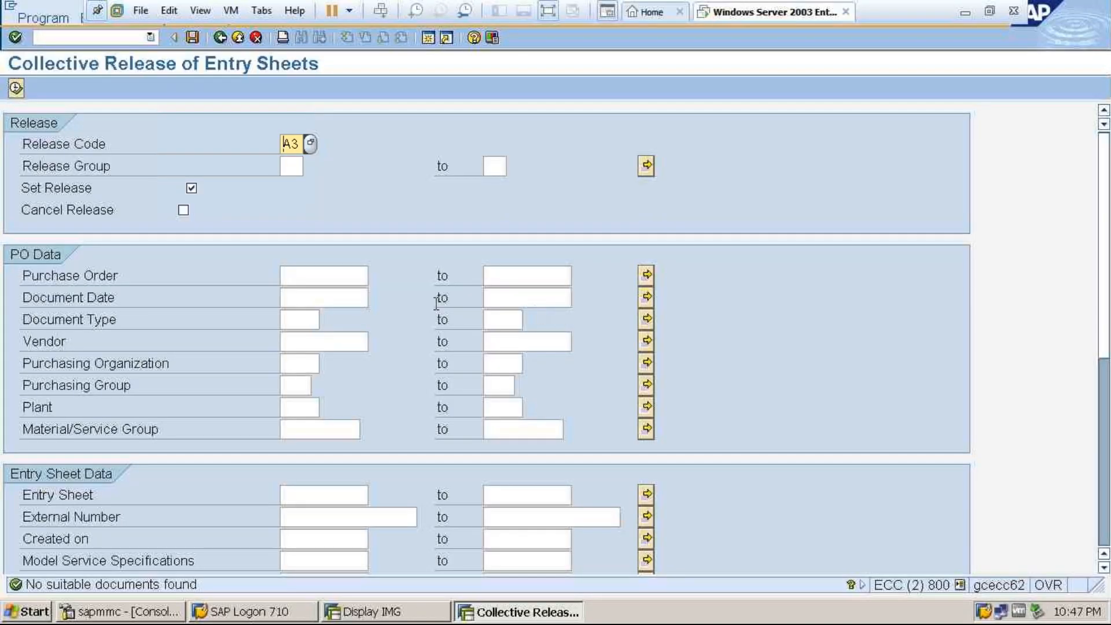
click(242, 39)
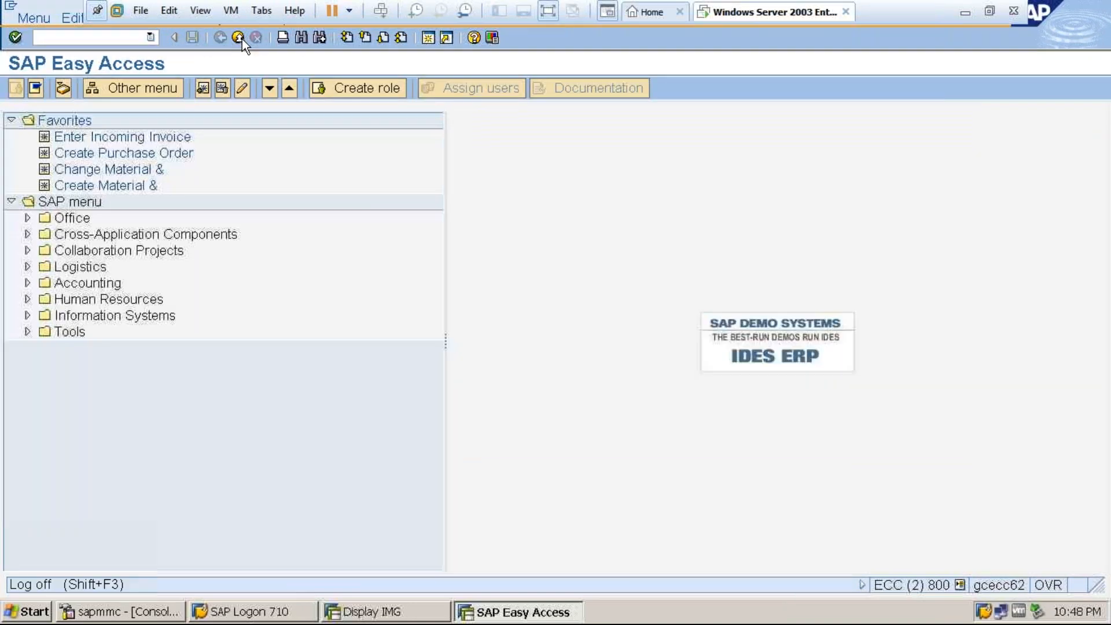
click(242, 39)
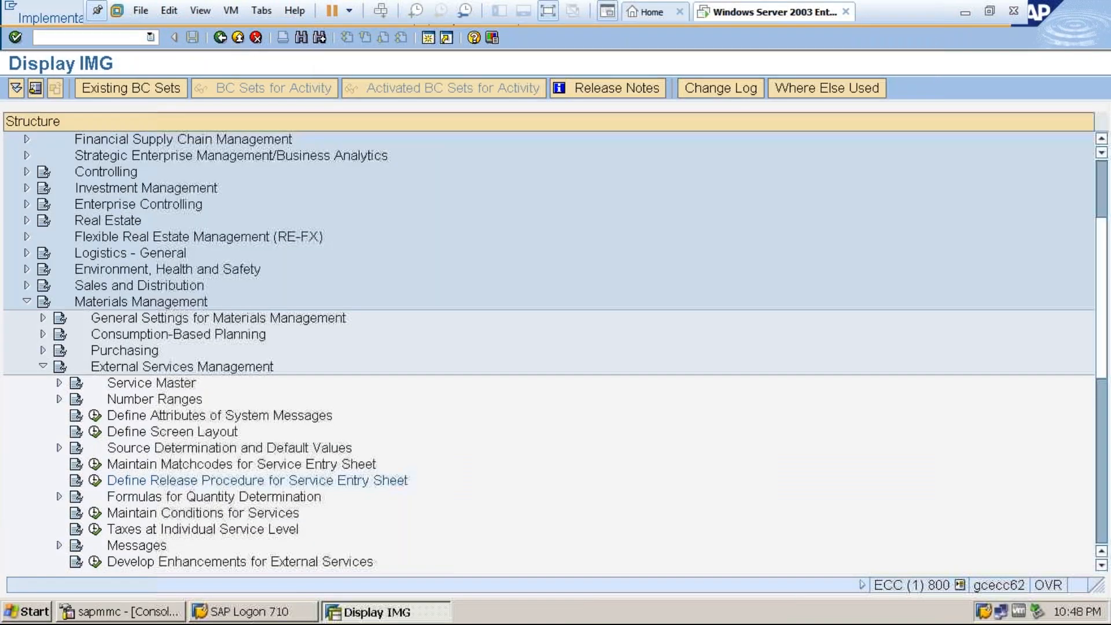
click(242, 39)
click(242, 39)
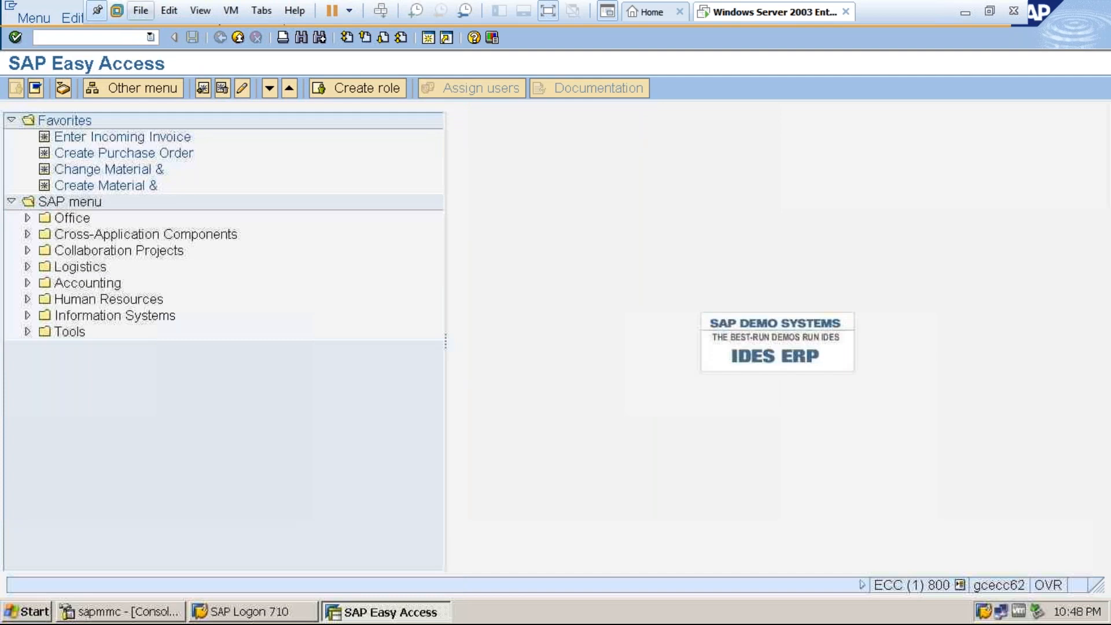
Reopen entry sheet 100000268 in transaction ML81N and examine its release strategy for the releases to date and the release ID.
click(124, 38)
text(migo)
key(Return)
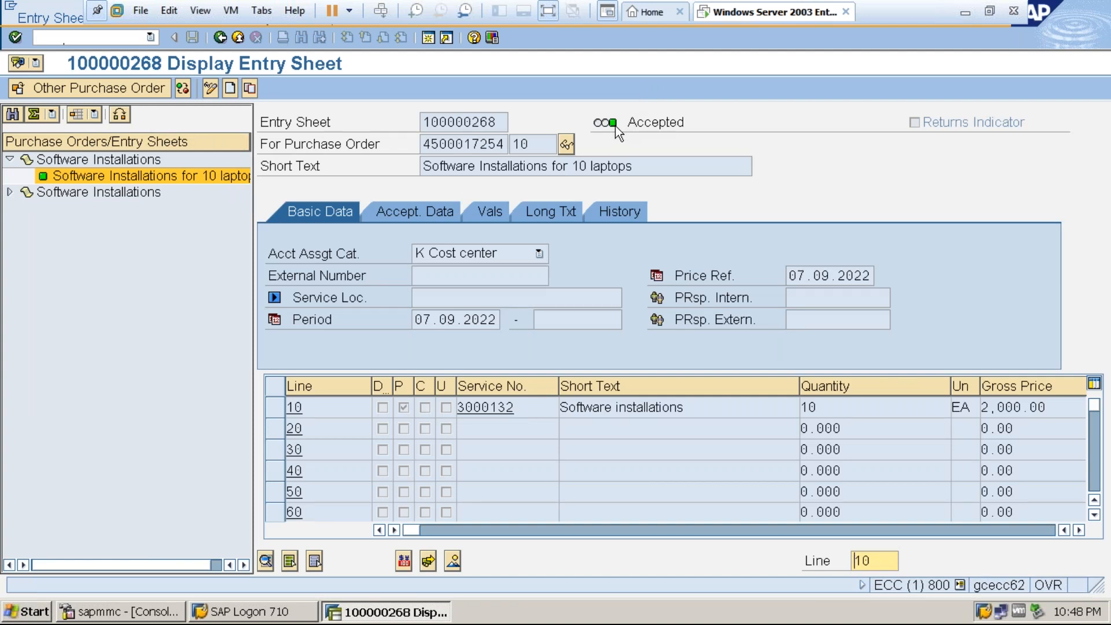
click(549, 11)
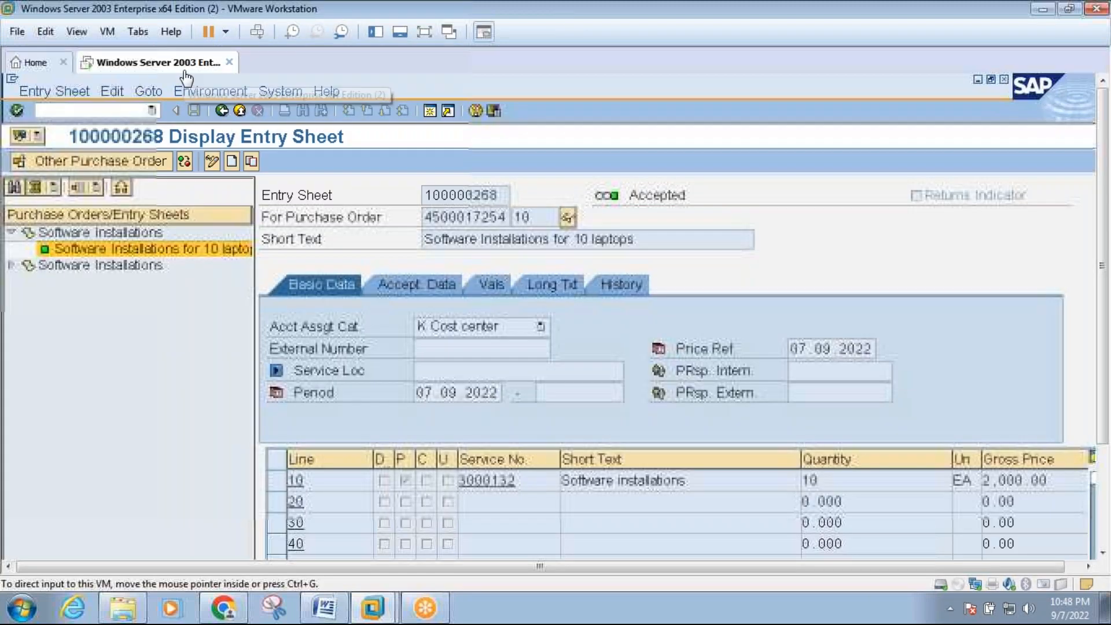
click(152, 90)
mouse_move(193, 109)
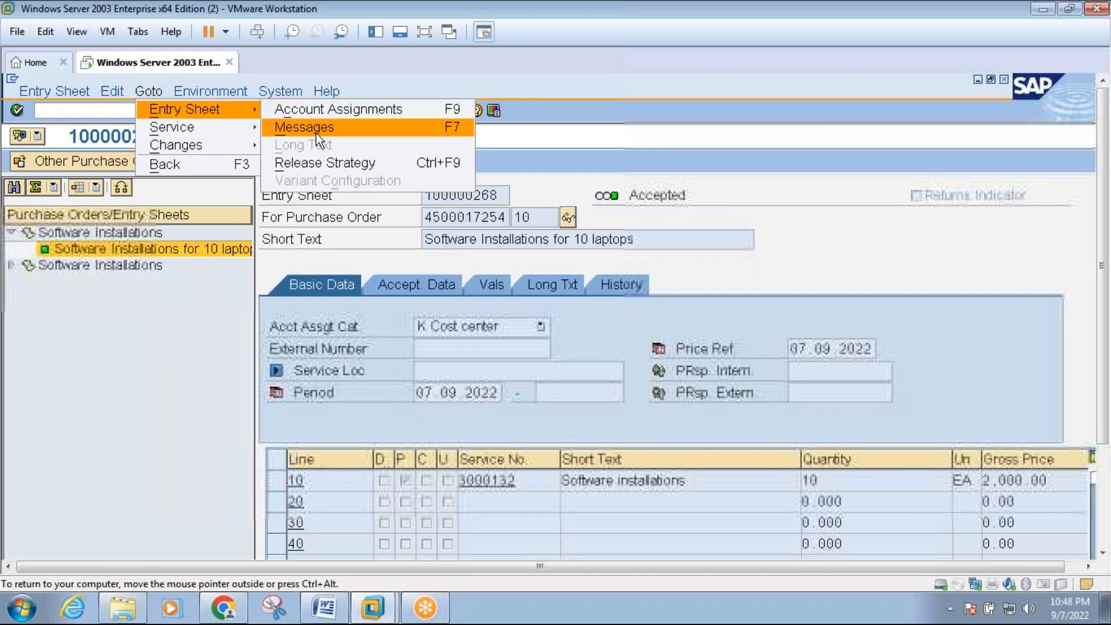
click(317, 164)
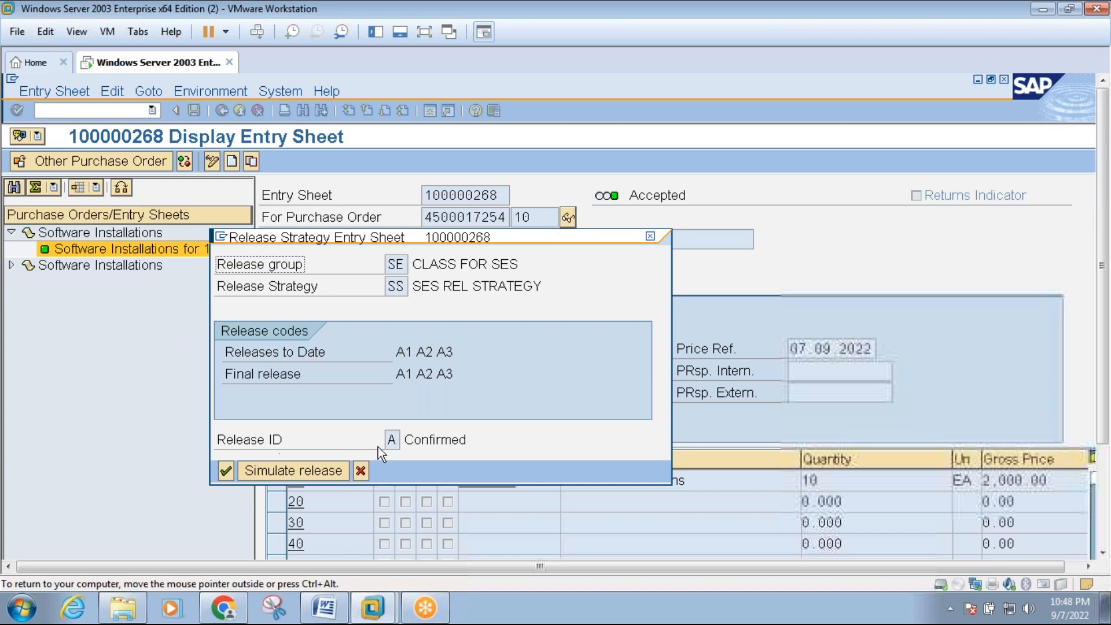
click(225, 470)
click(224, 112)
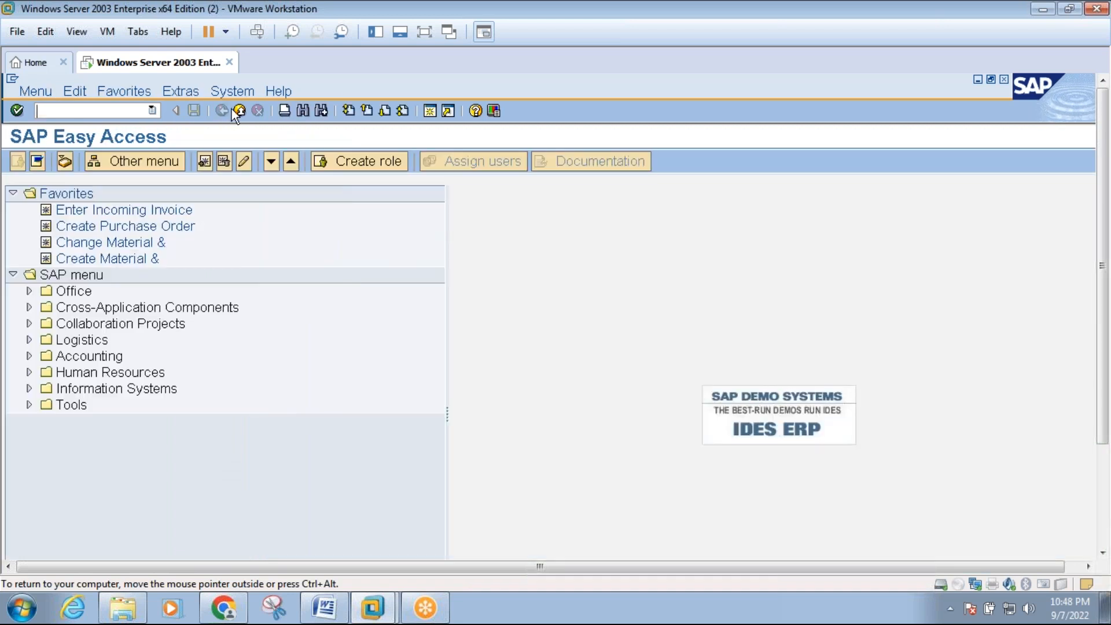
click(239, 111)
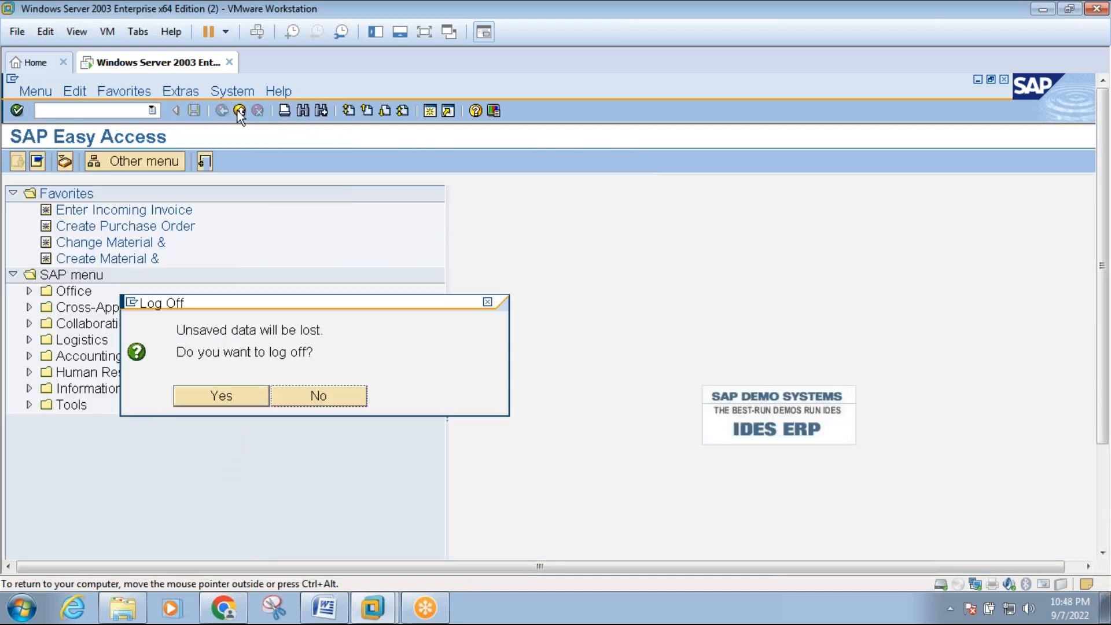
click(317, 396)
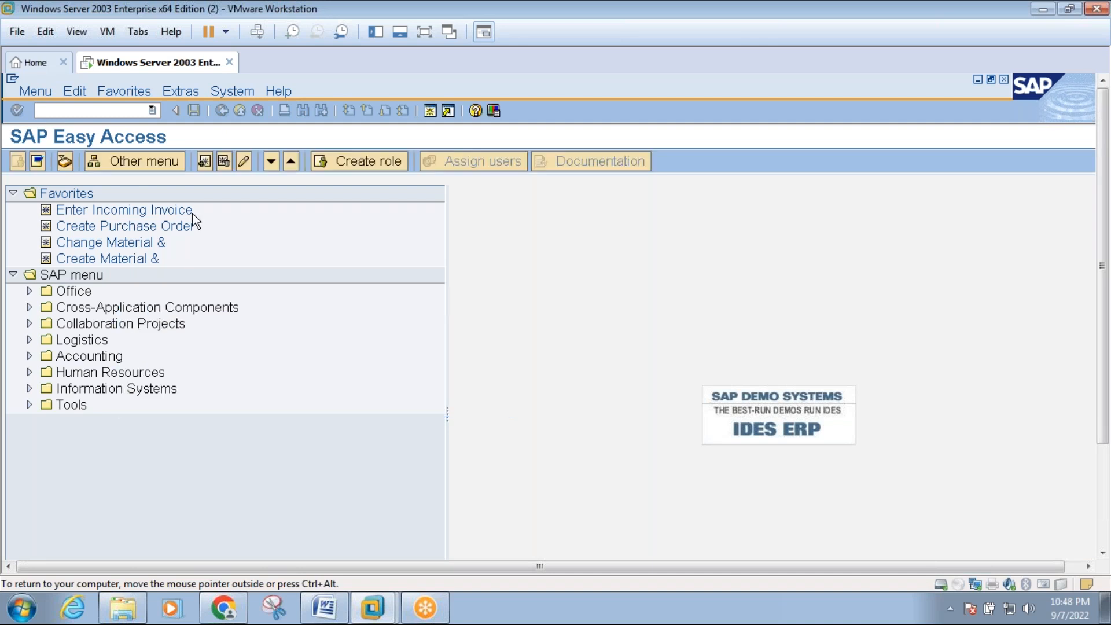
Open the framework order in transaction ME22N and display the purchase order history of item 10, Software Installations.
click(106, 110)
text(me22n)
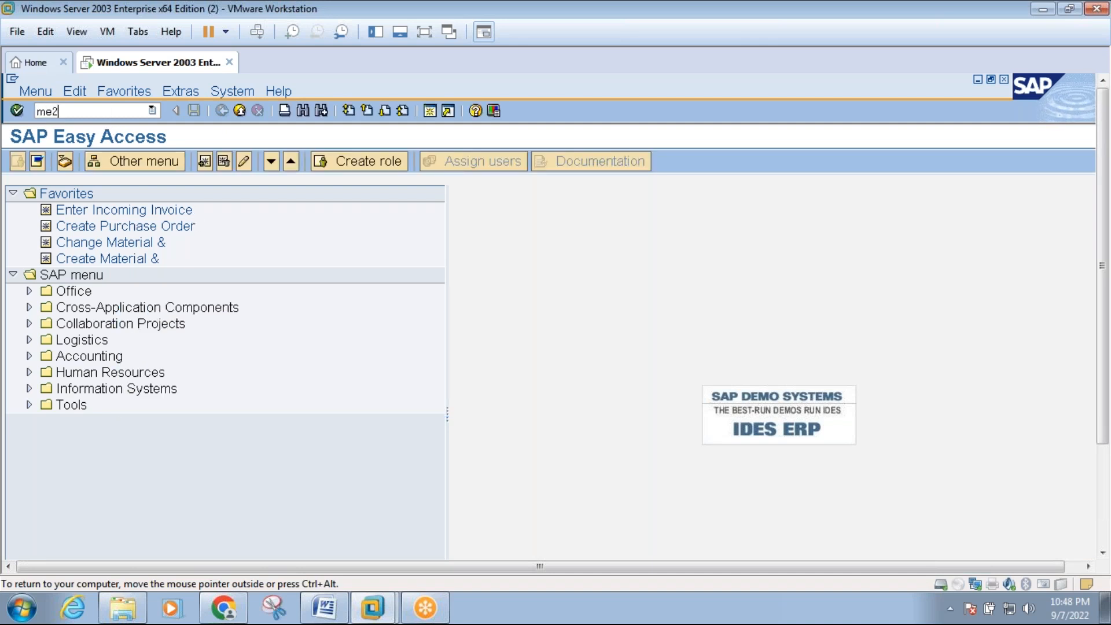
key(Return)
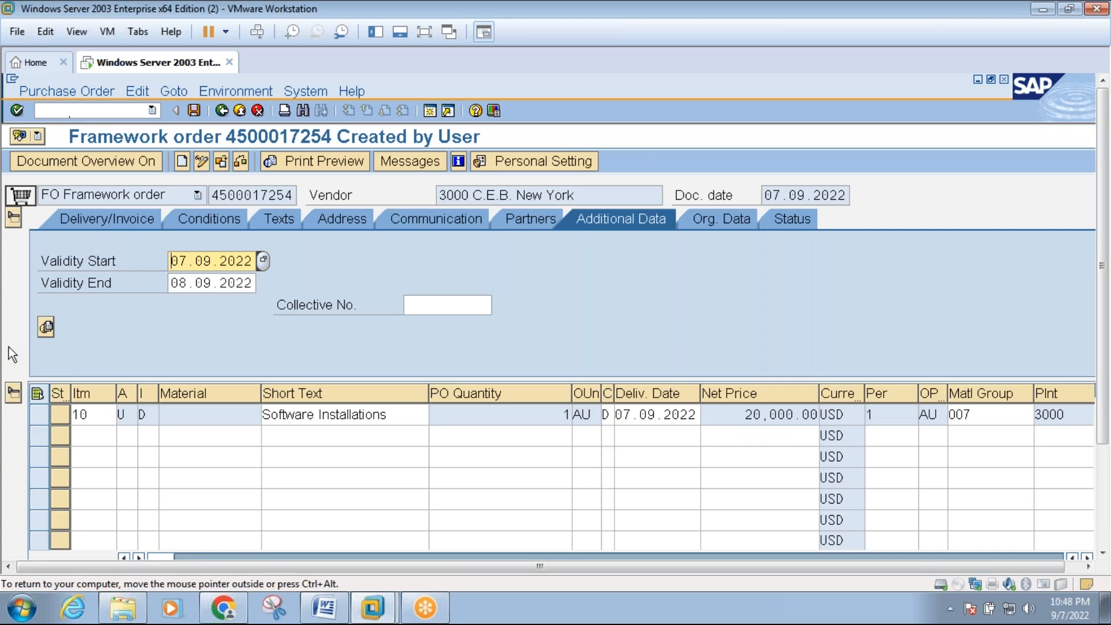
click(14, 394)
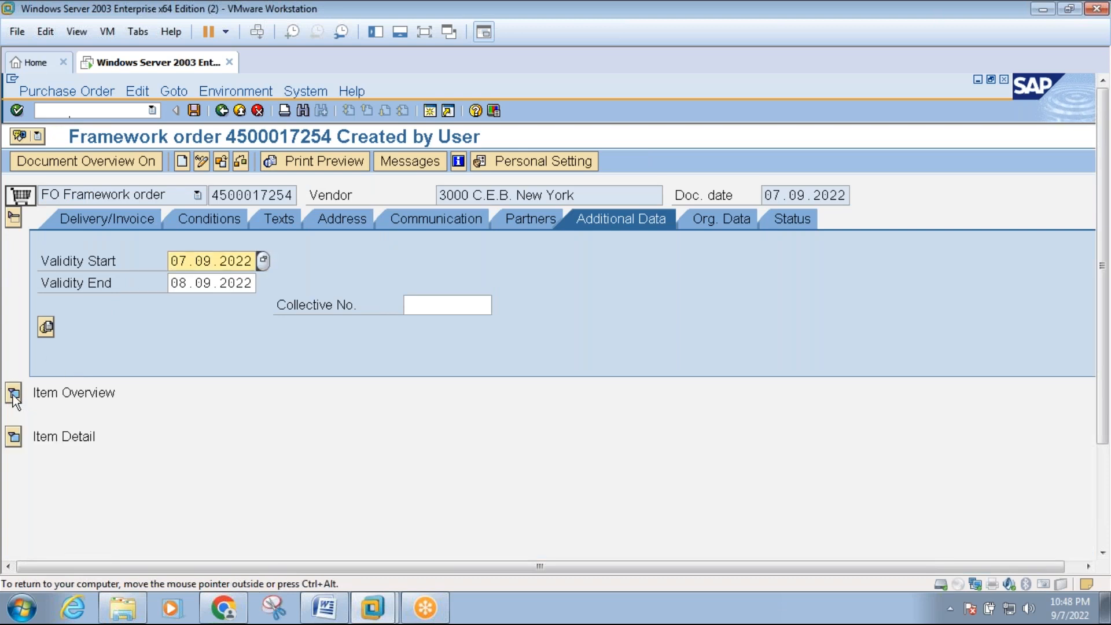
click(13, 438)
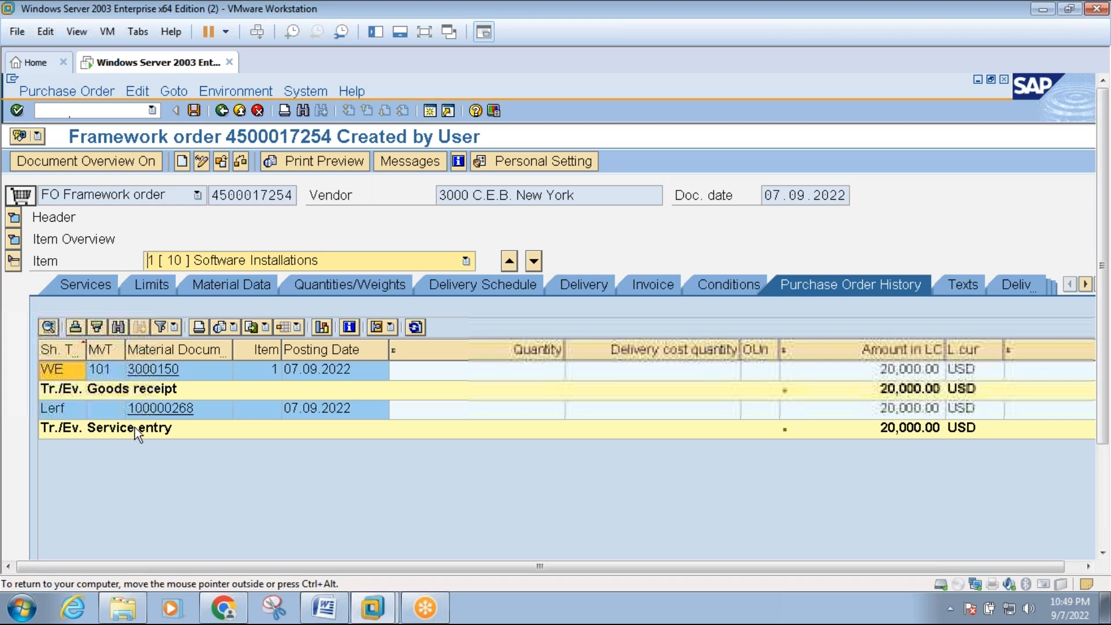
View the goods receipt's material document in full screen, and set the status bar to show the transaction.
click(150, 375)
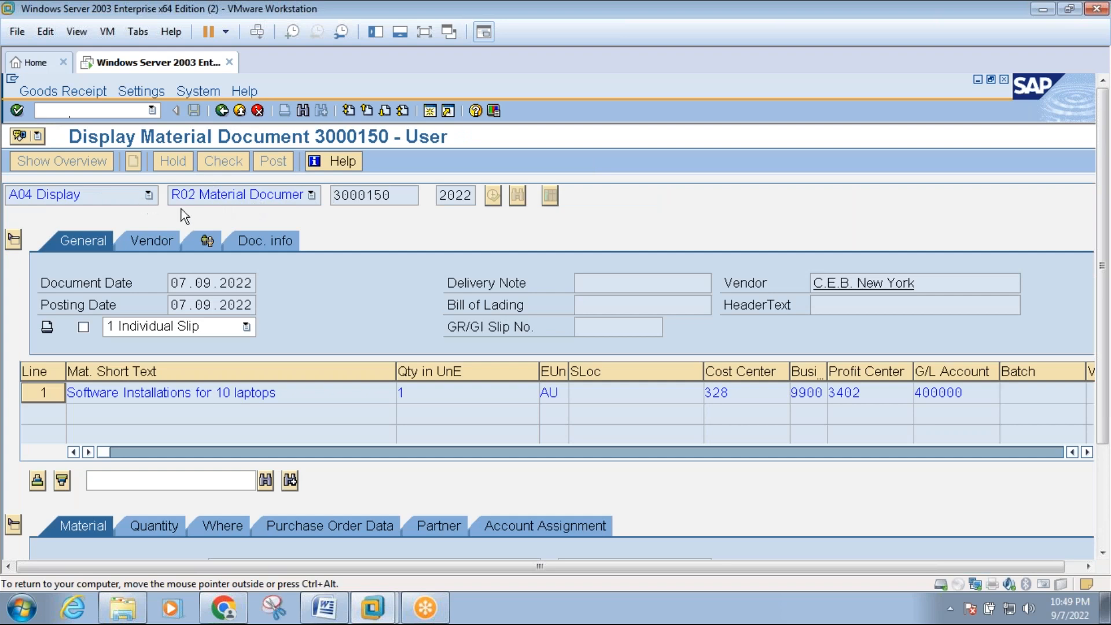
click(425, 32)
click(960, 583)
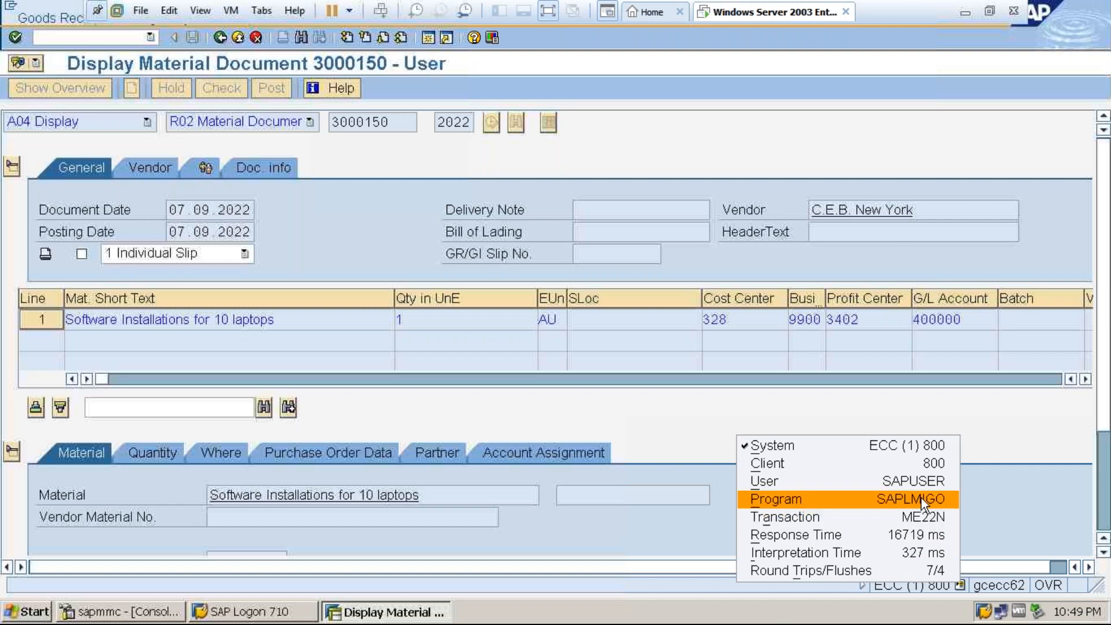
click(801, 516)
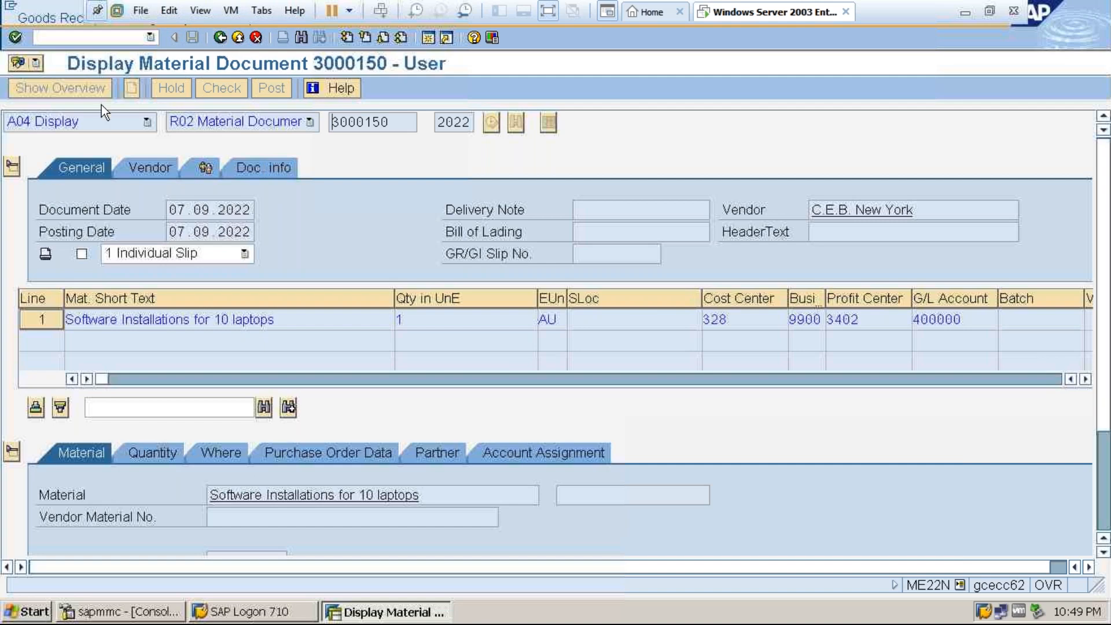
click(238, 36)
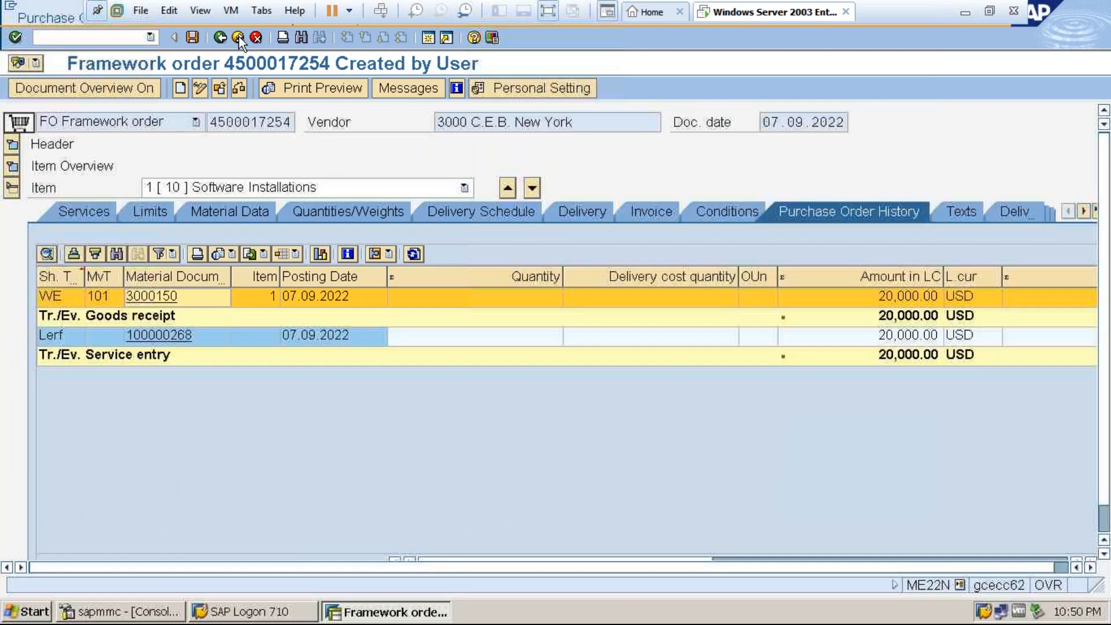
Exit the framework order to the SAP Easy Access screen and stay logged on to the system.
click(238, 36)
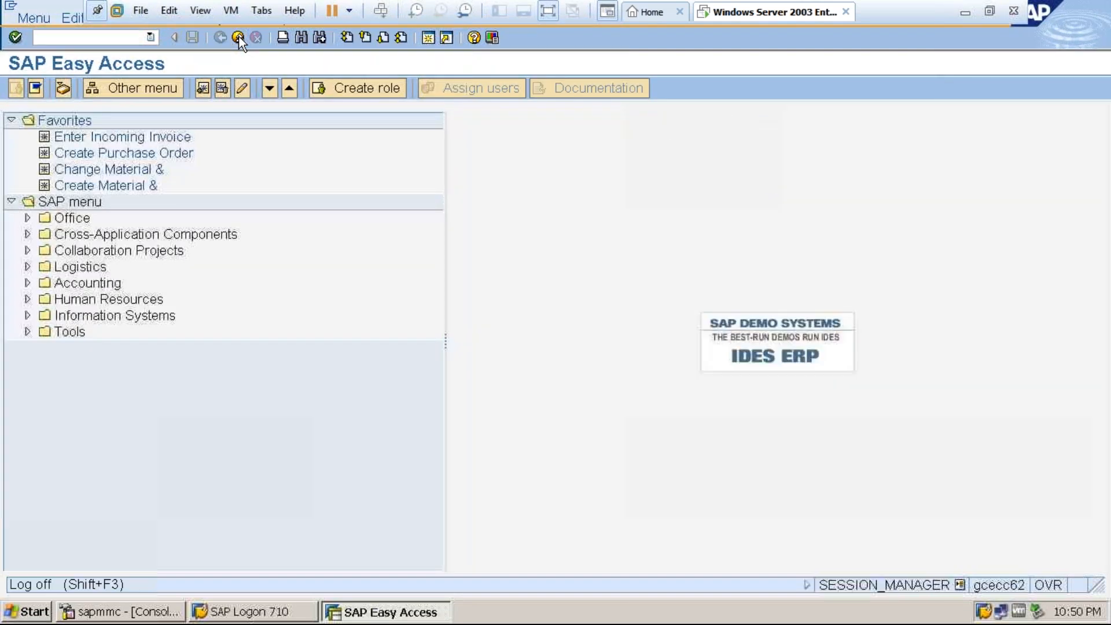
click(238, 37)
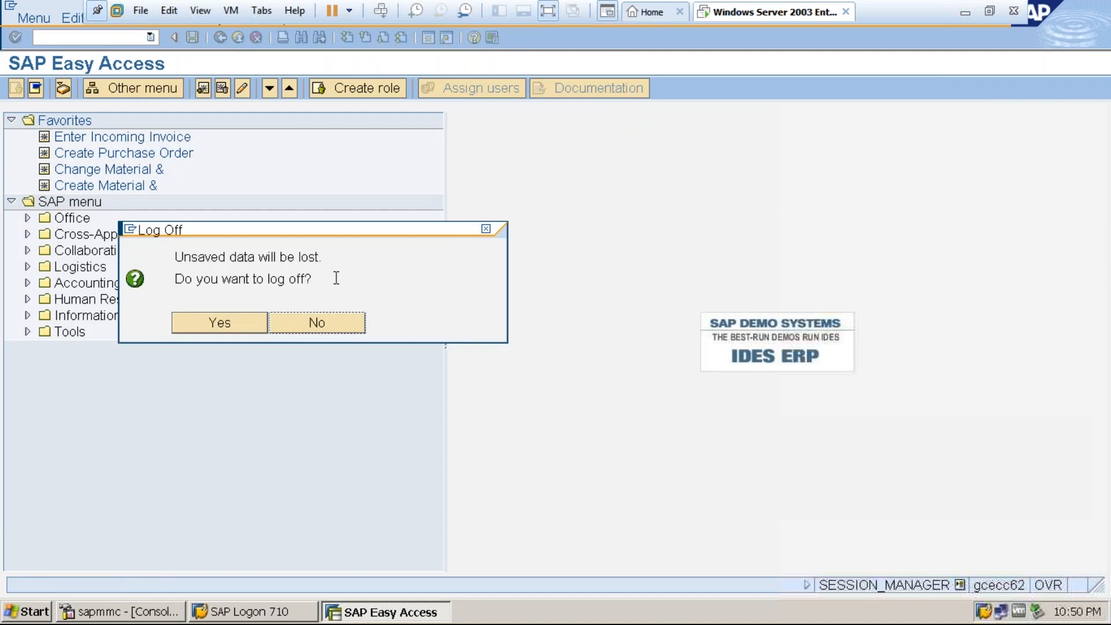
click(335, 321)
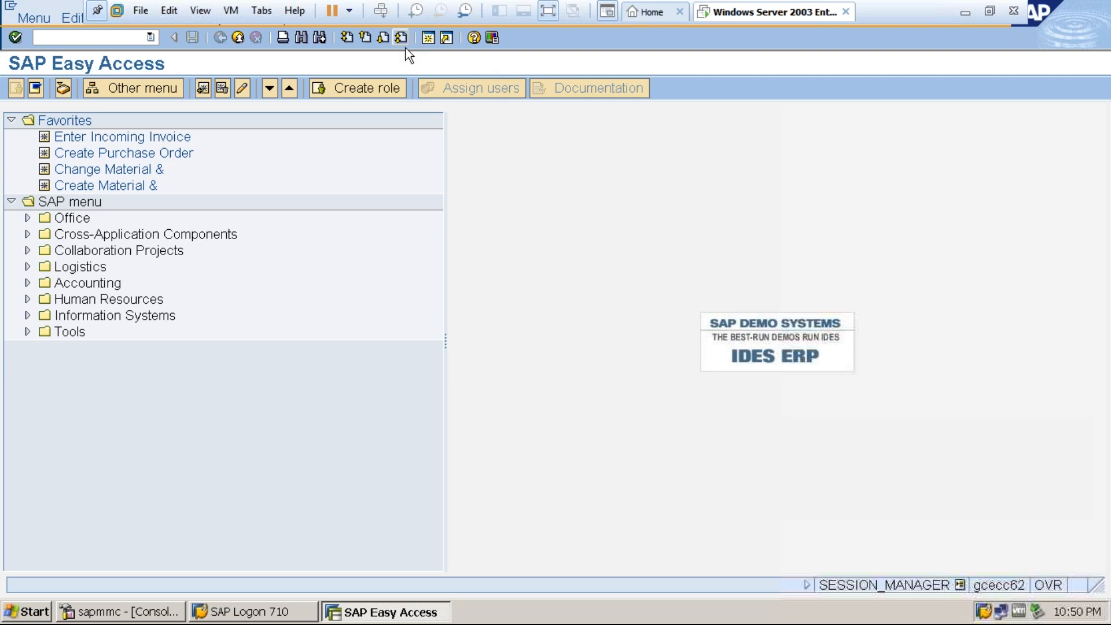
Suspend the Windows Server 2003 virtual machine and close VMware Workstation.
click(350, 11)
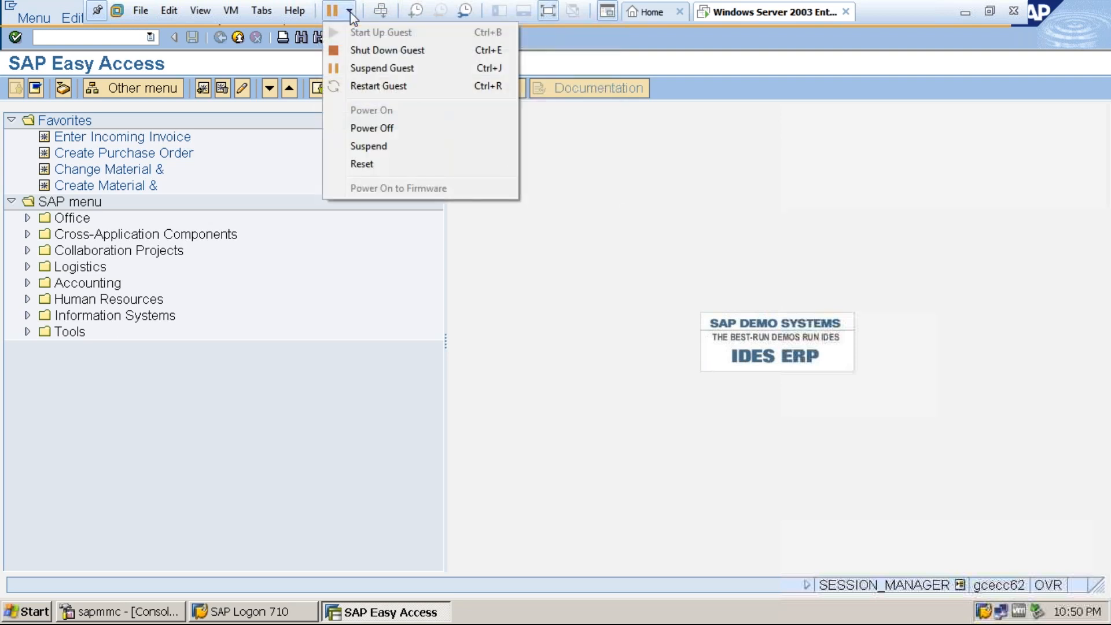
click(368, 146)
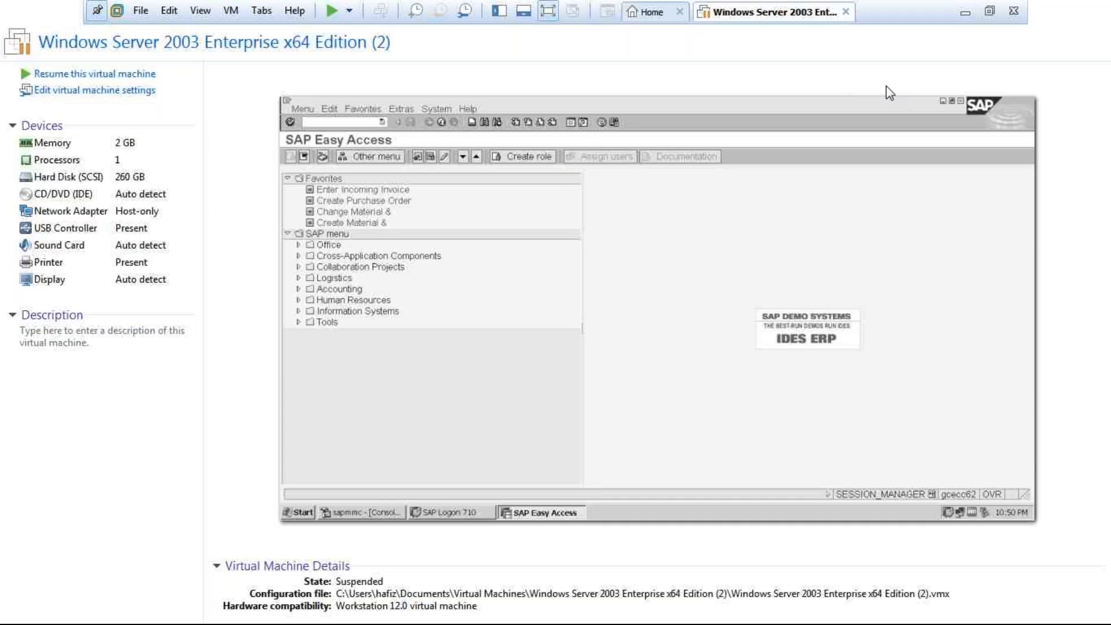
click(1014, 12)
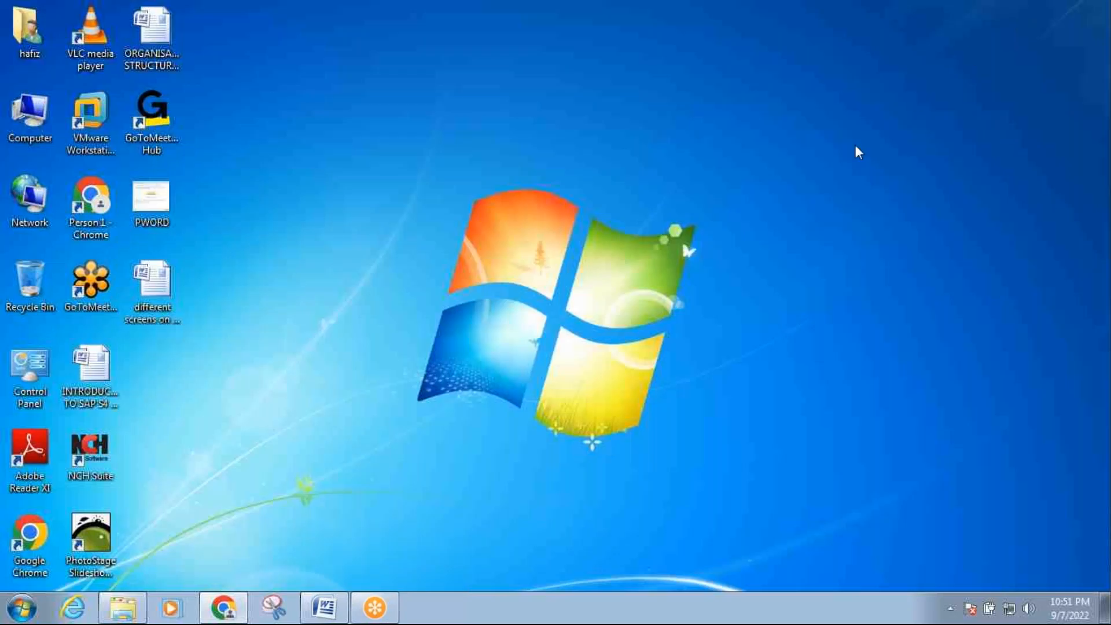